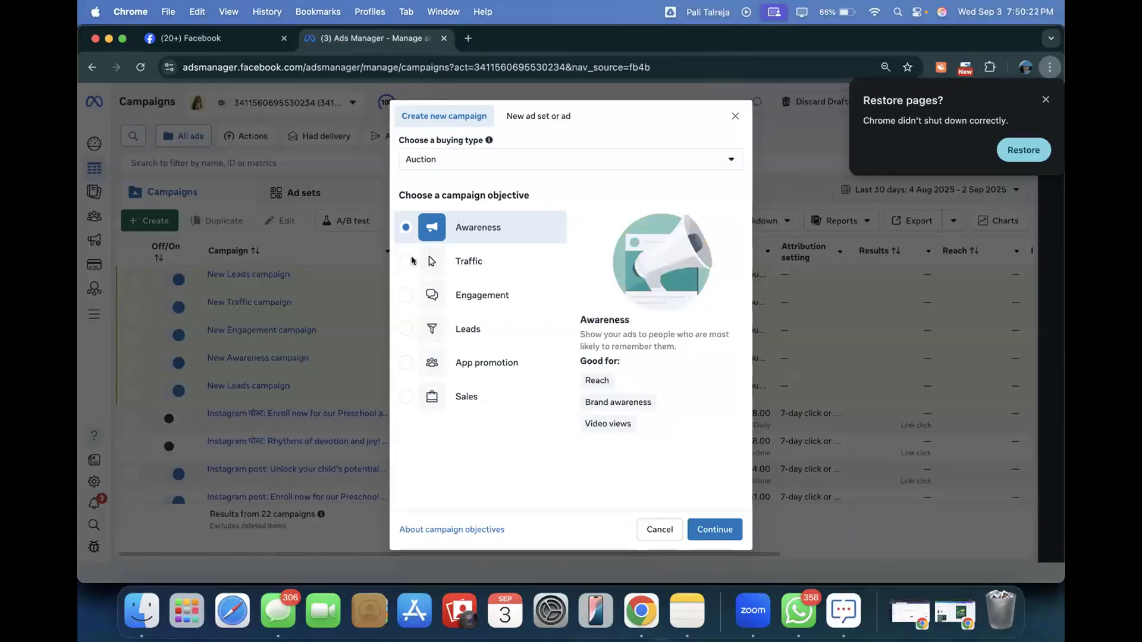
# Select Traffic as the objective in the new-campaign dialog
pyautogui.click(406, 260)
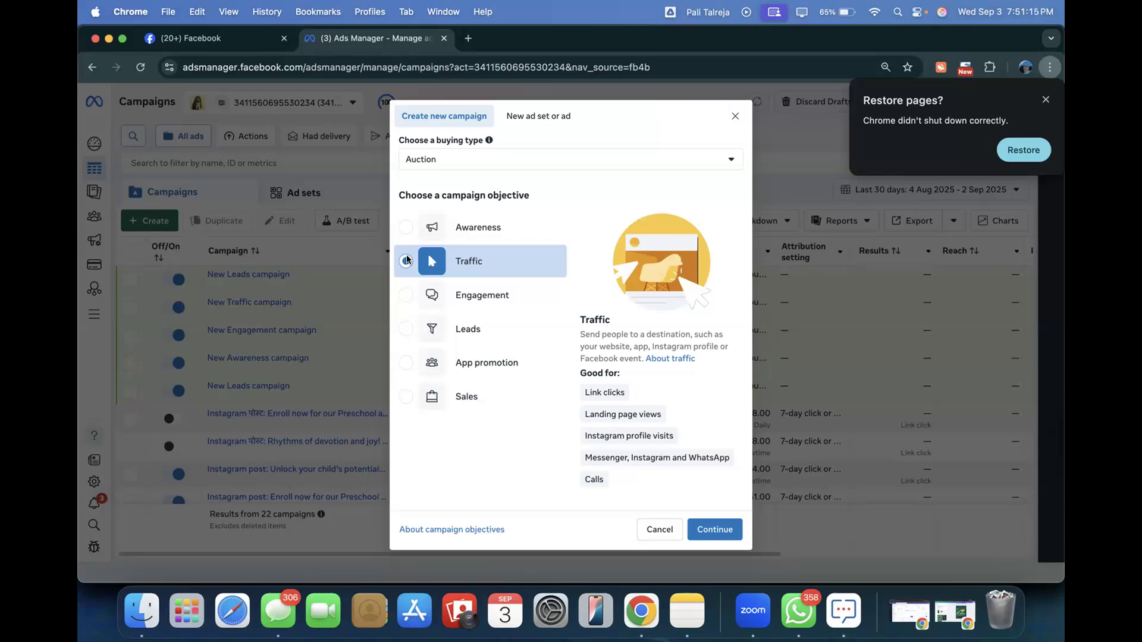
# Confirm Traffic as the chosen campaign objective in the objective list
pyautogui.click(407, 261)
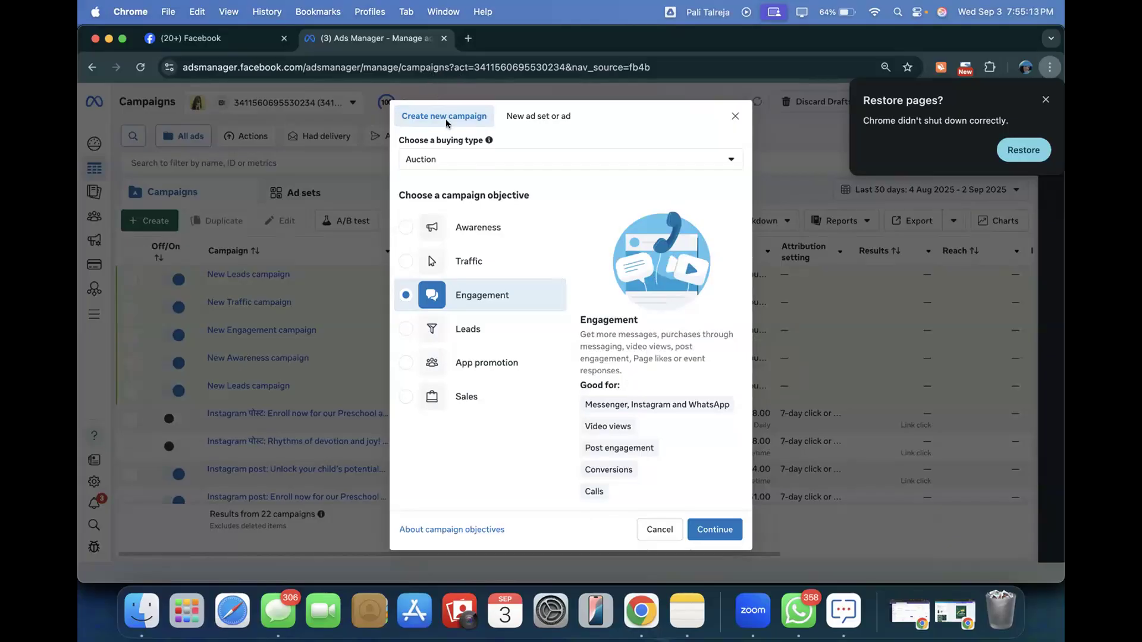
# Switch the campaign objective from Engagement to Leads
pyautogui.moveTo(620, 397)
pyautogui.click(397, 330)
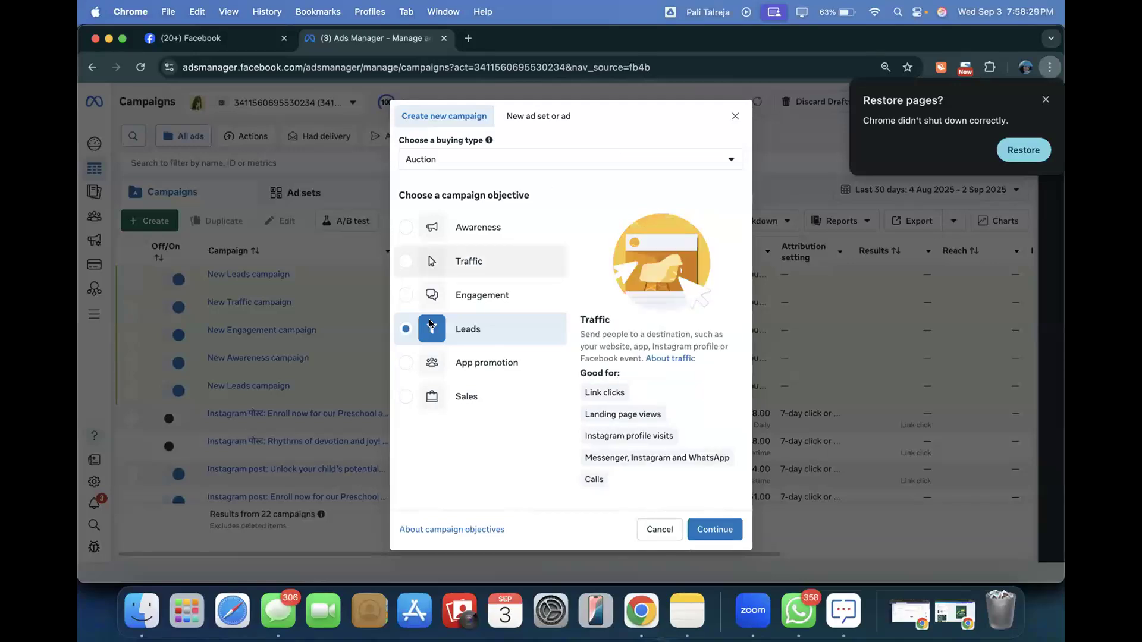
# Pick App promotion as the campaign objective in place of Leads
pyautogui.click(404, 366)
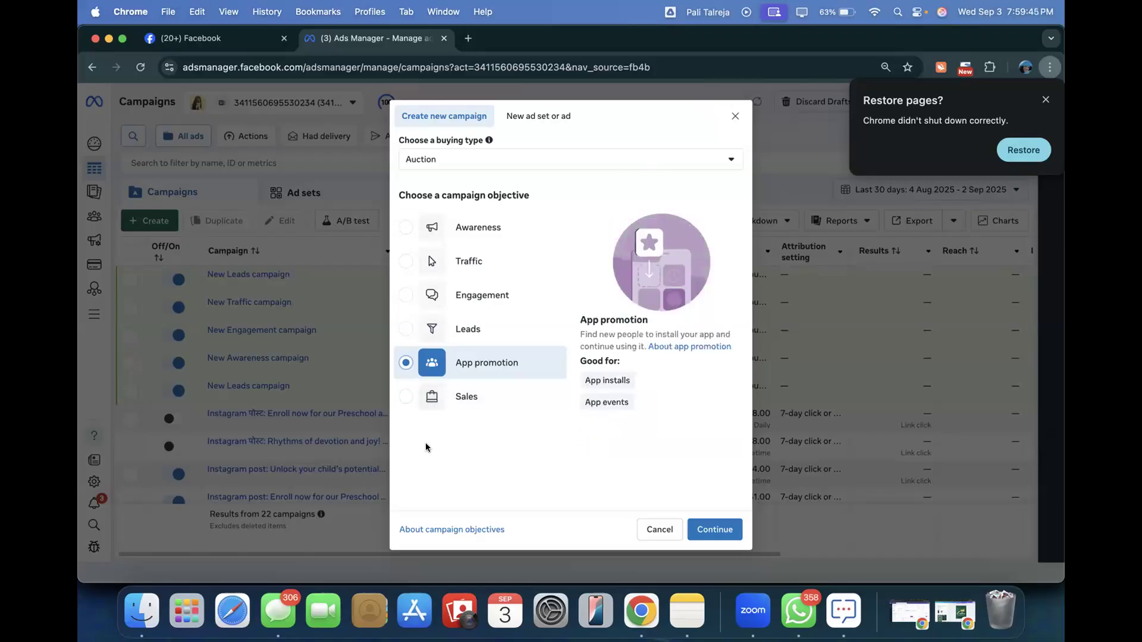
# Try the Sales objective, then cancel the dialog without creating a campaign
pyautogui.click(458, 396)
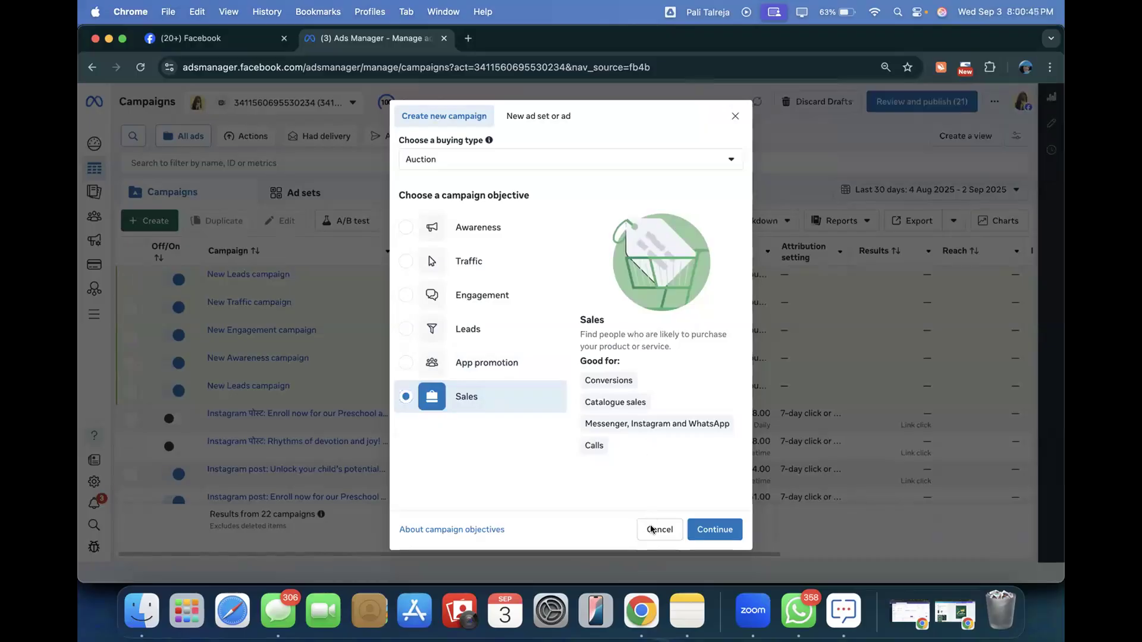
pyautogui.click(657, 528)
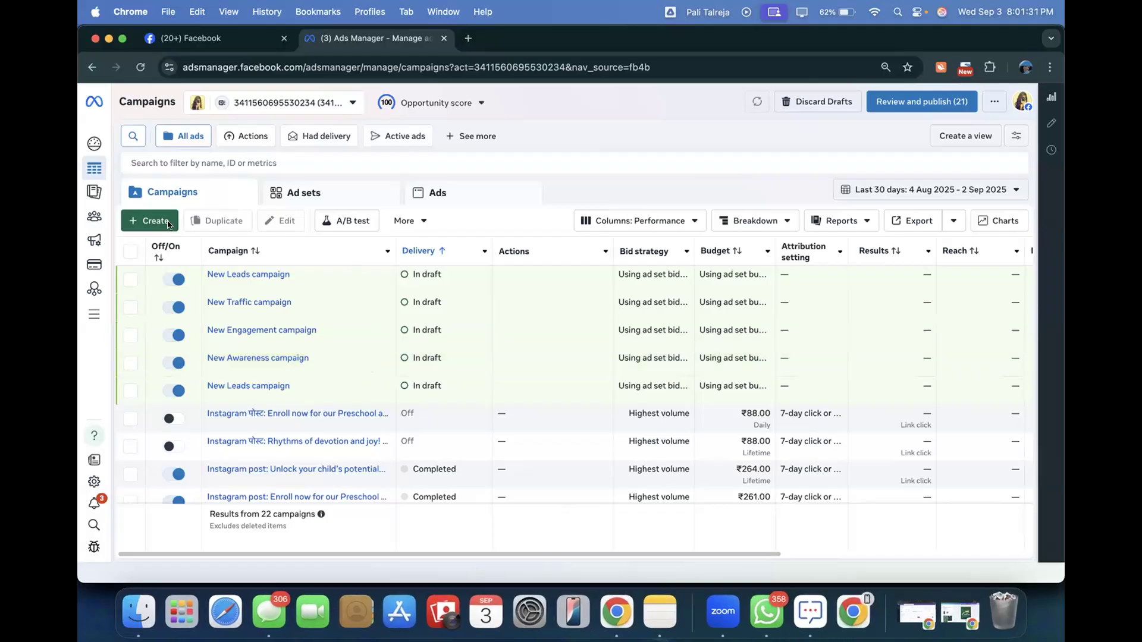
# Start a new campaign with the Leads objective and continue into the editor
pyautogui.click(138, 223)
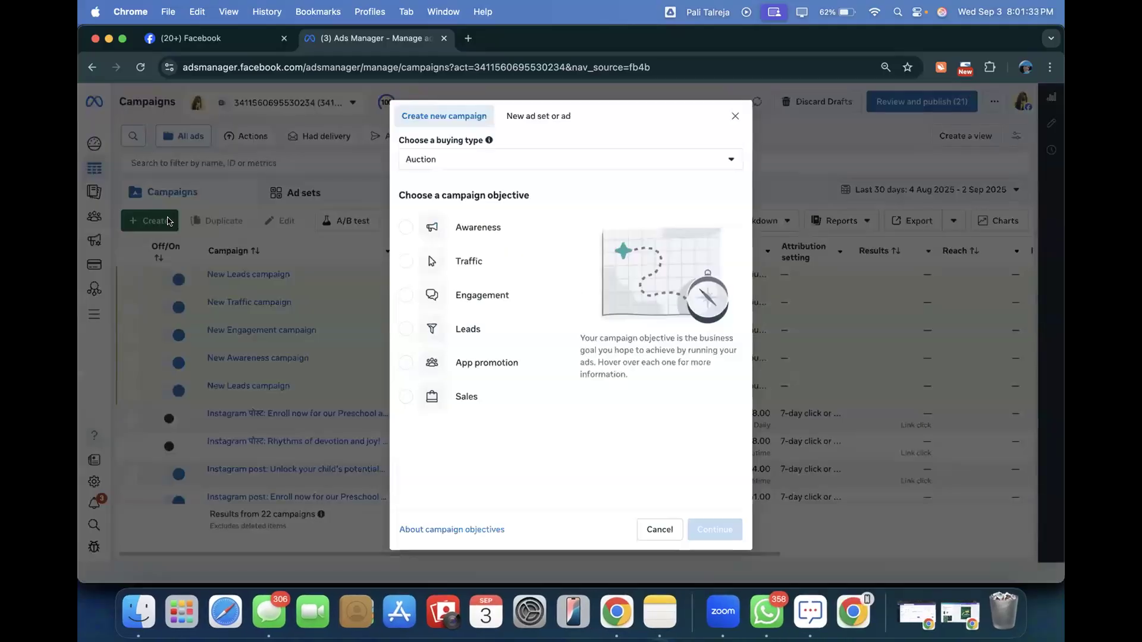
pyautogui.click(411, 330)
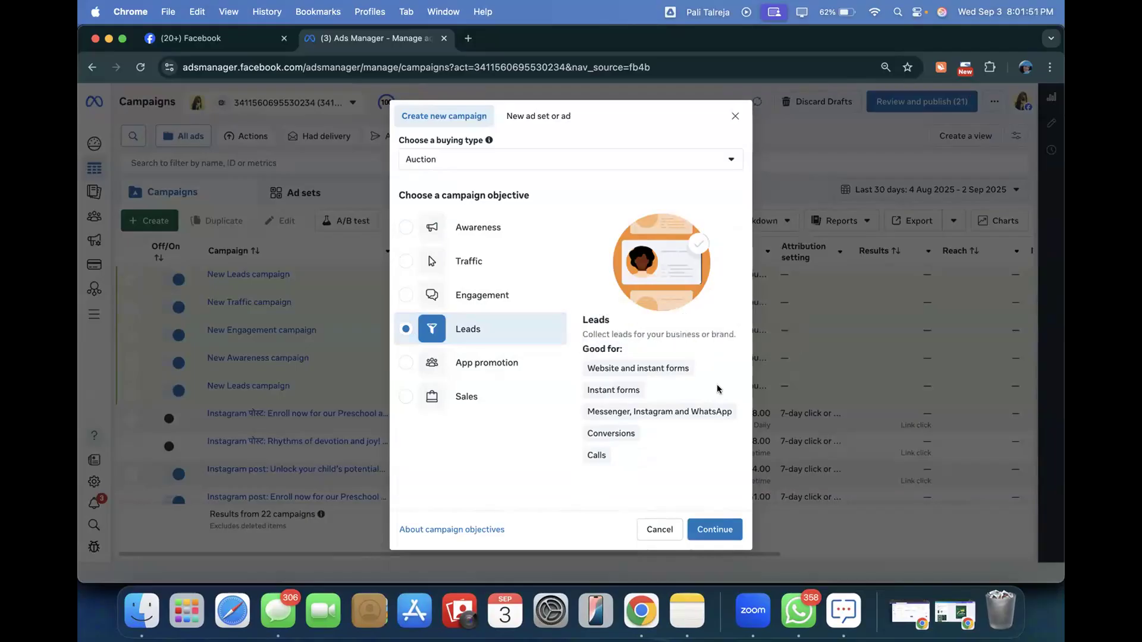
pyautogui.click(709, 534)
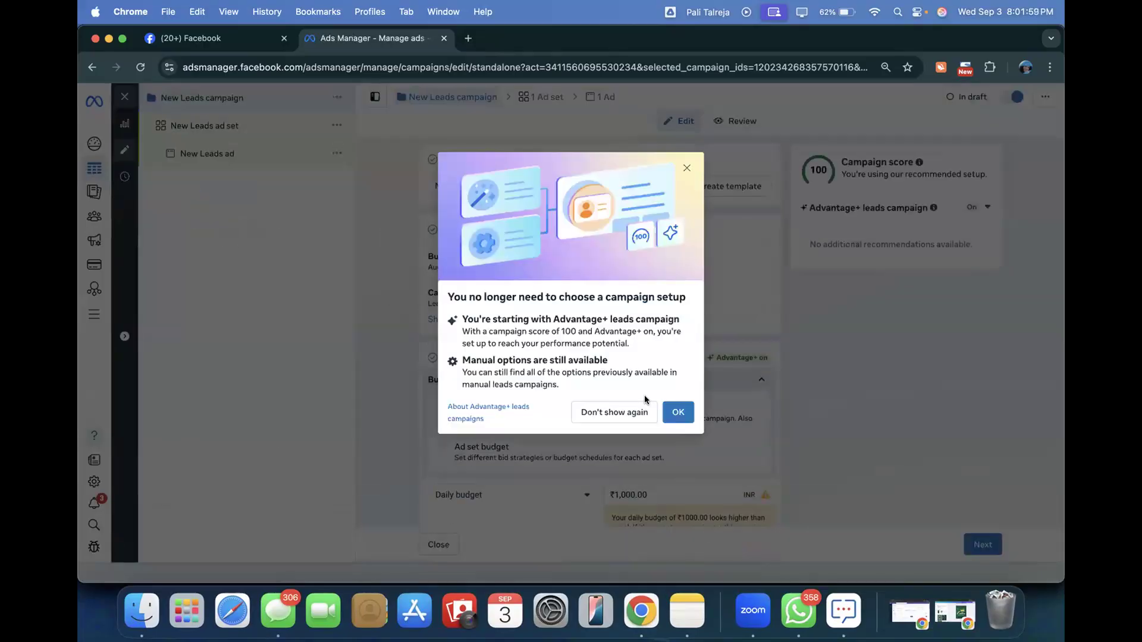
# Dismiss the Advantage+ notice and rename the campaign to 'XYZ - Leads - 3rd Sept.'
pyautogui.click(612, 412)
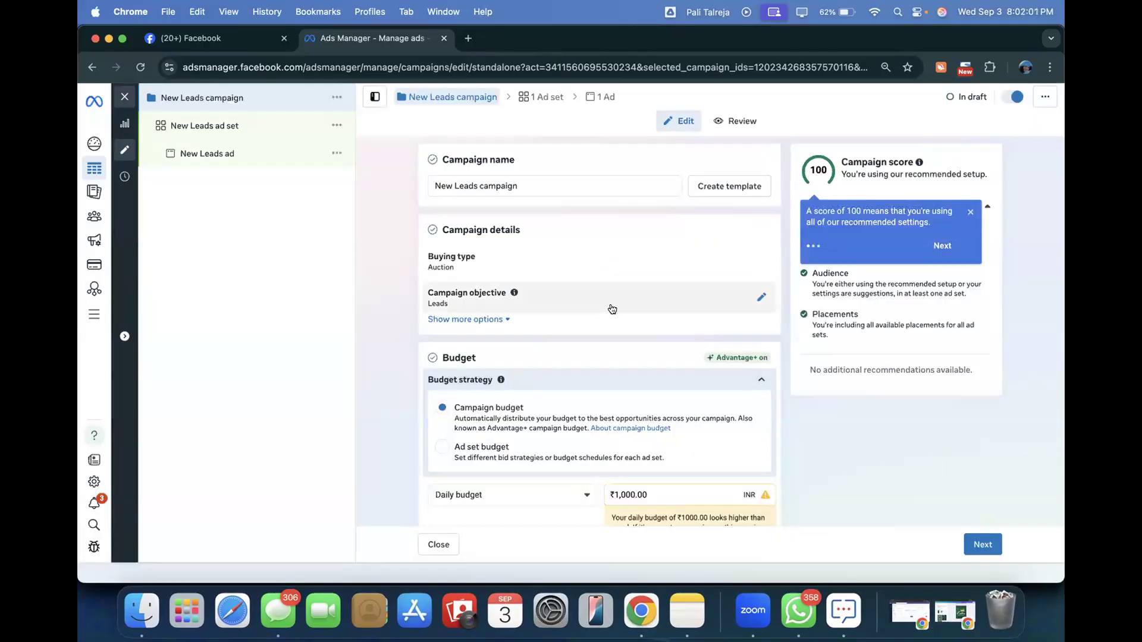
pyautogui.scroll(-1, 612, 308)
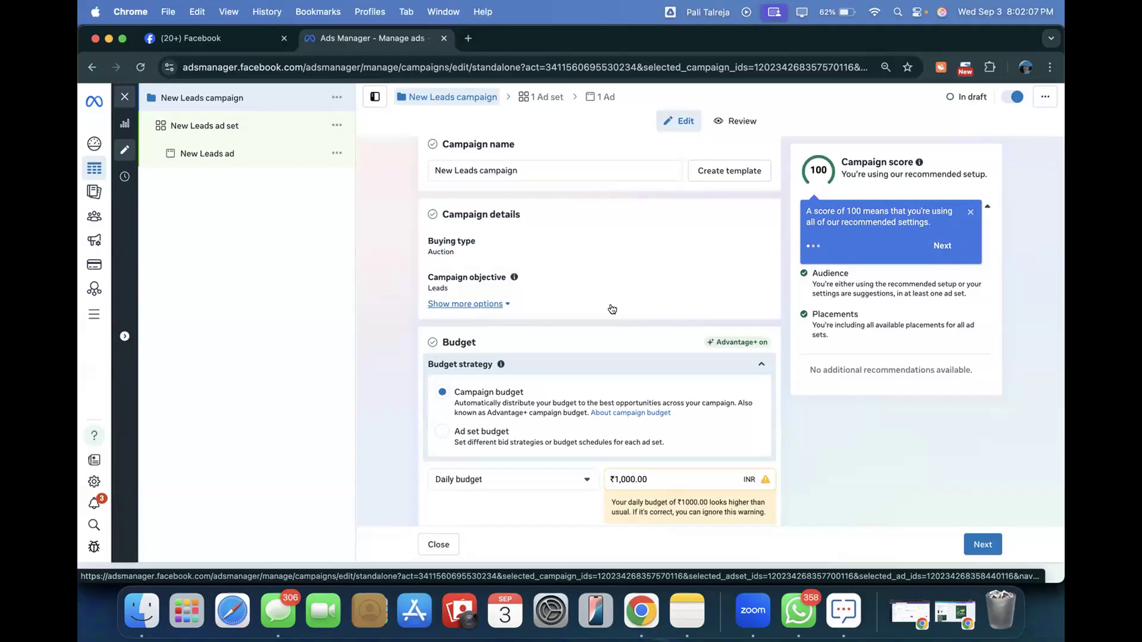
pyautogui.click(468, 164)
pyautogui.moveTo(469, 164); pyautogui.dragTo(435, 170)
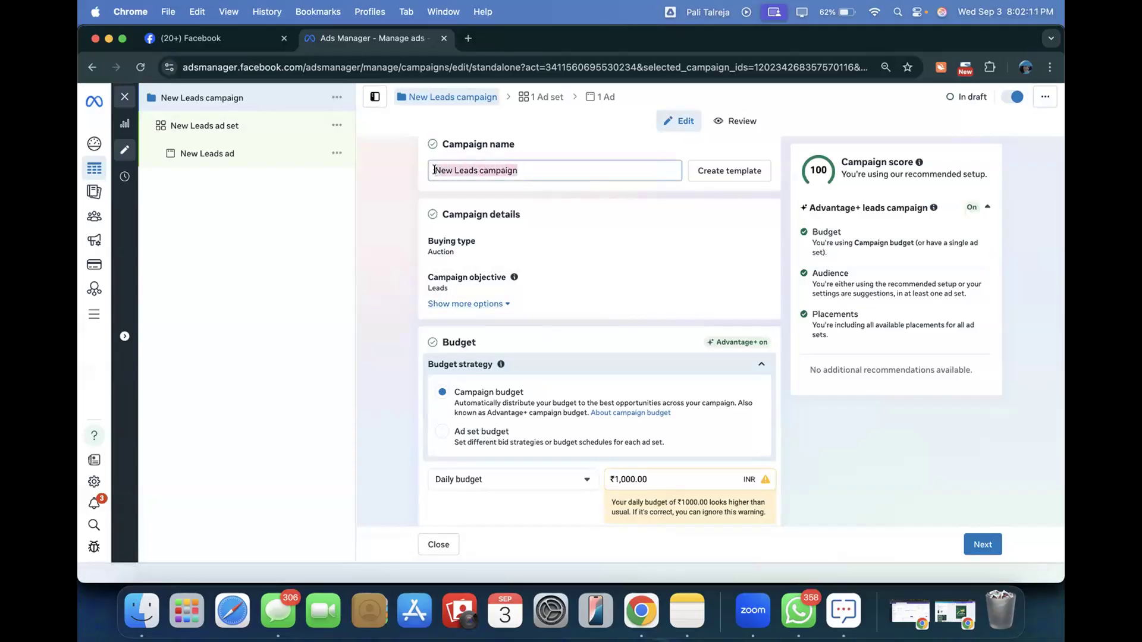
pyautogui.press('BackSpace')
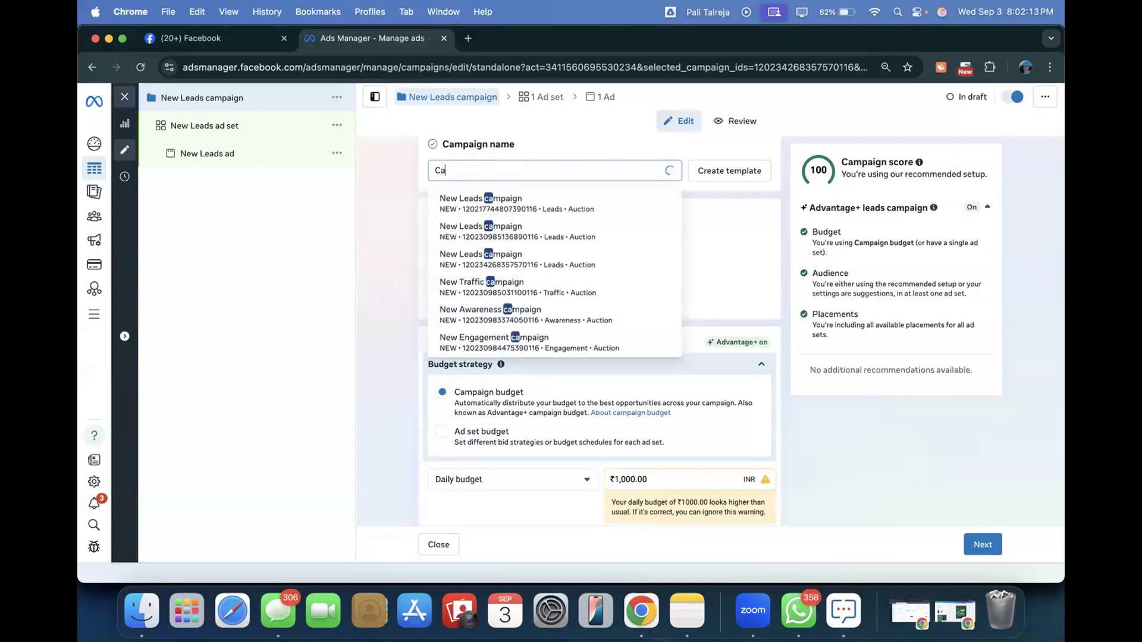
pyautogui.write('XY')
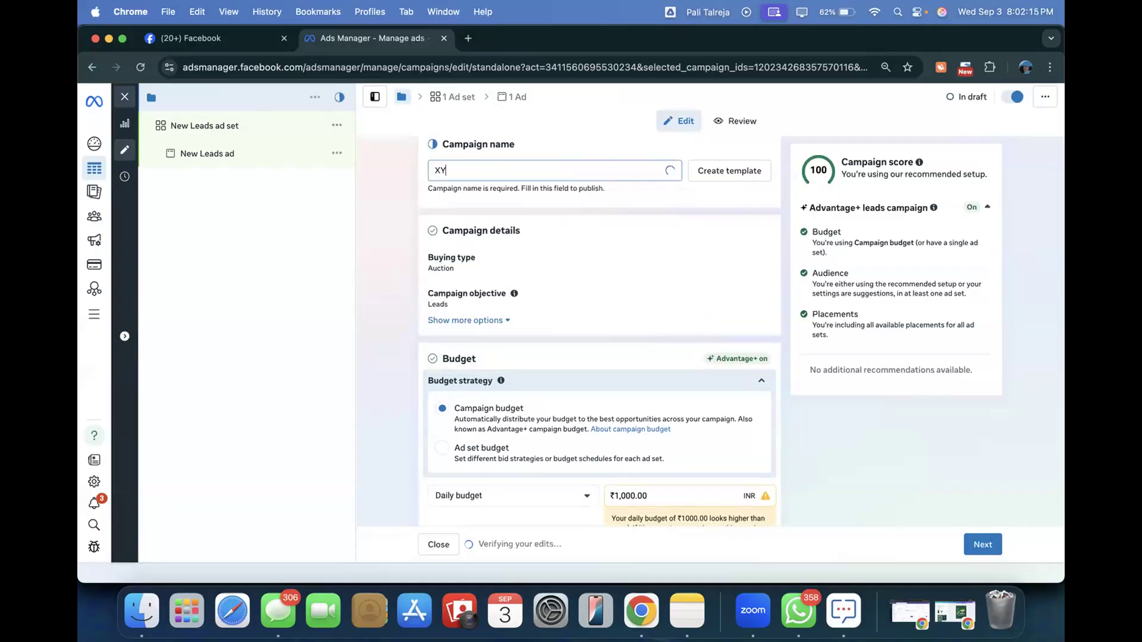
pyautogui.write('Z - Le')
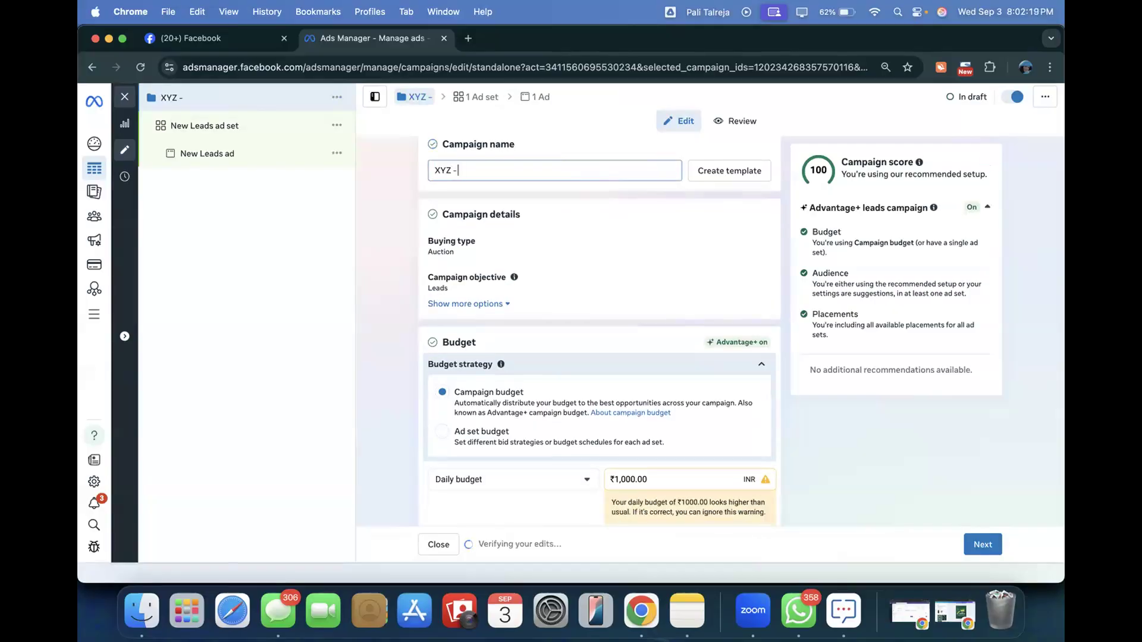
pyautogui.write('ads -')
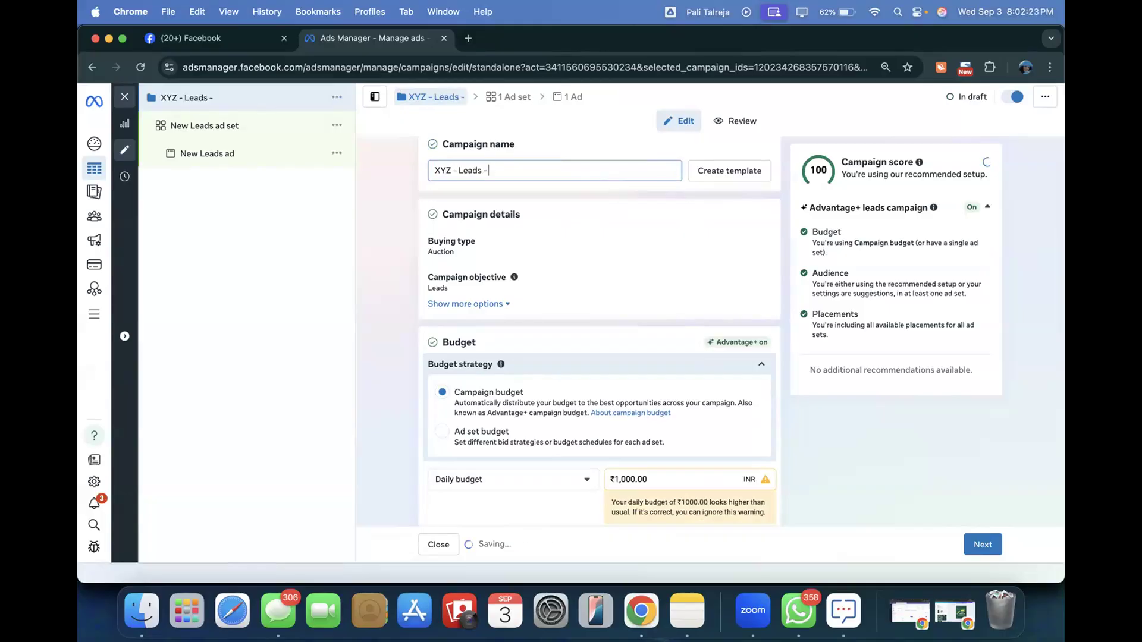
pyautogui.write(' 3rd Se')
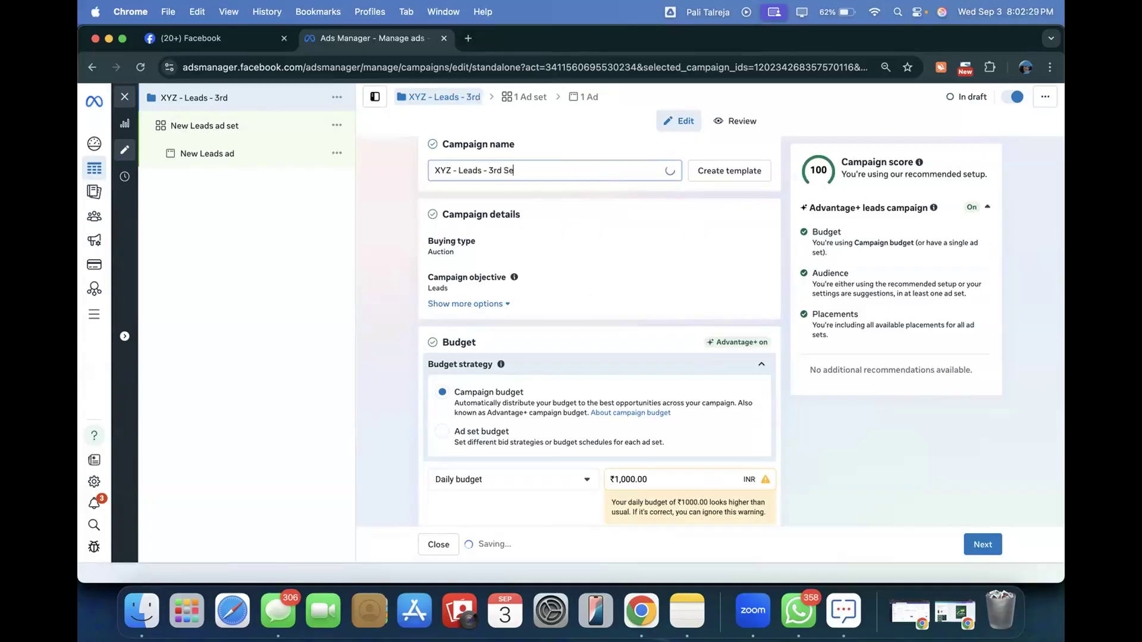
pyautogui.write('pt.')
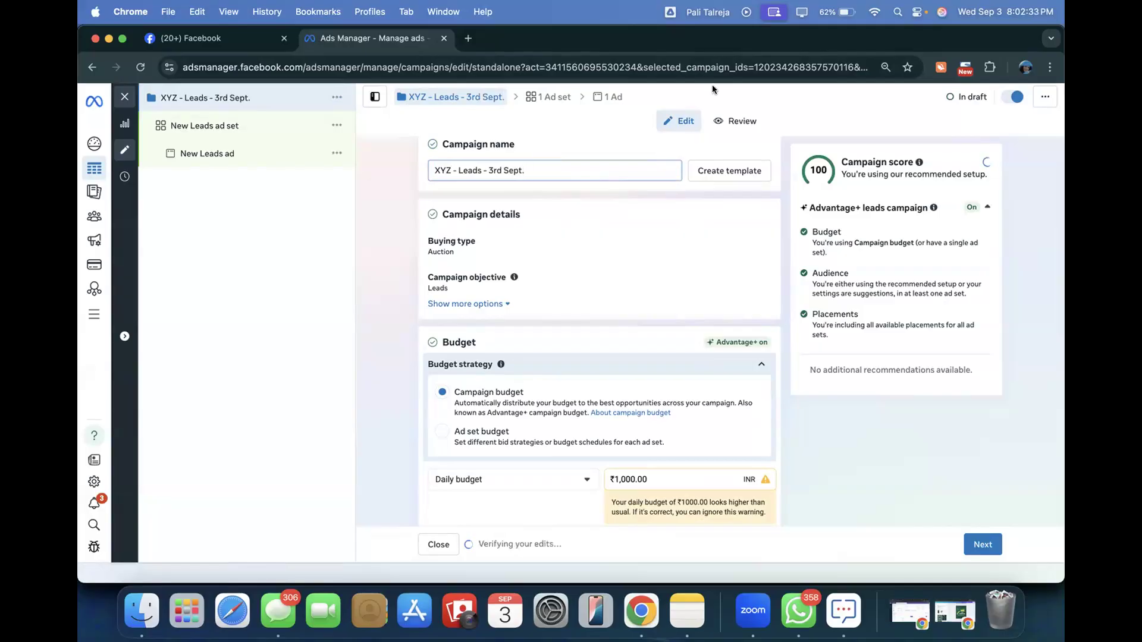
pyautogui.rightClick(845, 608)
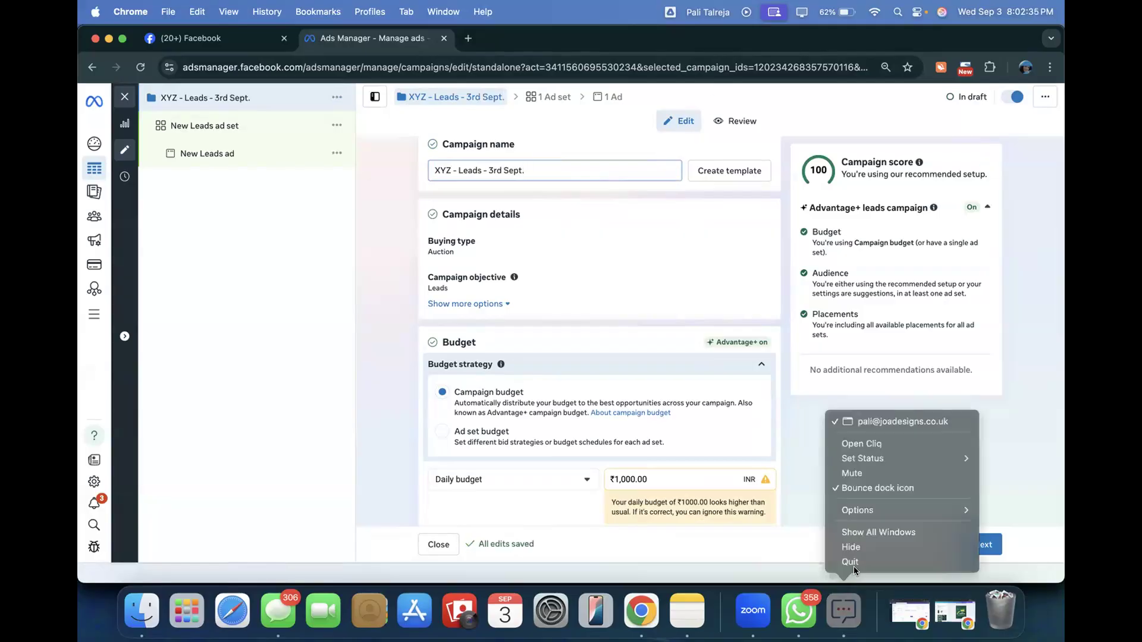
pyautogui.click(854, 560)
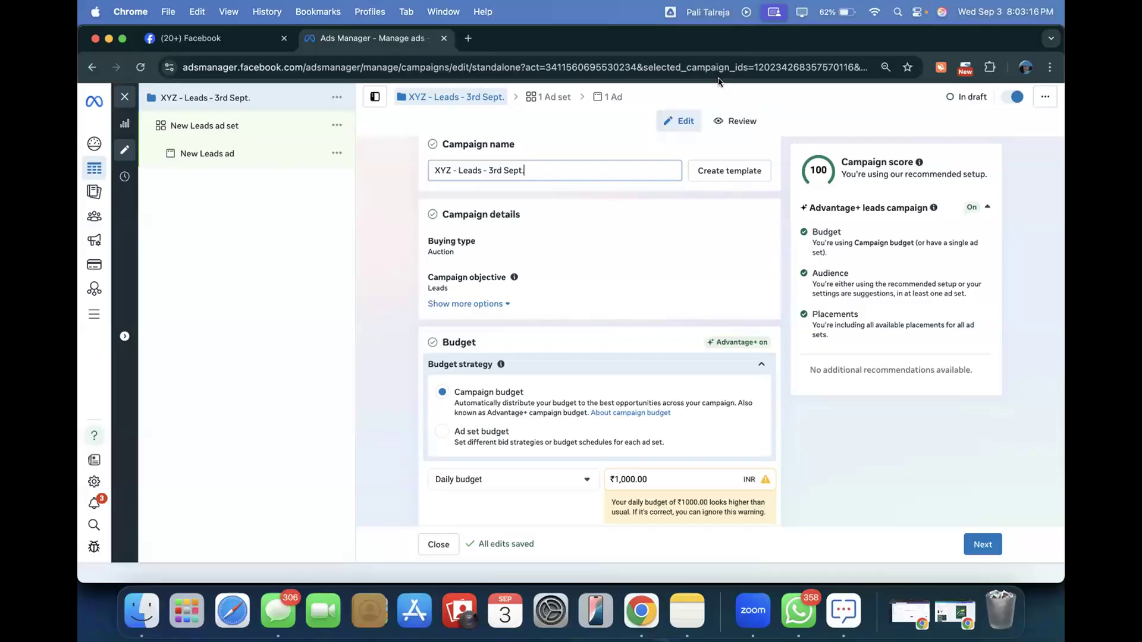
pyautogui.scroll(-5, 573, 353)
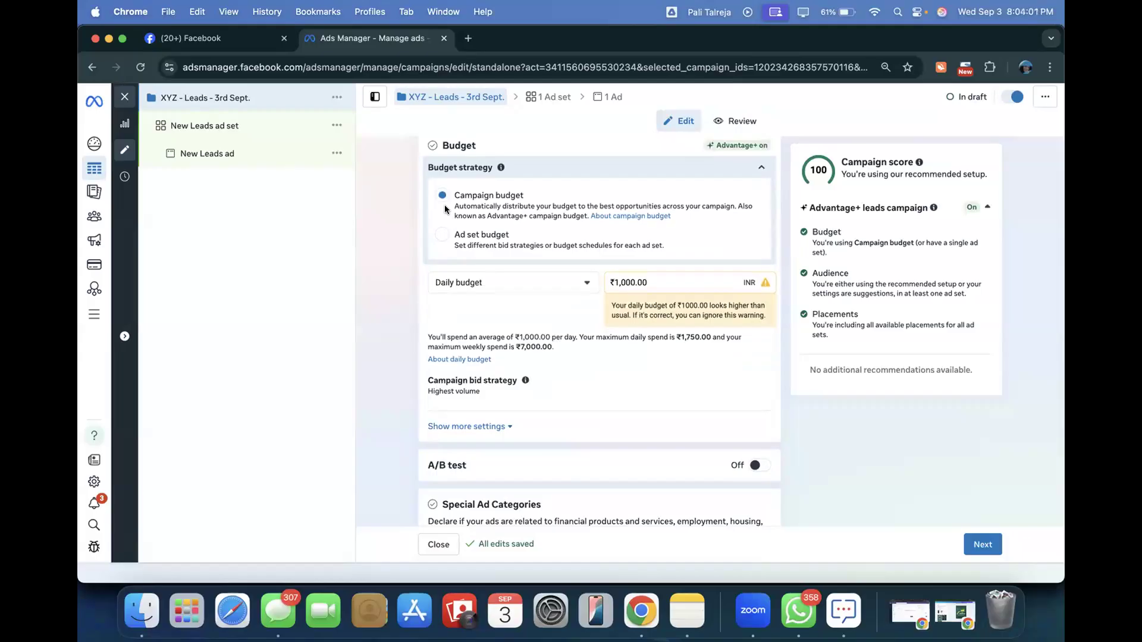
pyautogui.click(623, 283)
pyautogui.press('BackSpace')
pyautogui.press('BackSpace')
pyautogui.press('BackSpace')
pyautogui.write('1')
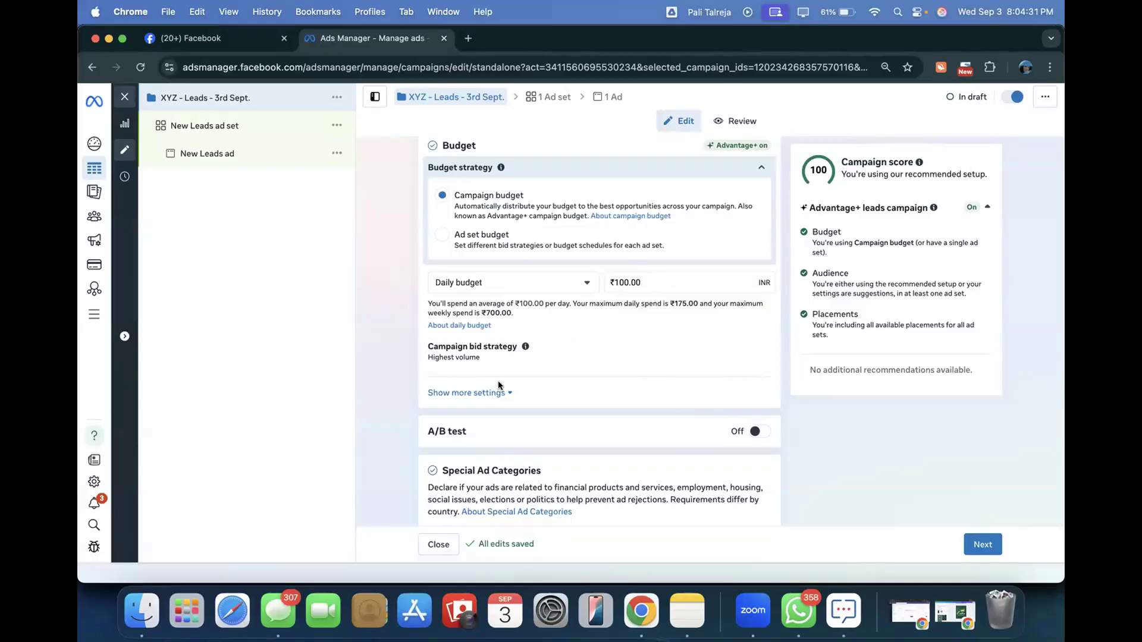
pyautogui.scroll(-2, 497, 380)
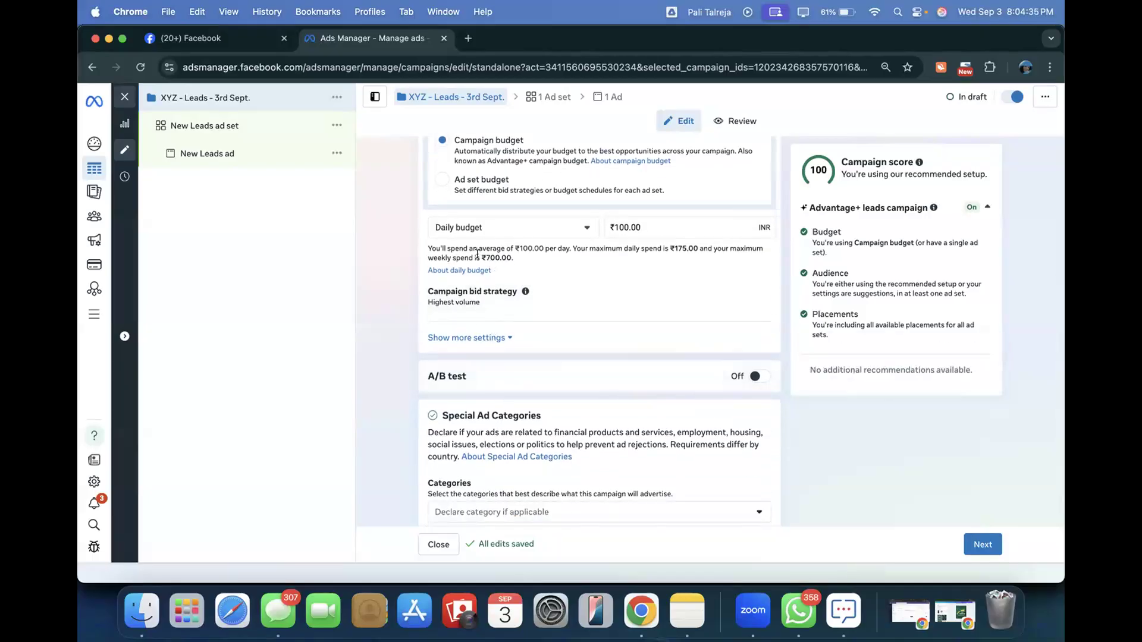
pyautogui.moveTo(514, 259); pyautogui.dragTo(480, 256)
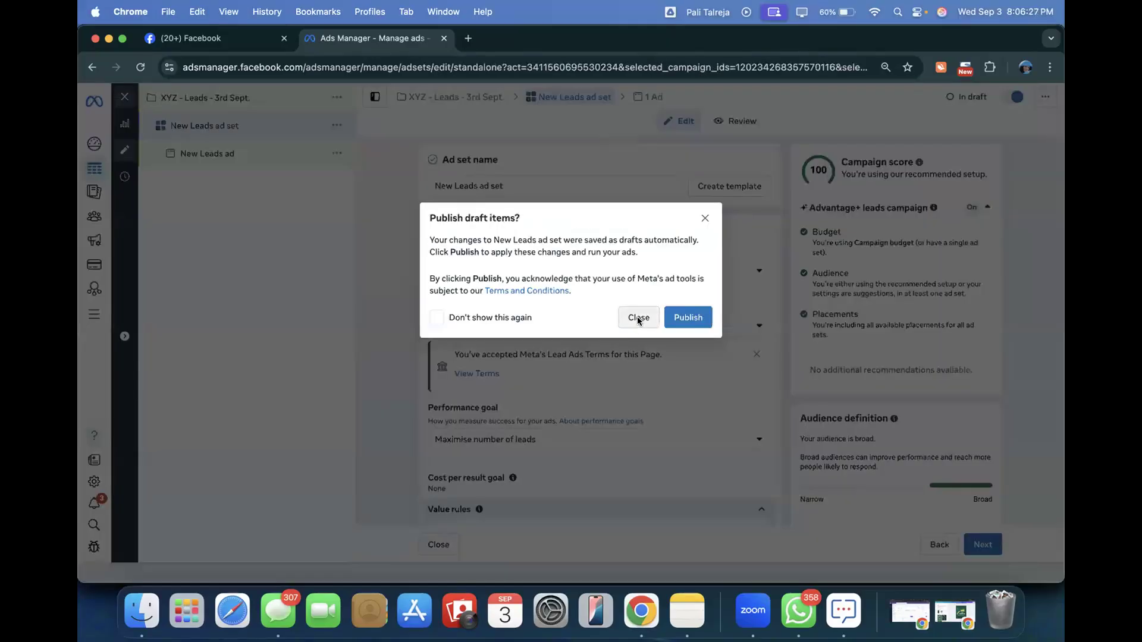
# Close the campaign editor without publishing and set the reporting date range to Maximum
pyautogui.click(635, 316)
pyautogui.hscroll(-6, 640, 414)
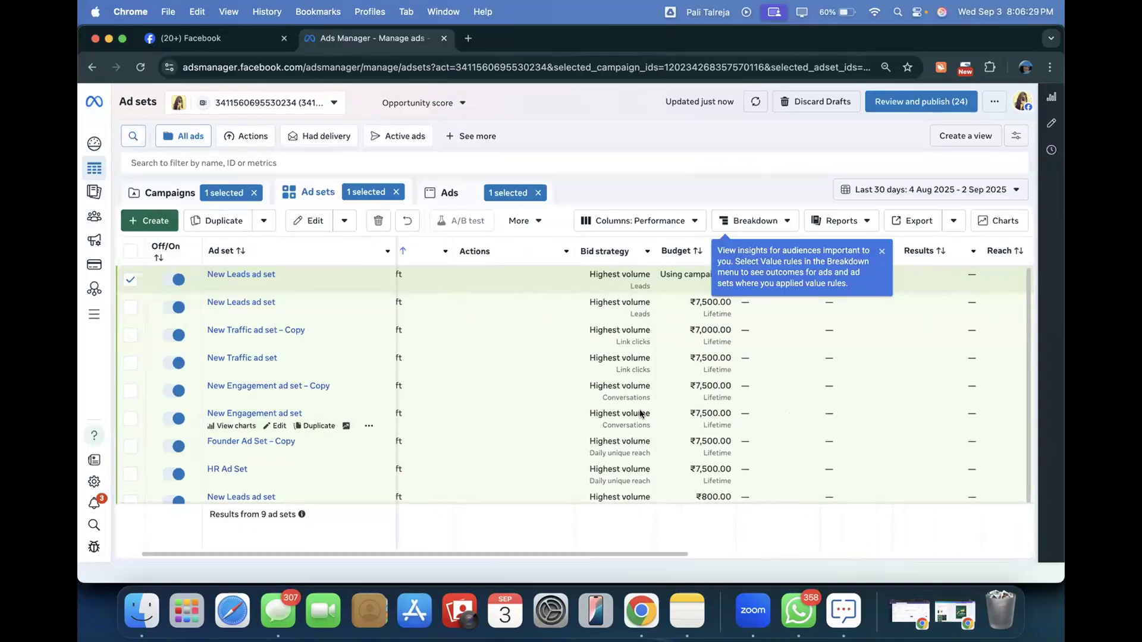
pyautogui.scroll(-1, 640, 414)
pyautogui.click(908, 189)
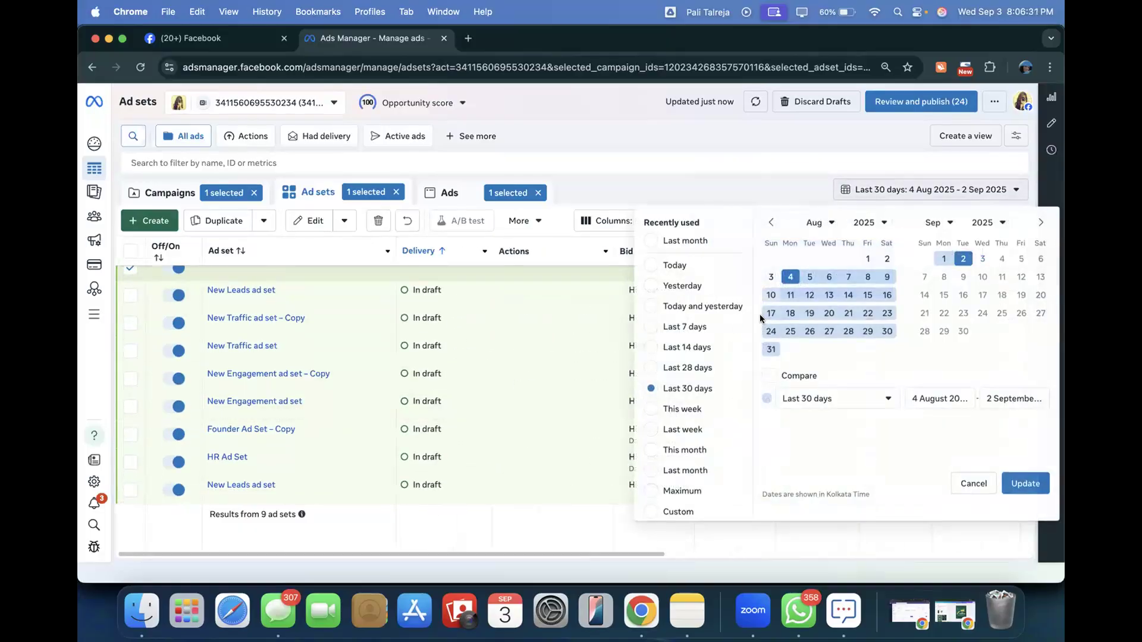
pyautogui.scroll(-1, 681, 423)
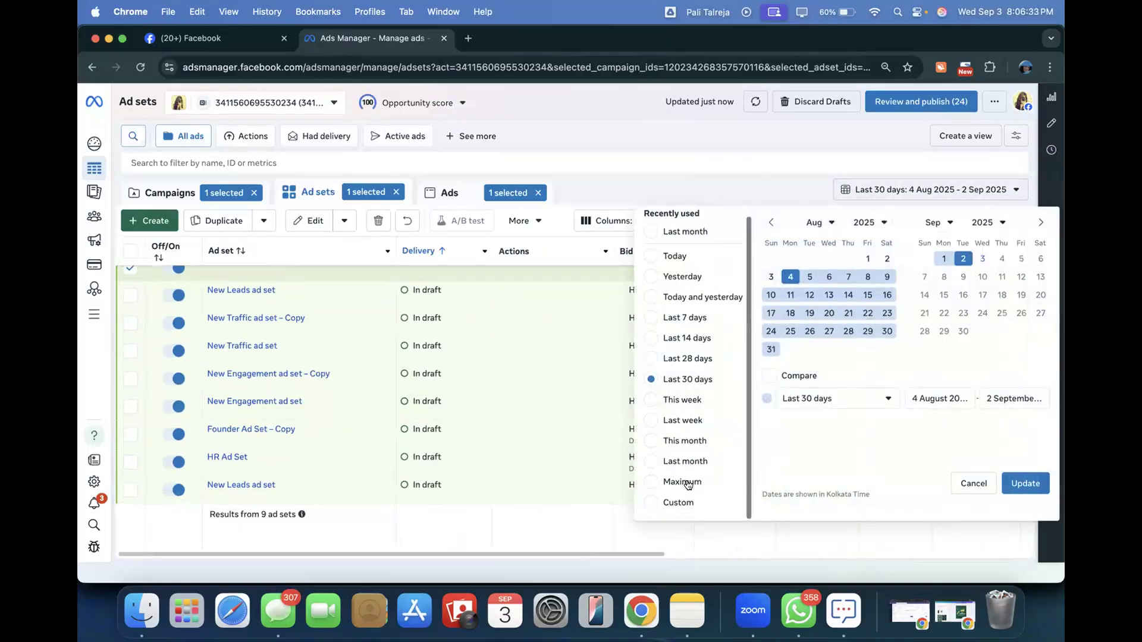
pyautogui.click(683, 481)
pyautogui.hscroll(15, 769, 469)
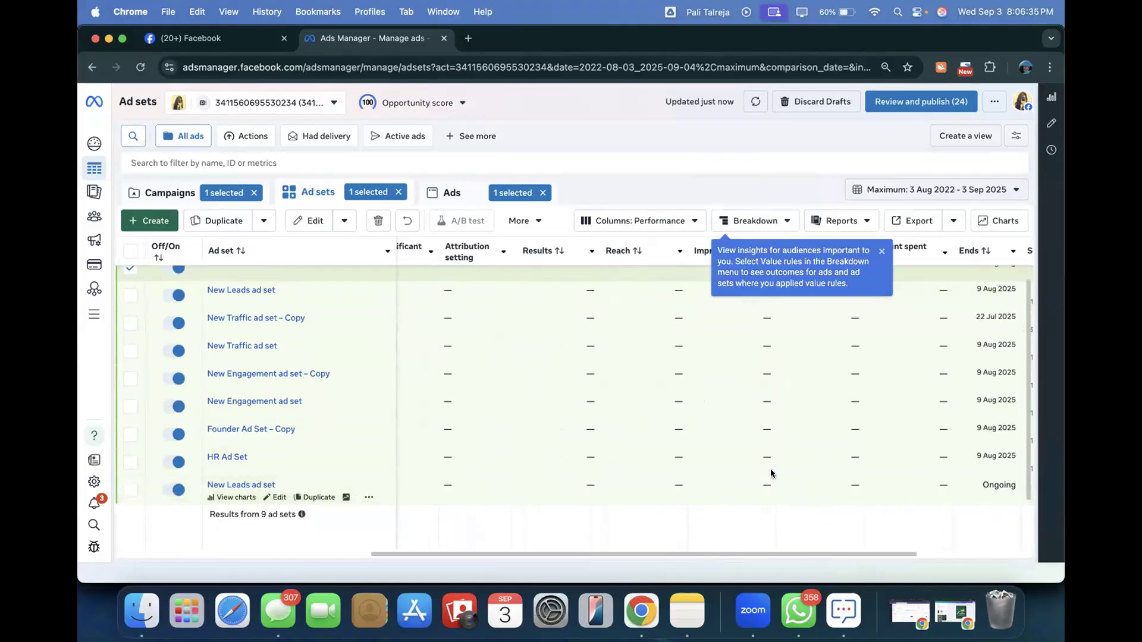
pyautogui.scroll(1, 769, 469)
pyautogui.hscroll(-8, 789, 476)
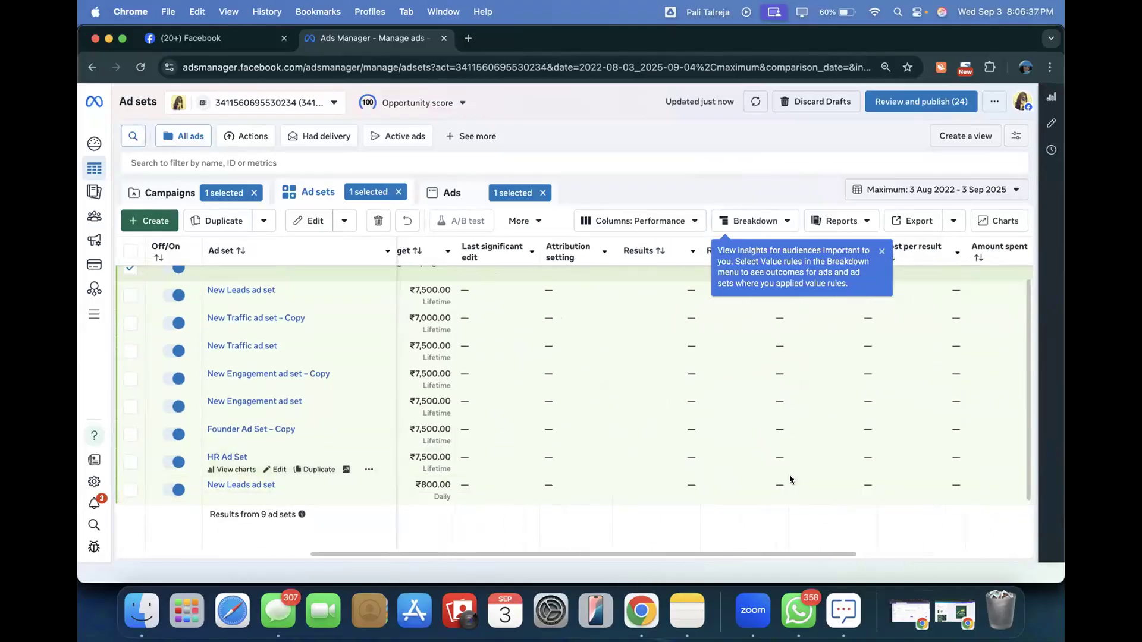
# View the preschool enrolment campaign's performance charts from the Campaigns list
pyautogui.click(178, 193)
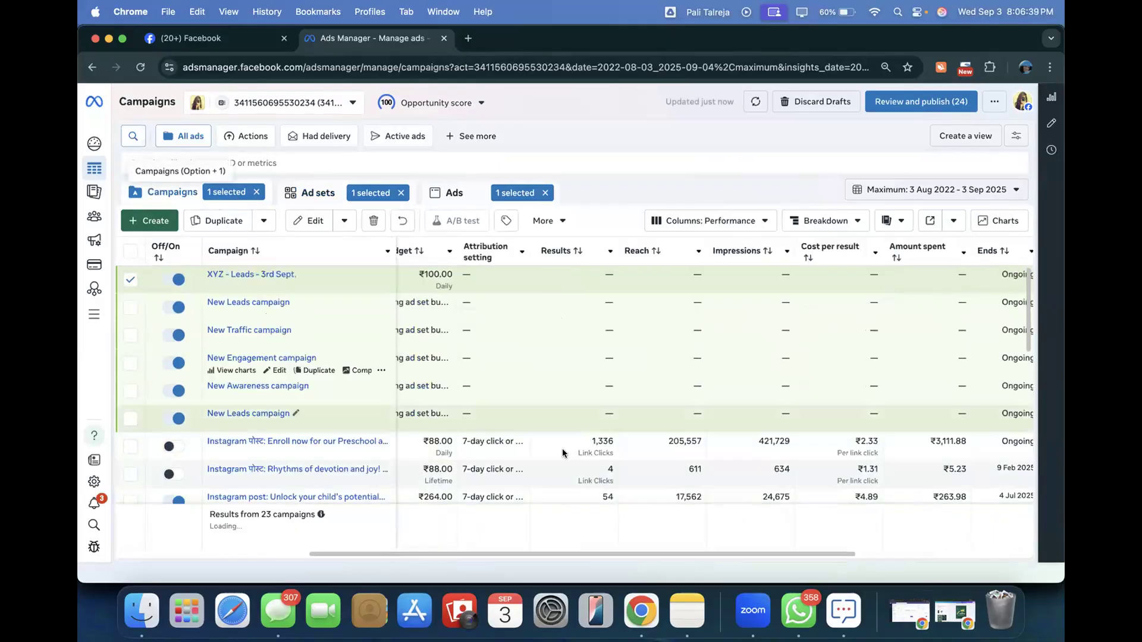
pyautogui.scroll(-4, 566, 309)
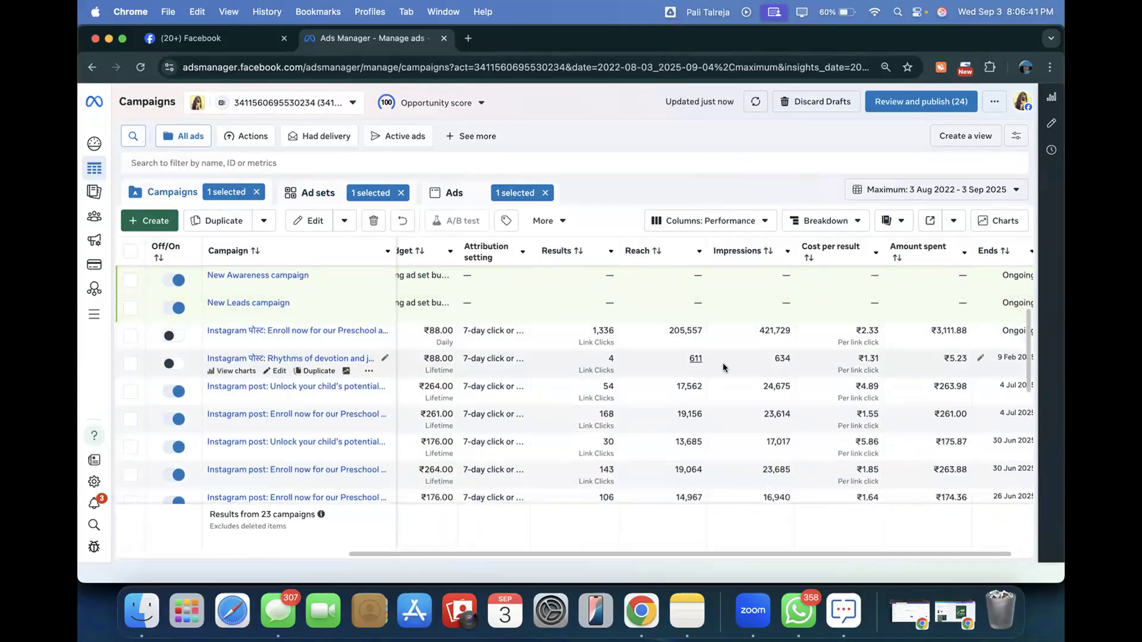
pyautogui.scroll(-2, 801, 379)
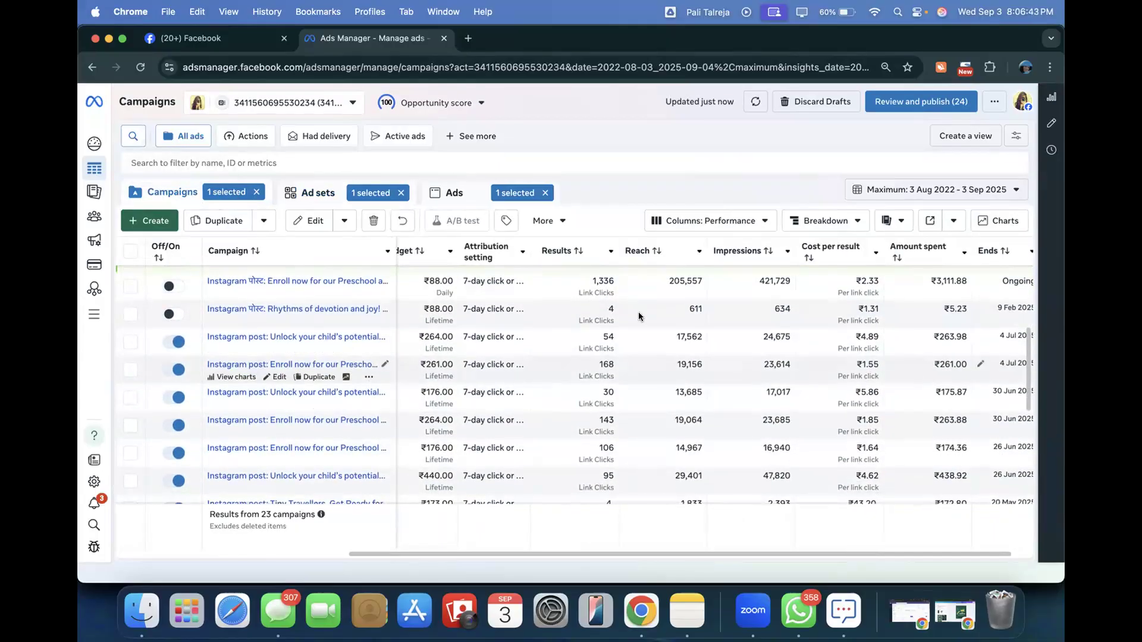
pyautogui.click(601, 283)
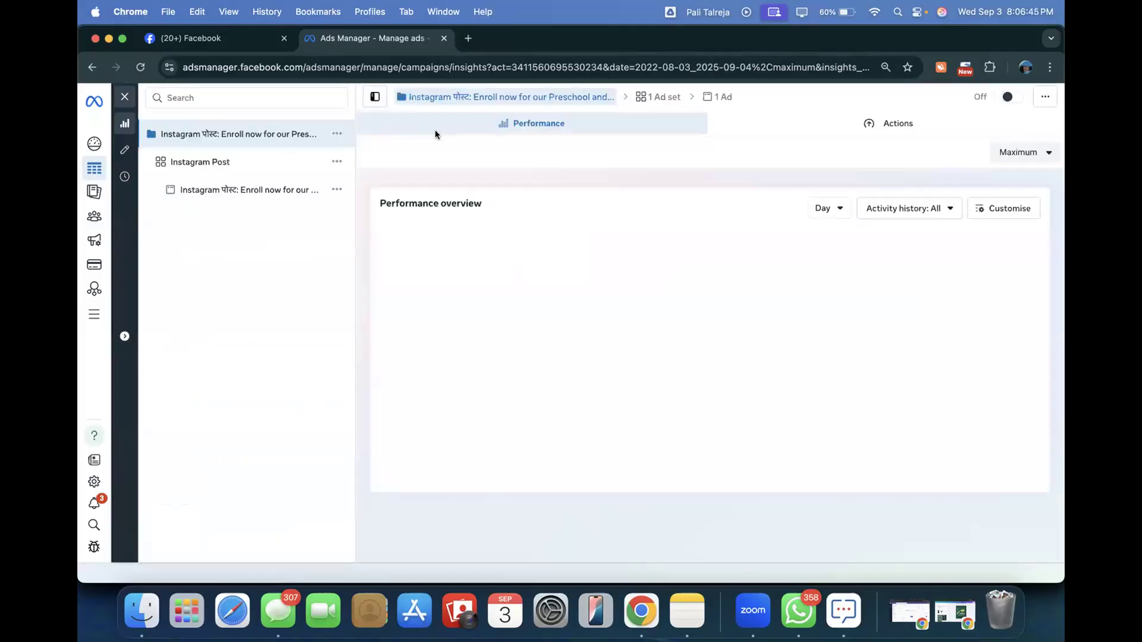
pyautogui.click(125, 97)
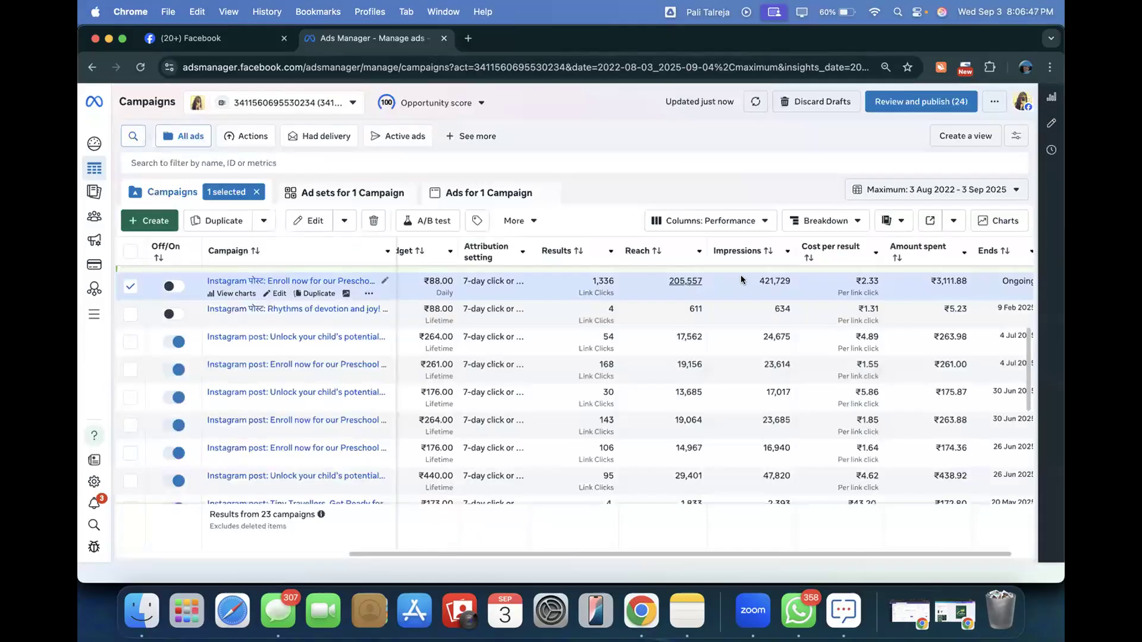
# List the selected campaign's ad sets, select the Instagram Post ad set, then return to Campaigns
pyautogui.hscroll(2, 857, 277)
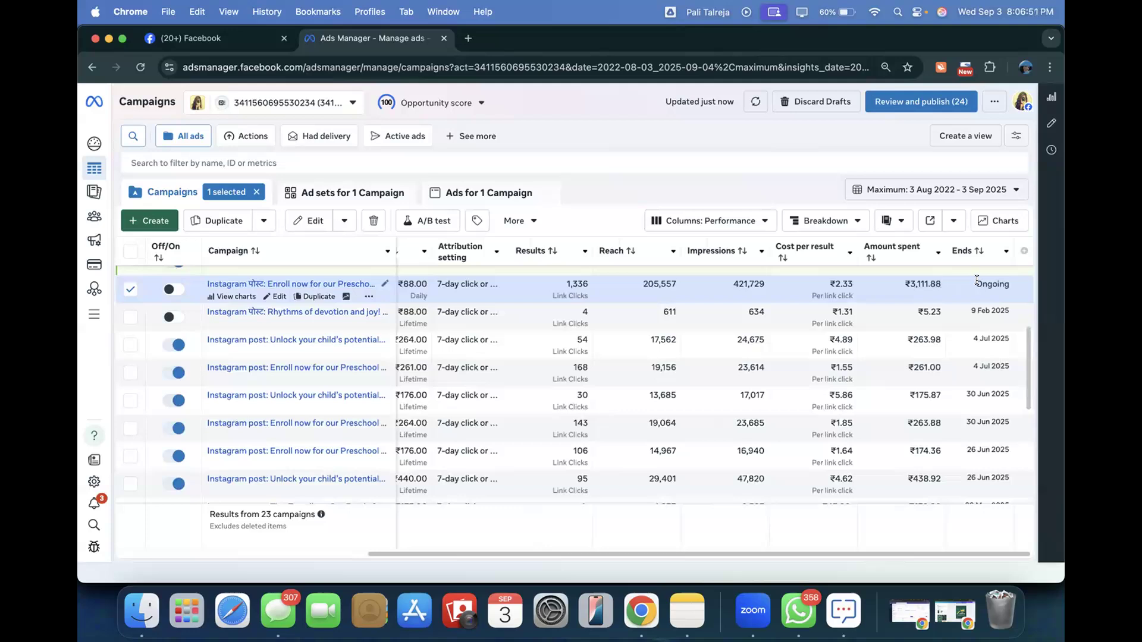
pyautogui.click(369, 195)
pyautogui.scroll(-2, 603, 360)
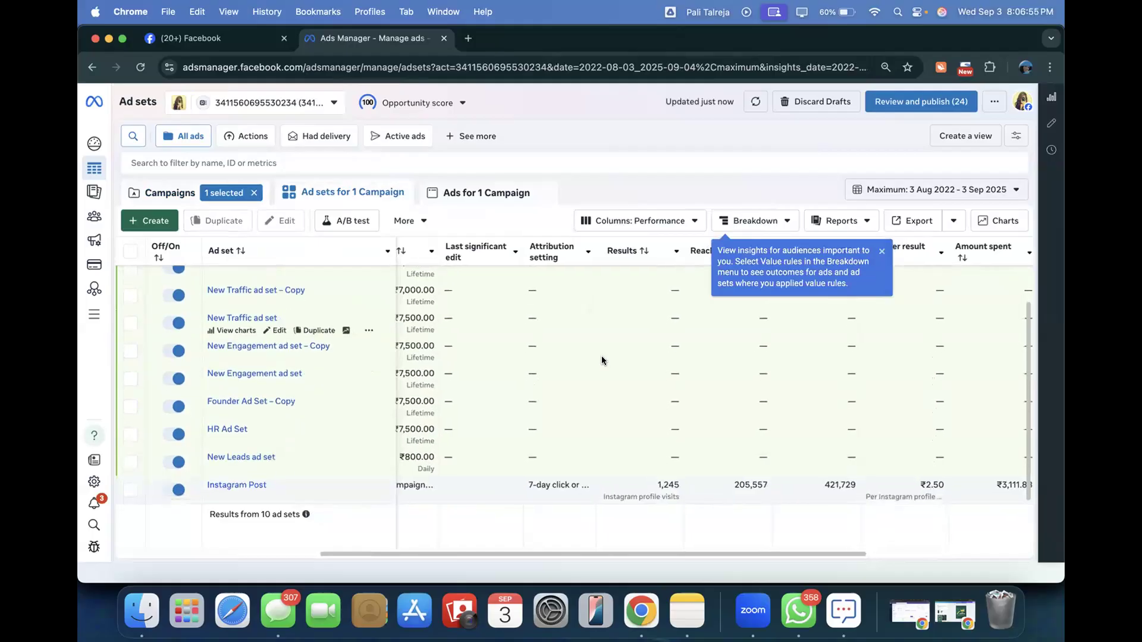
pyautogui.click(678, 484)
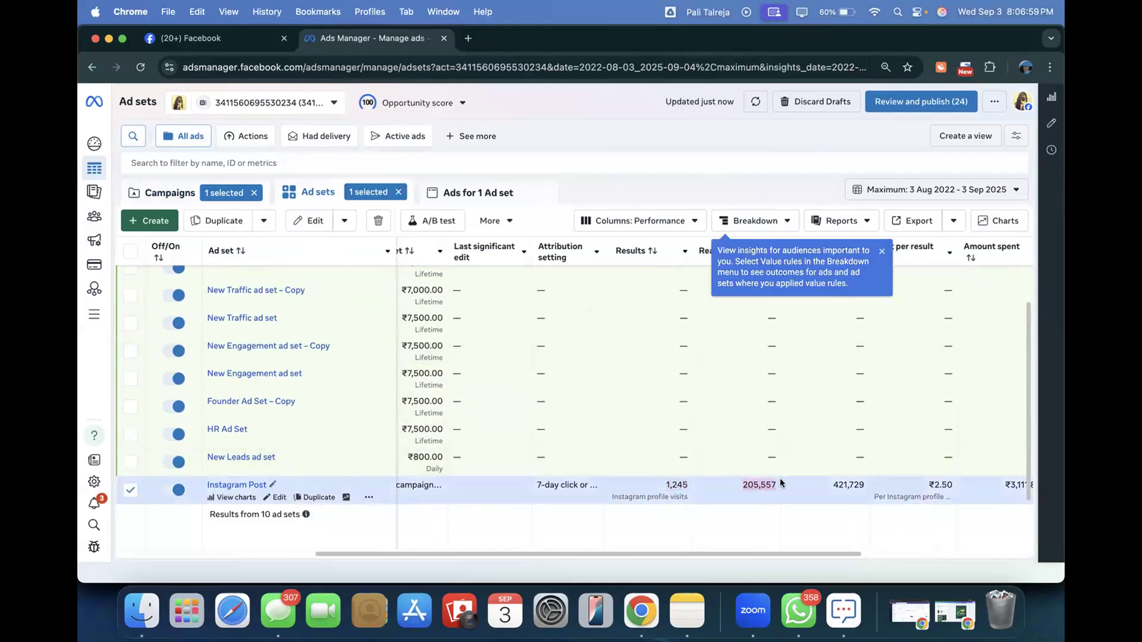
pyautogui.hscroll(5, 938, 477)
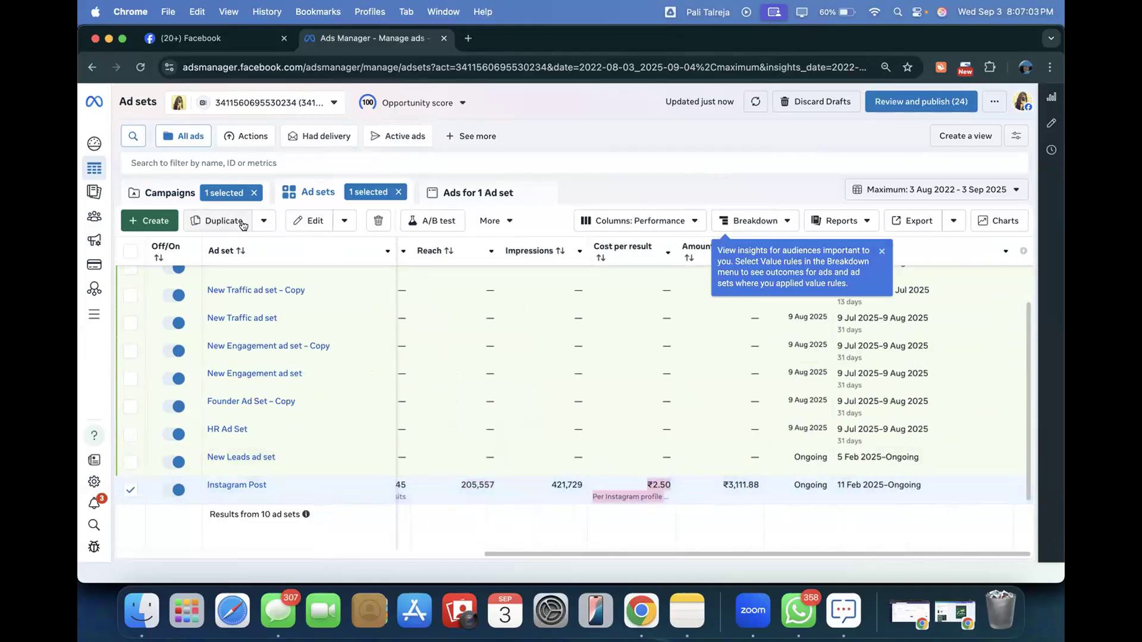
pyautogui.click(229, 192)
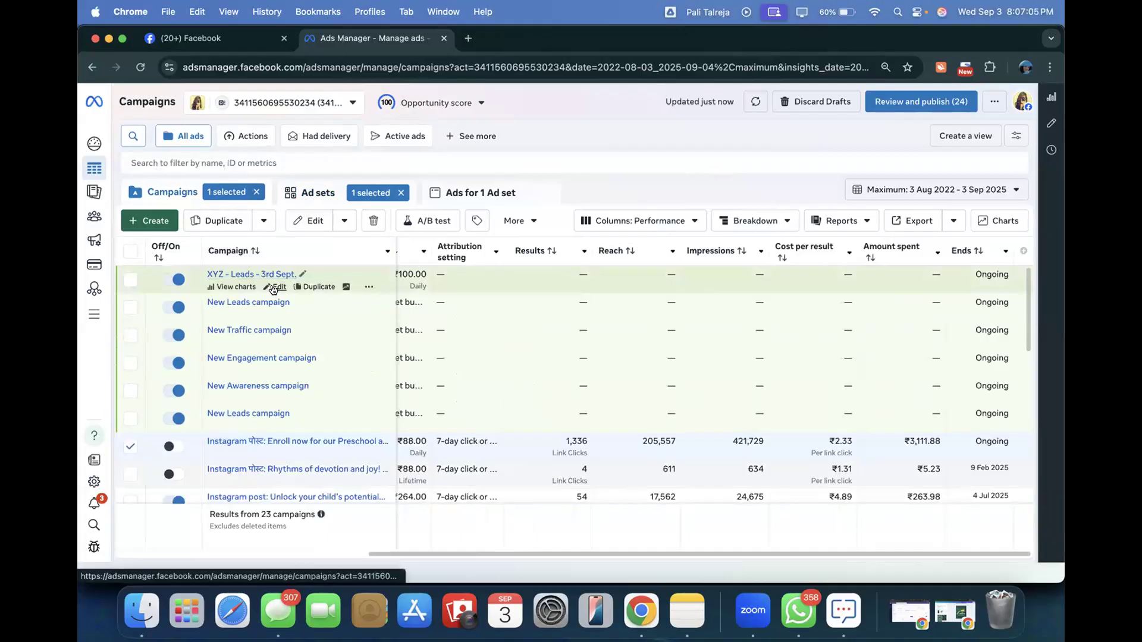
# Edit the XYZ - Leads - 3rd Sept. campaign and open its special ad categories list
pyautogui.click(271, 288)
pyautogui.click(607, 433)
pyautogui.scroll(-8, 608, 433)
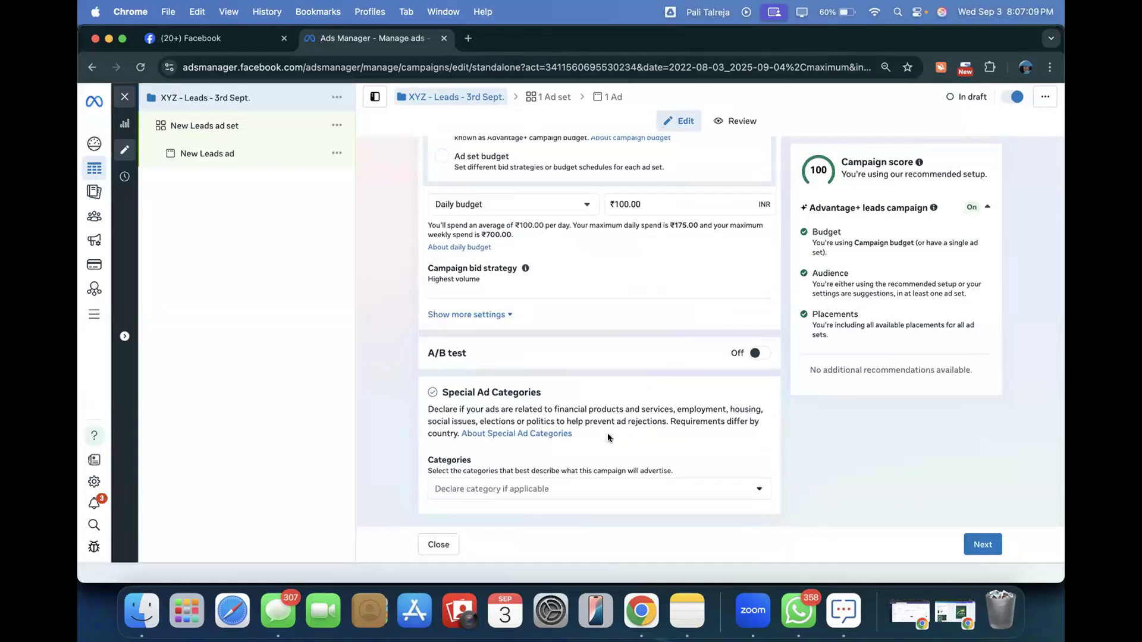
pyautogui.click(538, 489)
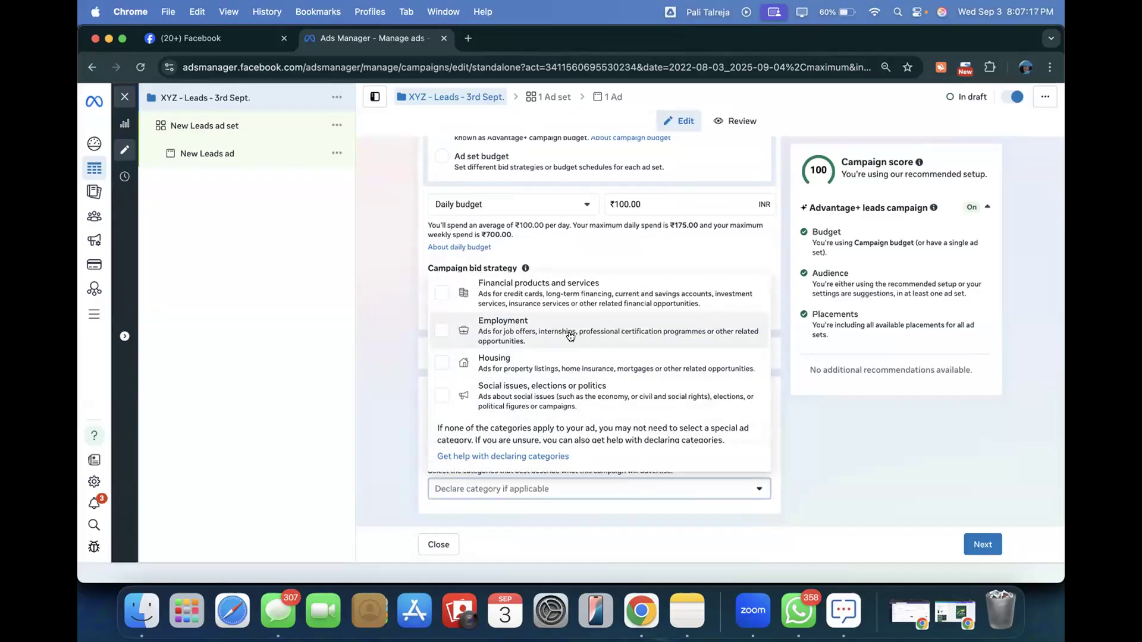
pyautogui.click(523, 249)
pyautogui.click(485, 488)
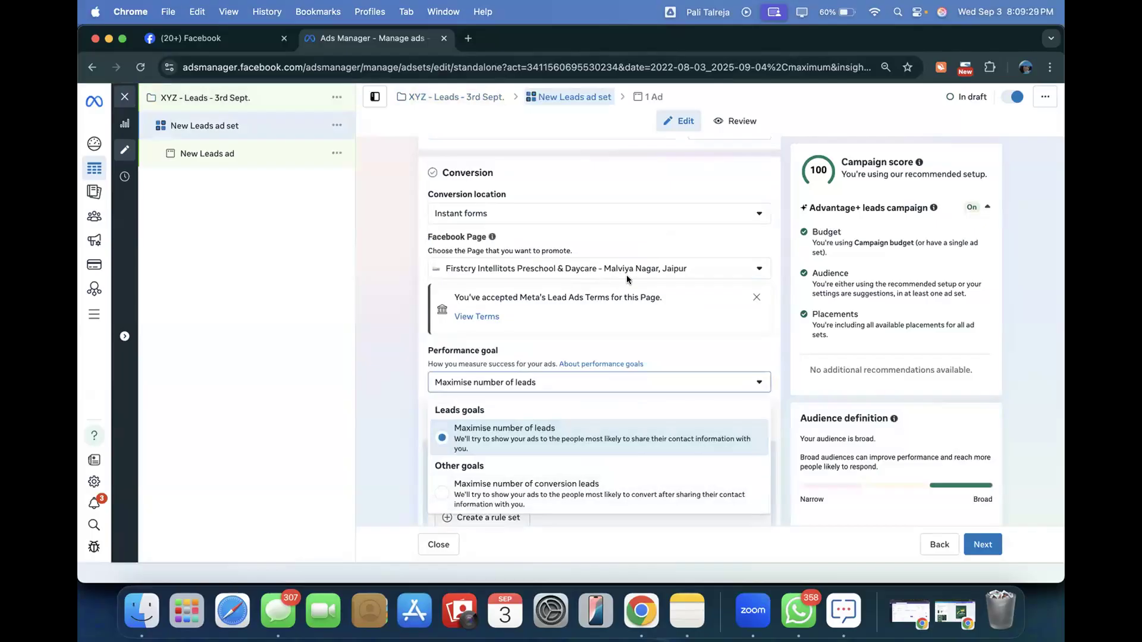
# Scroll through the New Leads ad set to review its lead goal and 3 September 2025 schedule
pyautogui.scroll(-1, 627, 279)
pyautogui.scroll(2, 626, 280)
pyautogui.scroll(1, 626, 279)
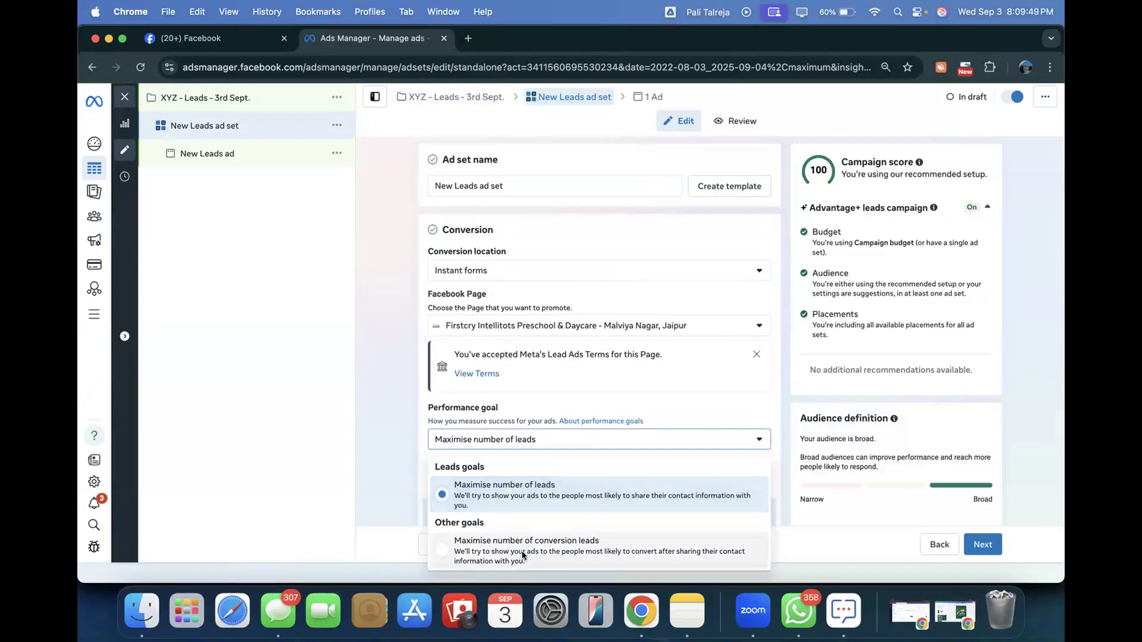
pyautogui.scroll(-3, 656, 271)
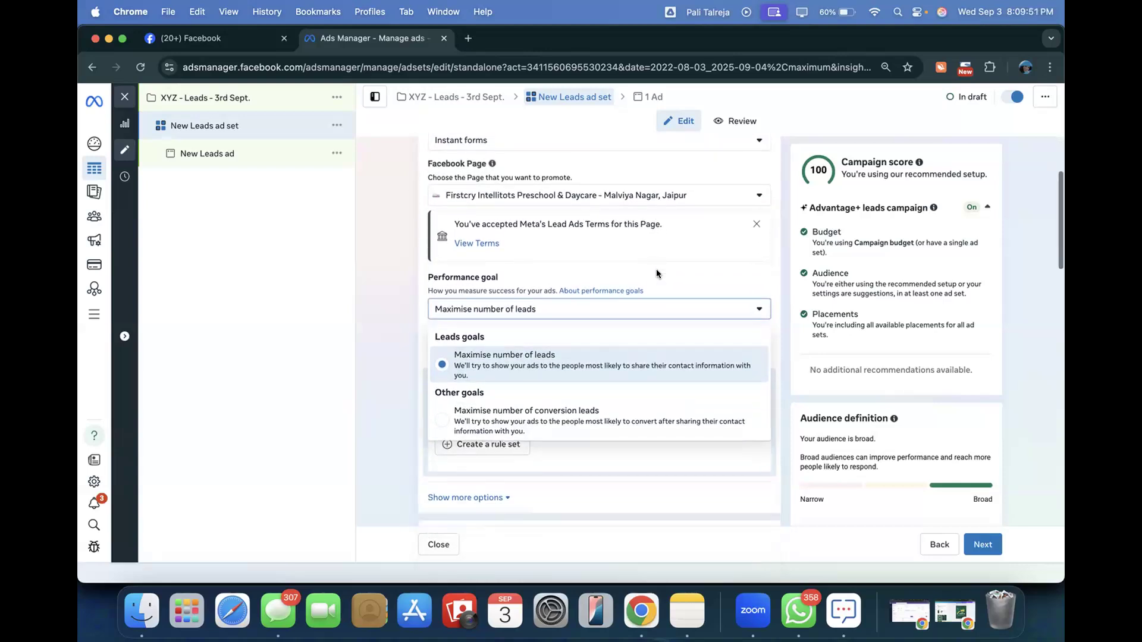
pyautogui.scroll(-1, 657, 274)
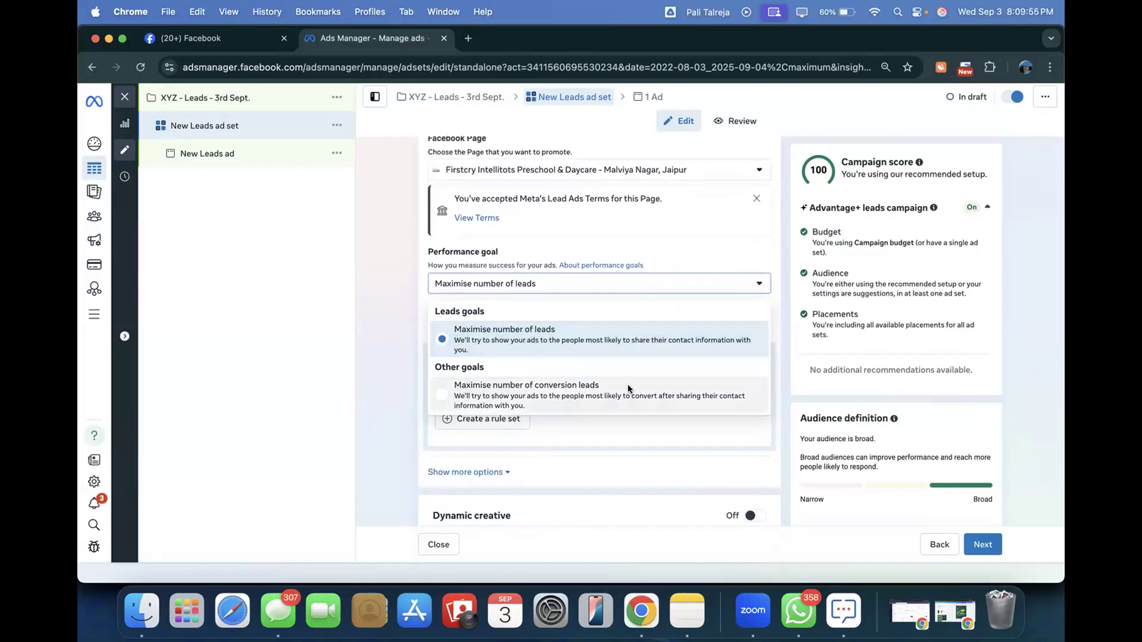
pyautogui.scroll(-7, 601, 461)
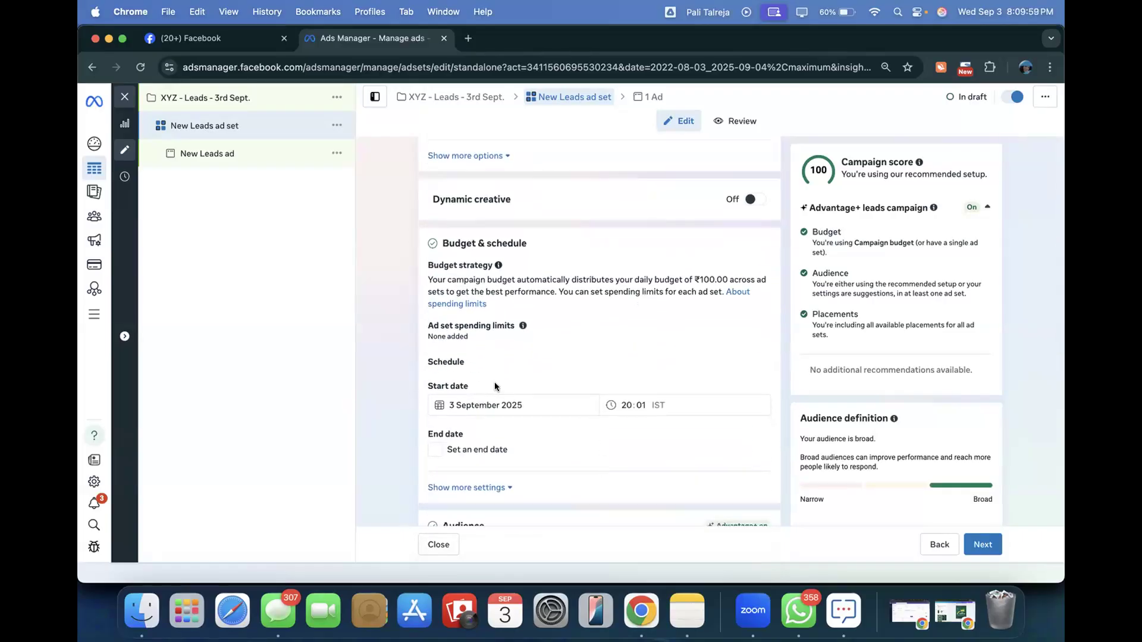
# Keep the 3 September 2025 start date and scroll down to the India-only Audience section
pyautogui.scroll(-2, 494, 382)
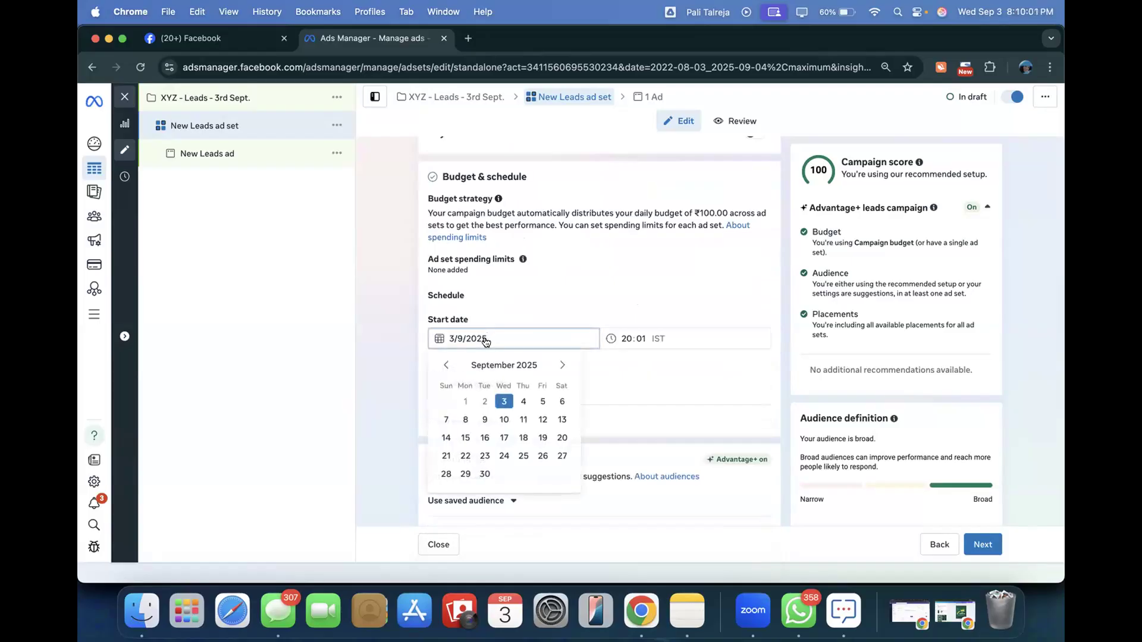
pyautogui.click(532, 292)
pyautogui.scroll(-1, 491, 408)
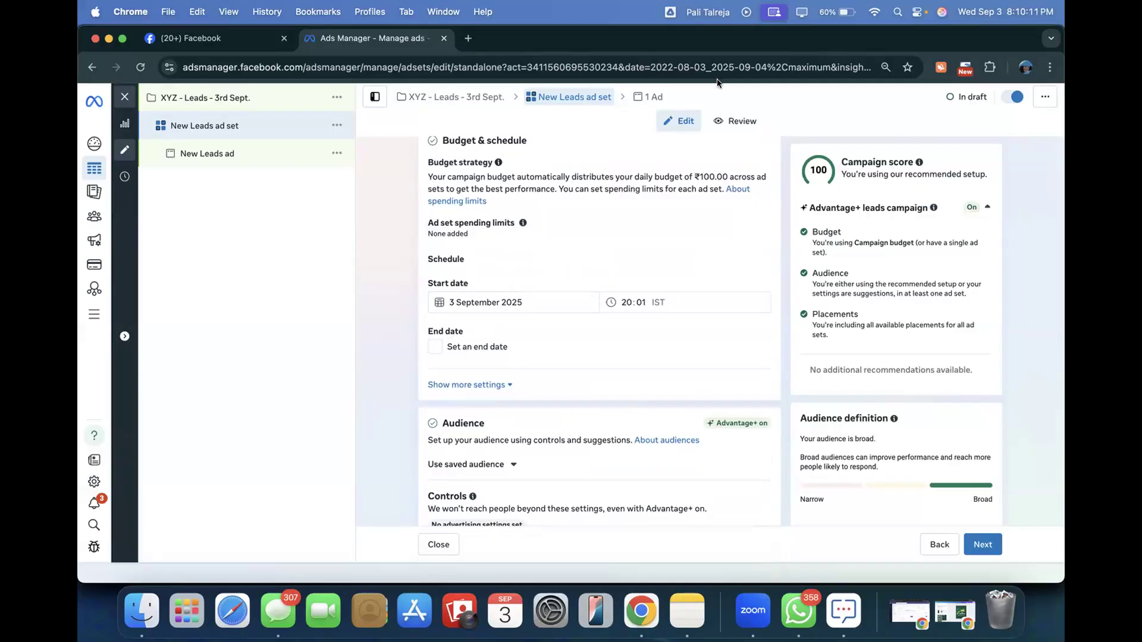
pyautogui.scroll(-5, 527, 362)
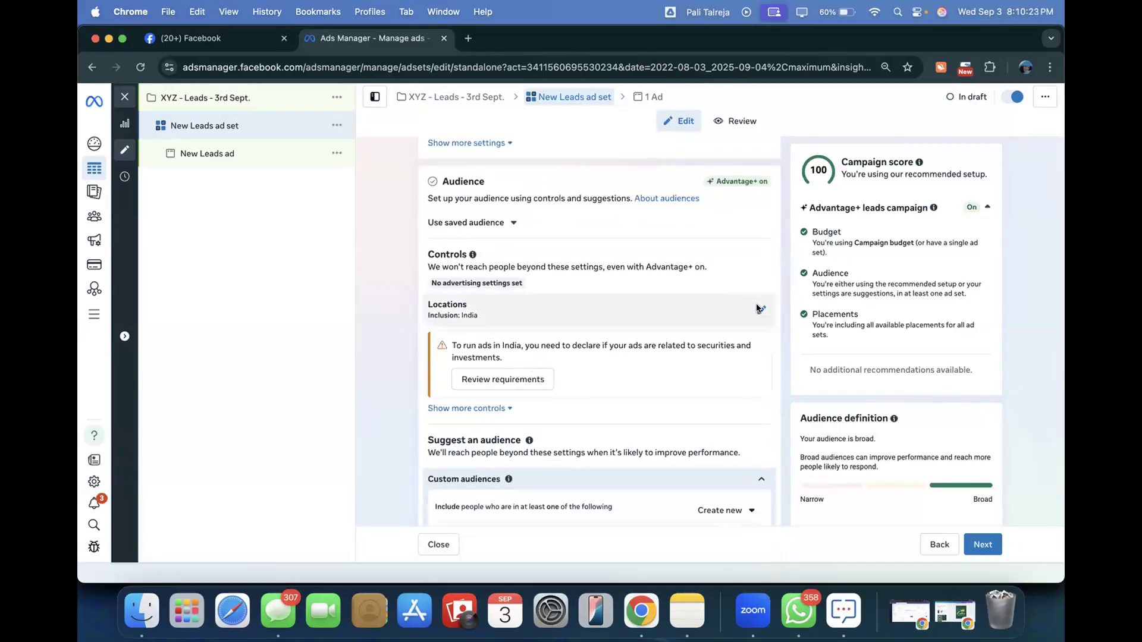
# Replace India with Pune, Maharashtra as the audience location
pyautogui.click(631, 304)
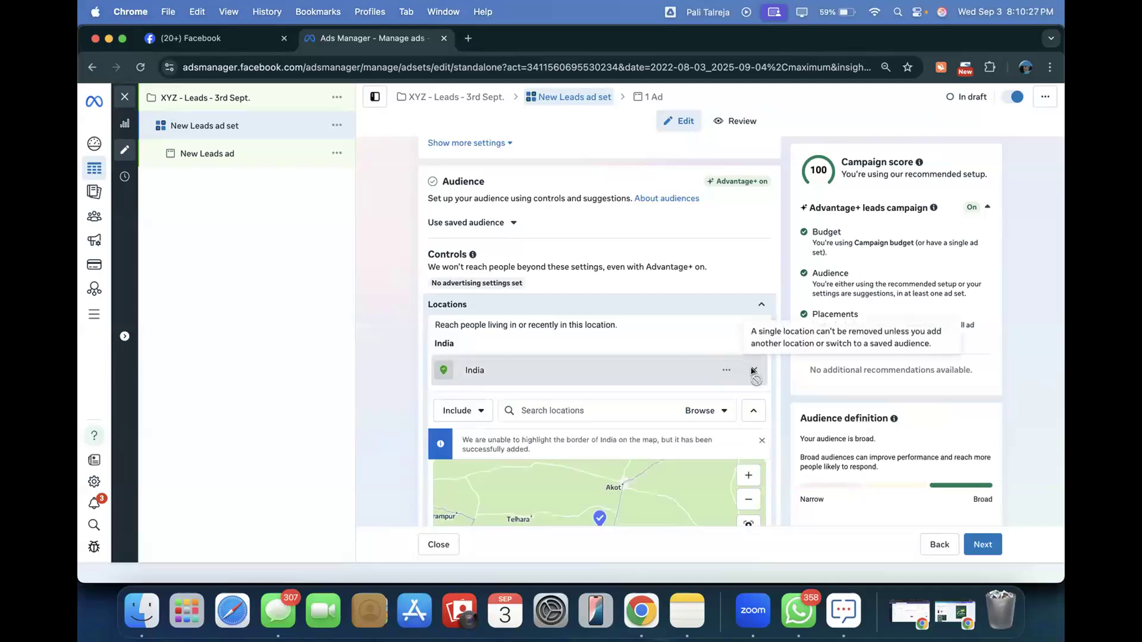
pyautogui.click(589, 413)
pyautogui.write('pune')
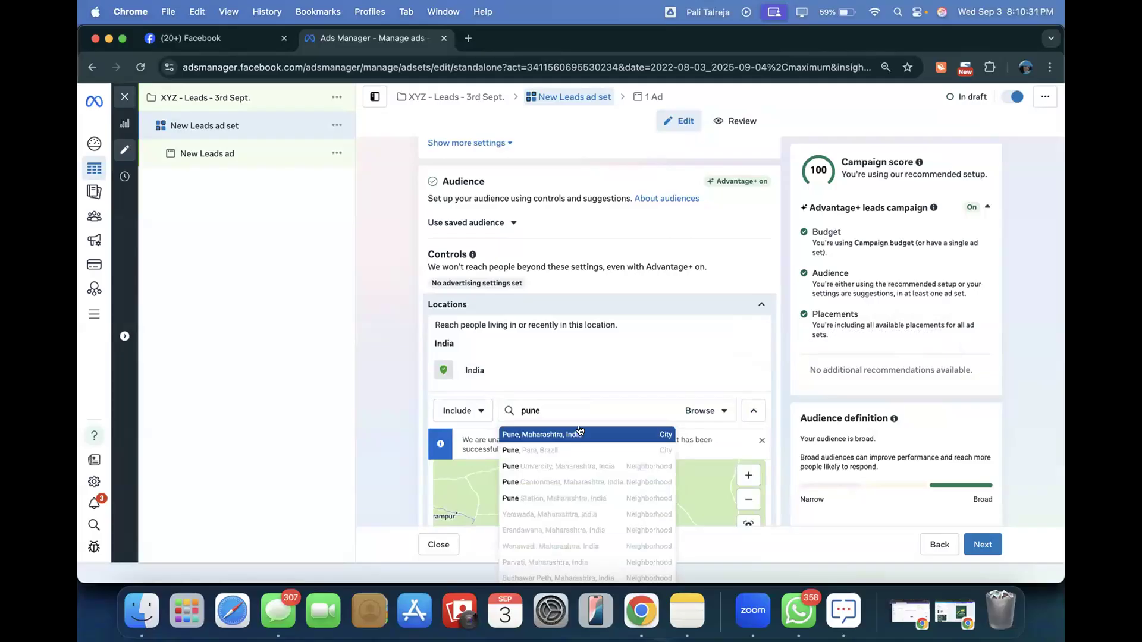
pyautogui.click(579, 433)
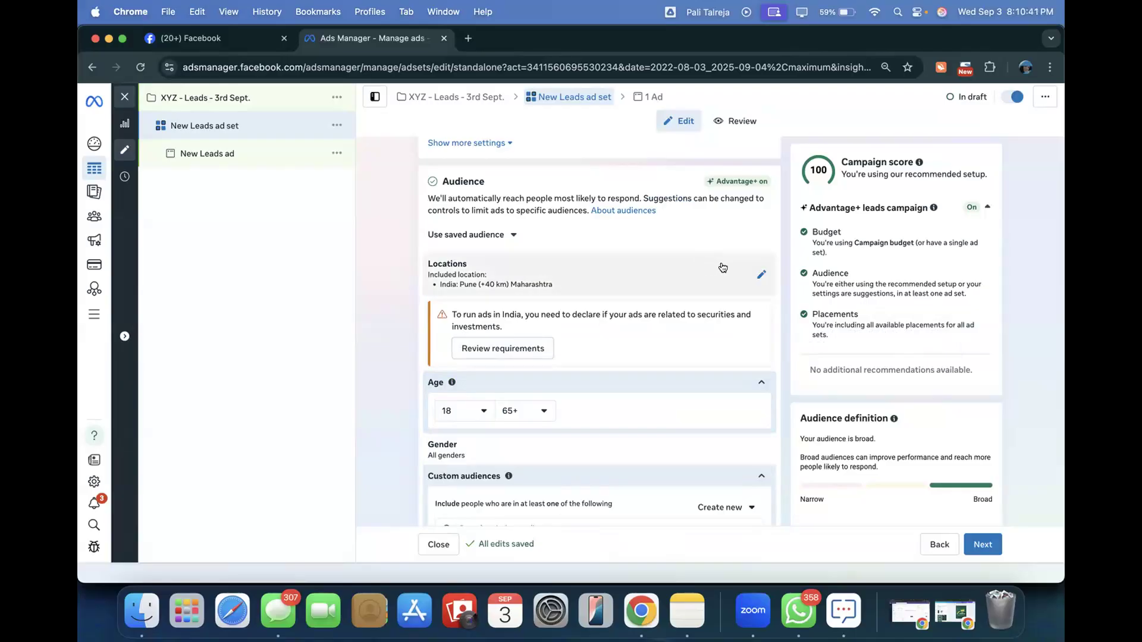
# Add Mumbai, Maharashtra as a second location
pyautogui.click(756, 270)
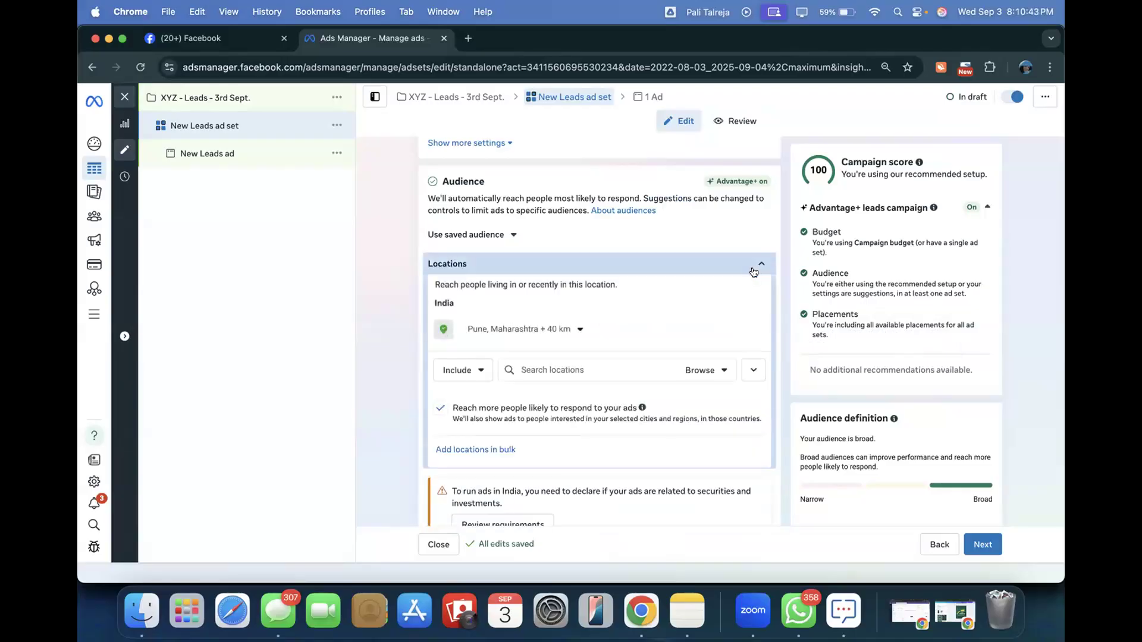
pyautogui.click(596, 371)
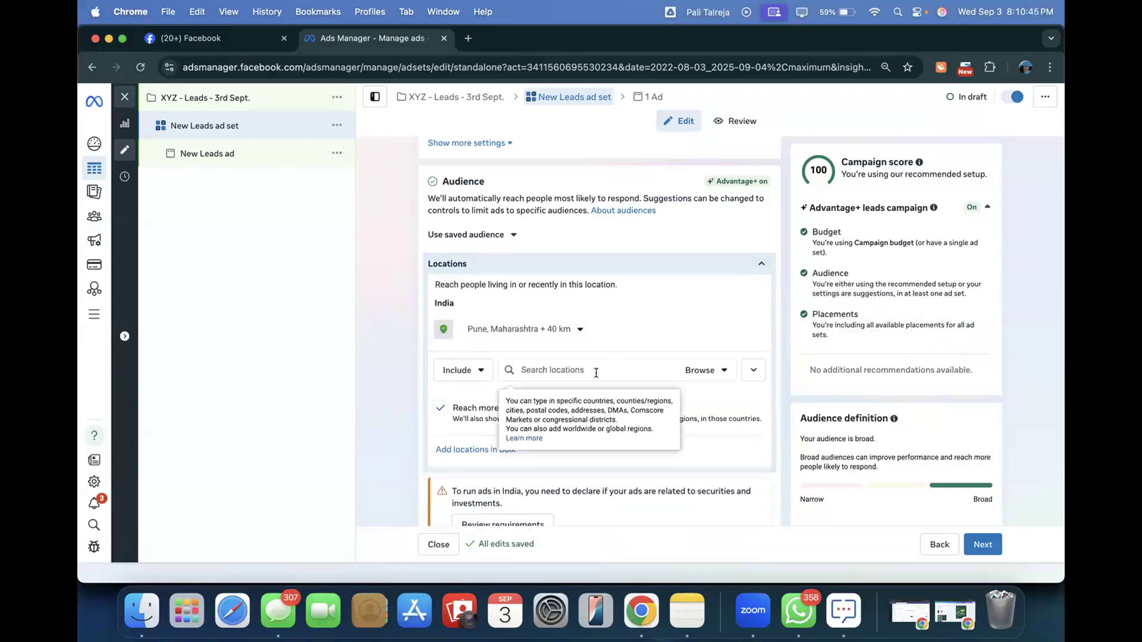
pyautogui.write('mh\\')
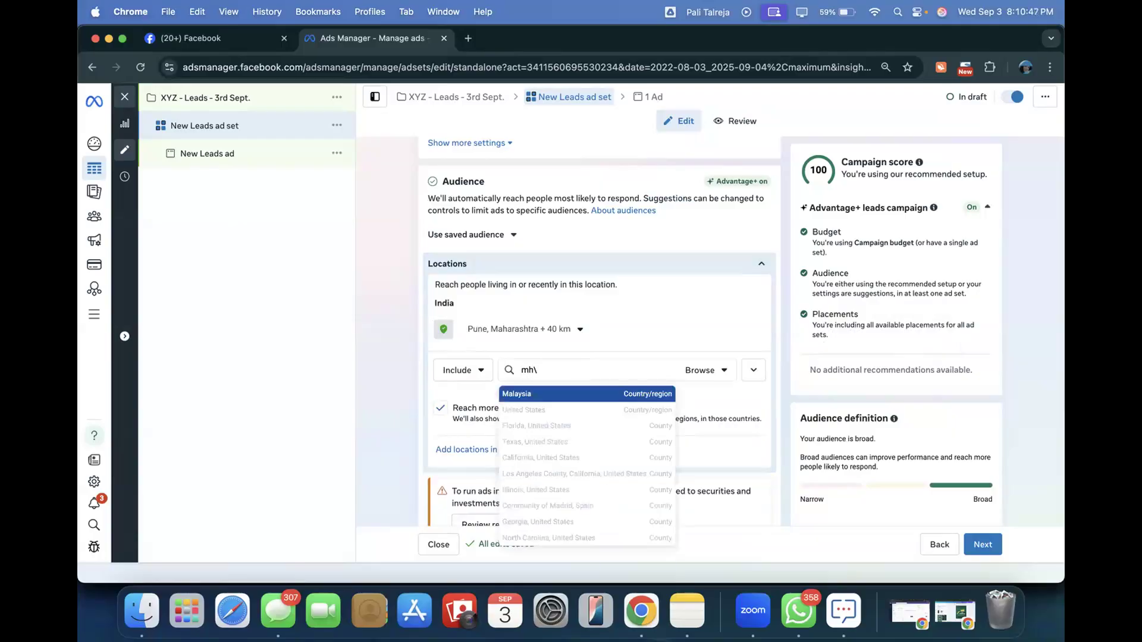
pyautogui.press('BackSpace')
pyautogui.press('BackSpace')
pyautogui.write('um')
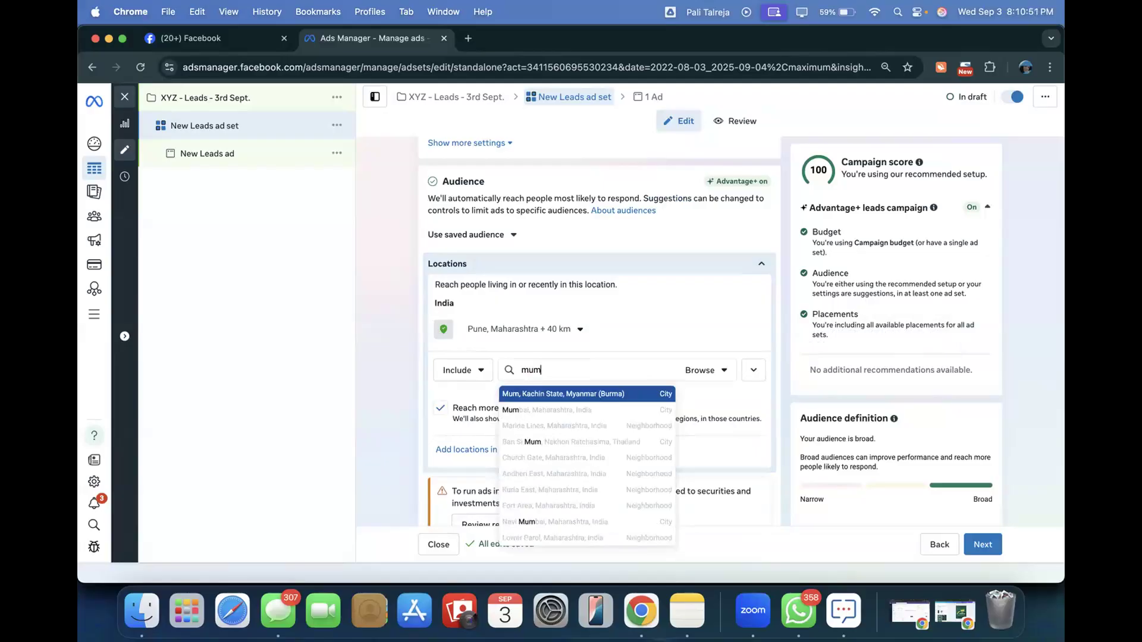
pyautogui.click(616, 409)
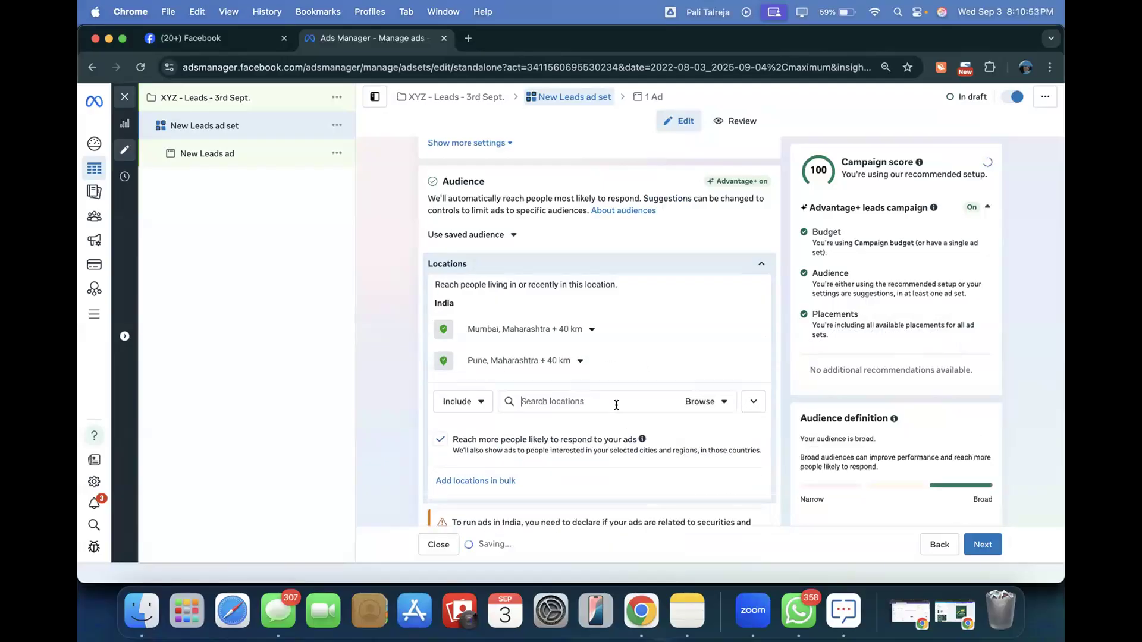
# Add Malviya Nagar, Delhi as a third location
pyautogui.scroll(-1, 617, 407)
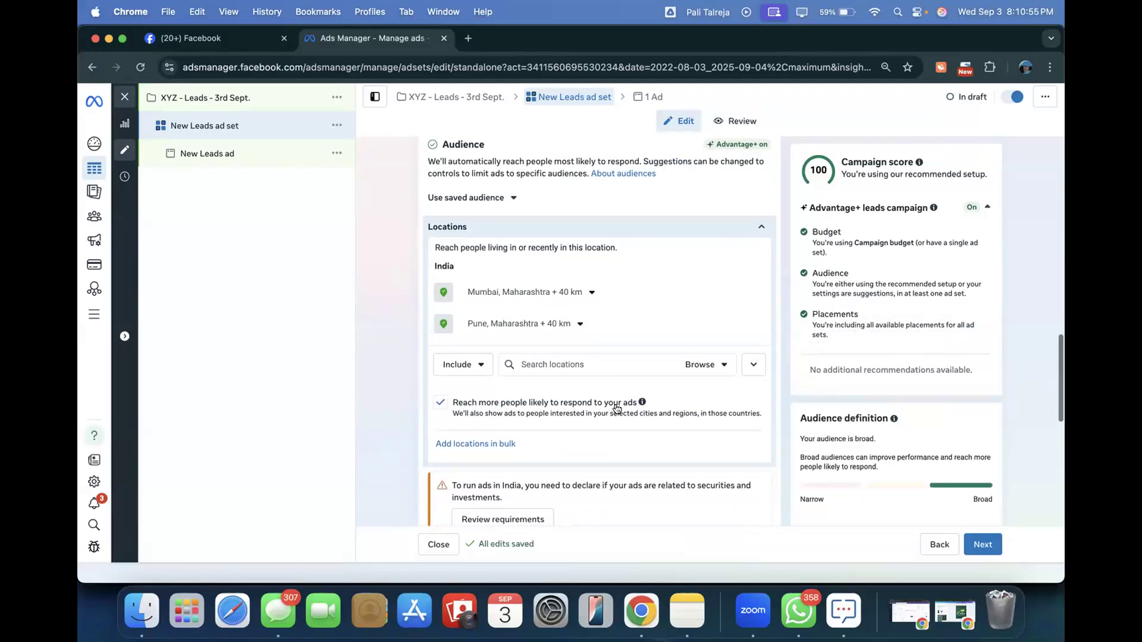
pyautogui.scroll(-3, 616, 409)
pyautogui.scroll(6, 616, 408)
pyautogui.scroll(-2, 615, 403)
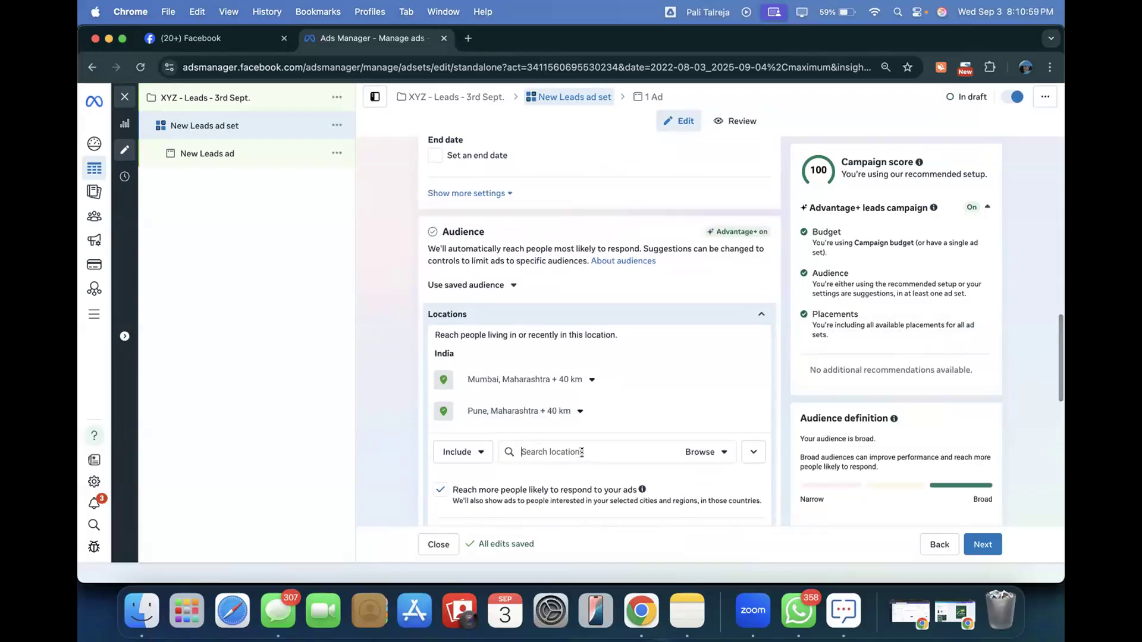
pyautogui.write('malviyar n')
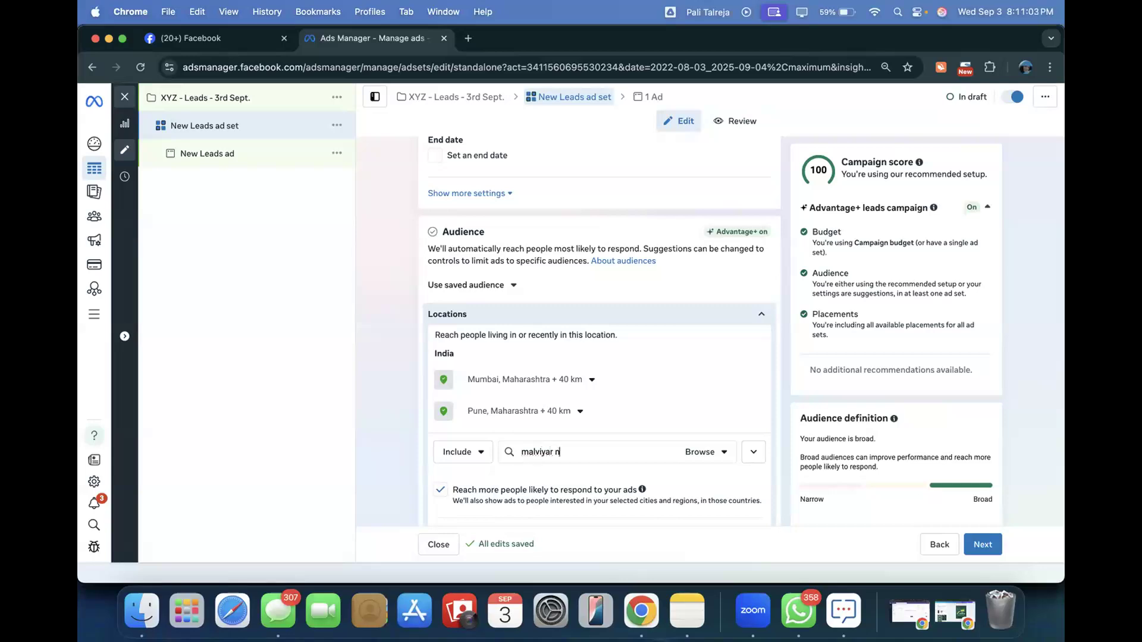
pyautogui.press('BackSpace')
pyautogui.press('BackSpace')
pyautogui.write('nagar')
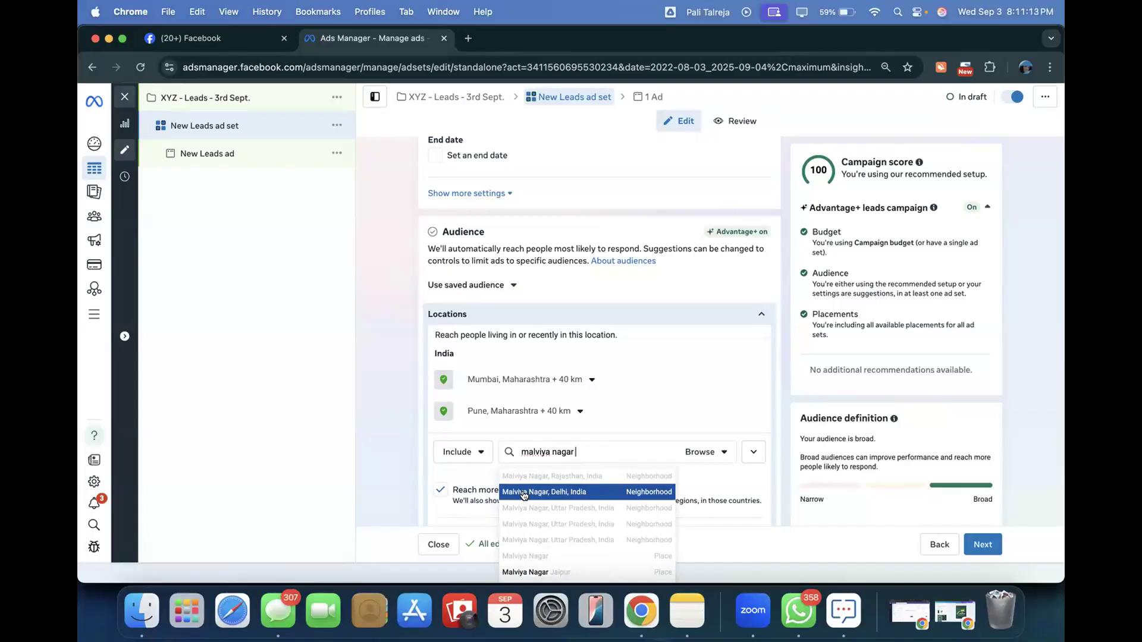
pyautogui.click(641, 492)
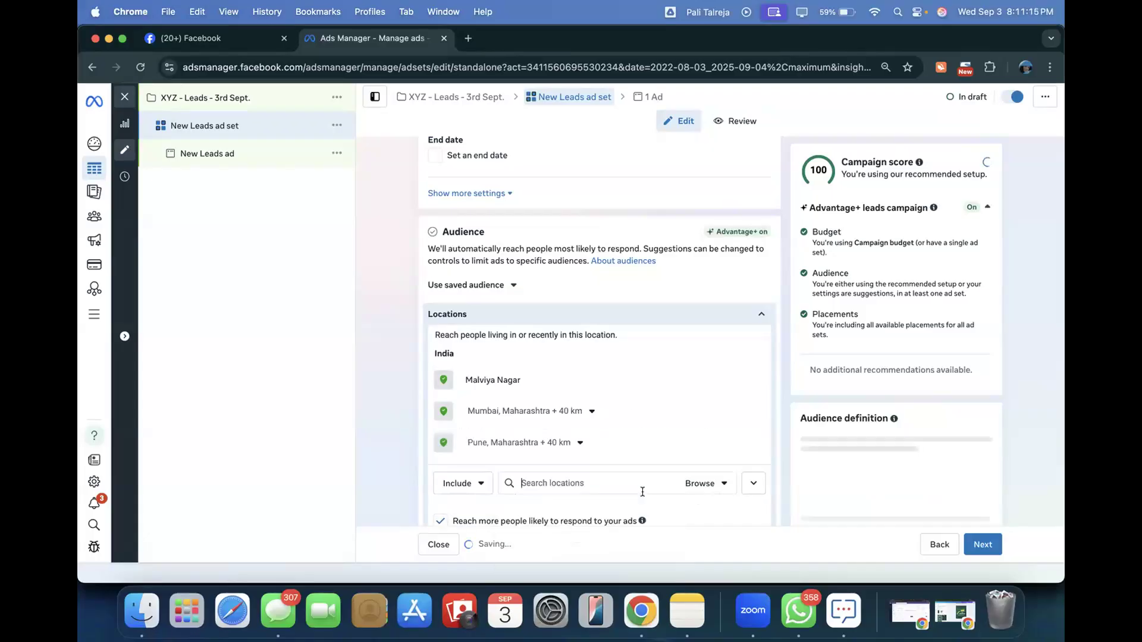
# Remove Malviya Nagar and Mumbai, leaving only Pune + 40 km
pyautogui.scroll(-2, 589, 374)
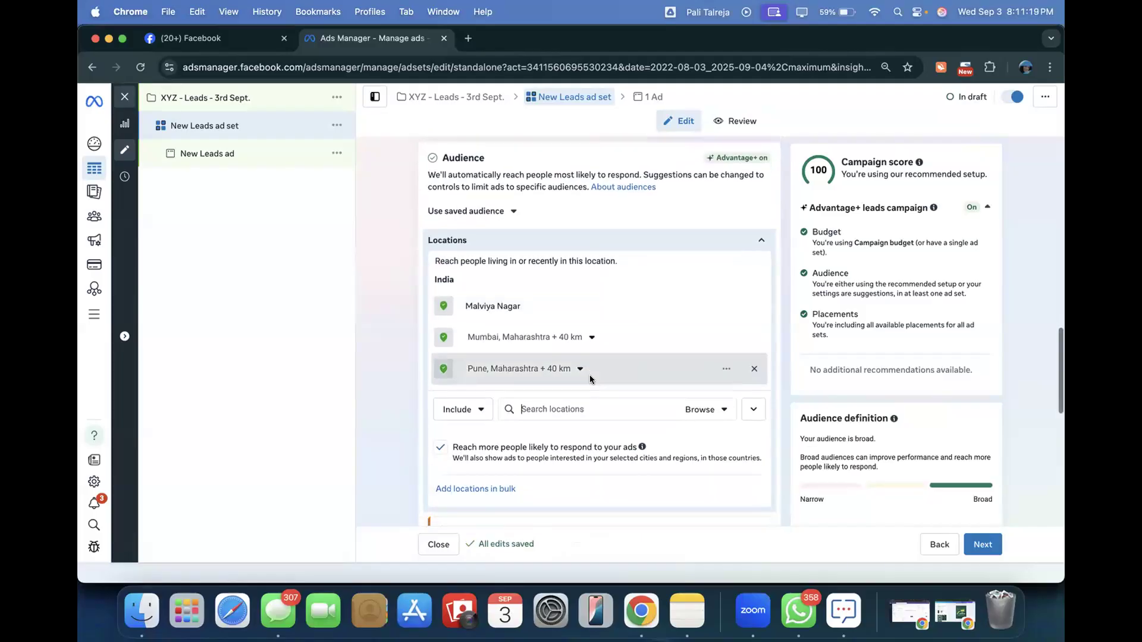
pyautogui.scroll(-3, 589, 374)
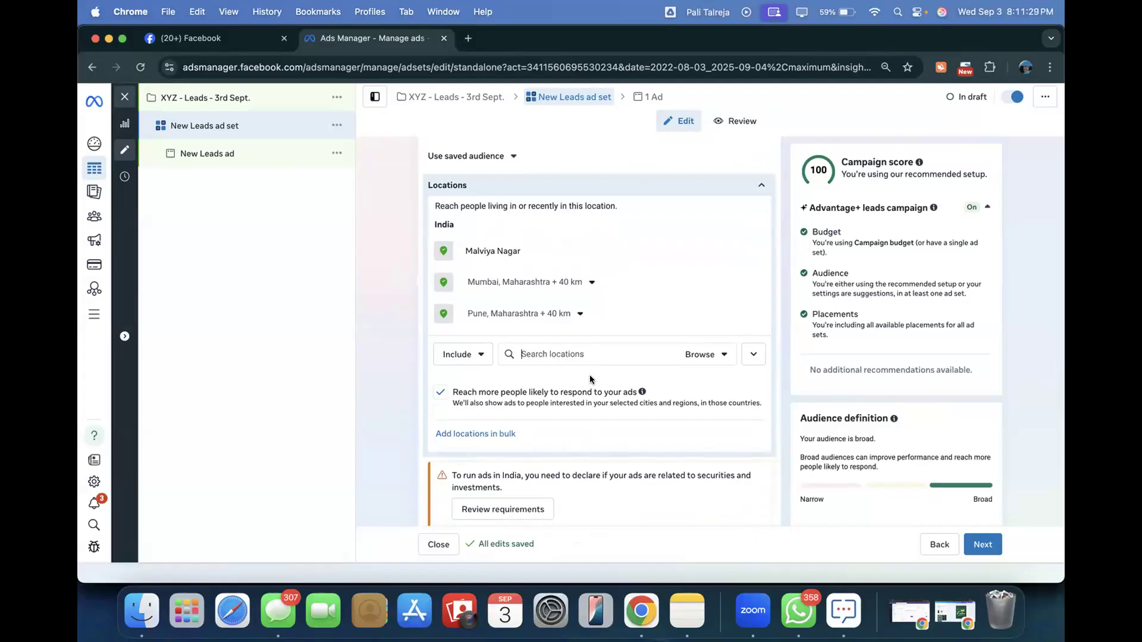
pyautogui.scroll(-1, 590, 375)
pyautogui.scroll(2, 708, 196)
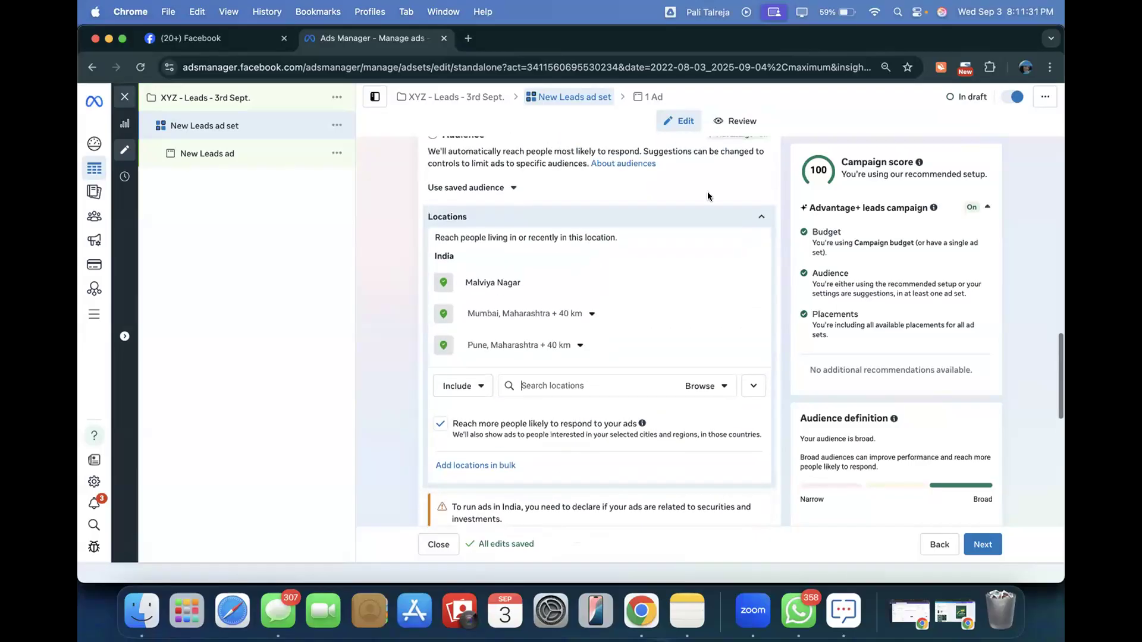
pyautogui.moveTo(755, 286)
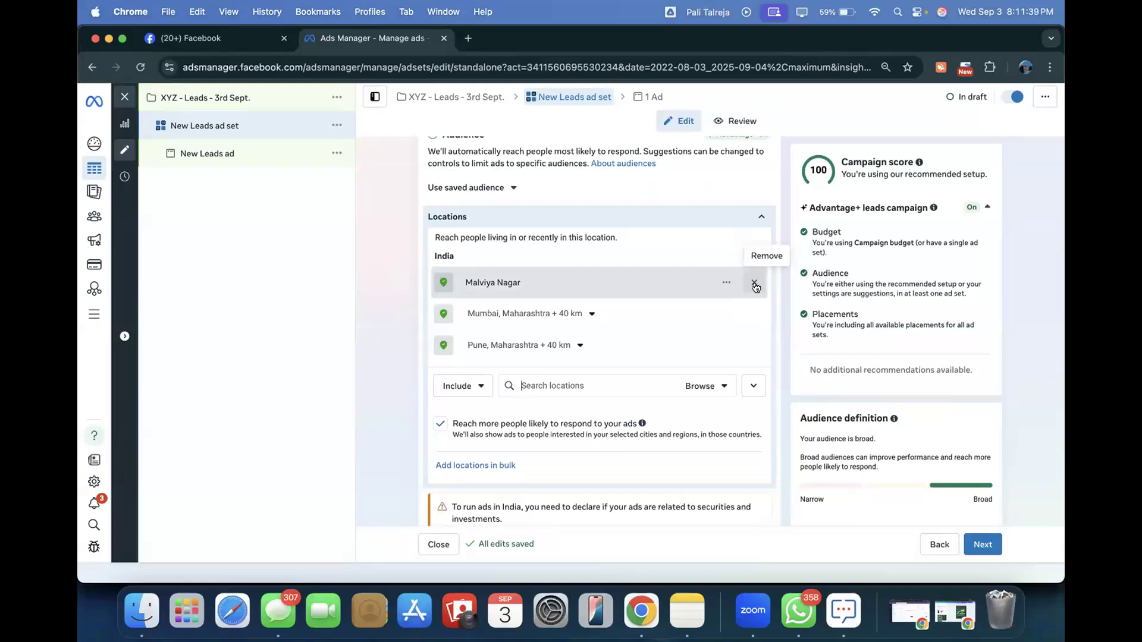
pyautogui.click(754, 284)
pyautogui.click(754, 285)
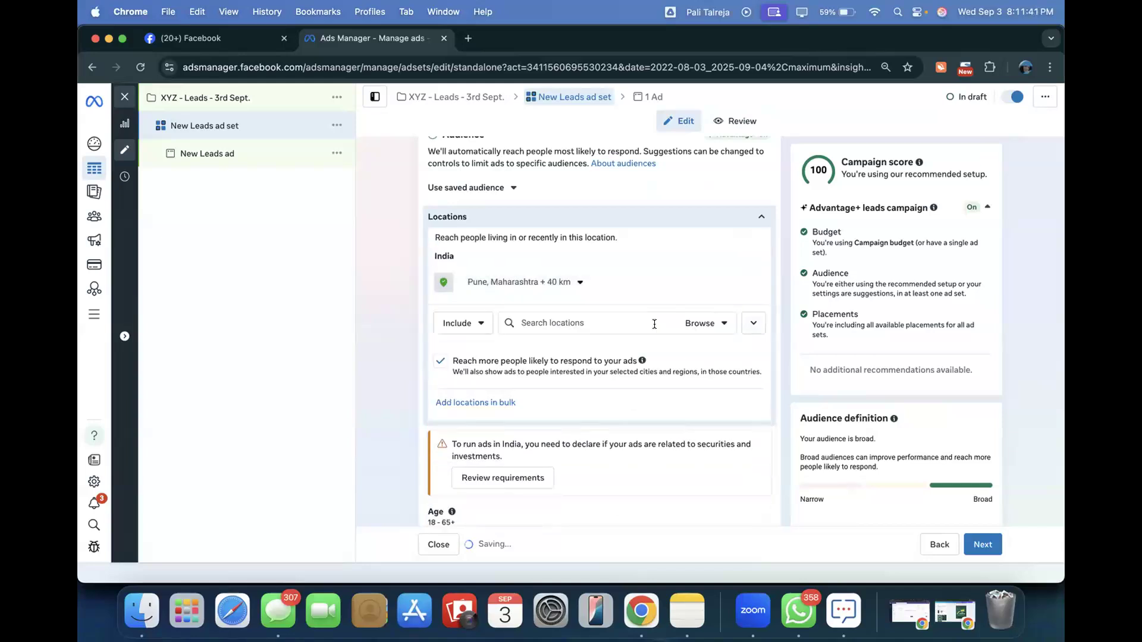
pyautogui.scroll(-5, 654, 323)
pyautogui.scroll(4, 654, 327)
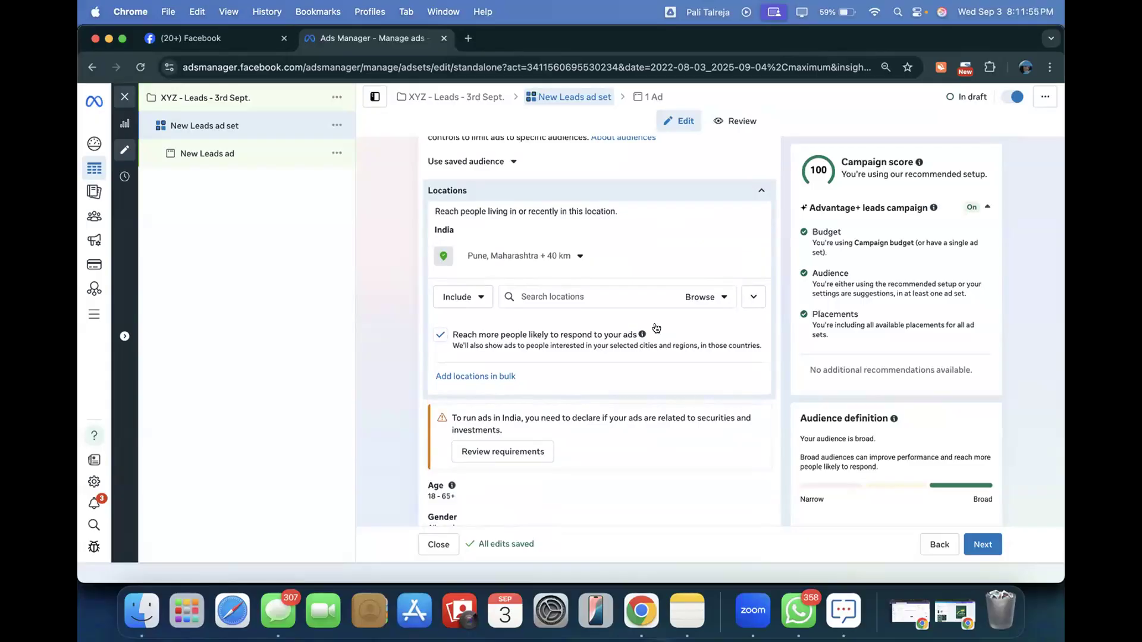
pyautogui.scroll(-5, 656, 328)
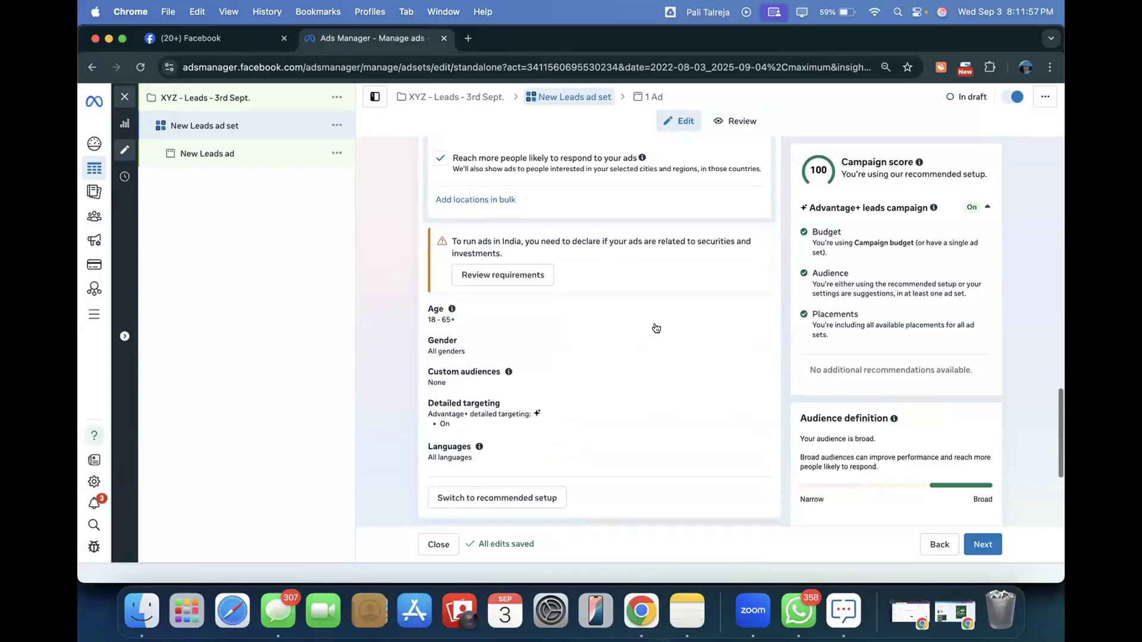
# Change the age range from 18–65+ to 25–50
pyautogui.click(755, 318)
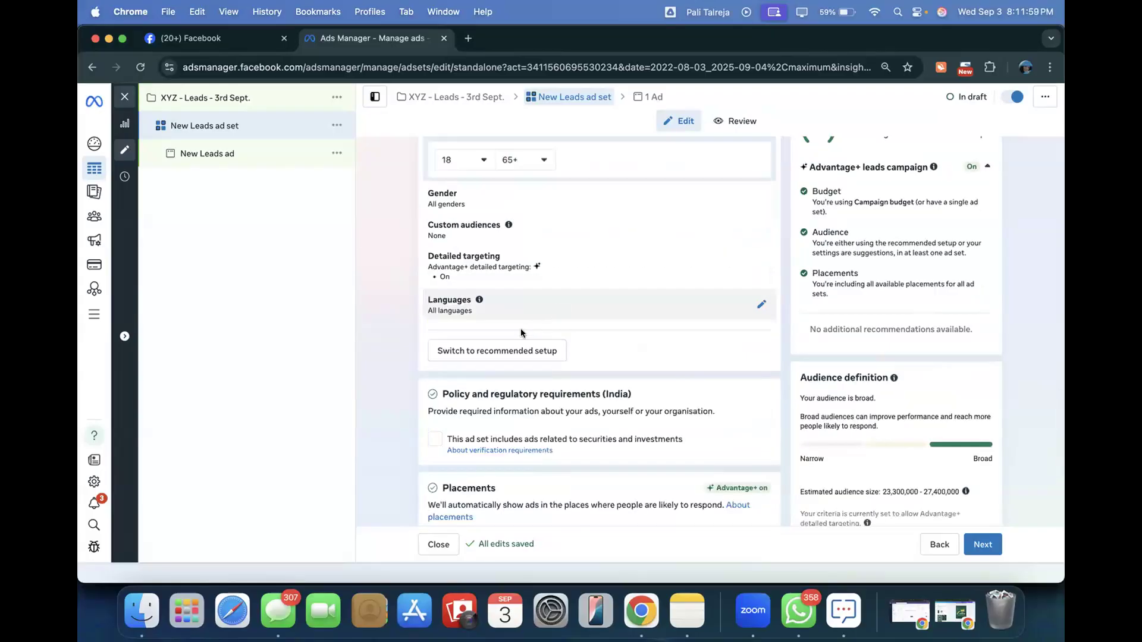
pyautogui.click(456, 170)
pyautogui.scroll(-2, 458, 291)
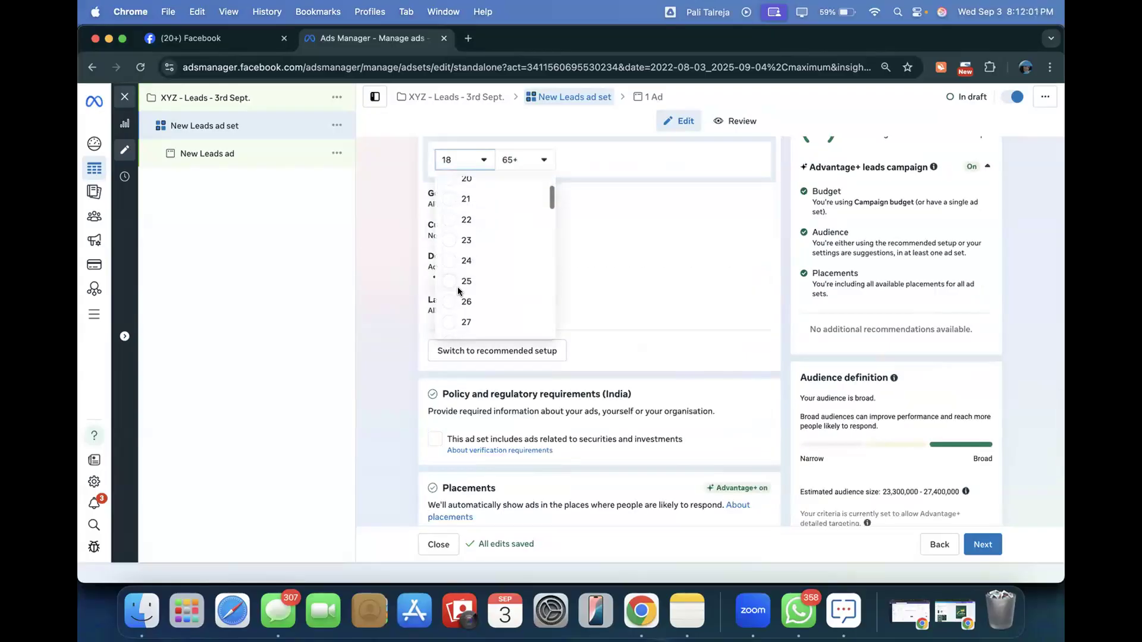
pyautogui.click(456, 283)
pyautogui.click(523, 160)
pyautogui.scroll(3, 519, 259)
pyautogui.scroll(1, 519, 260)
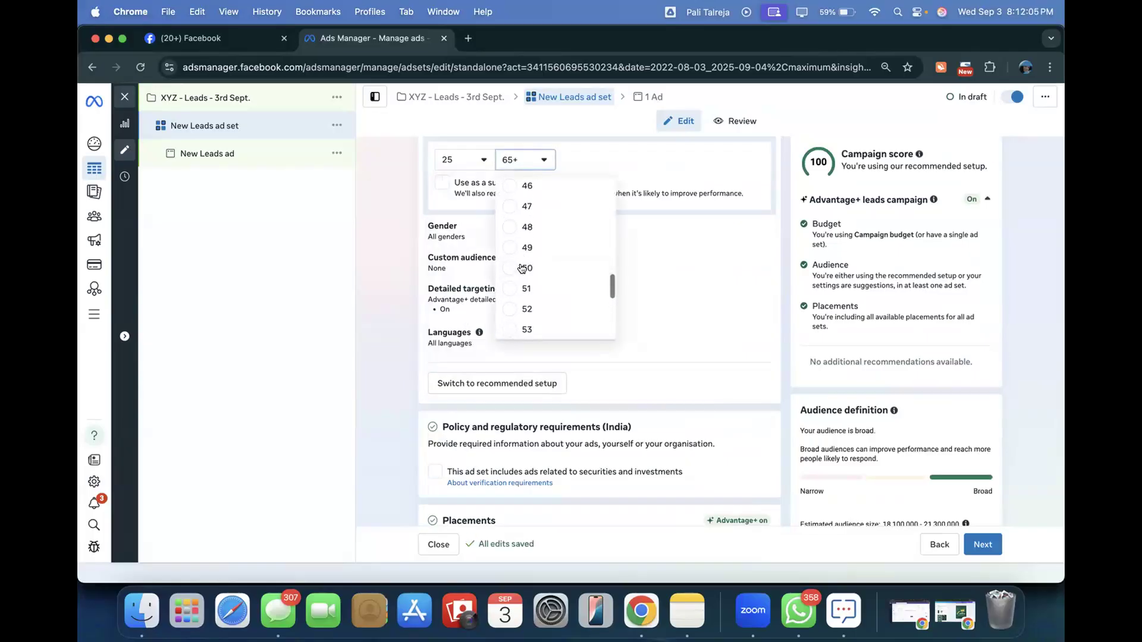
pyautogui.click(522, 265)
pyautogui.scroll(4, 521, 266)
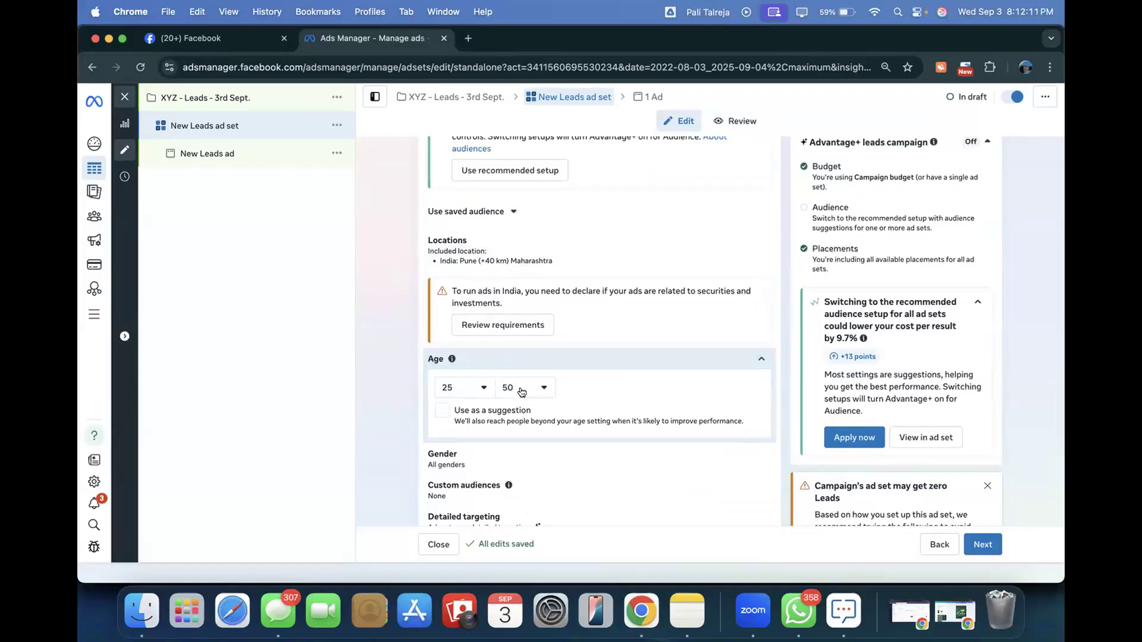
pyautogui.scroll(-1, 522, 386)
pyautogui.scroll(-1, 523, 386)
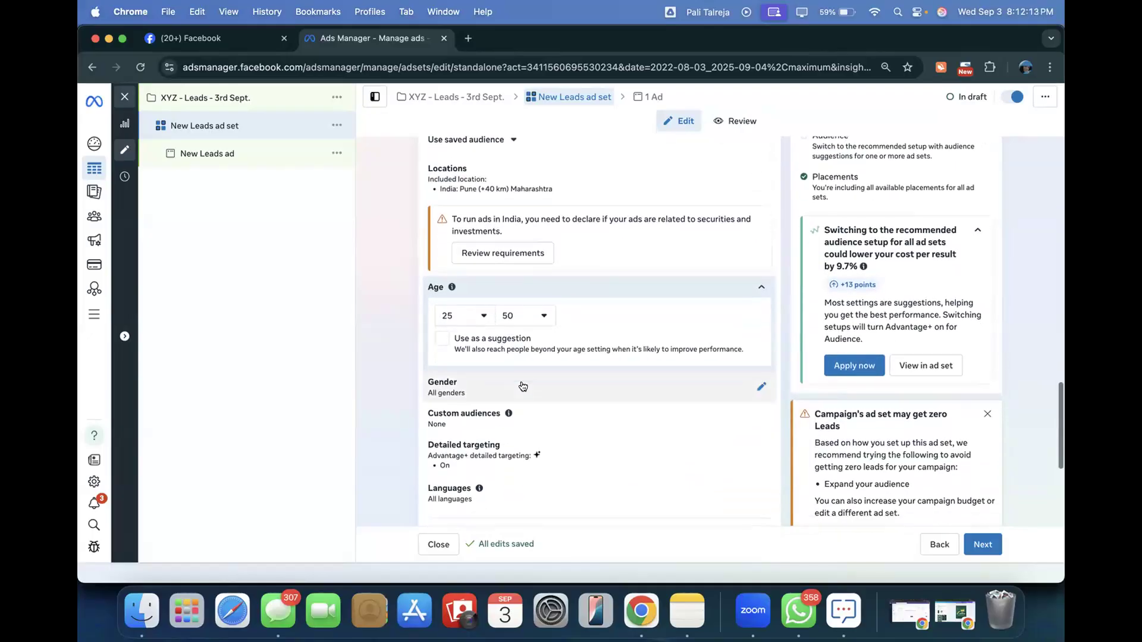
# Try Women as the gender, then set it back to All genders
pyautogui.click(764, 387)
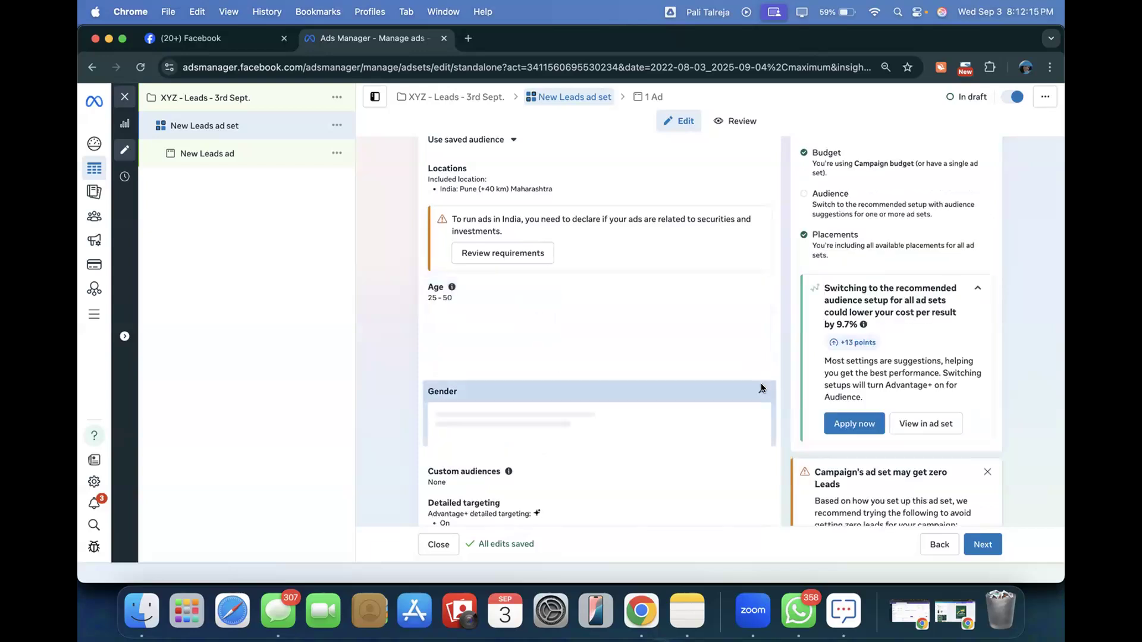
pyautogui.click(528, 346)
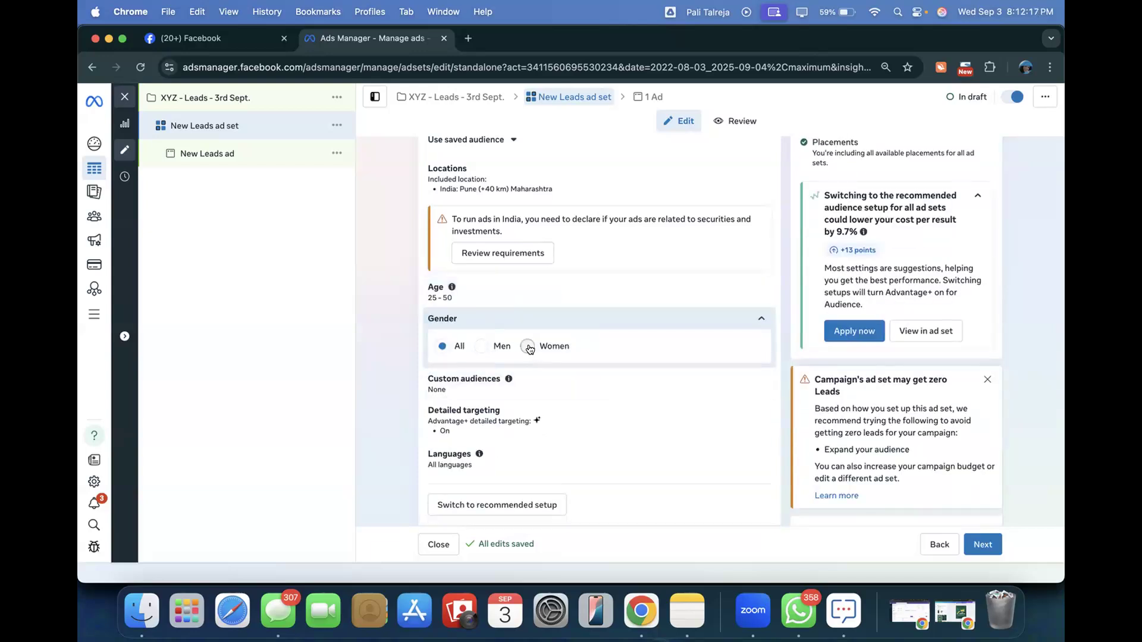
pyautogui.scroll(-2, 527, 349)
pyautogui.scroll(3, 468, 320)
pyautogui.click(477, 195)
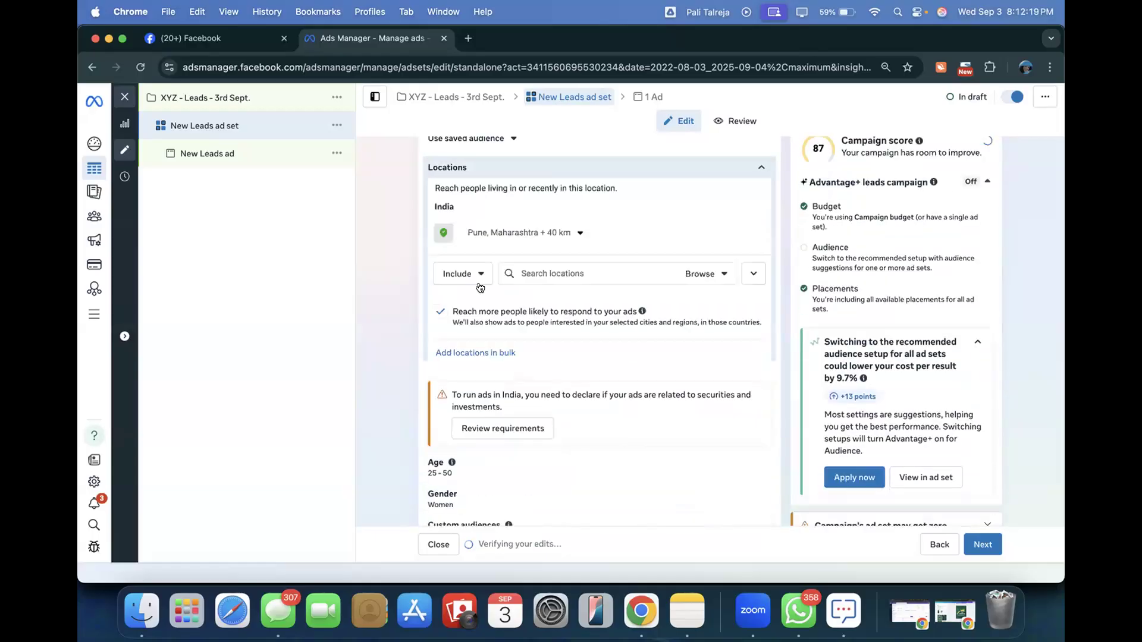
pyautogui.scroll(-1, 521, 447)
pyautogui.click(518, 438)
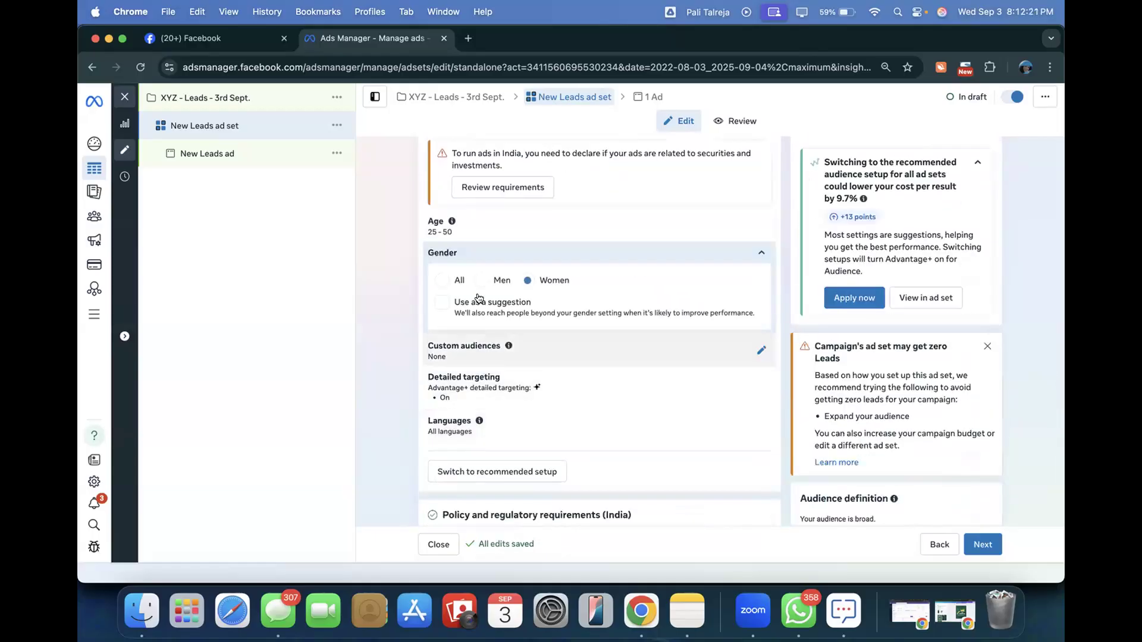
pyautogui.scroll(-2, 478, 281)
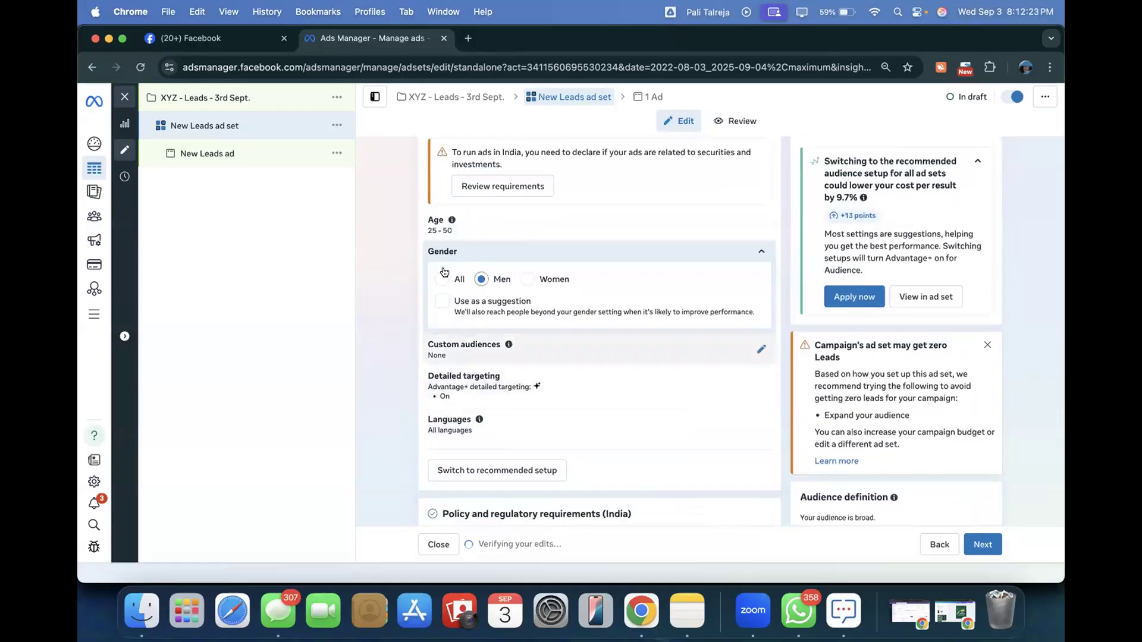
pyautogui.click(441, 280)
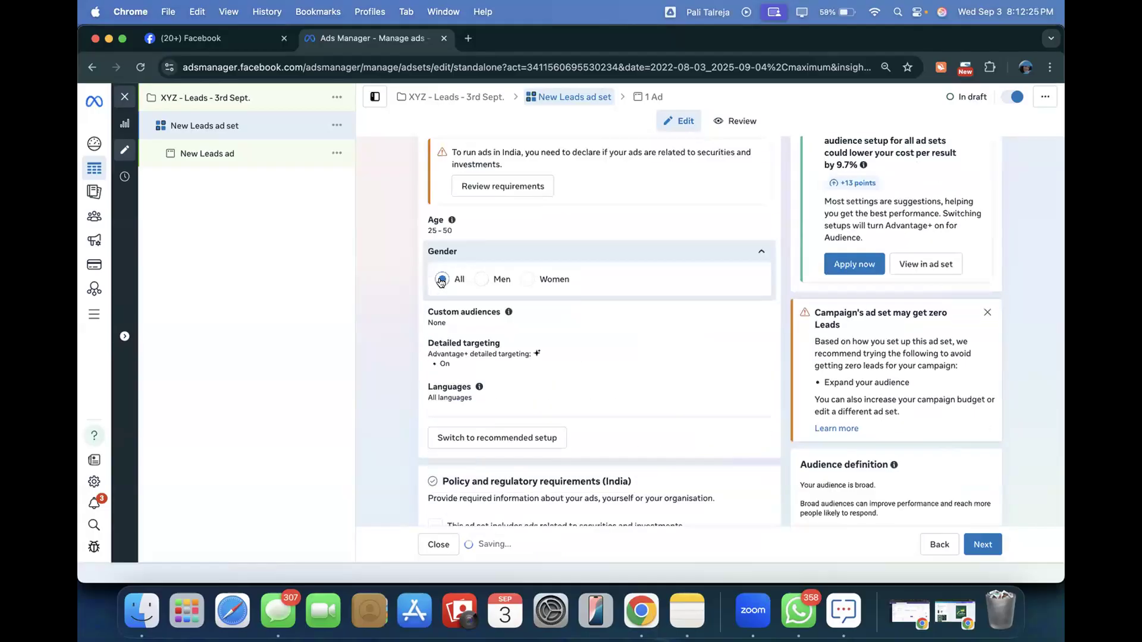
# Search the account's existing custom audiences
pyautogui.scroll(-1, 537, 357)
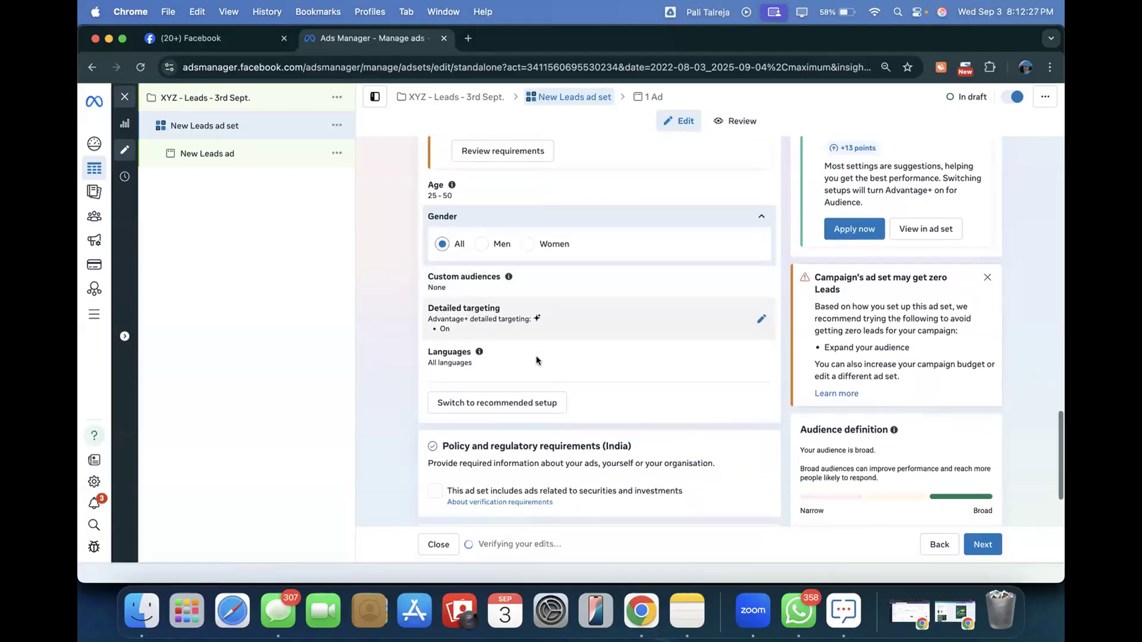
pyautogui.click(540, 288)
pyautogui.click(578, 297)
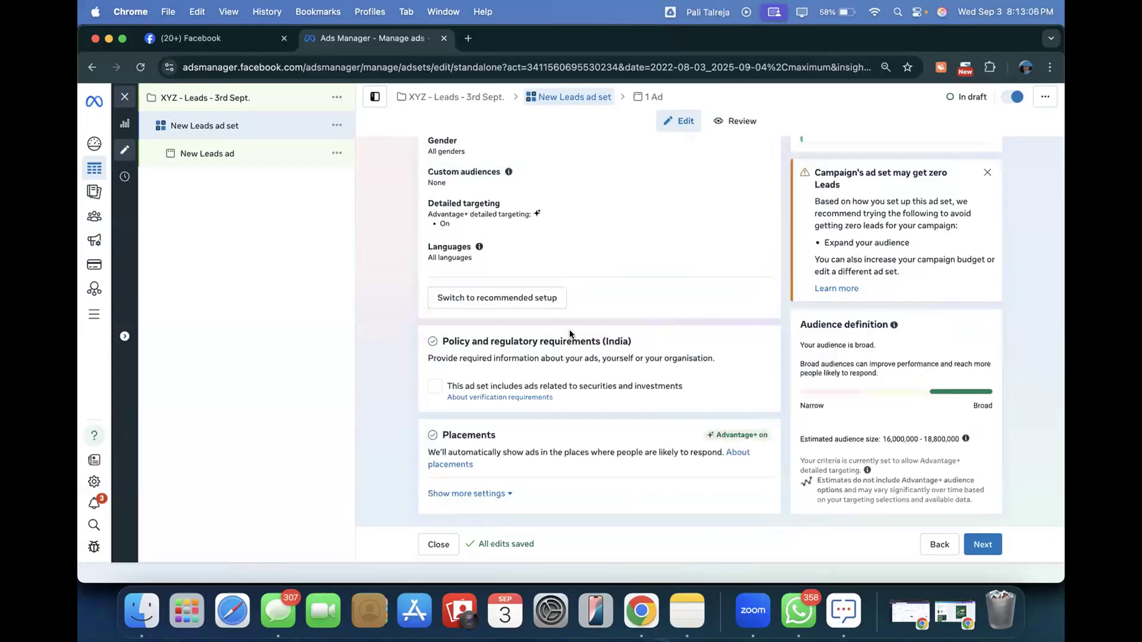
pyautogui.scroll(3, 569, 327)
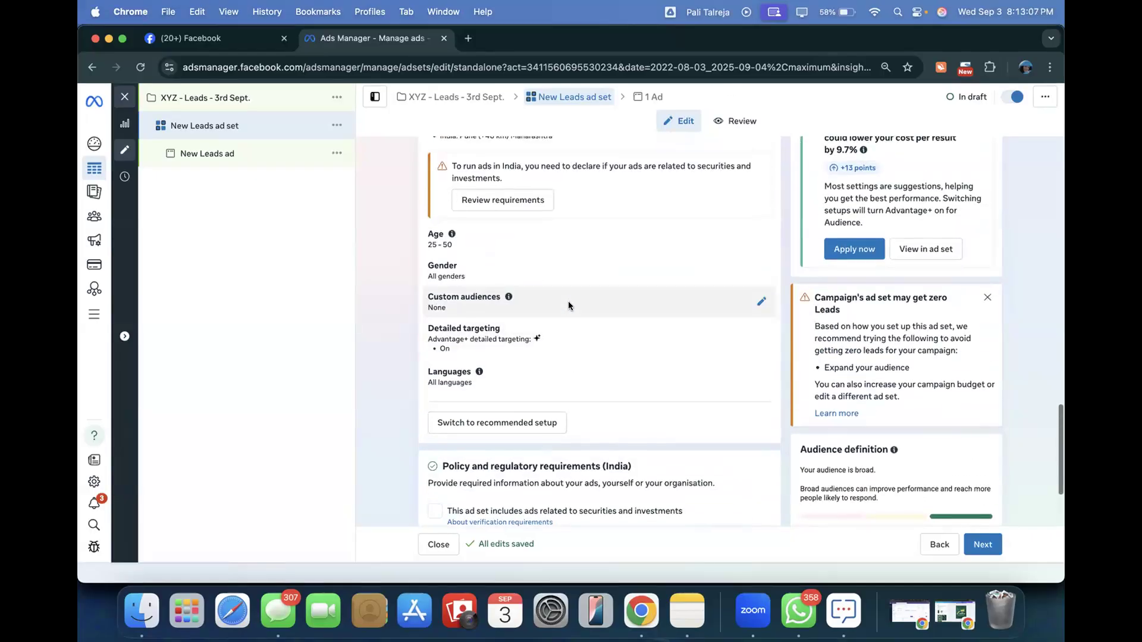
pyautogui.click(760, 300)
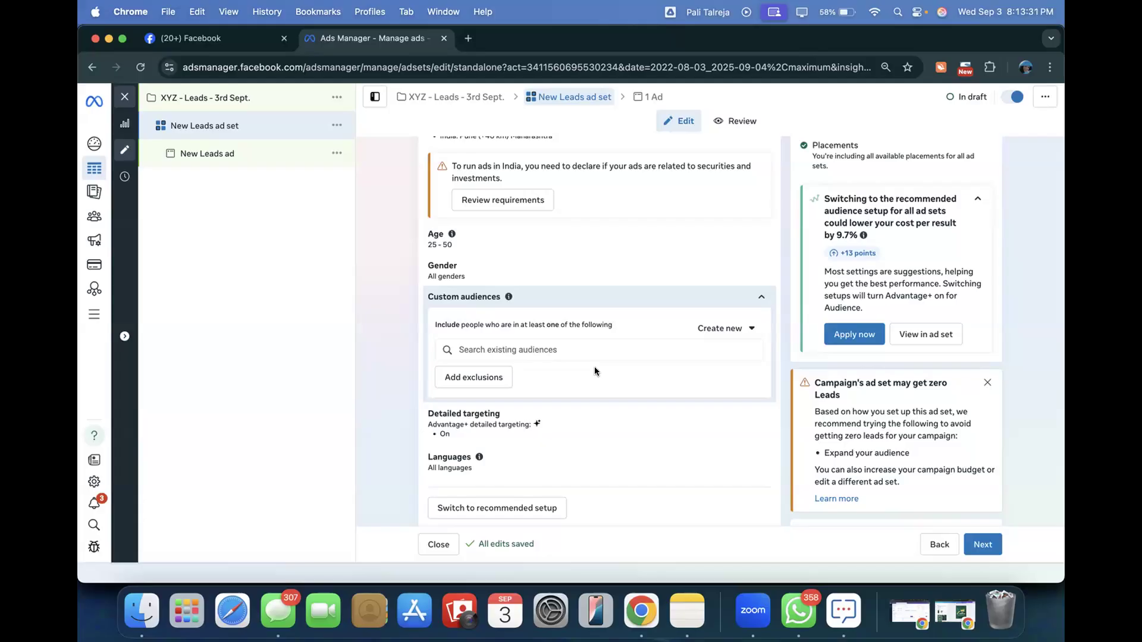
pyautogui.scroll(-5, 594, 369)
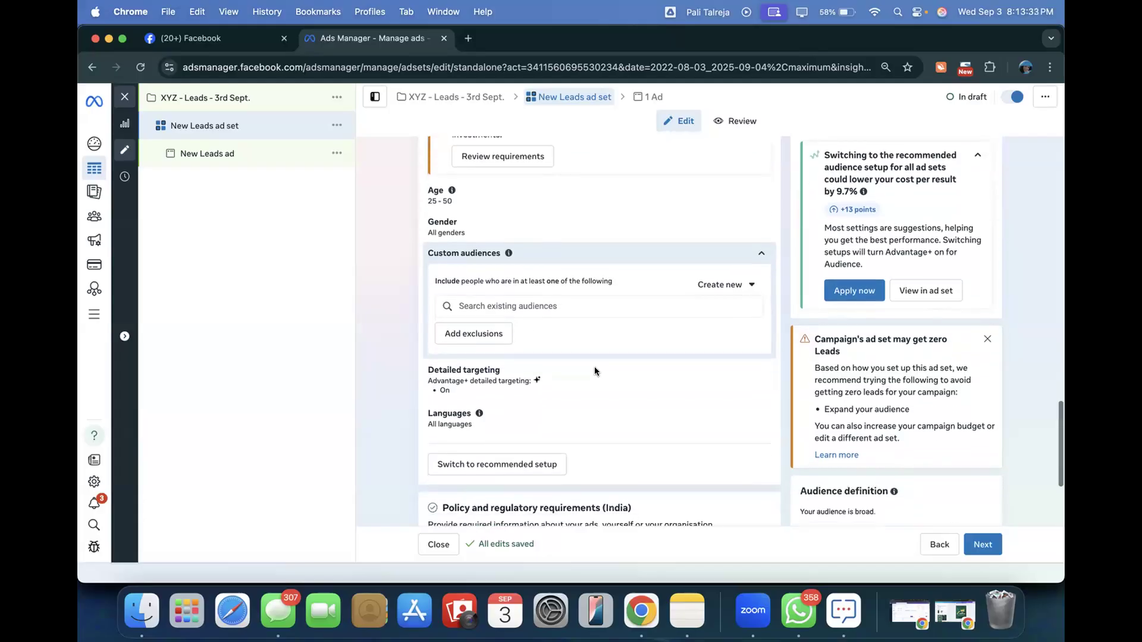
pyautogui.scroll(-1, 595, 369)
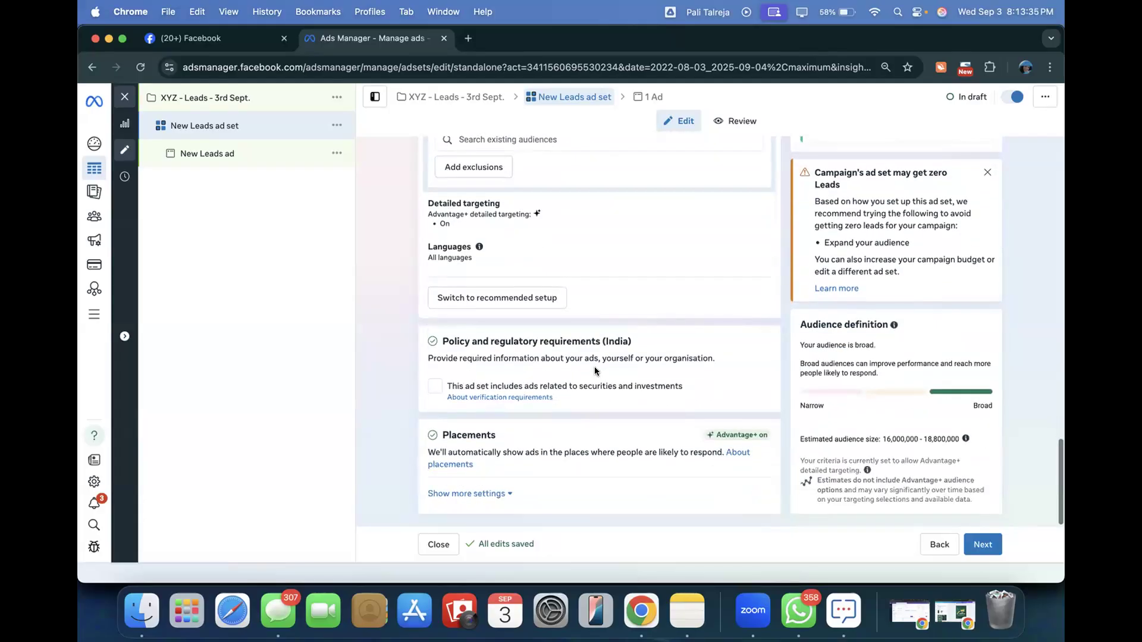
pyautogui.scroll(8, 527, 290)
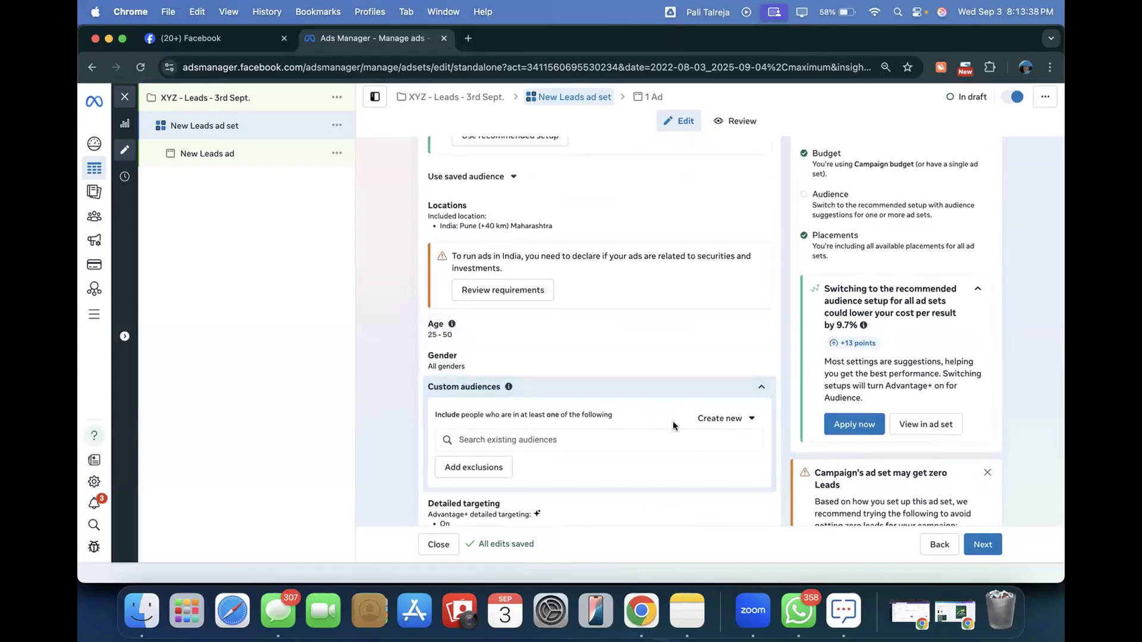
pyautogui.click(717, 418)
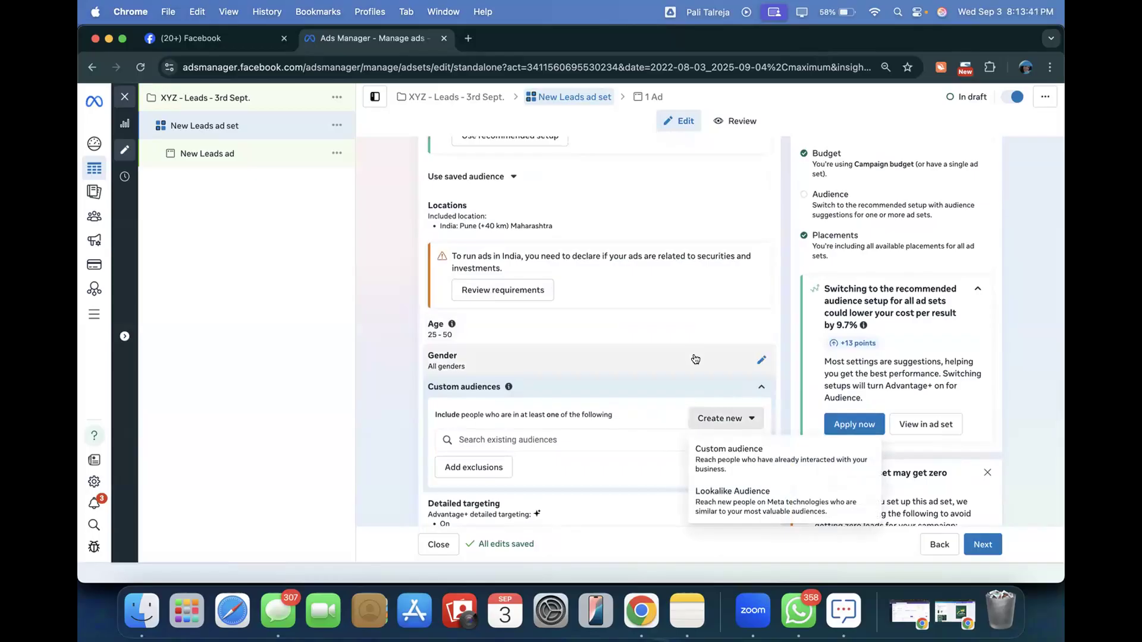
pyautogui.click(406, 409)
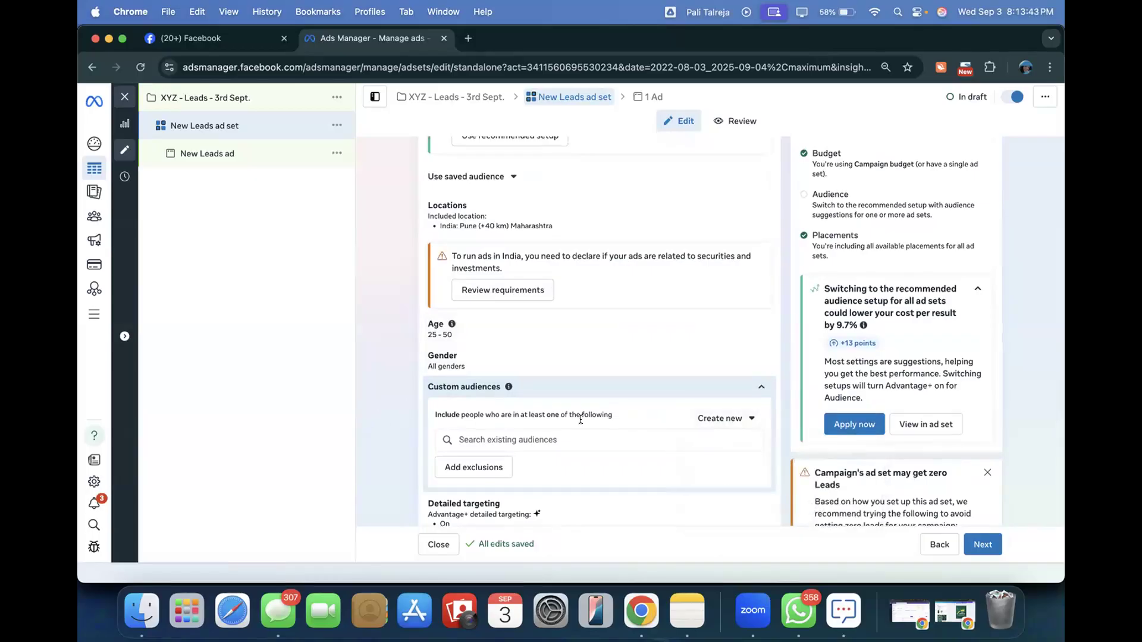
pyautogui.scroll(-5, 627, 443)
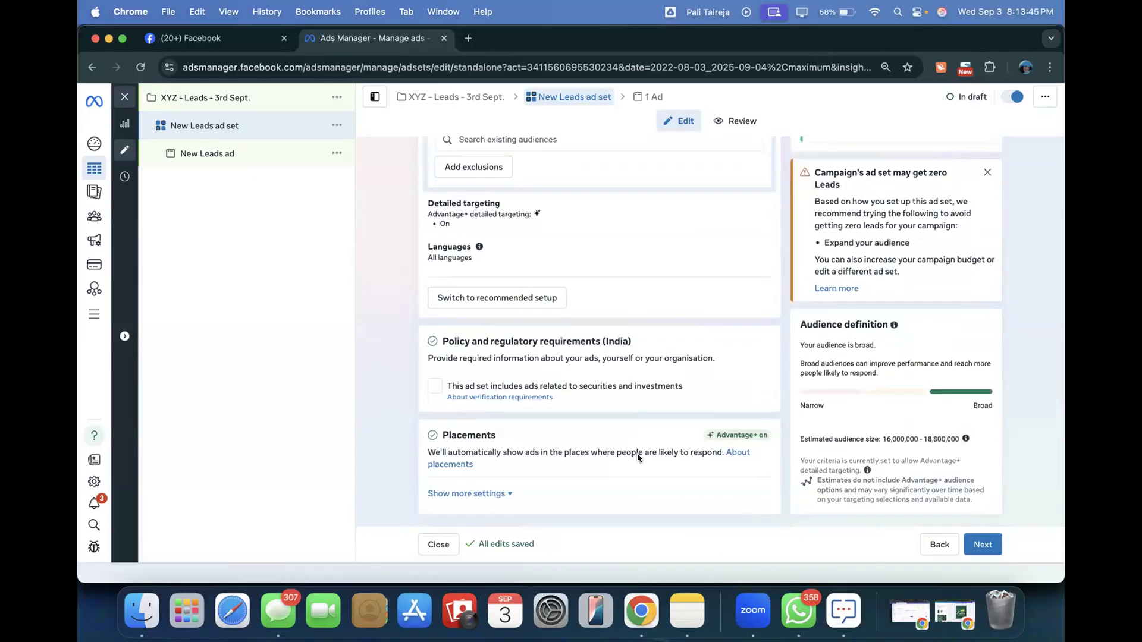
# Move to the ad level, keeping the same Instagram account and the Create ad setup
pyautogui.click(987, 537)
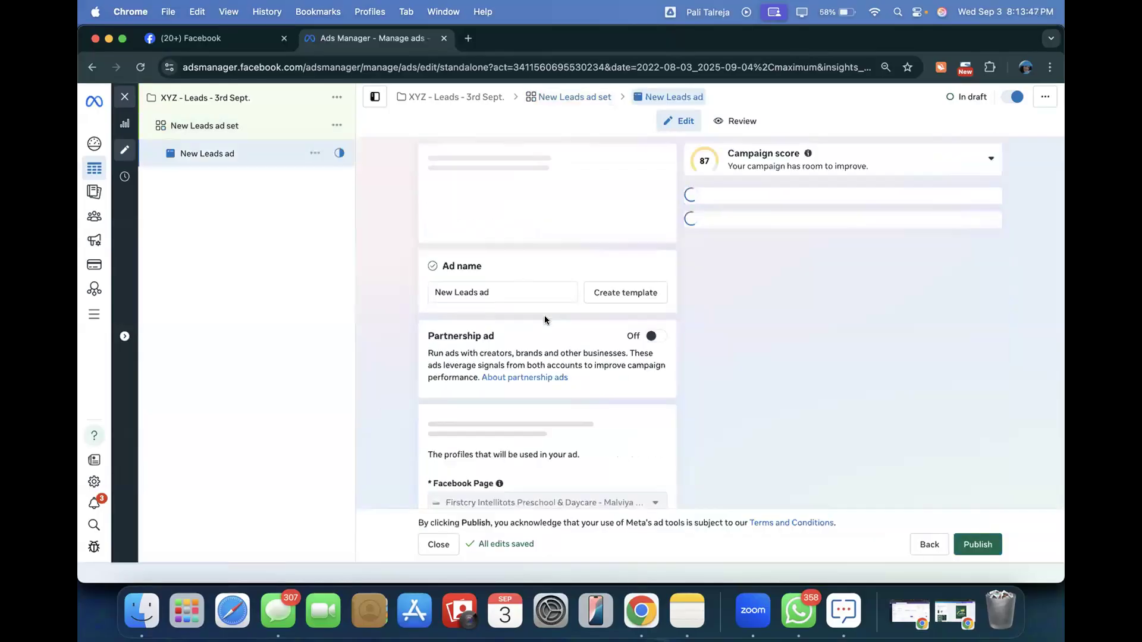
pyautogui.scroll(-2, 544, 316)
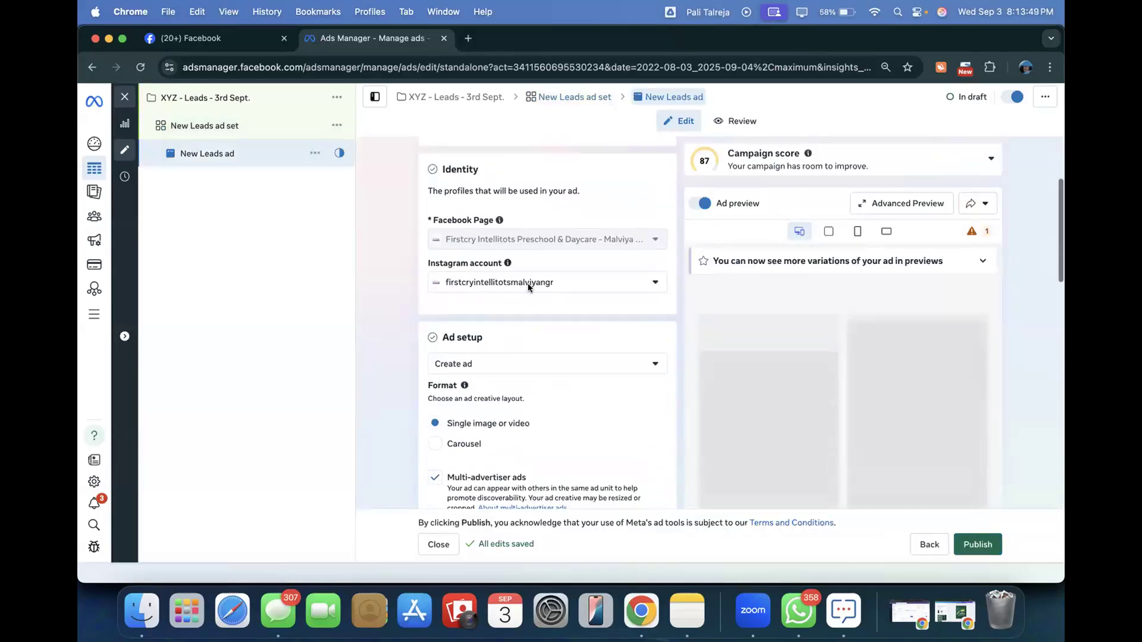
pyautogui.click(512, 282)
pyautogui.click(513, 332)
pyautogui.scroll(-1, 519, 371)
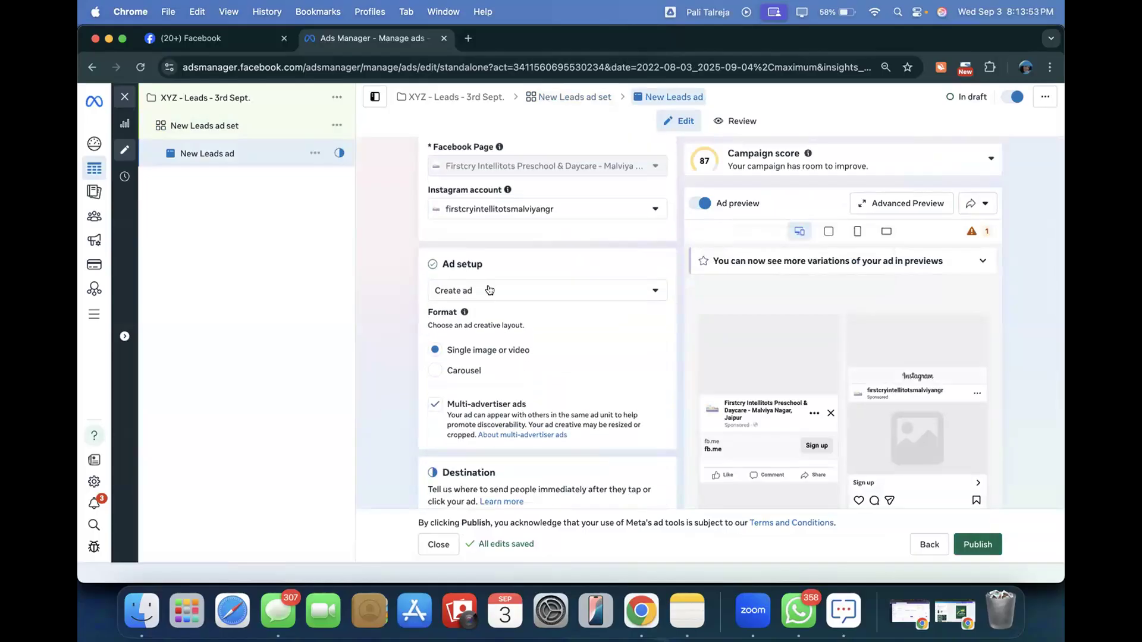
pyautogui.click(490, 290)
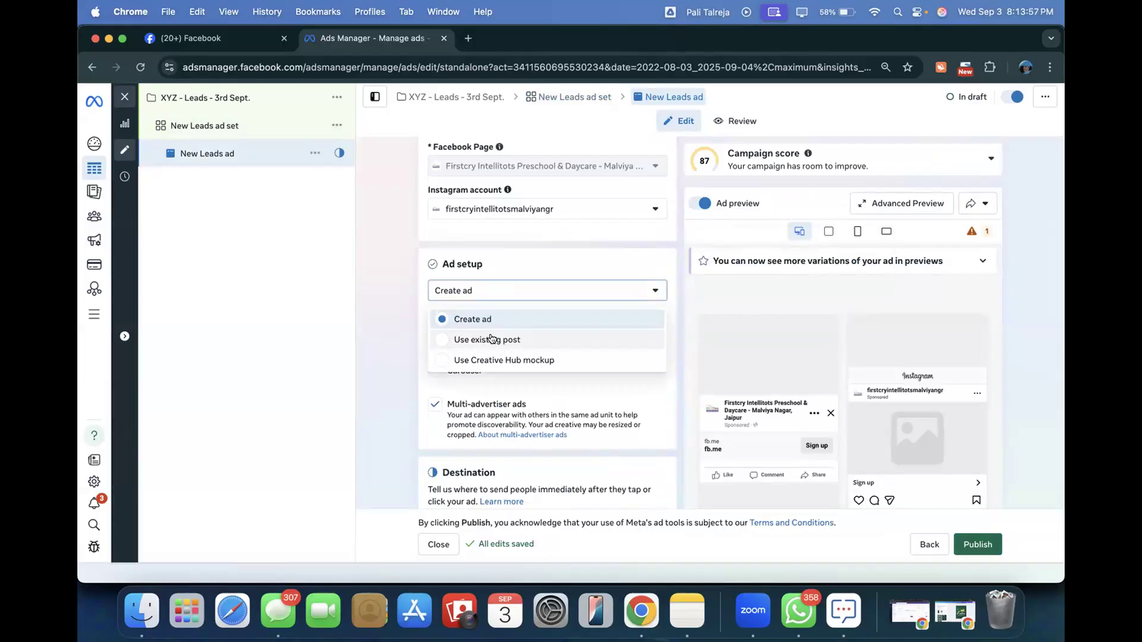
pyautogui.click(491, 259)
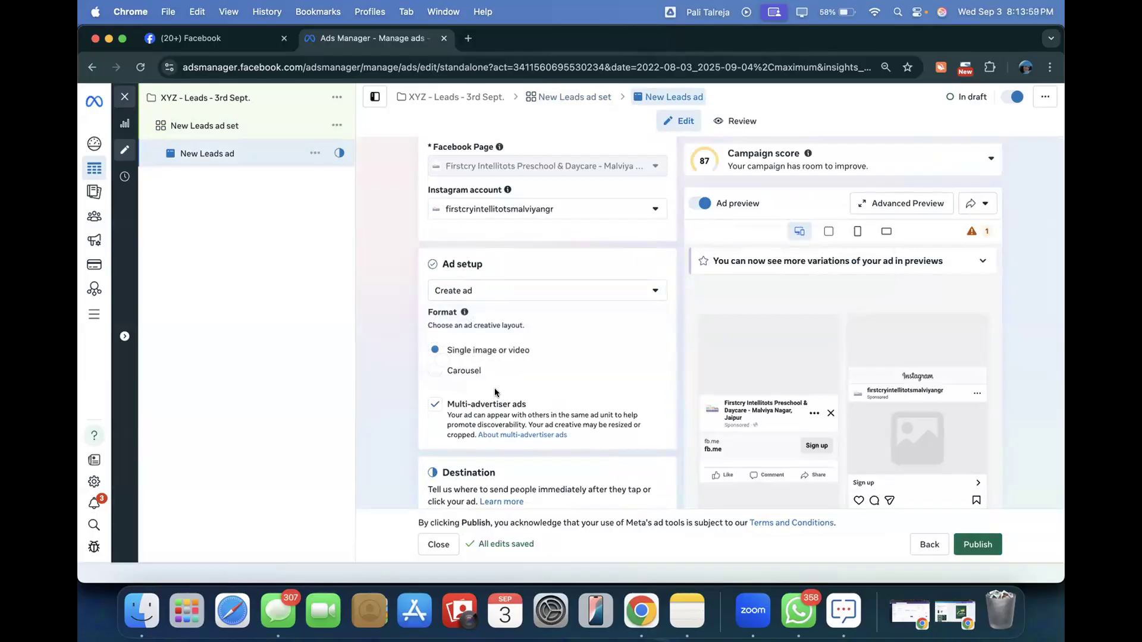
pyautogui.scroll(-1, 494, 388)
pyautogui.scroll(-3, 483, 303)
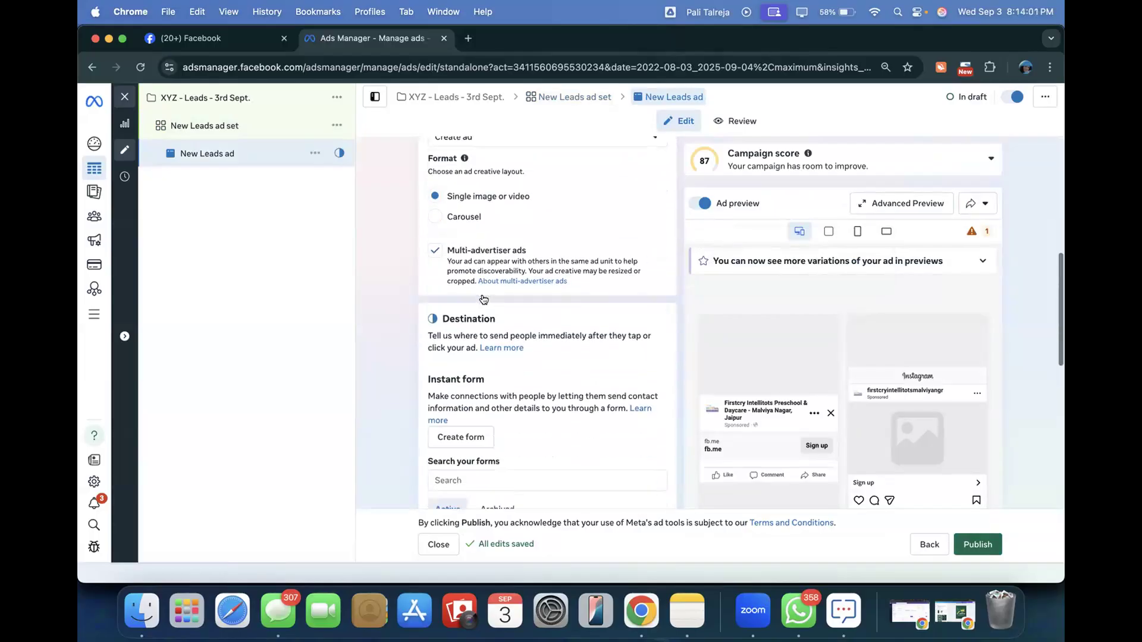
pyautogui.scroll(-5, 482, 367)
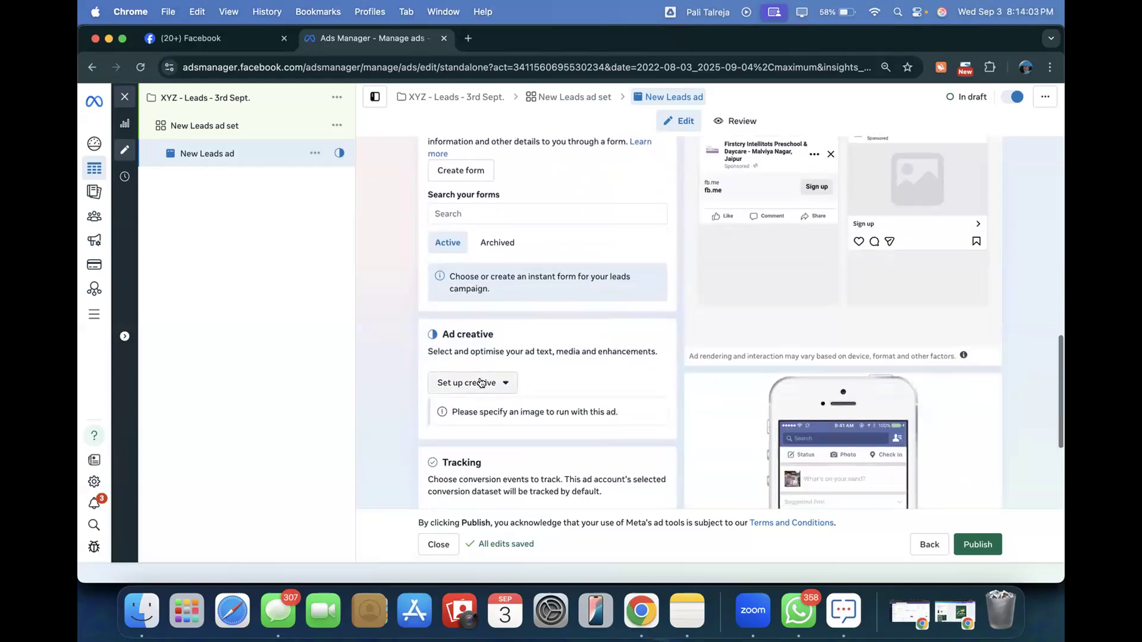
pyautogui.click(481, 383)
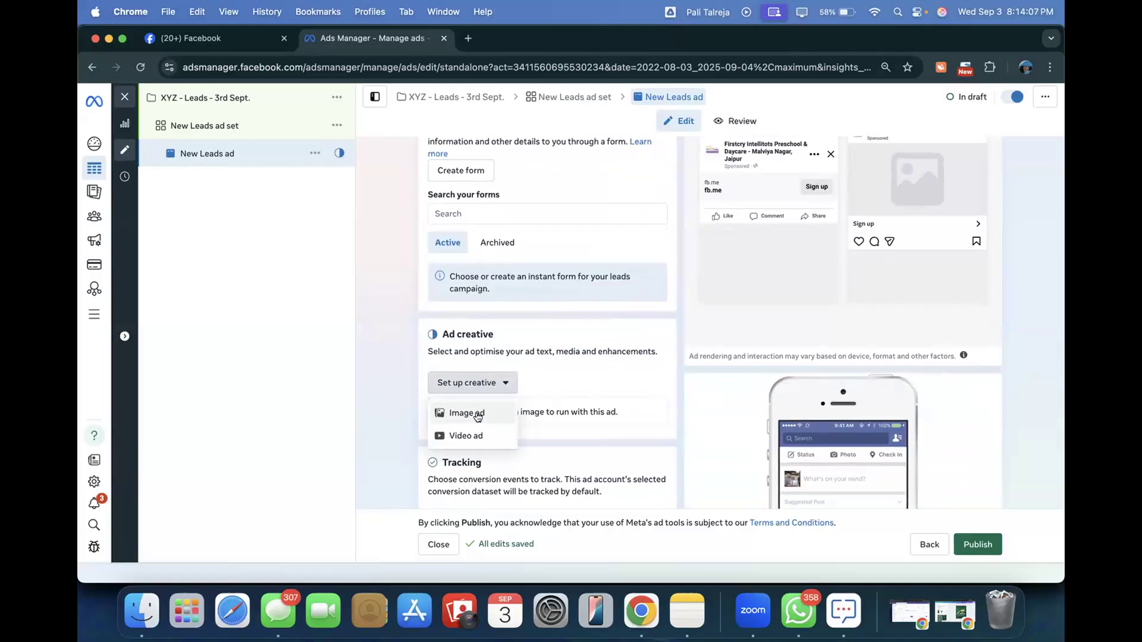
pyautogui.click(477, 417)
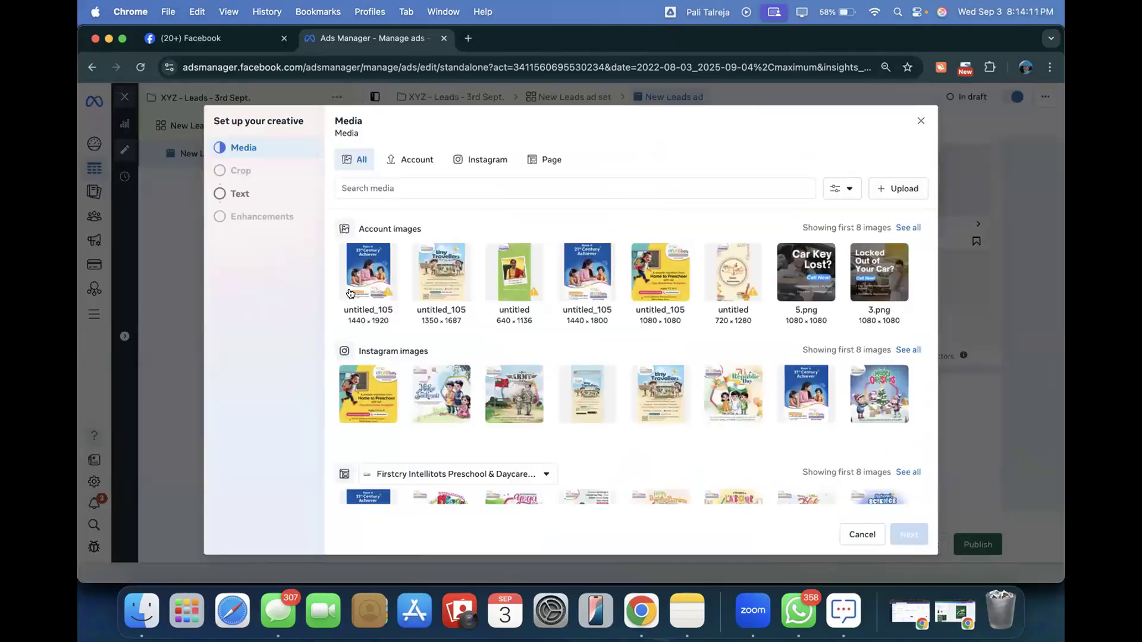
pyautogui.click(861, 534)
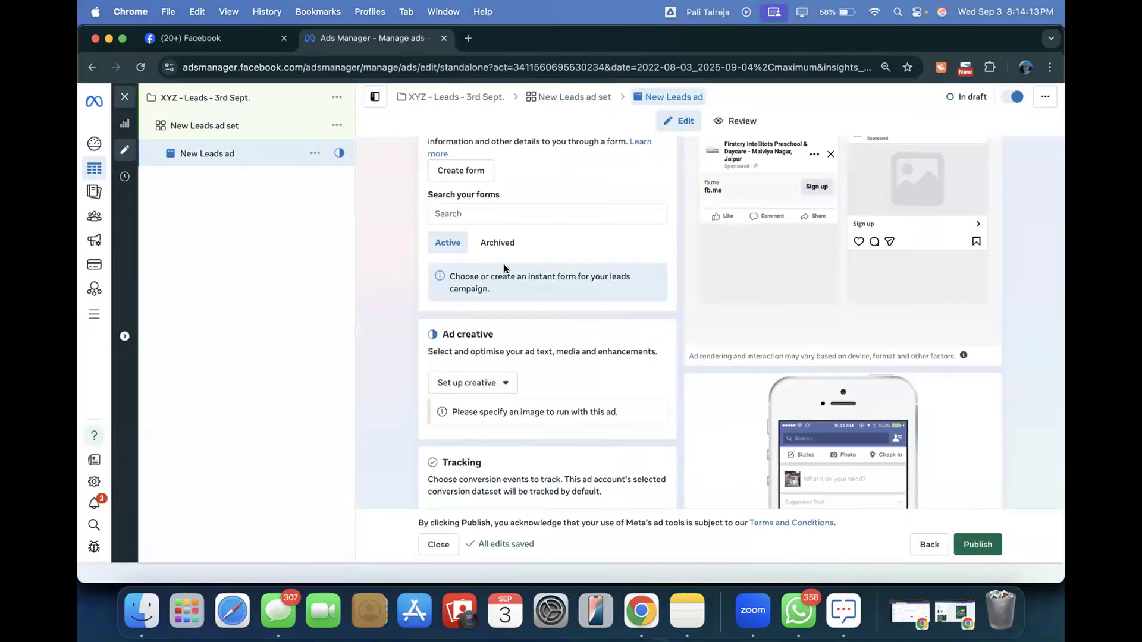
pyautogui.scroll(10, 504, 267)
pyautogui.scroll(4, 485, 271)
pyautogui.scroll(-5, 485, 271)
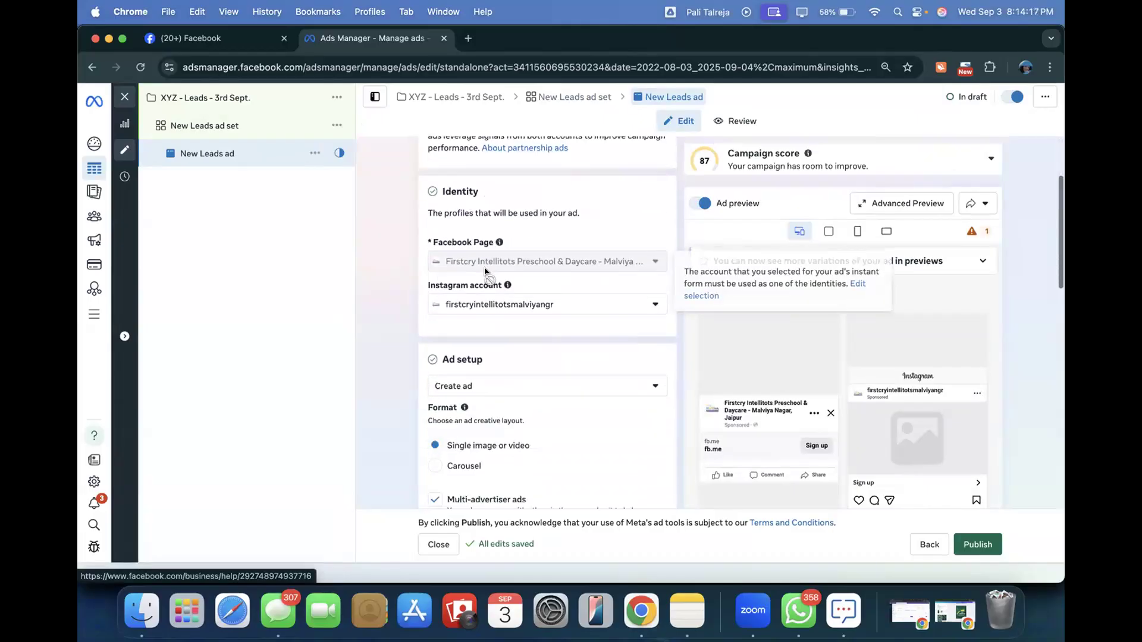
pyautogui.scroll(-1, 485, 270)
# Switch Ad setup to Use existing post and open the post list
pyautogui.click(501, 367)
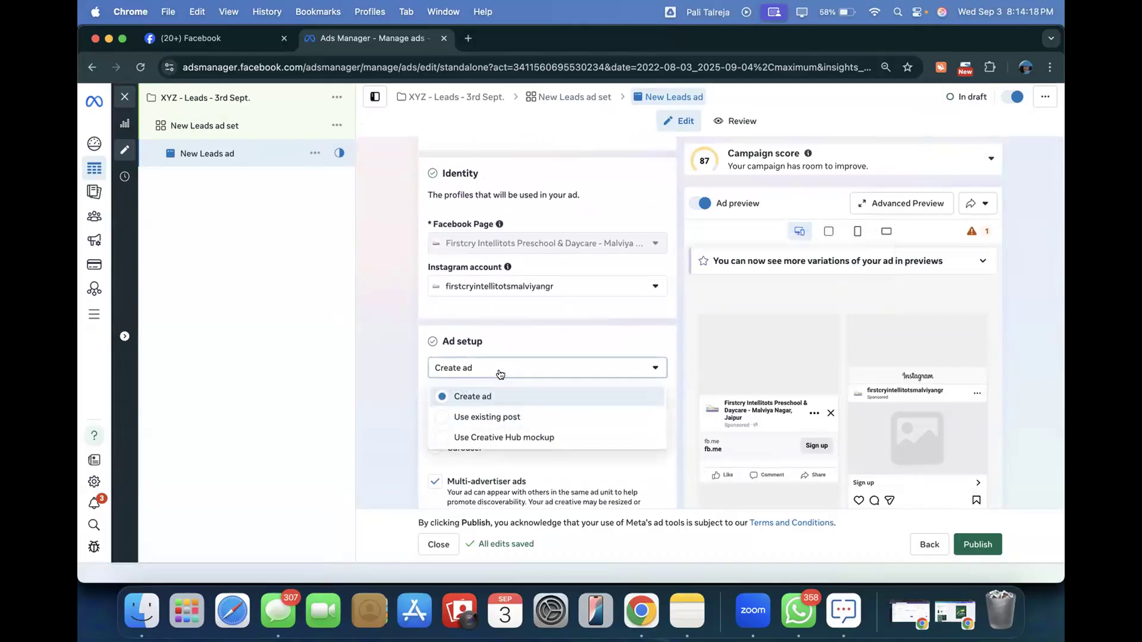
pyautogui.click(498, 418)
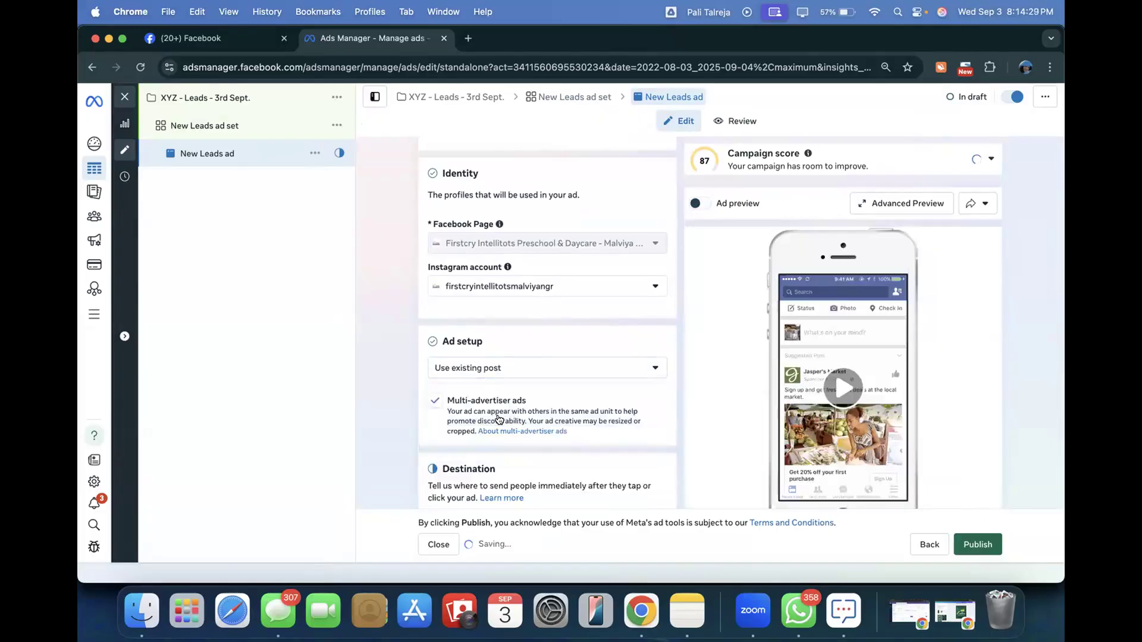
pyautogui.scroll(-10, 499, 418)
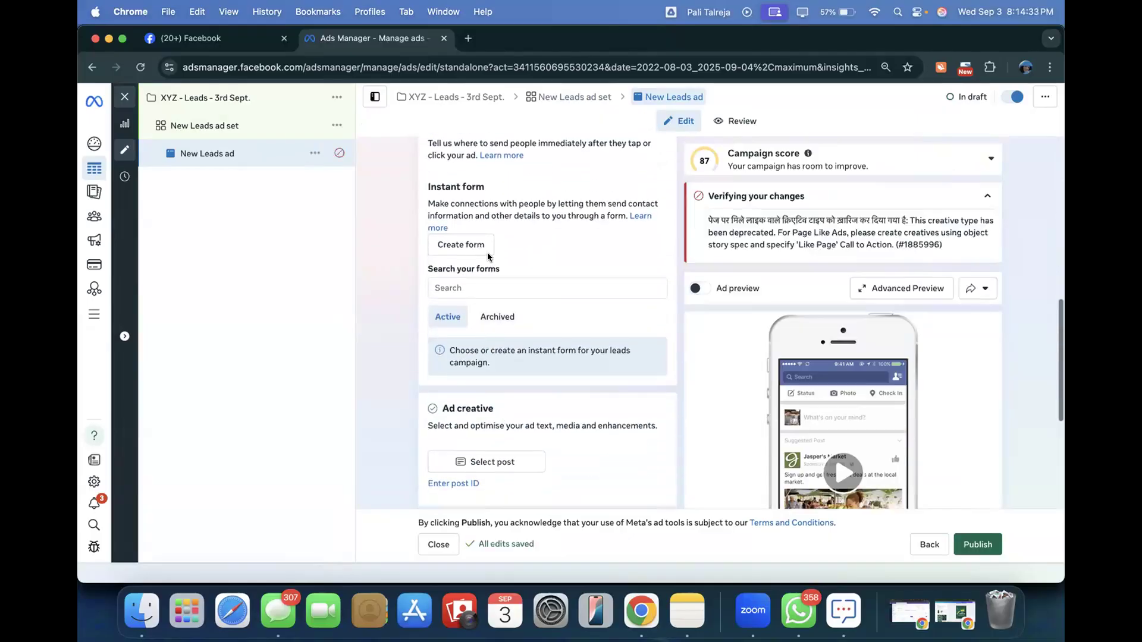
pyautogui.scroll(5, 471, 245)
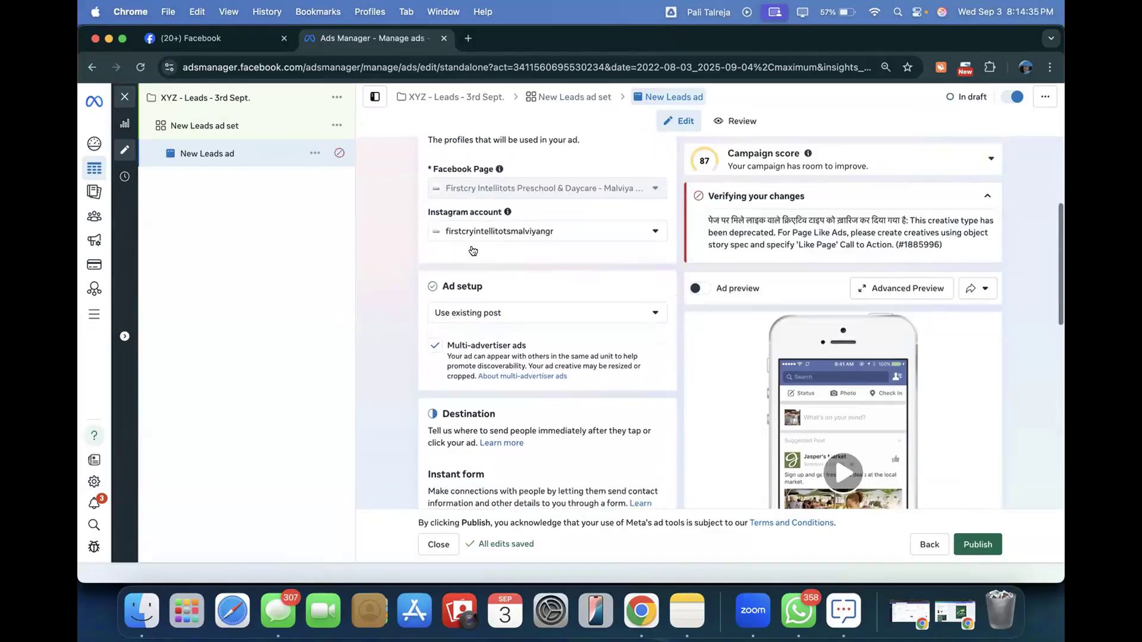
pyautogui.scroll(-3, 471, 248)
pyautogui.scroll(-6, 435, 349)
pyautogui.scroll(-1, 434, 349)
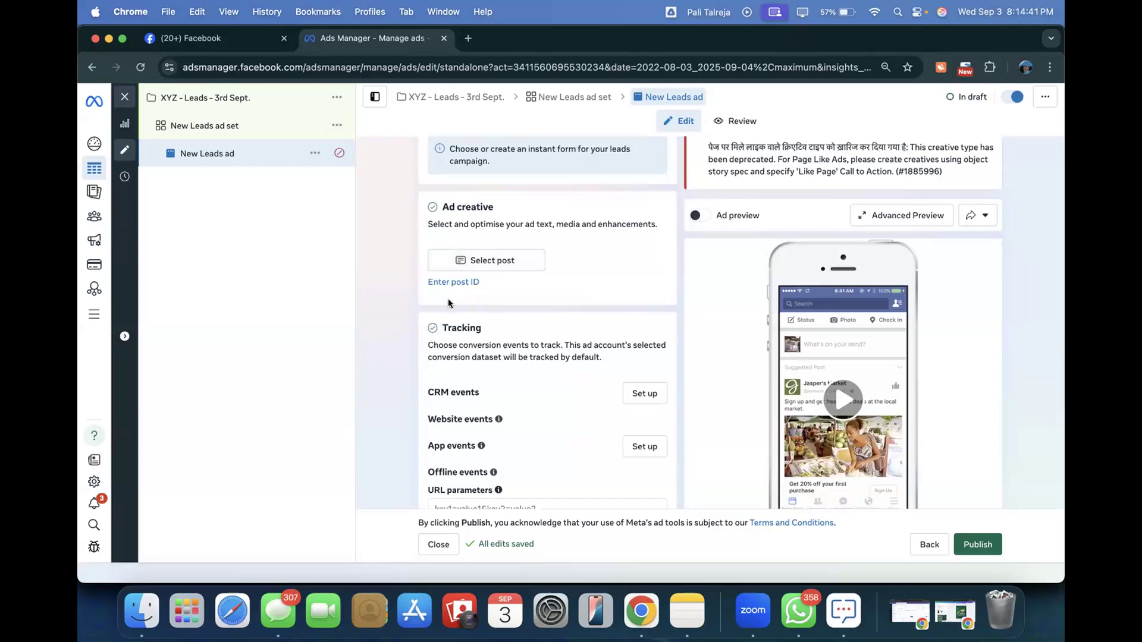
pyautogui.click(494, 264)
# Select the 27 Aug Ganesha Instagram post as the creative and review it
pyautogui.scroll(-8, 333, 338)
pyautogui.scroll(-10, 333, 338)
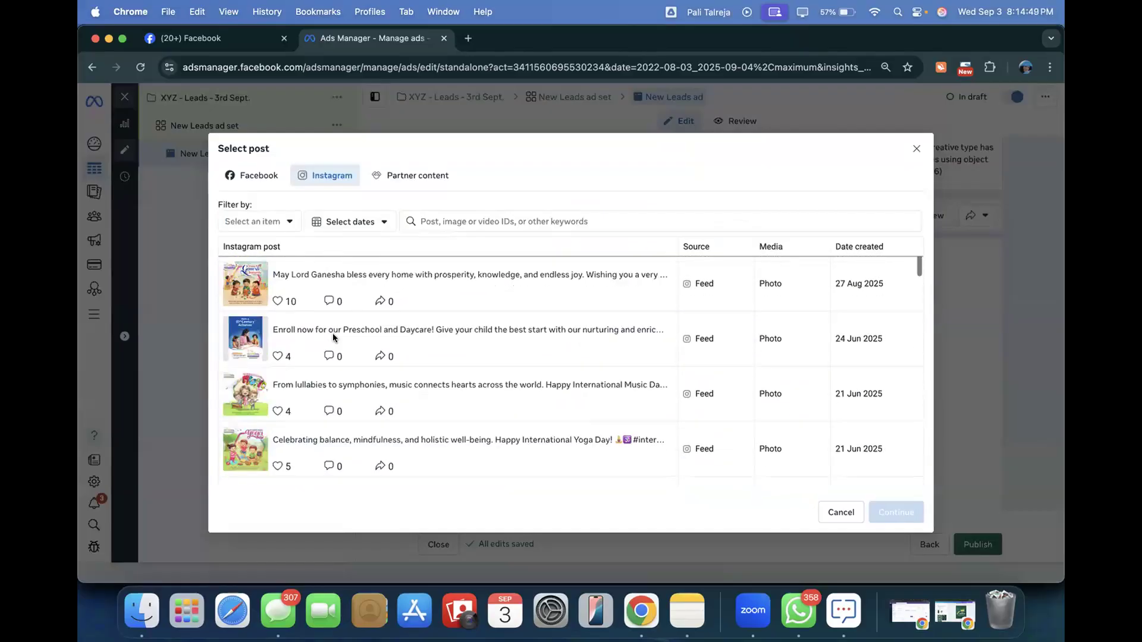
pyautogui.click(298, 283)
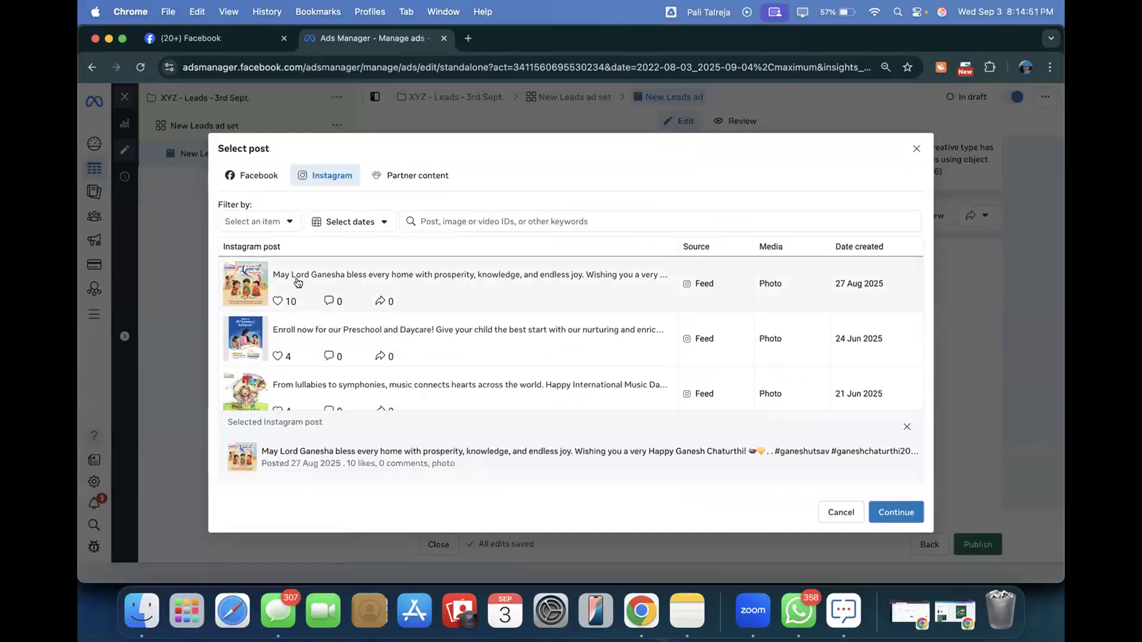
pyautogui.click(901, 515)
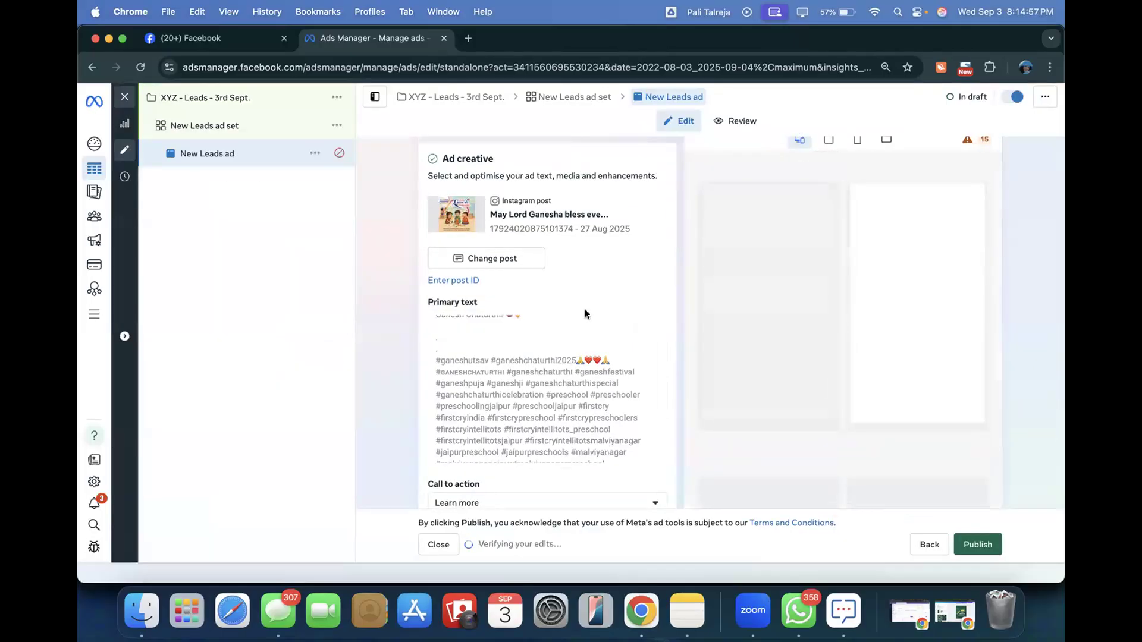
pyautogui.scroll(-2, 740, 348)
pyautogui.scroll(-10, 612, 364)
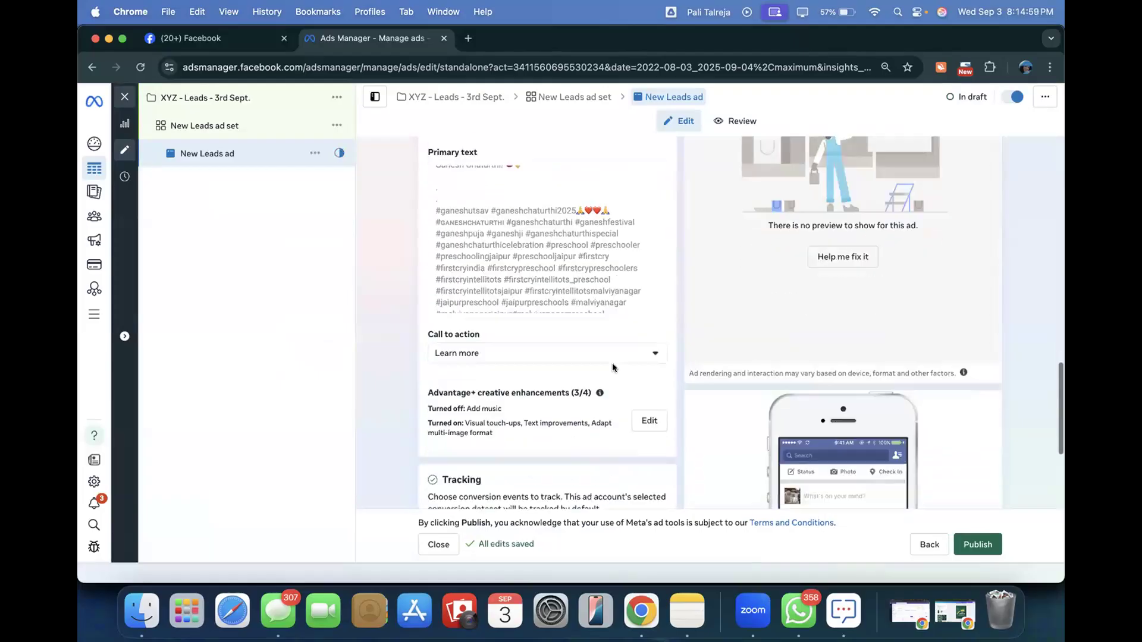
pyautogui.scroll(18, 612, 367)
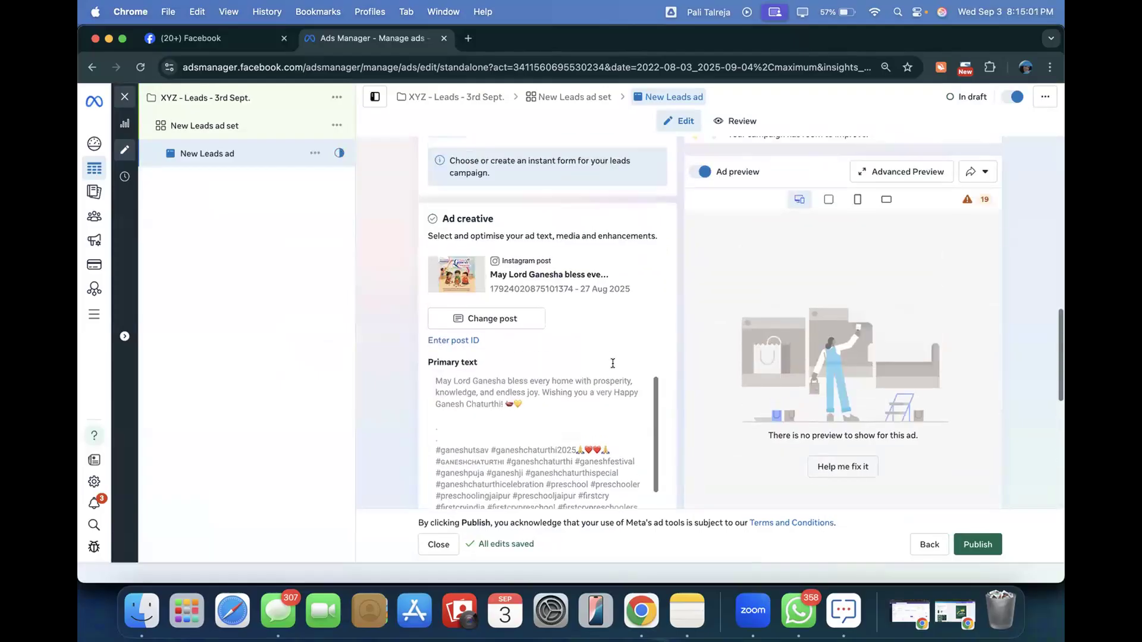
pyautogui.scroll(5, 612, 364)
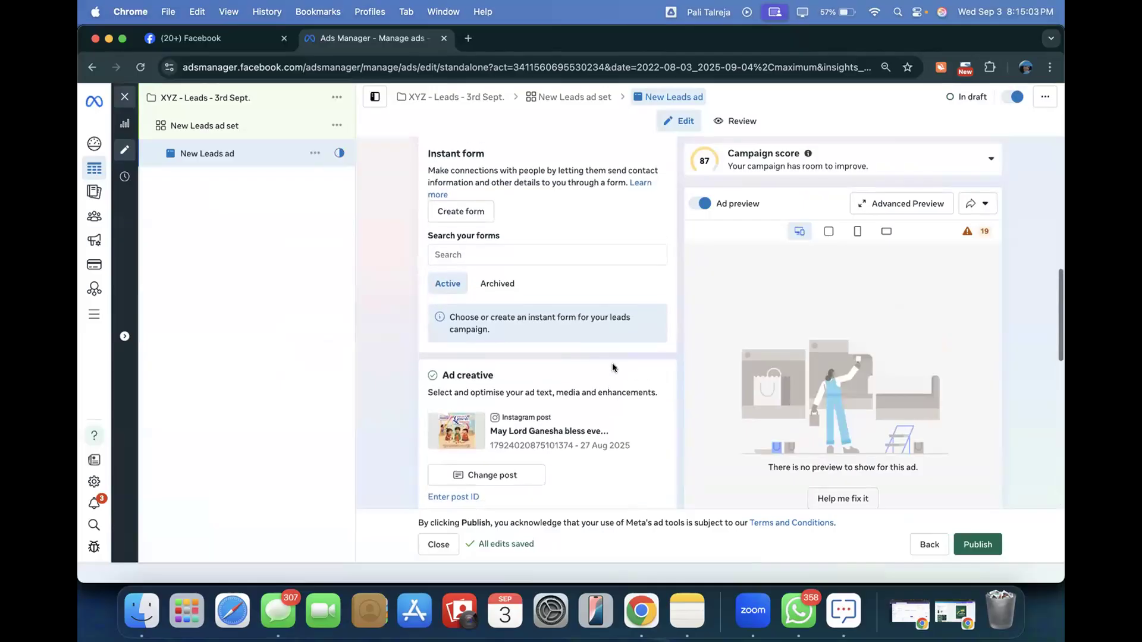
pyautogui.scroll(1, 613, 367)
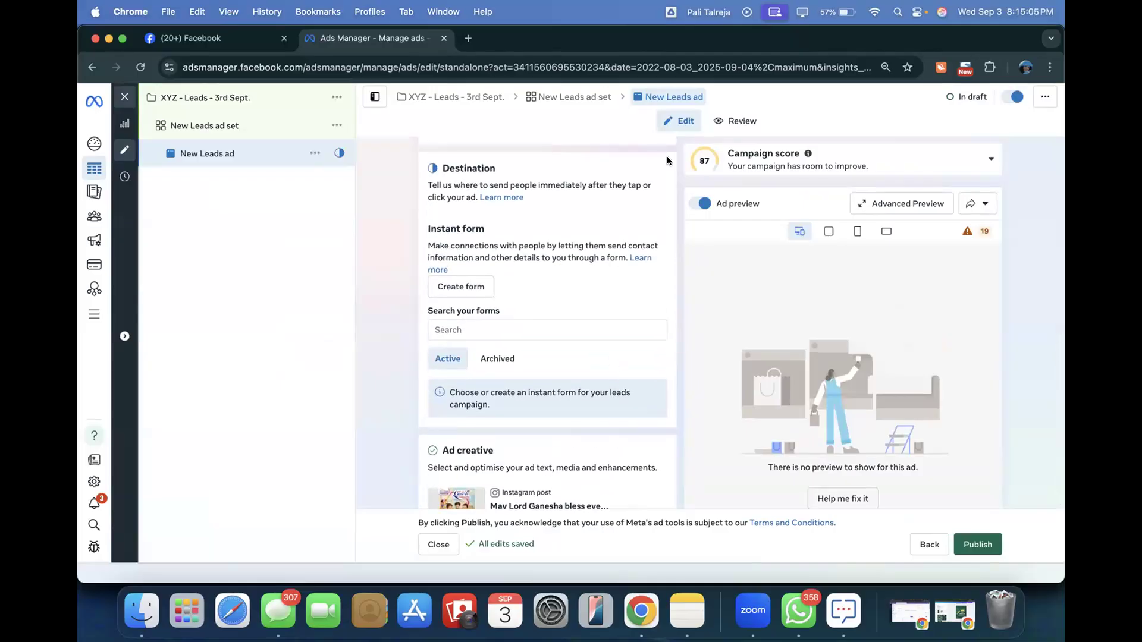
pyautogui.scroll(12, 580, 314)
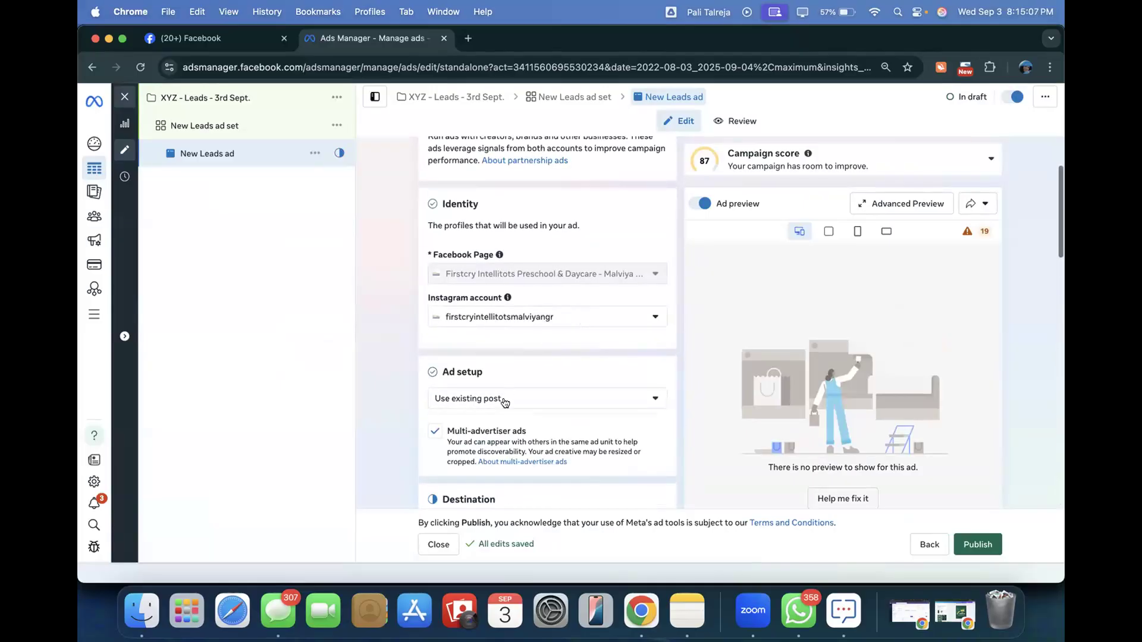
# Switch Ad setup back to Create ad
pyautogui.click(504, 403)
pyautogui.click(475, 426)
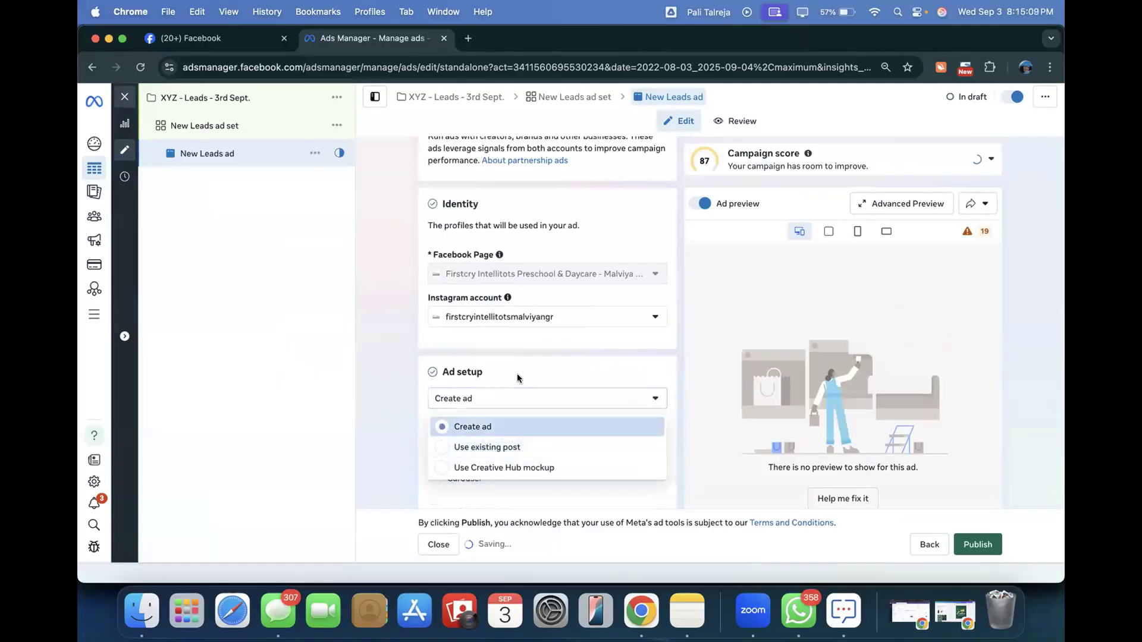
pyautogui.scroll(-10, 517, 373)
# Start an Image ad creative but cancel the media picker without choosing an image
pyautogui.click(488, 318)
pyautogui.click(483, 350)
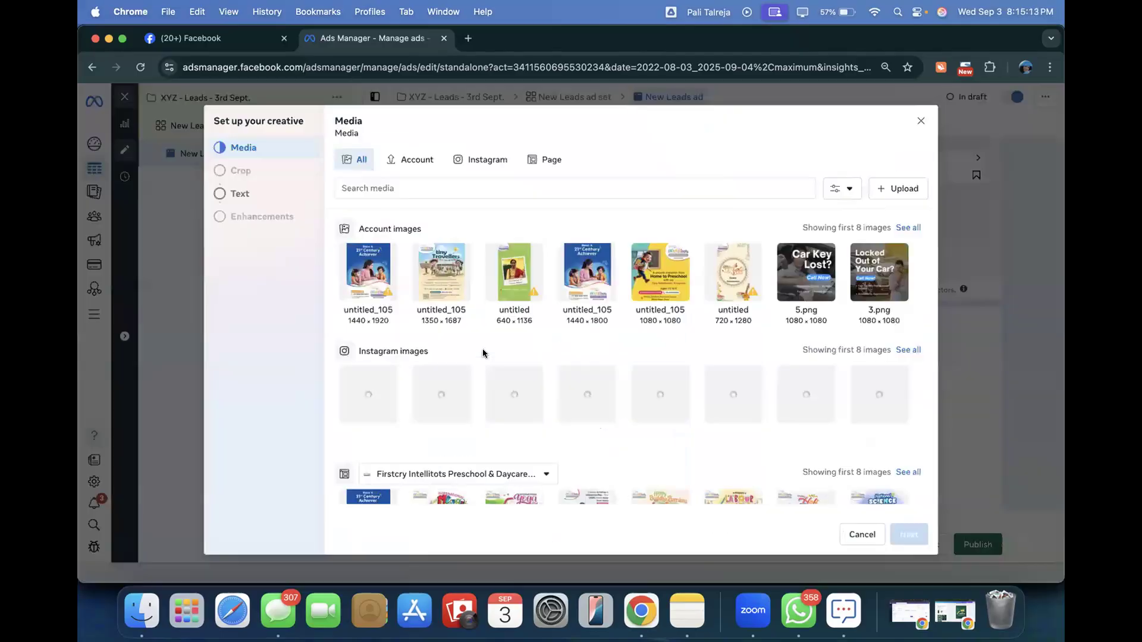
pyautogui.click(862, 534)
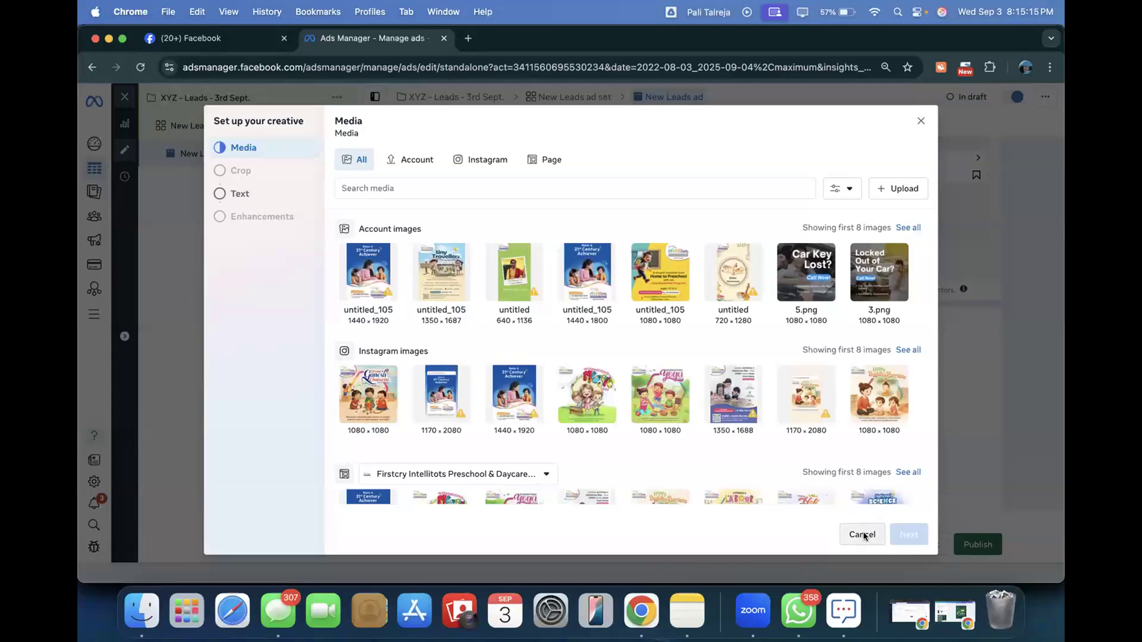
pyautogui.scroll(5, 587, 347)
pyautogui.scroll(-3, 519, 280)
pyautogui.scroll(-3, 472, 370)
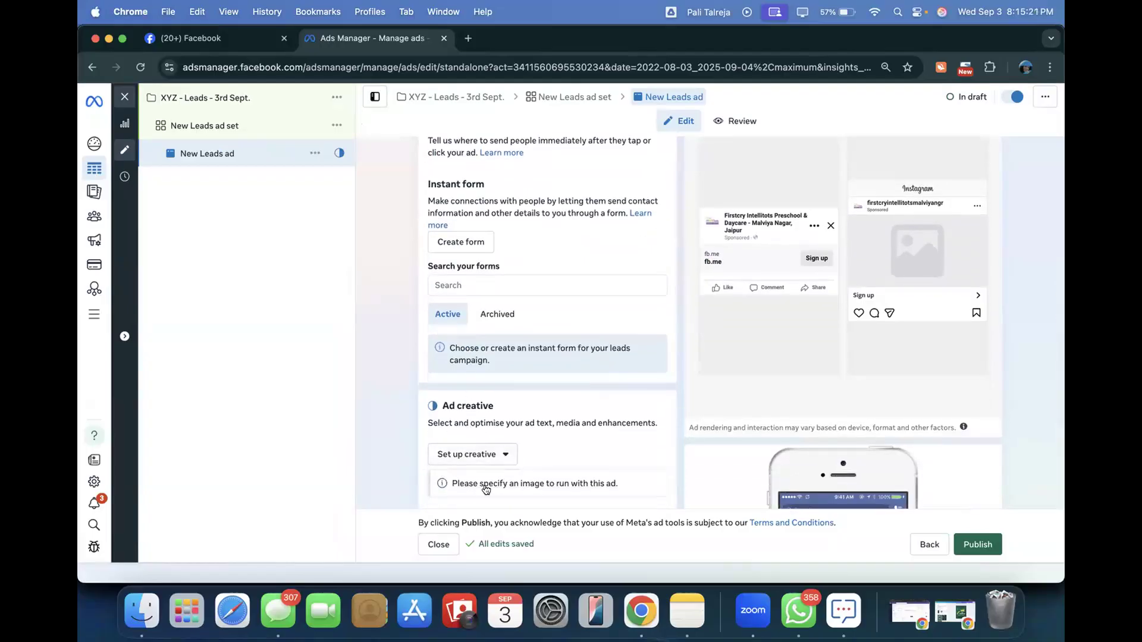
pyautogui.scroll(6, 478, 333)
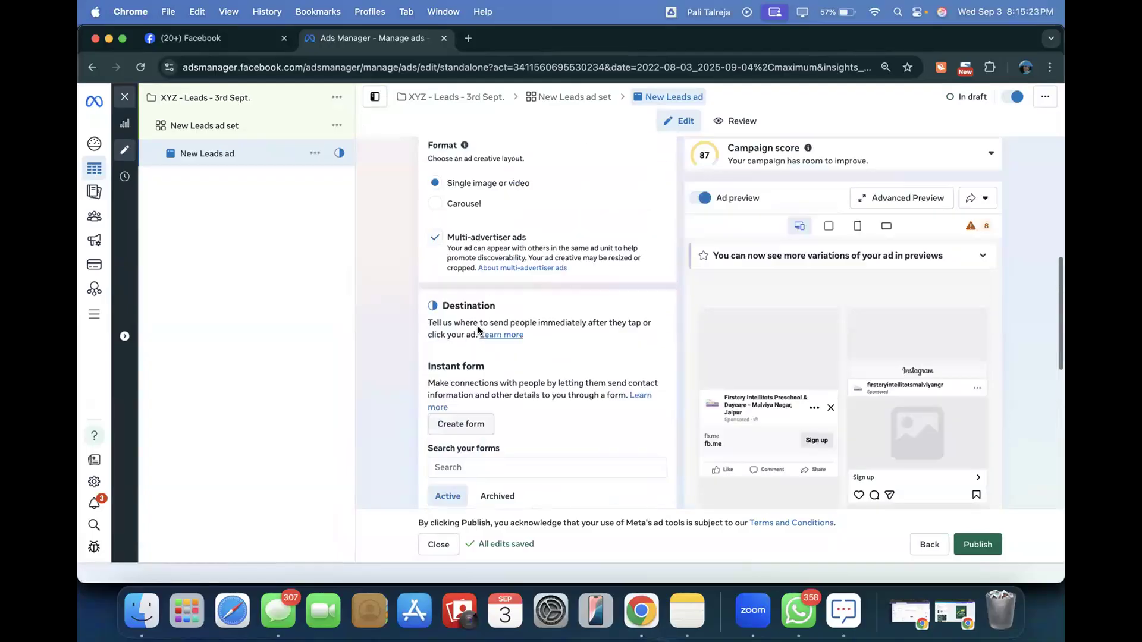
# Switch Ad setup to Use existing post
pyautogui.click(471, 387)
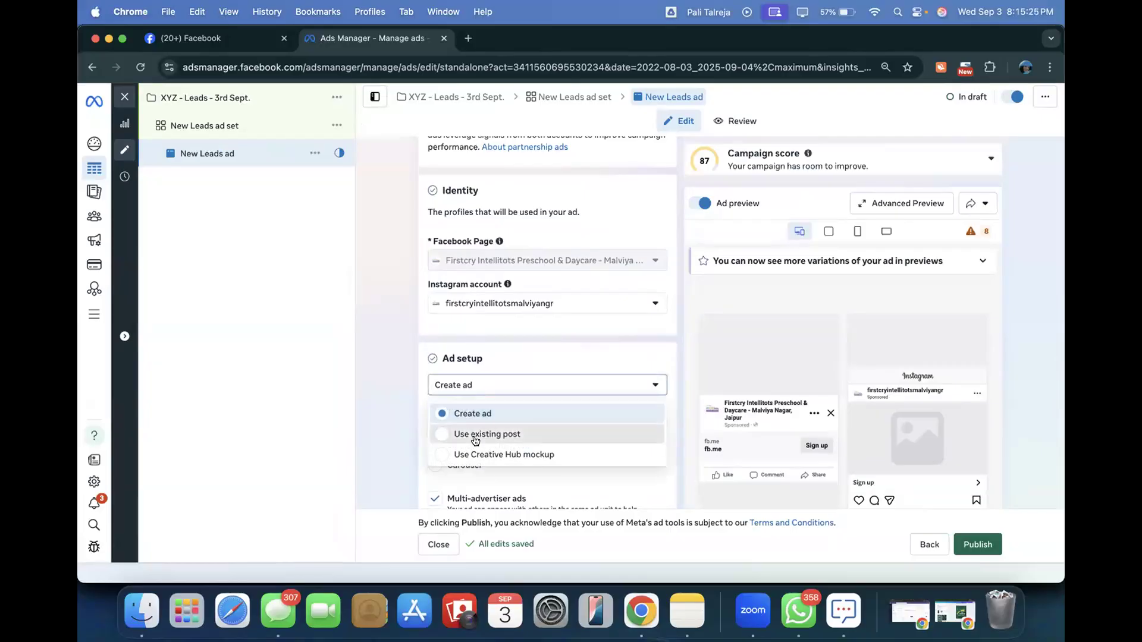
pyautogui.click(473, 435)
pyautogui.scroll(-8, 474, 437)
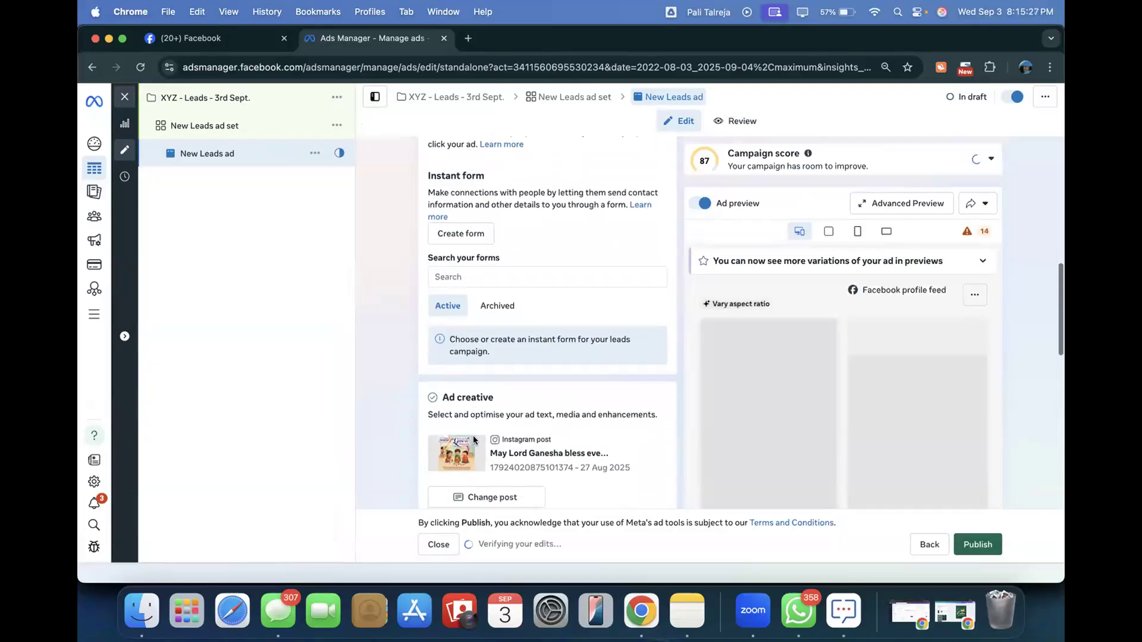
pyautogui.scroll(-2, 474, 440)
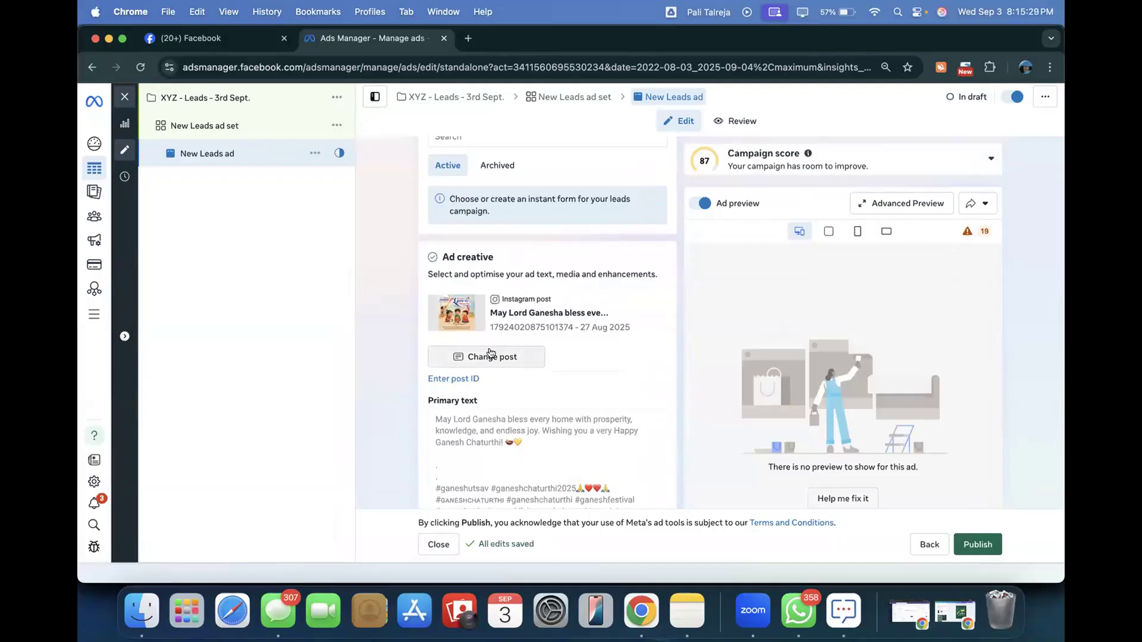
# Choose the 13 Mar 2025 Holi Instagram post as the ad's post
pyautogui.click(472, 357)
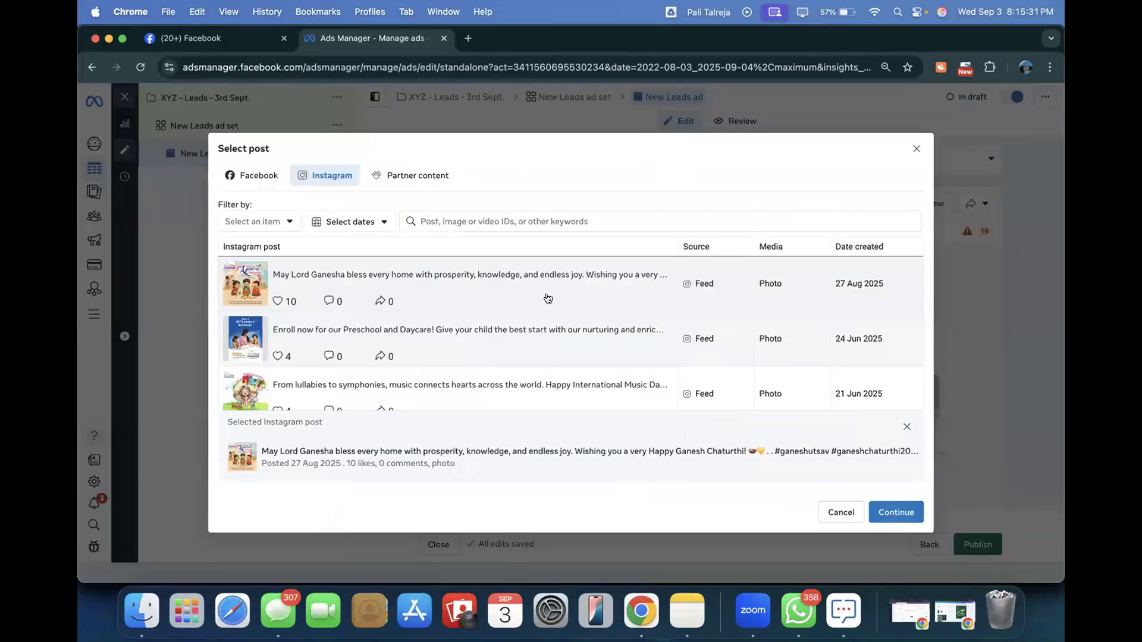
pyautogui.click(841, 512)
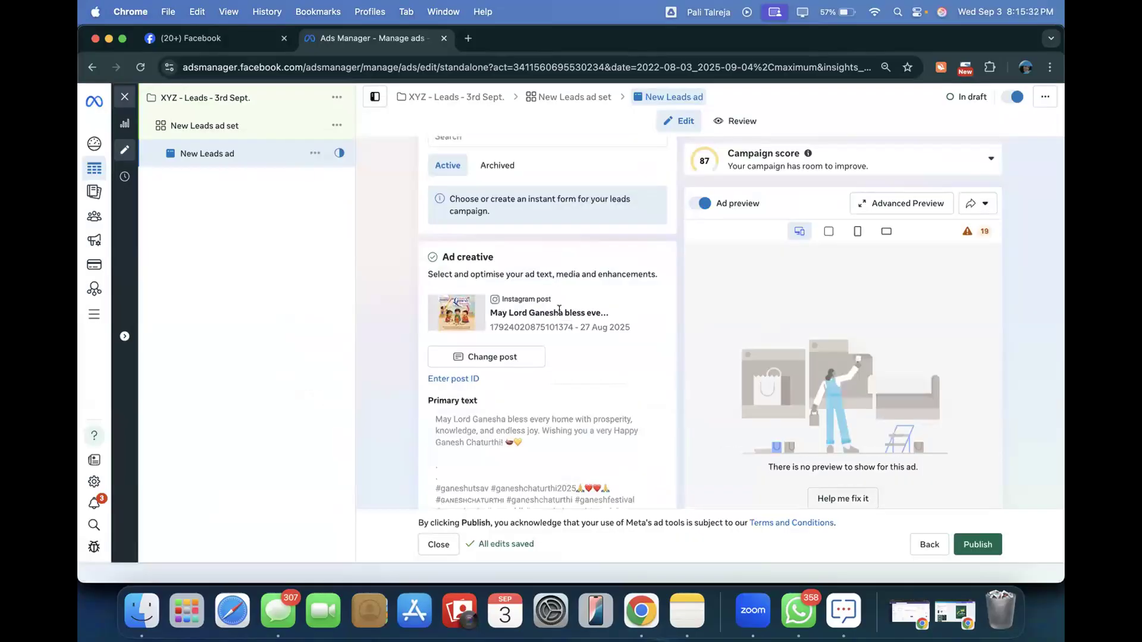
pyautogui.click(521, 357)
pyautogui.scroll(-10, 421, 342)
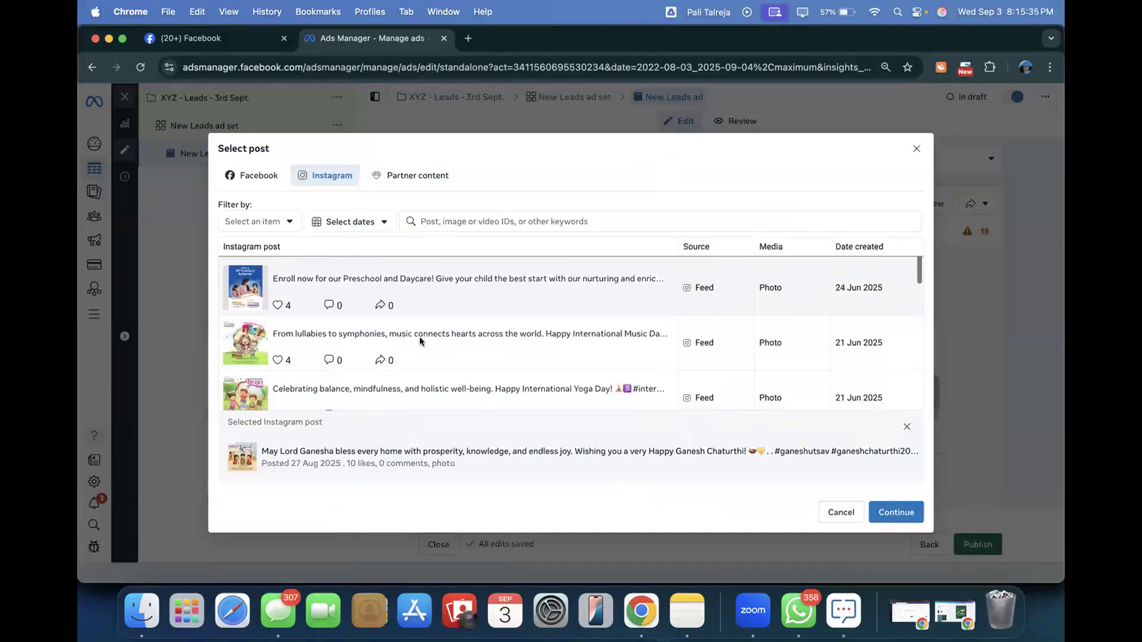
pyautogui.scroll(-5, 422, 342)
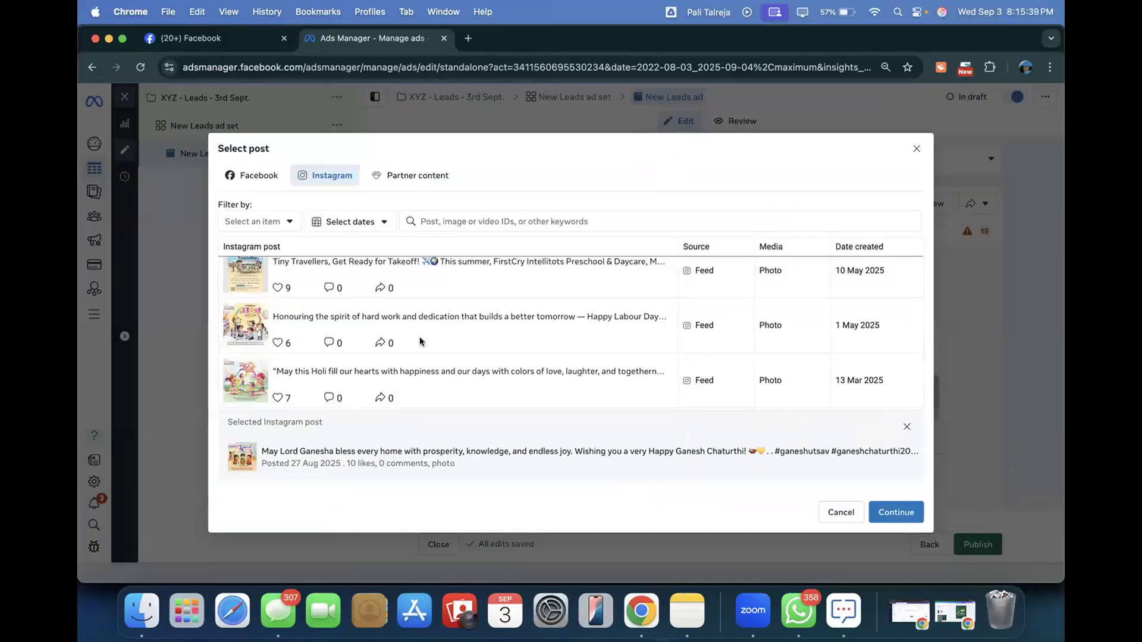
pyautogui.scroll(-2, 419, 341)
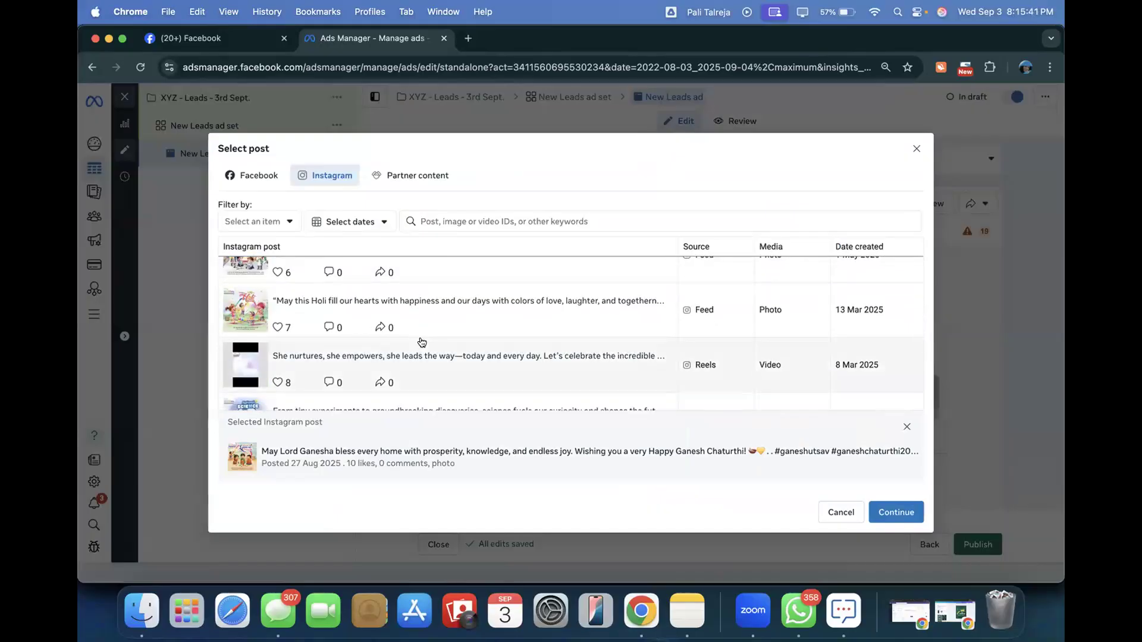
pyautogui.click(443, 315)
pyautogui.click(894, 511)
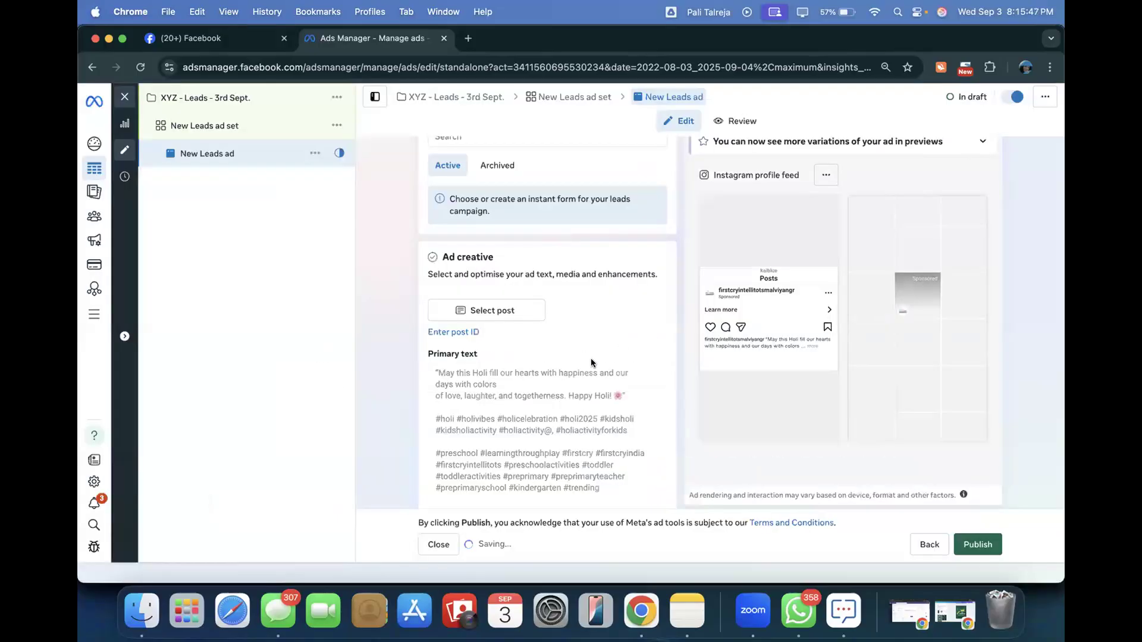
# Review the call-to-action options, leaving them unchanged
pyautogui.scroll(-10, 533, 400)
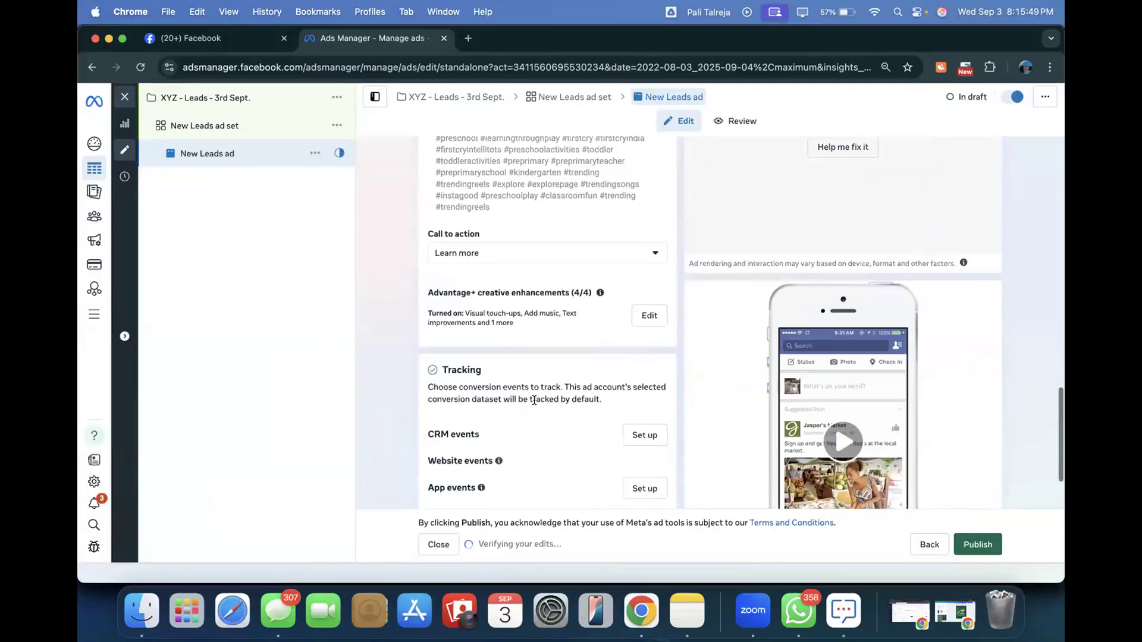
pyautogui.scroll(-1, 511, 250)
pyautogui.click(505, 226)
pyautogui.click(385, 263)
pyautogui.scroll(-1, 445, 359)
pyautogui.scroll(5, 446, 359)
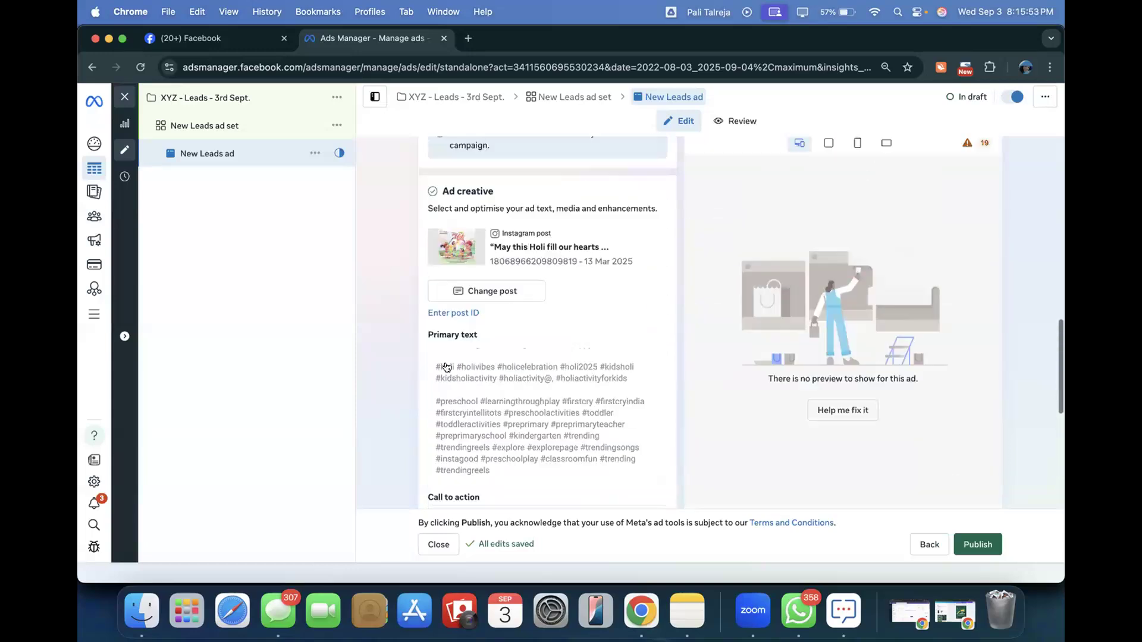
pyautogui.scroll(12, 446, 366)
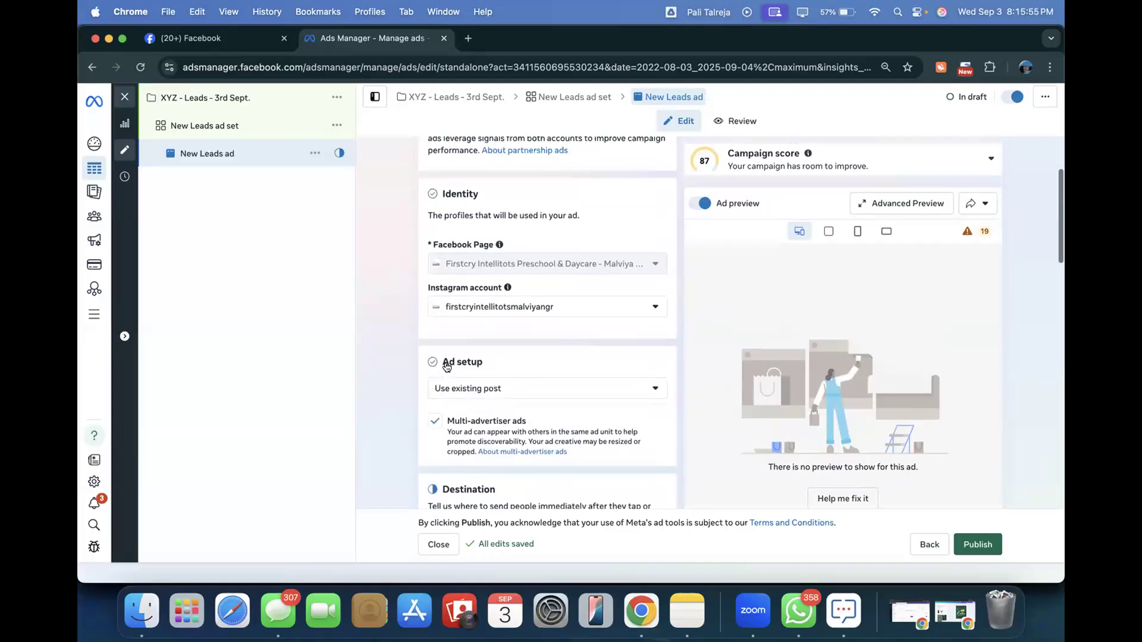
pyautogui.scroll(5, 446, 366)
pyautogui.scroll(-10, 470, 365)
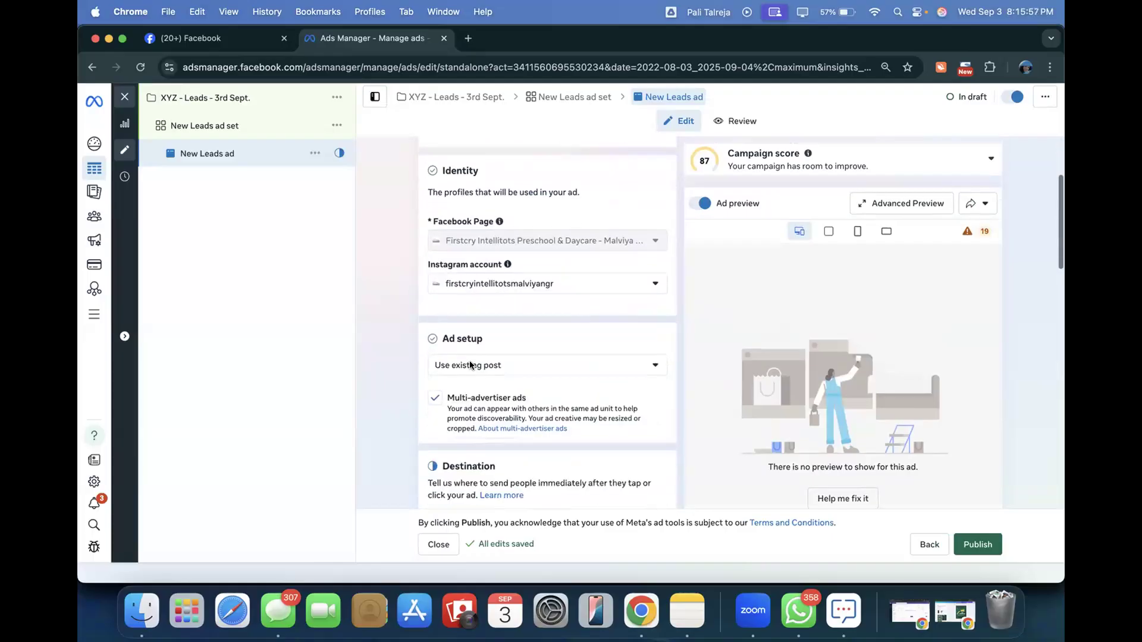
pyautogui.click(472, 275)
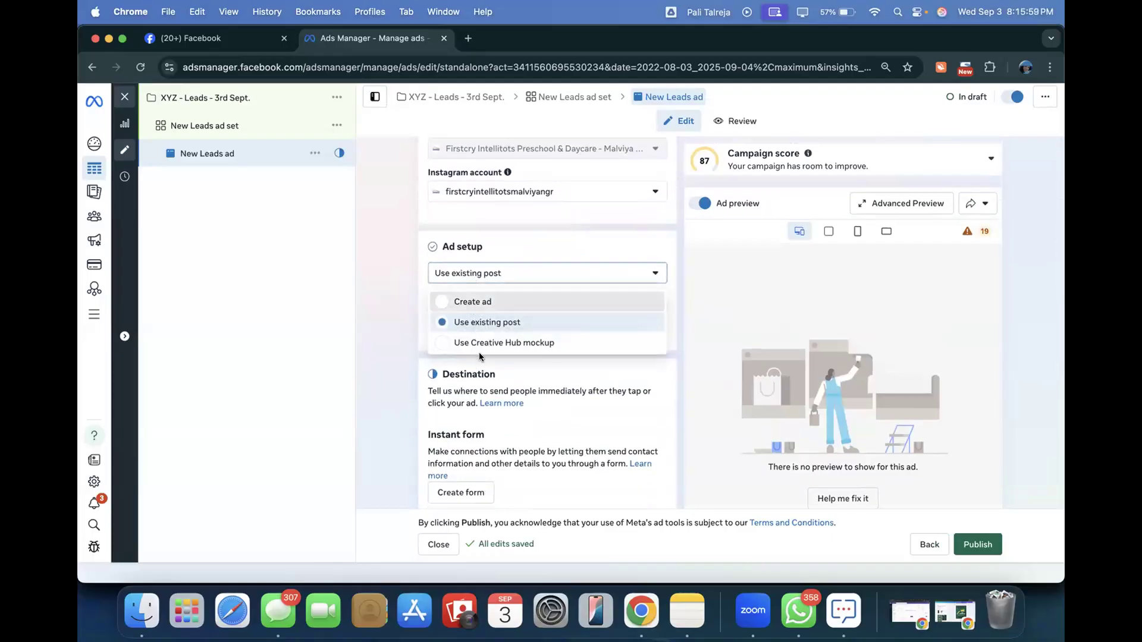
# Switch Ad setup to Create ad and start a single Image ad creative
pyautogui.press('Return')
pyautogui.scroll(-8, 480, 356)
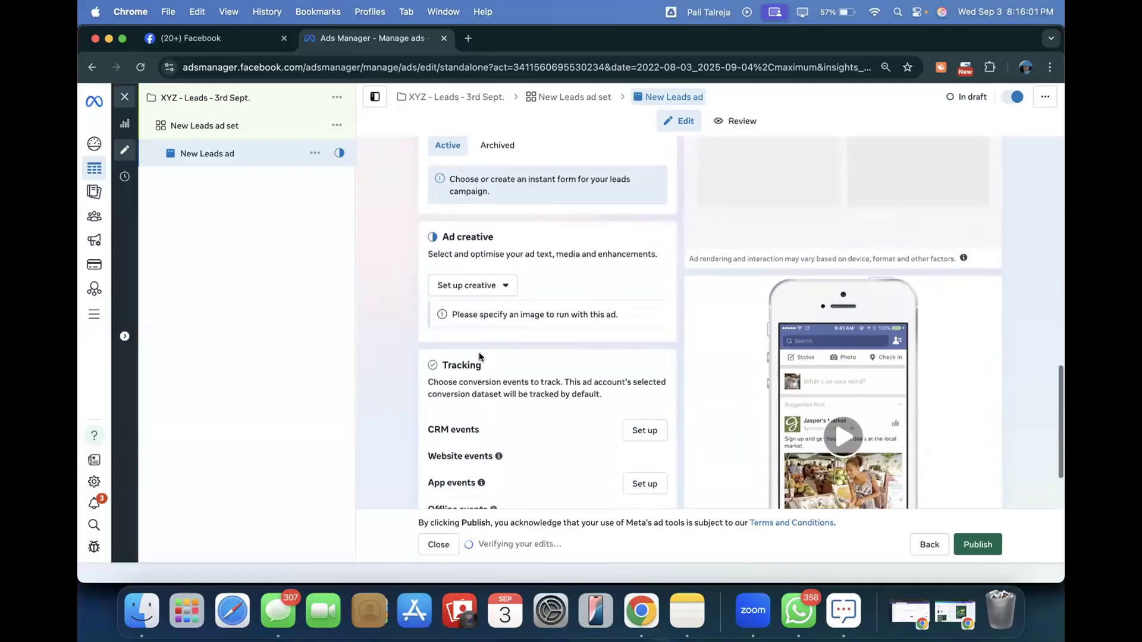
pyautogui.scroll(-3, 479, 355)
pyautogui.click(493, 191)
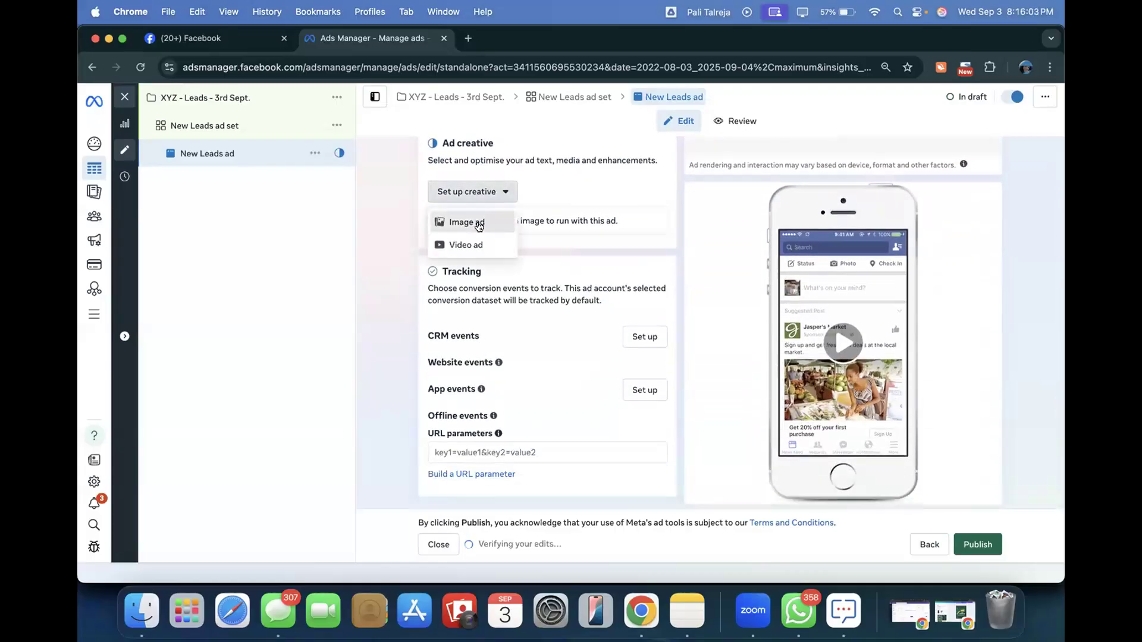
pyautogui.click(478, 223)
# Use the '21st Century Achiever' image with recommended crops and finish the creative
pyautogui.click(381, 265)
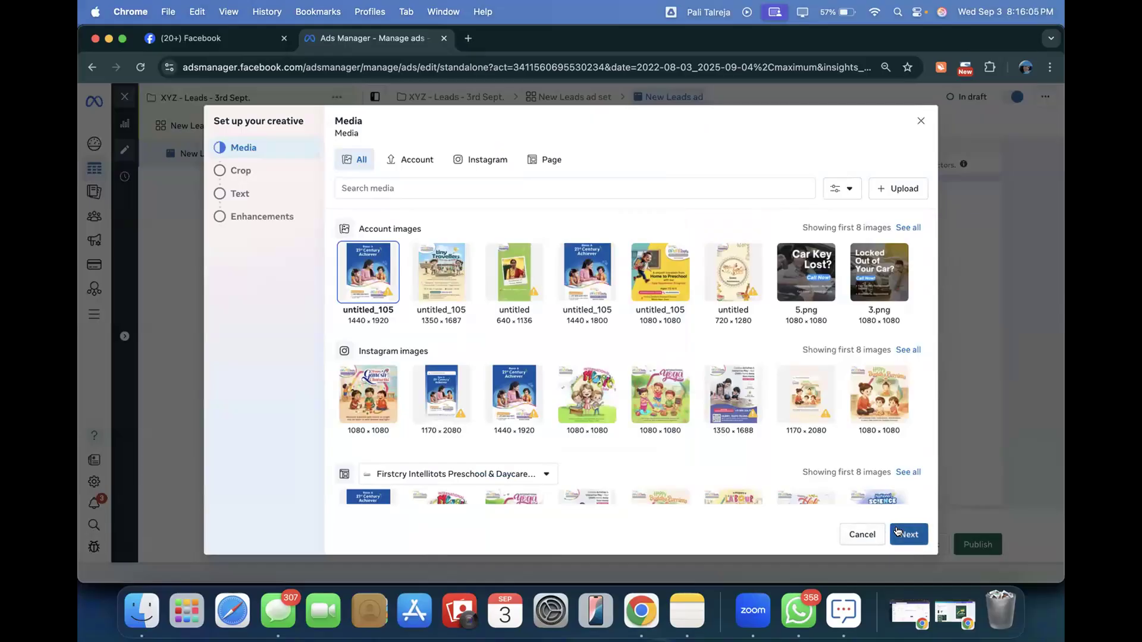
pyautogui.click(898, 531)
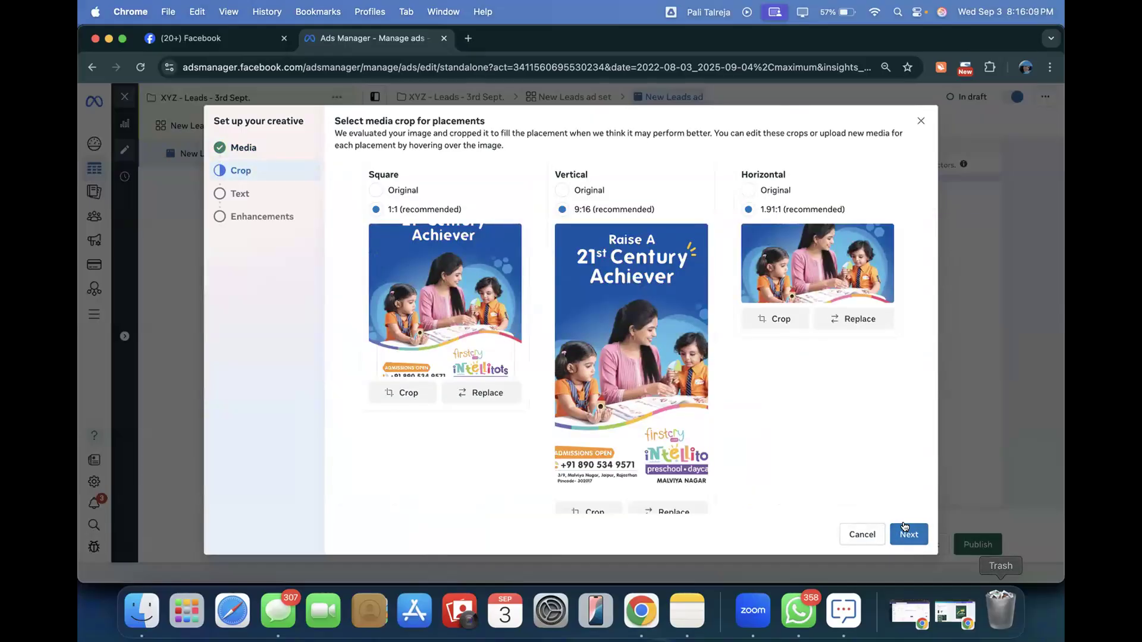
pyautogui.click(905, 534)
pyautogui.click(410, 174)
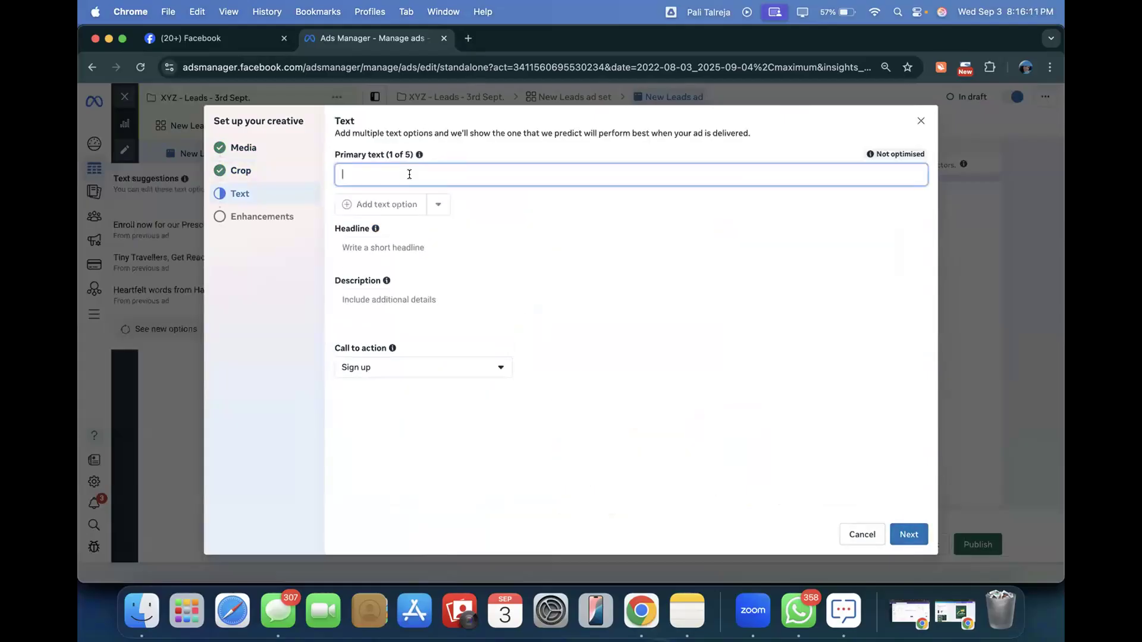
pyautogui.click(407, 246)
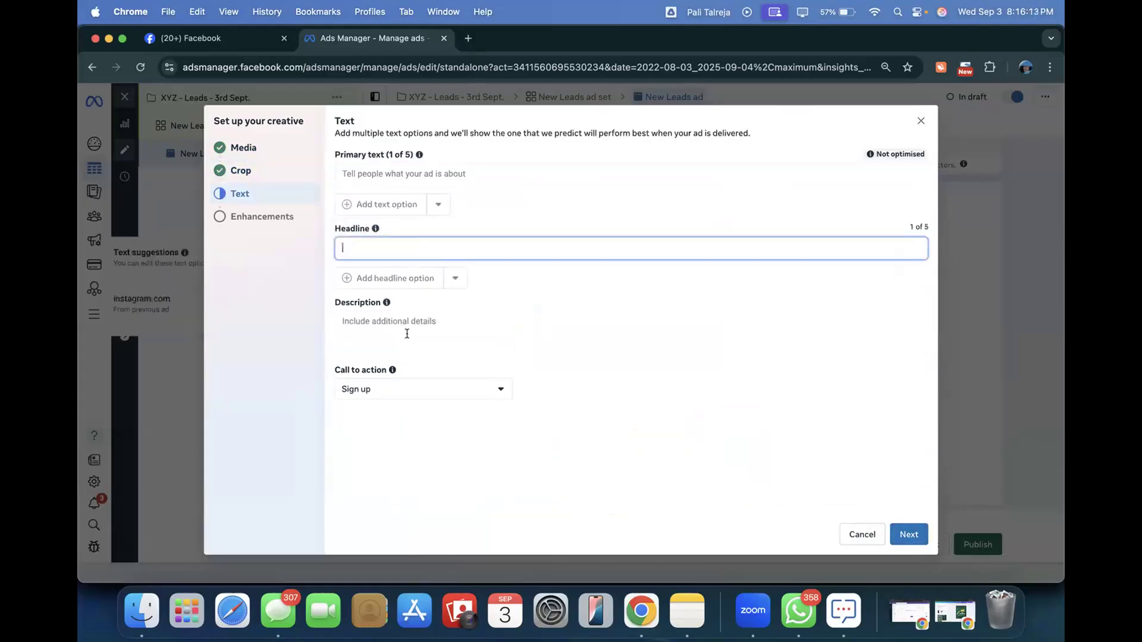
pyautogui.click(407, 333)
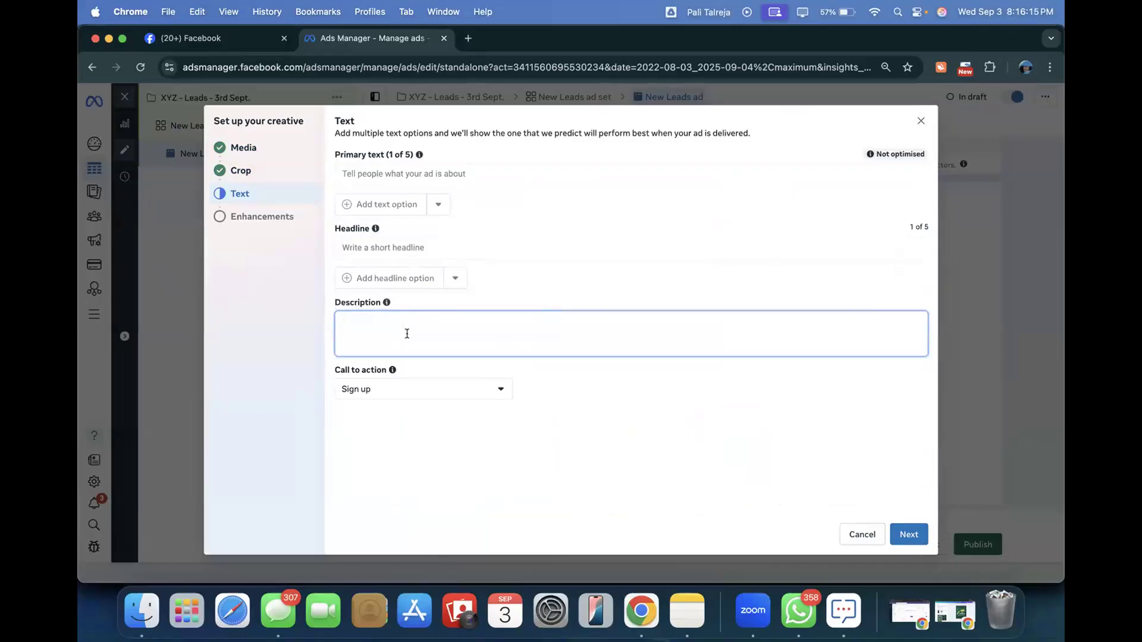
pyautogui.click(859, 534)
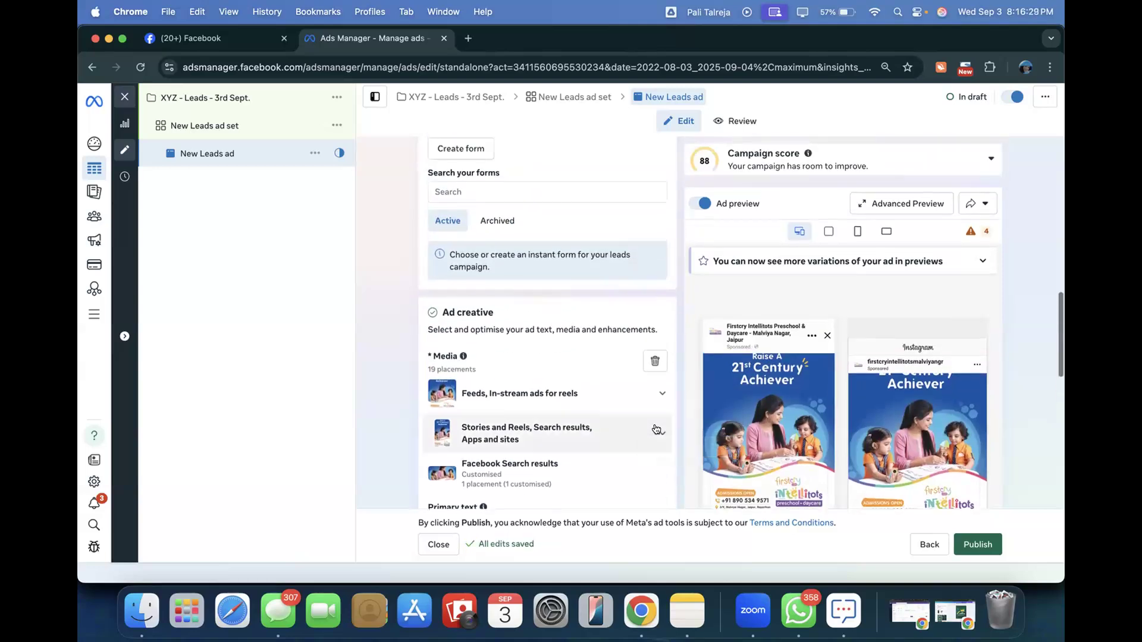
pyautogui.scroll(5, 655, 428)
pyautogui.scroll(4, 531, 279)
pyautogui.click(483, 294)
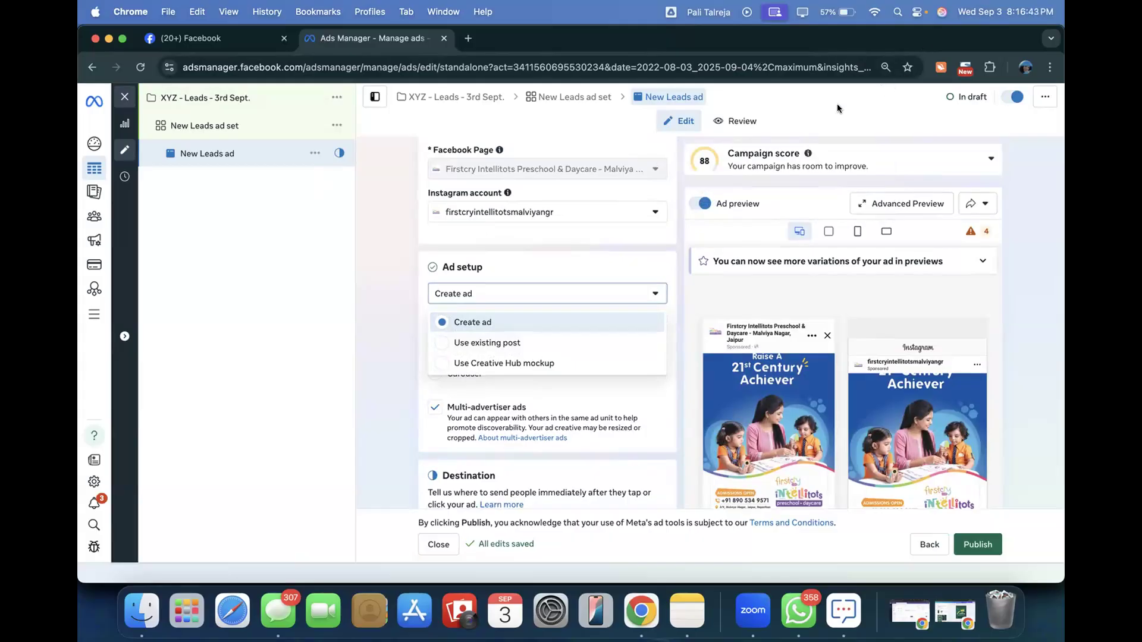
pyautogui.click(617, 268)
pyautogui.scroll(-6, 566, 400)
pyautogui.scroll(-5, 564, 402)
pyautogui.click(534, 281)
pyautogui.click(564, 255)
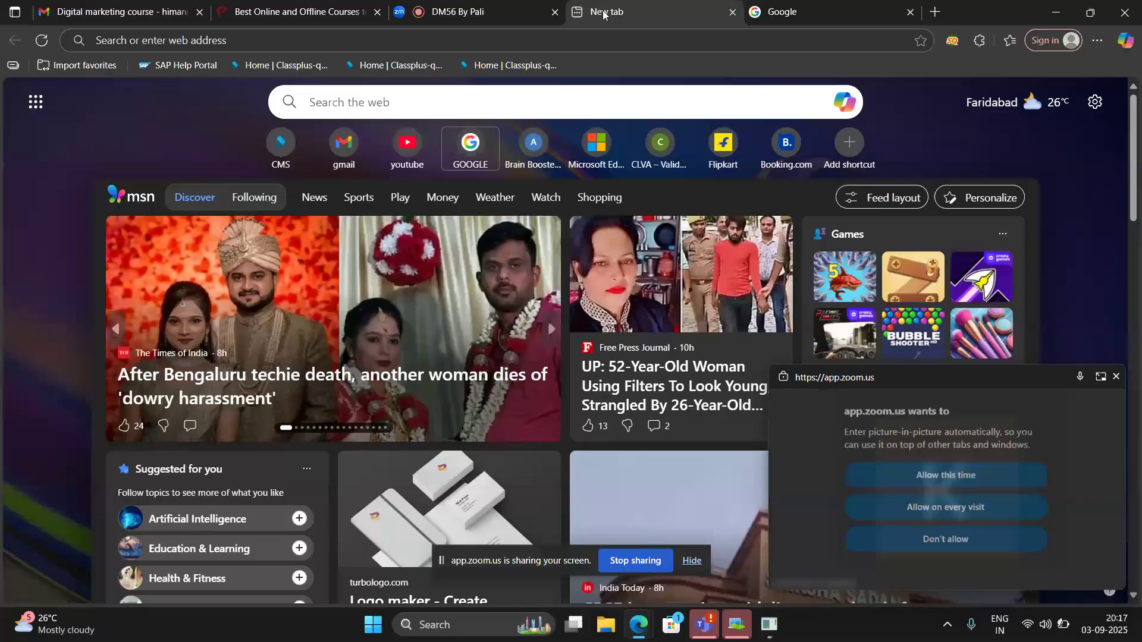
pyautogui.moveTo(595, 11); pyautogui.dragTo(484, 156)
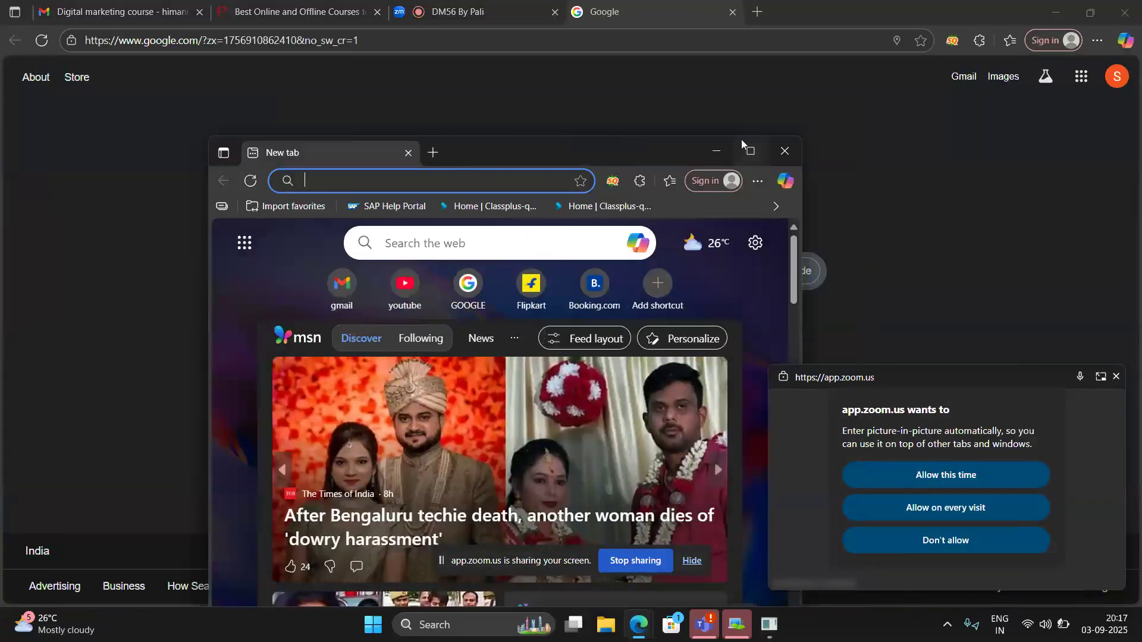
# Maximize the new browser window and search Google for 'ads manager' using the suggestion
pyautogui.click(751, 153)
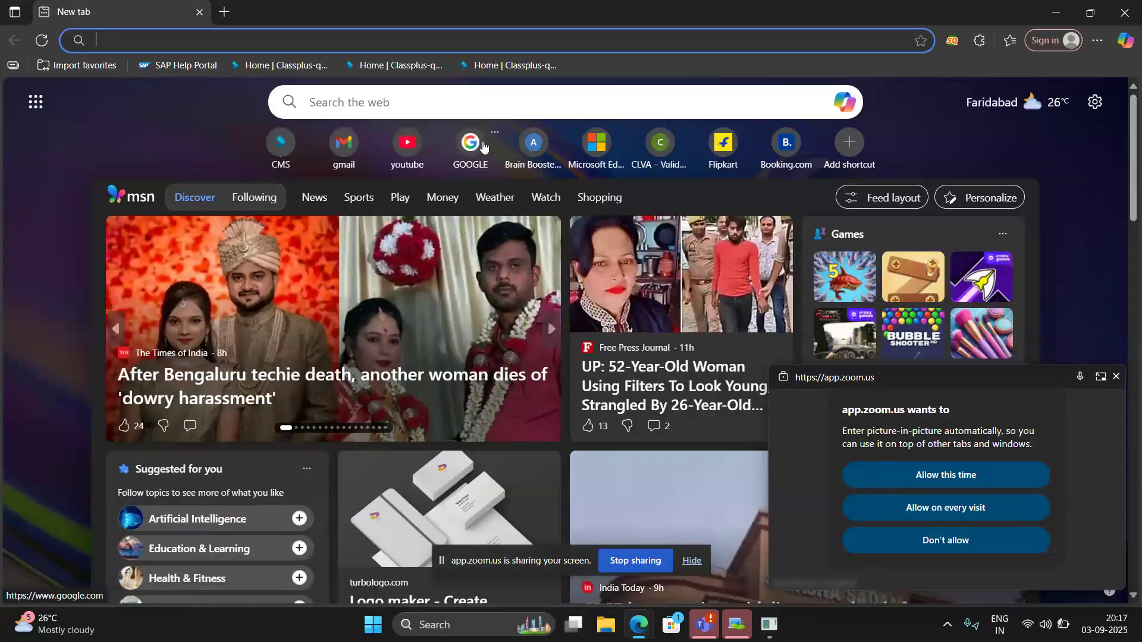
pyautogui.click(483, 146)
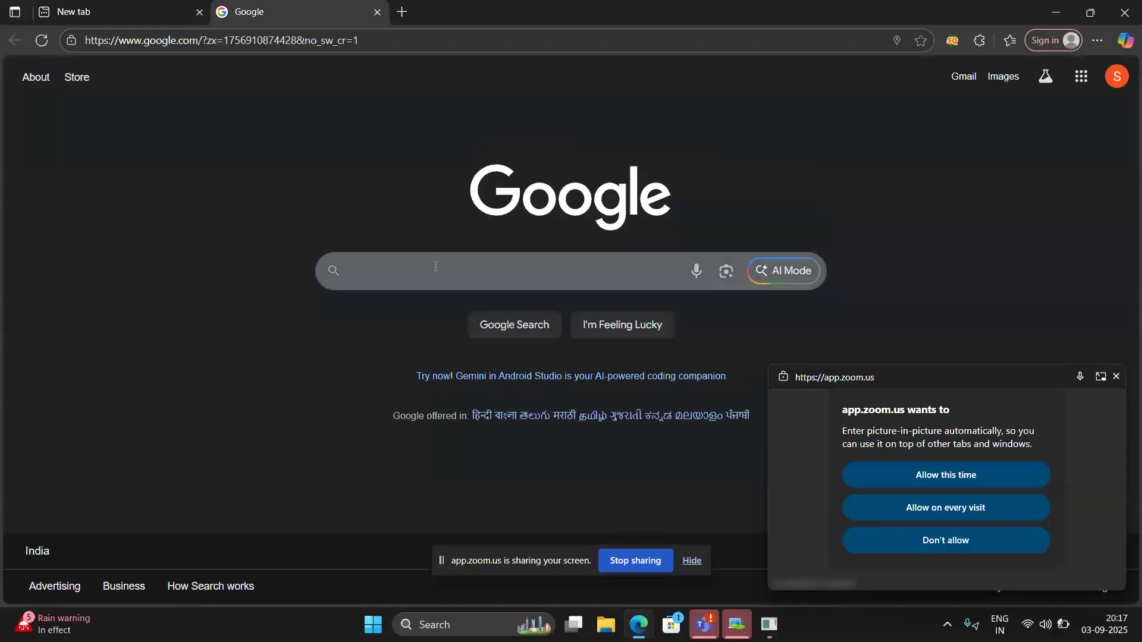
pyautogui.click(435, 266)
pyautogui.write('add ')
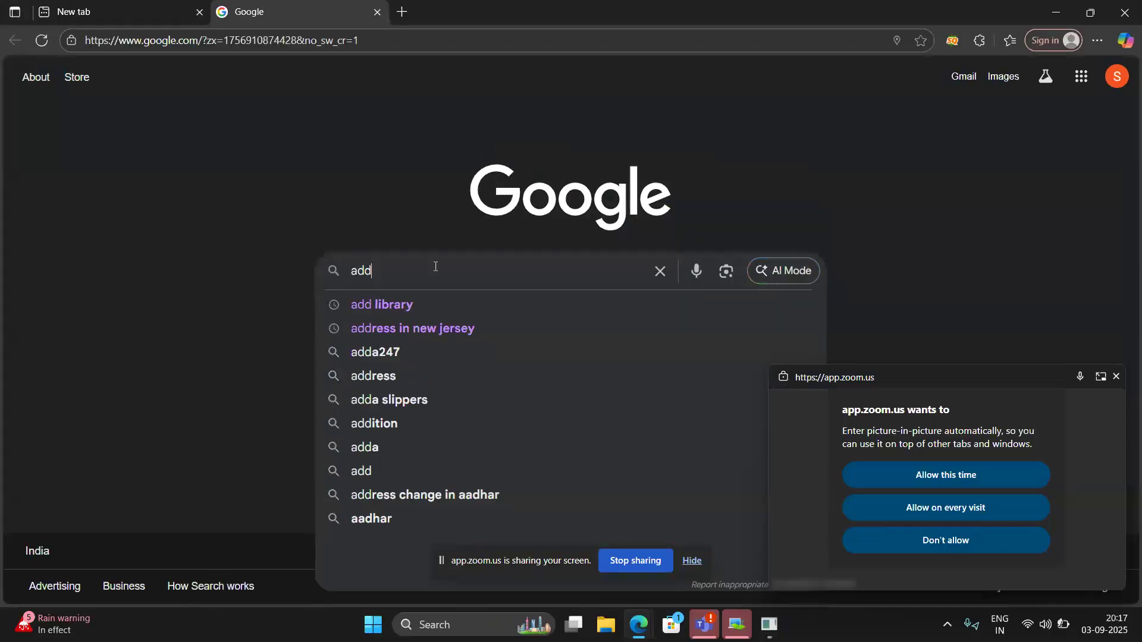
pyautogui.write('man')
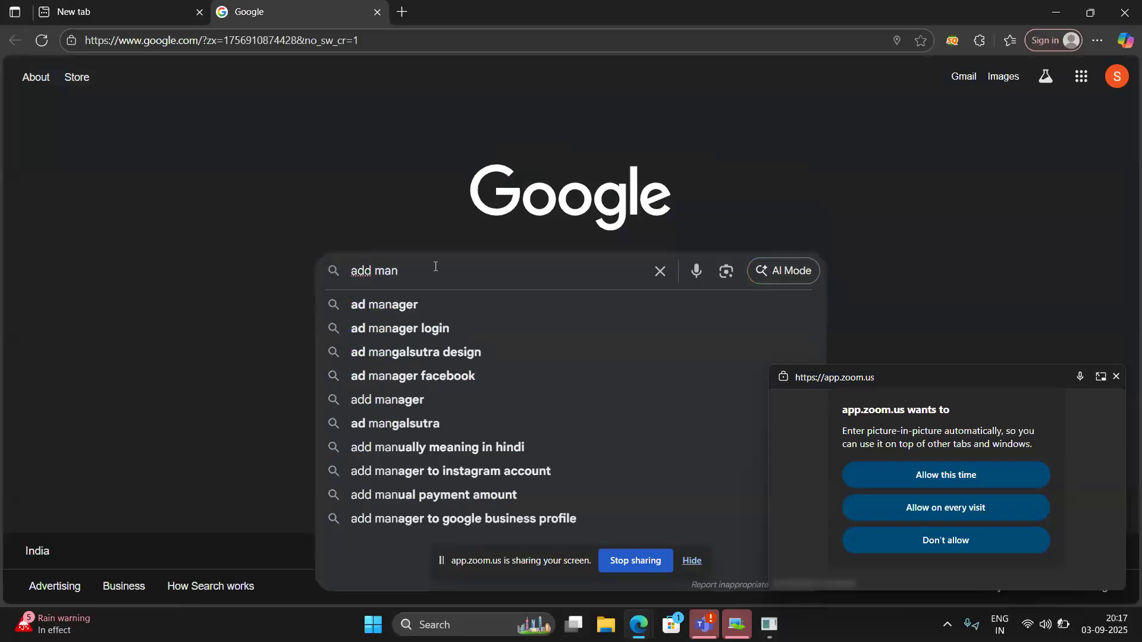
pyautogui.press('BackSpace')
pyautogui.press('BackSpace')
pyautogui.press('BackSpace')
pyautogui.write('s ma')
pyautogui.press('BackSpace')
pyautogui.press('BackSpace')
pyautogui.press('BackSpace')
pyautogui.press('BackSpace')
pyautogui.press('BackSpace')
pyautogui.press('BackSpace')
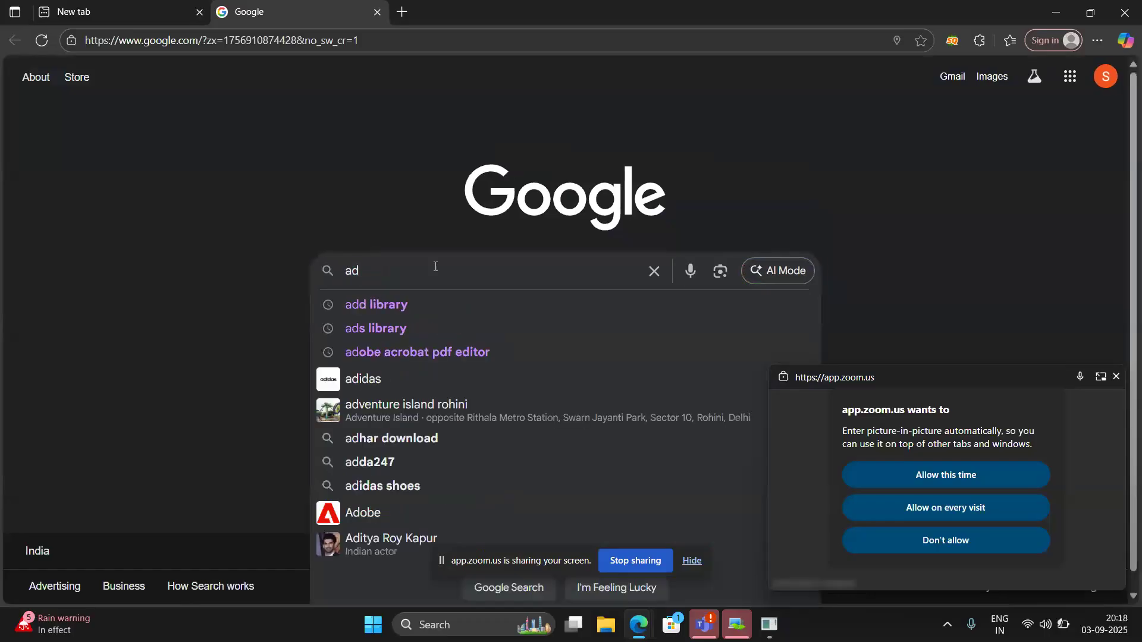
pyautogui.write('s man')
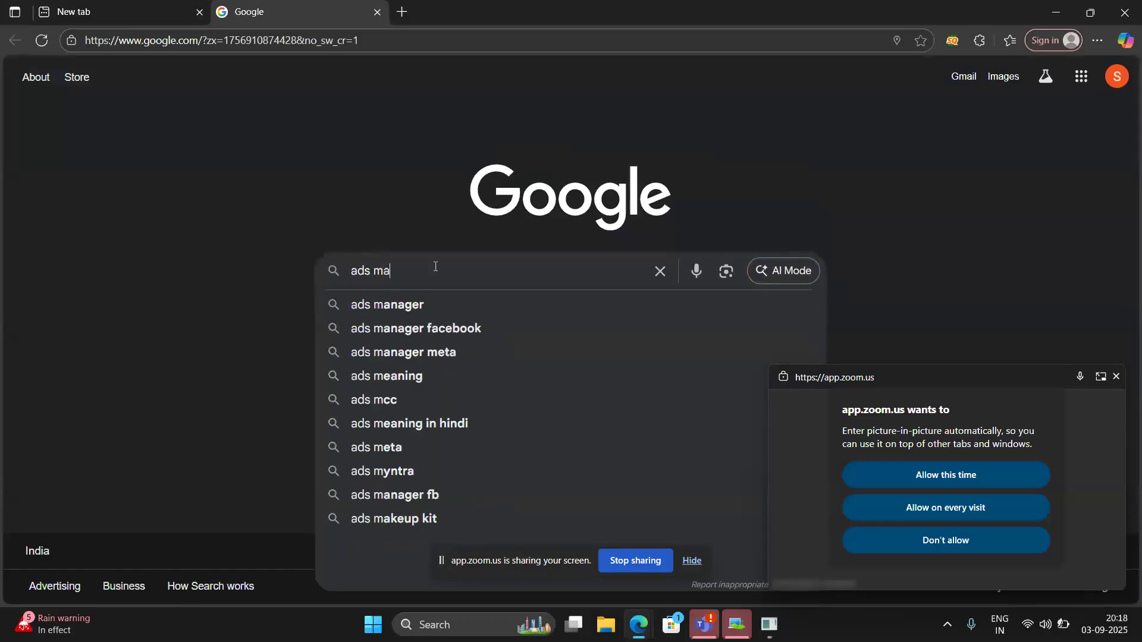
pyautogui.click(417, 305)
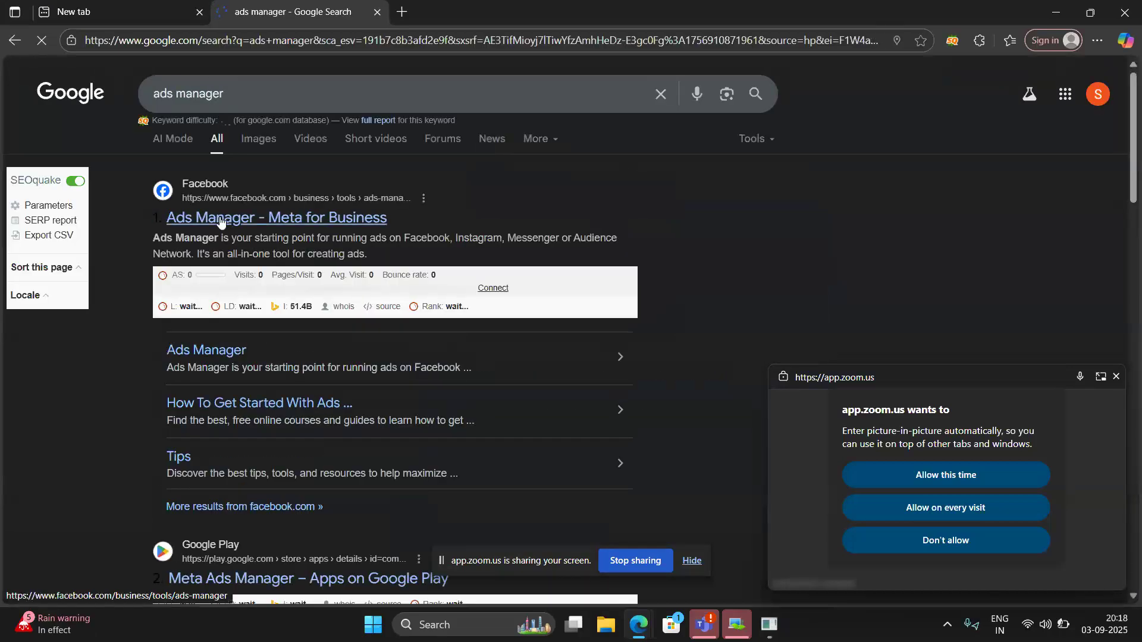
# Open Meta's Ads Manager for Business result, go to Ads Manager, and log in as the recent account
pyautogui.click(220, 217)
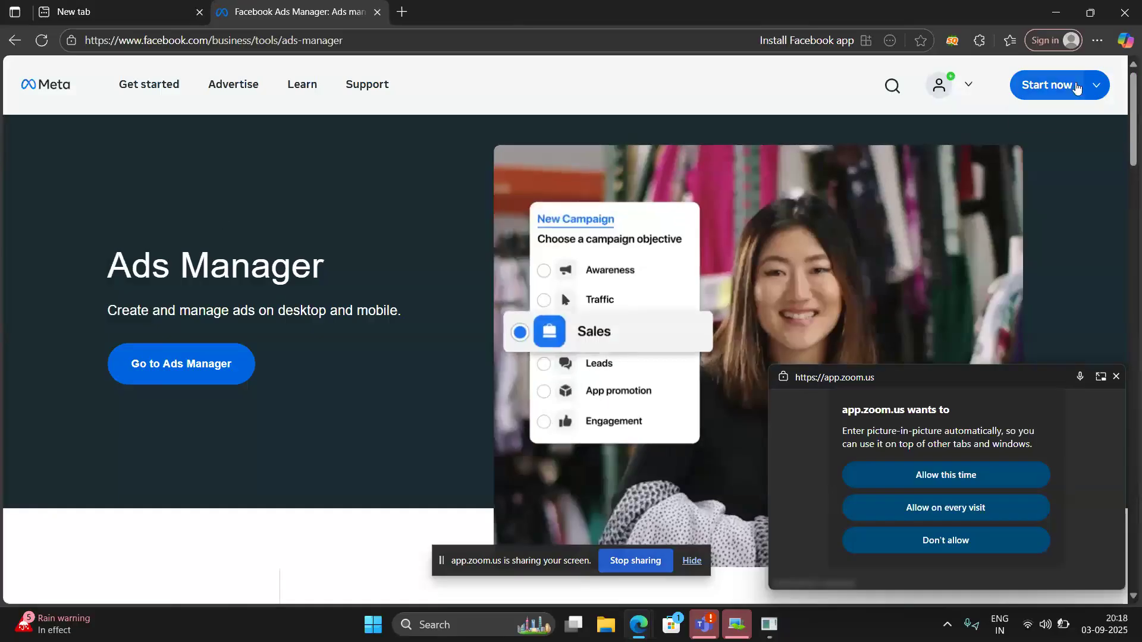
pyautogui.moveTo(1057, 85)
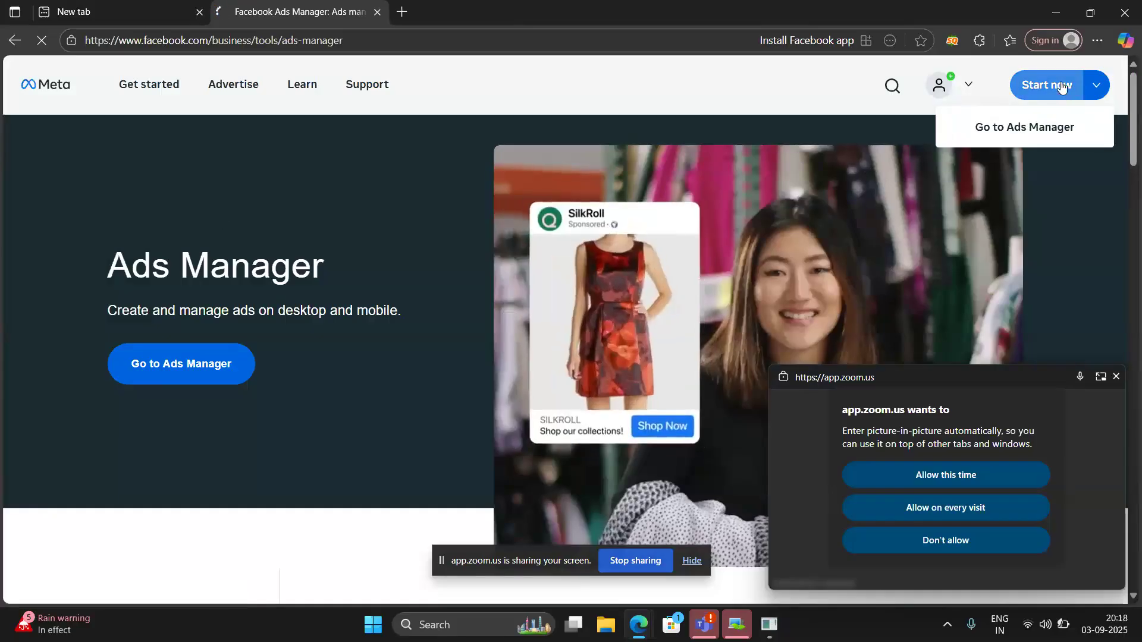
pyautogui.click(1061, 86)
pyautogui.click(252, 321)
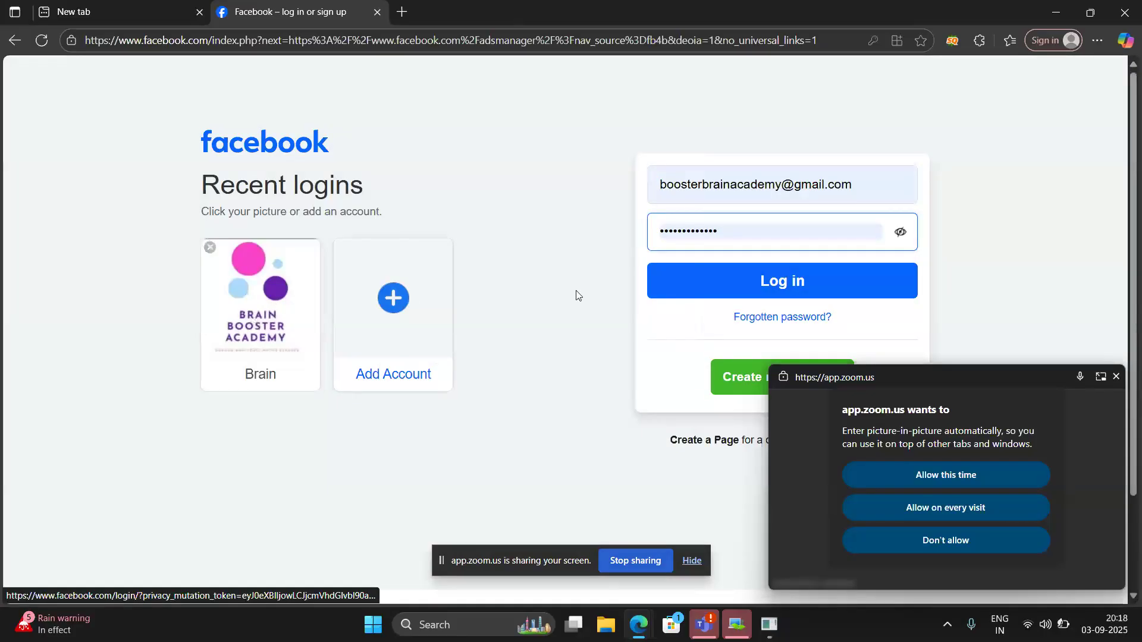
pyautogui.click(797, 270)
# Dismiss the picture-in-picture prompt, switch back to the main window and close the Zoom popup
pyautogui.click(1116, 376)
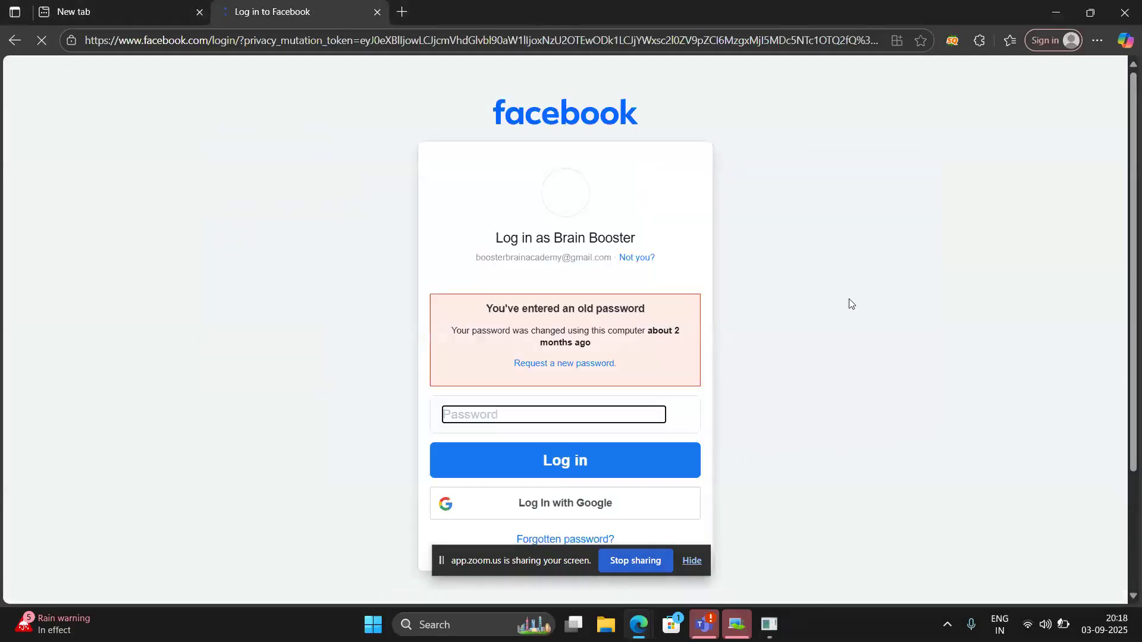
pyautogui.scroll(-3, 635, 488)
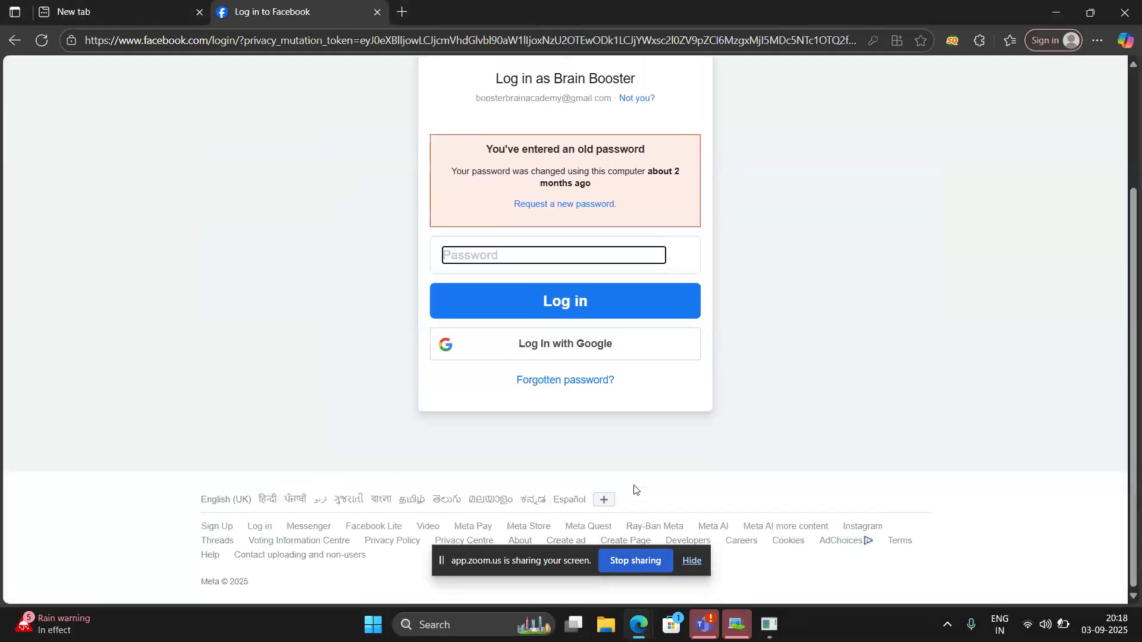
pyautogui.hotkey('alt', 'Tab')
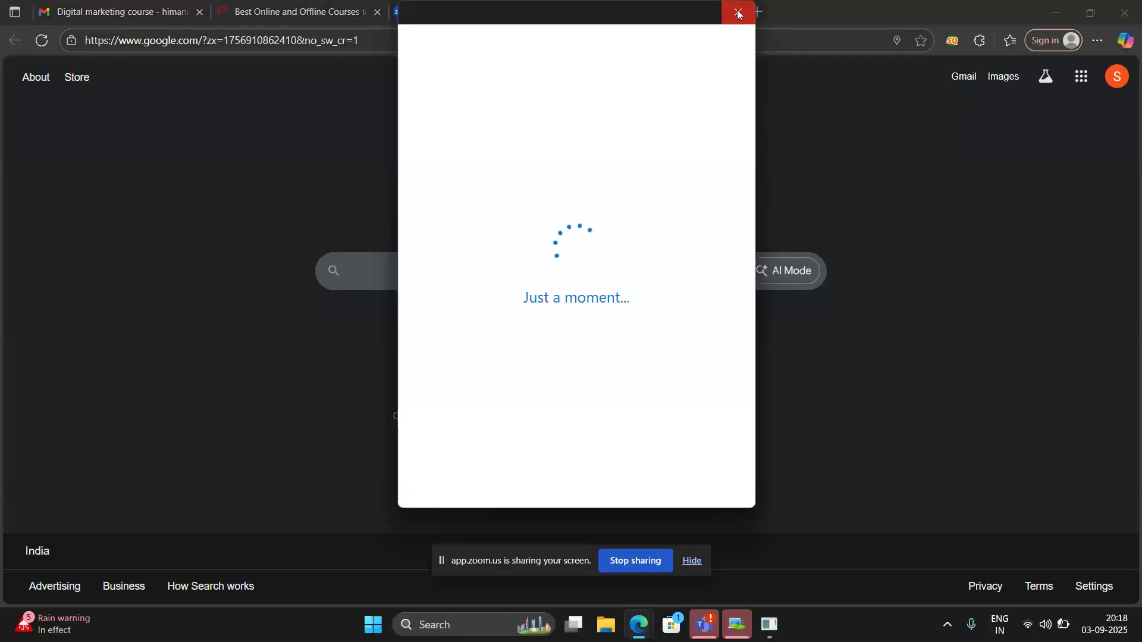
pyautogui.click(738, 12)
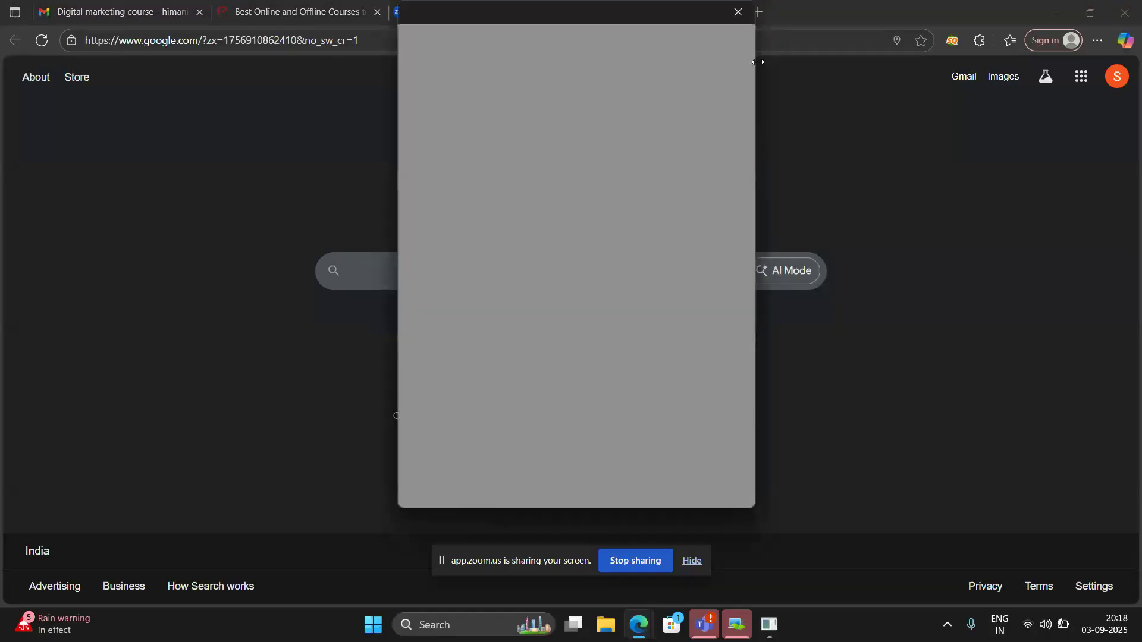
pyautogui.click(740, 13)
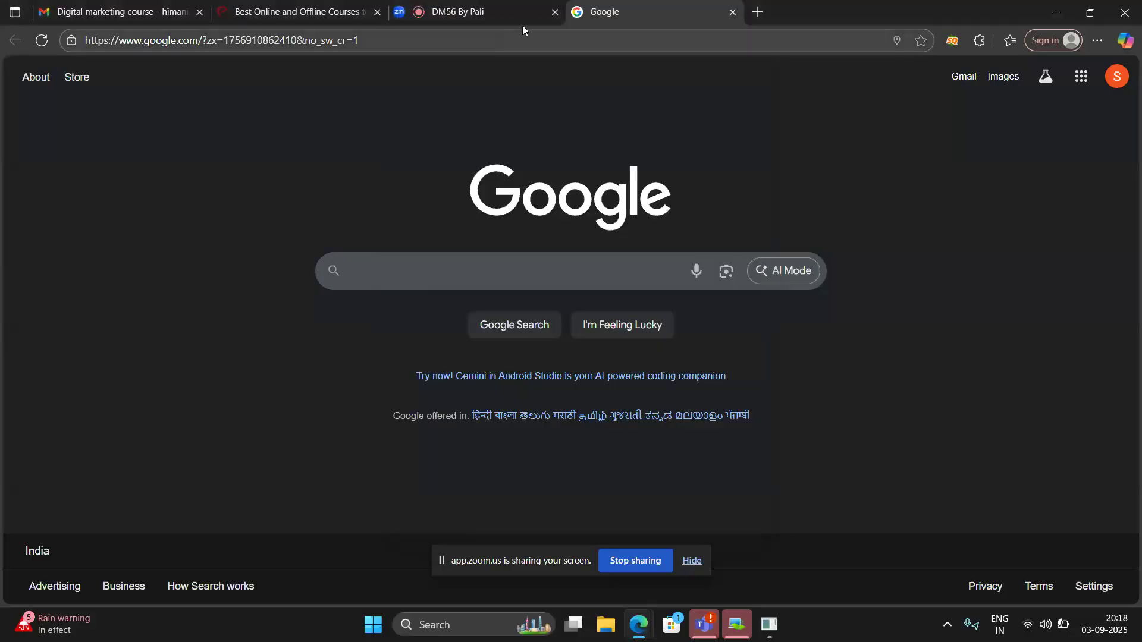
pyautogui.click(437, 18)
# Search Google for 'ads manager' again, open Meta's Ads Manager for Business page and continue to Ads Manager
pyautogui.click(647, 19)
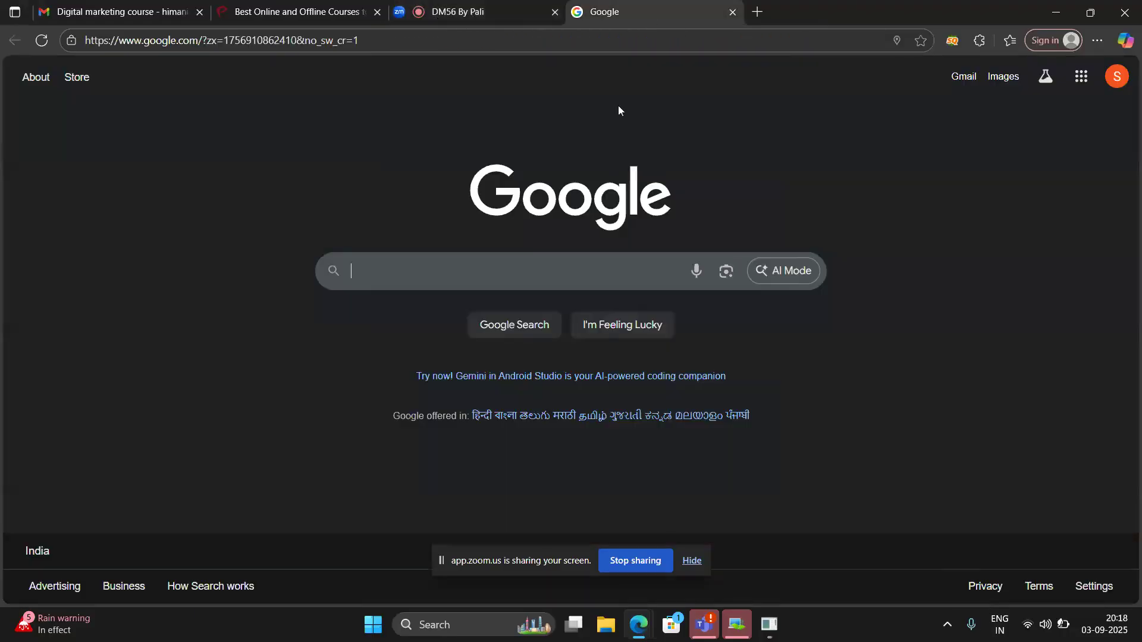
pyautogui.click(533, 283)
pyautogui.write('ad')
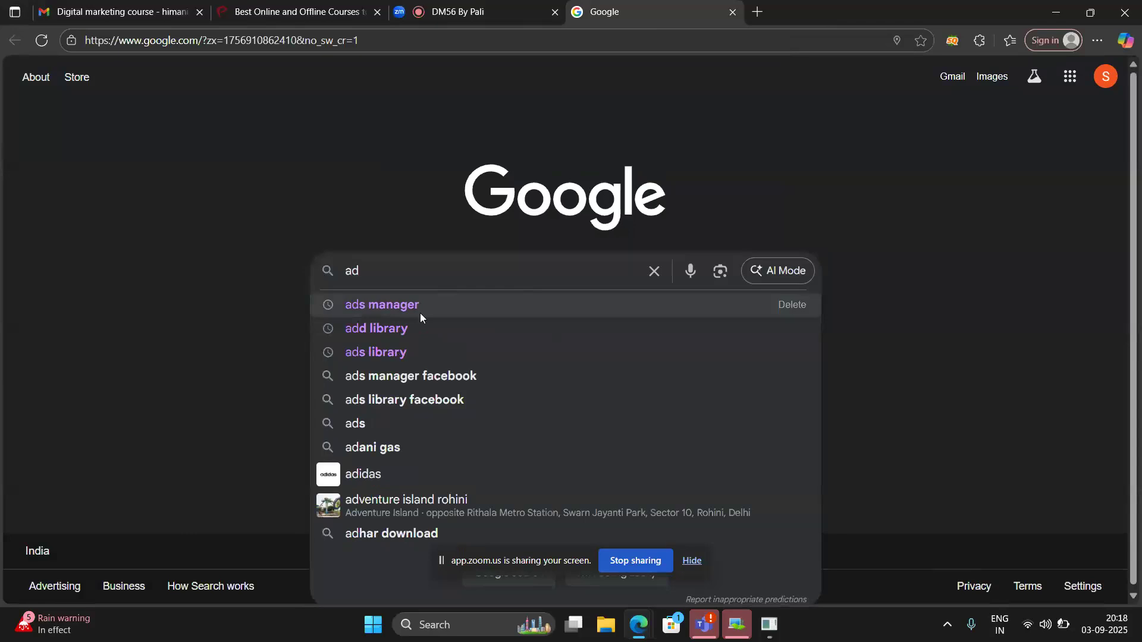
pyautogui.click(420, 313)
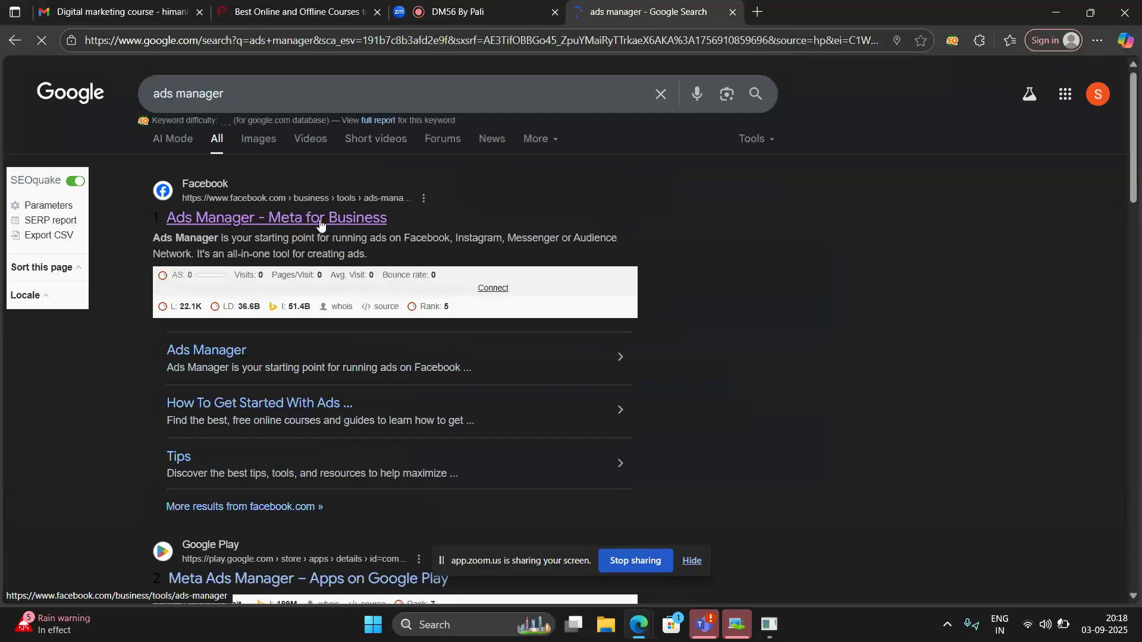
pyautogui.click(320, 220)
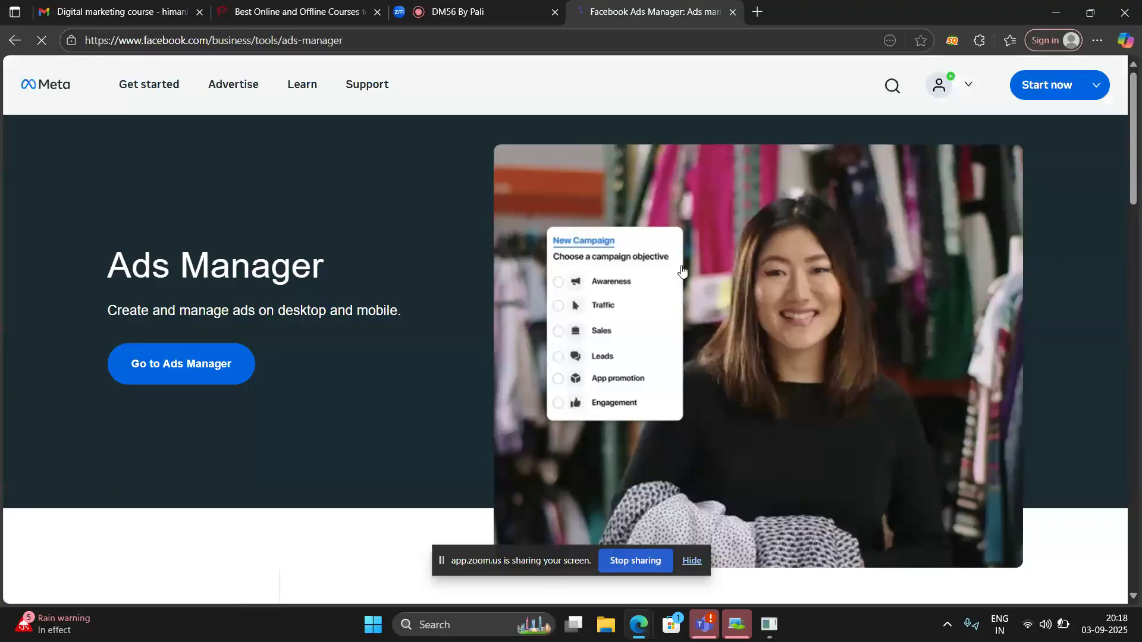
pyautogui.click(1093, 89)
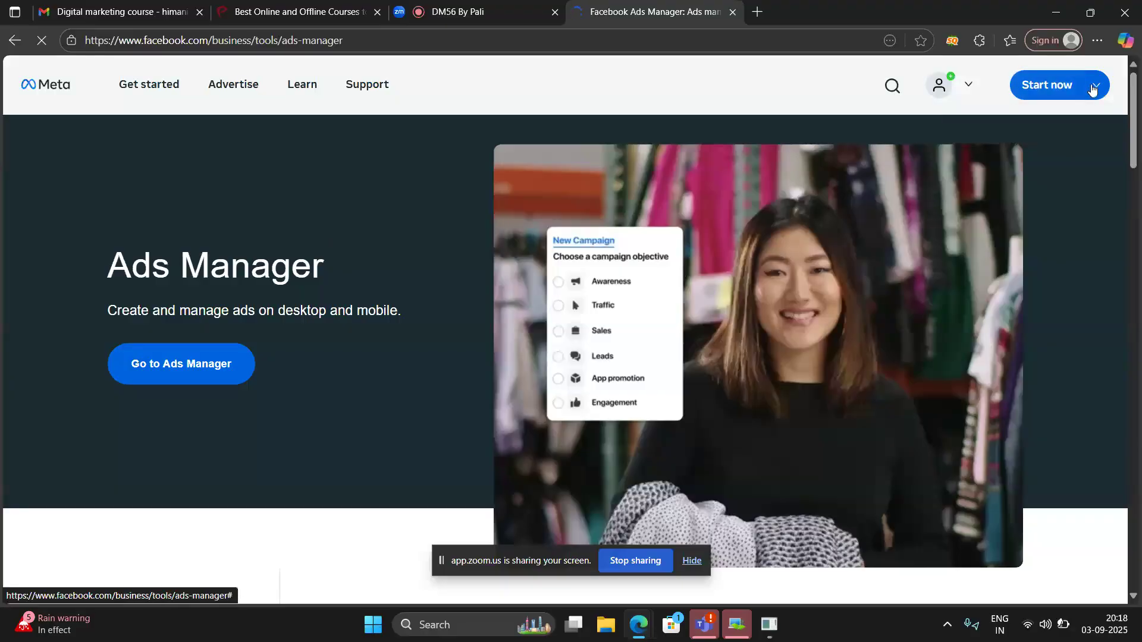
pyautogui.click(1094, 87)
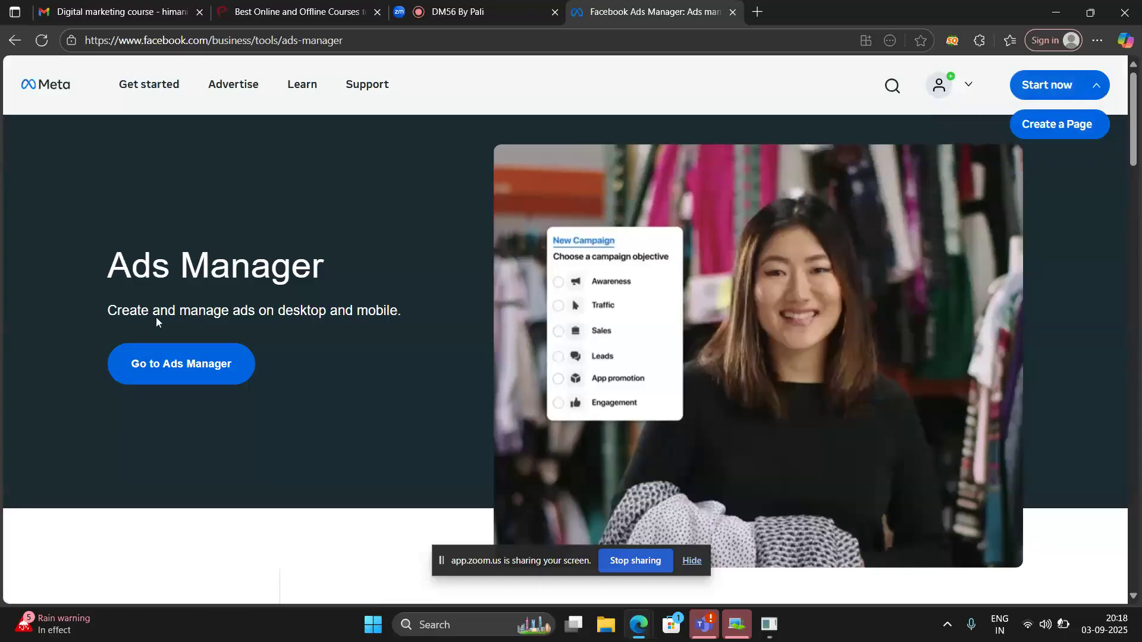
pyautogui.click(161, 380)
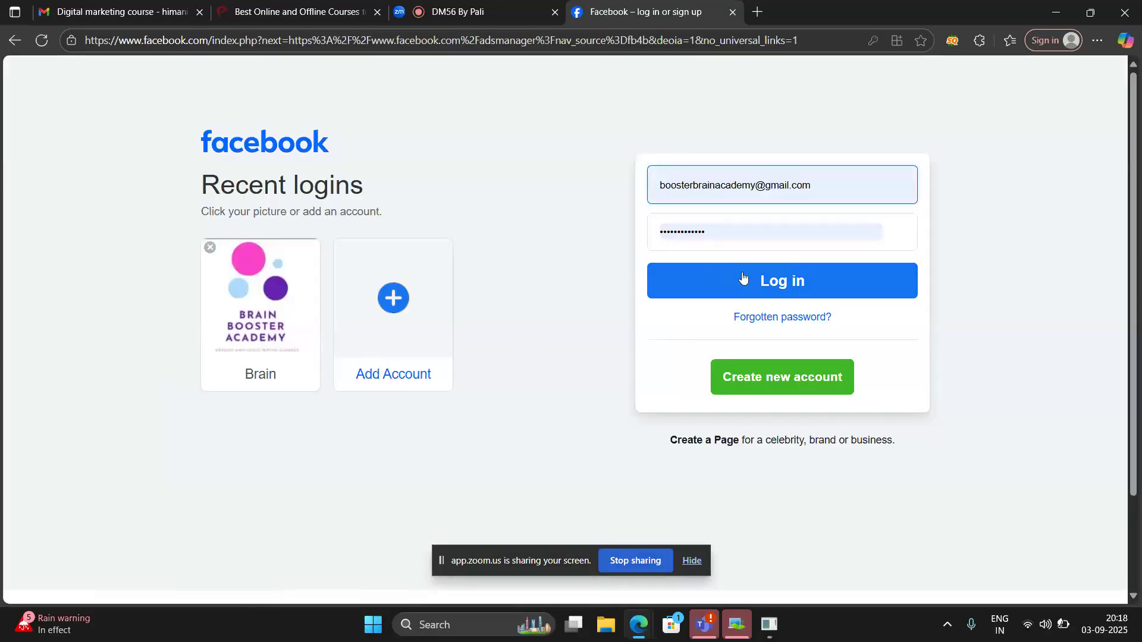
# Log in to Facebook with the academy account's saved password from Edge's login suggestions
pyautogui.click(724, 274)
pyautogui.click(227, 307)
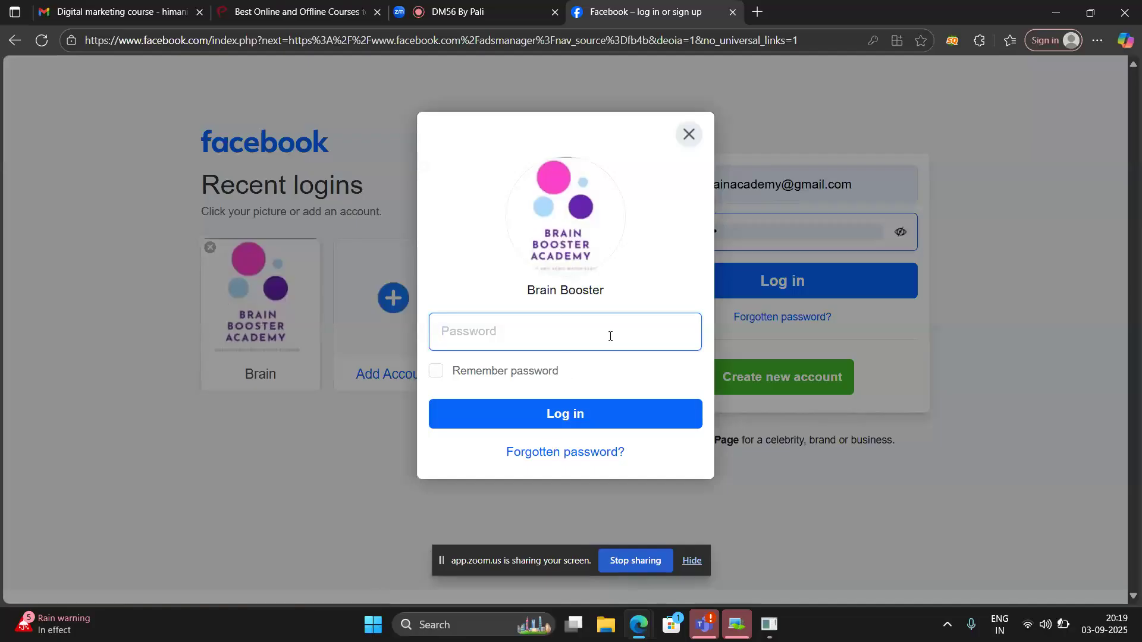
pyautogui.click(596, 316)
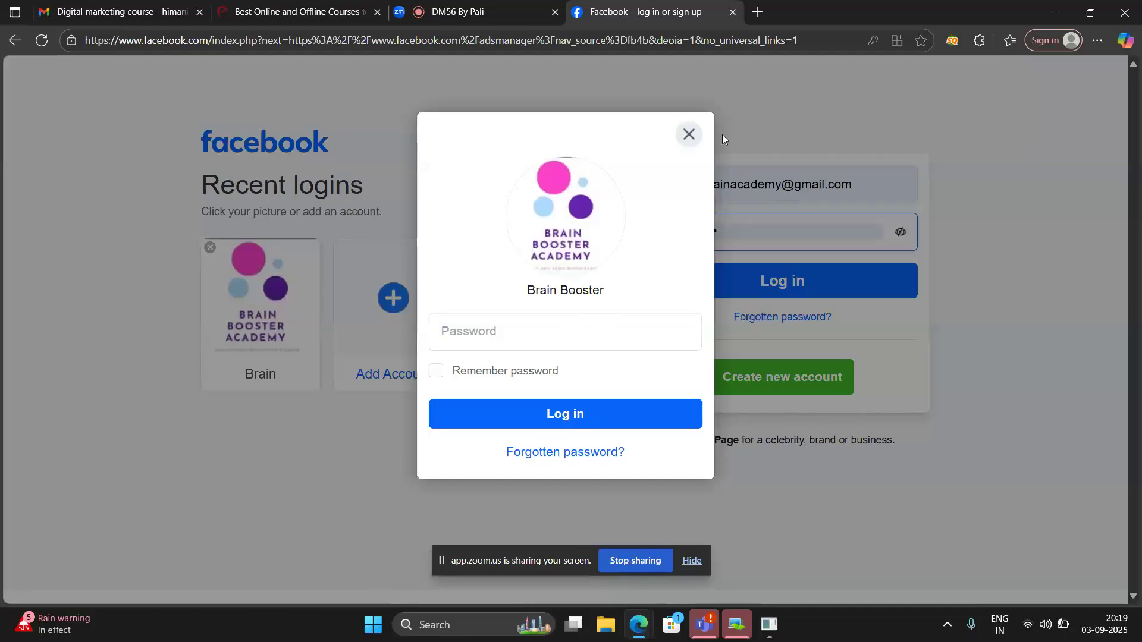
pyautogui.click(575, 341)
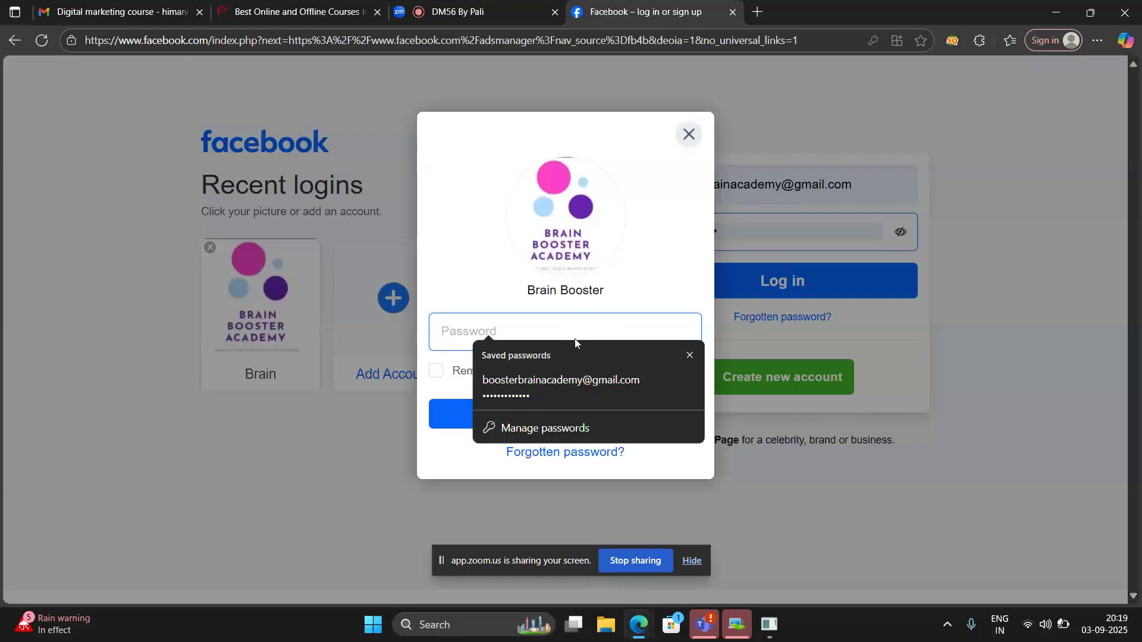
pyautogui.click(544, 381)
pyautogui.click(540, 418)
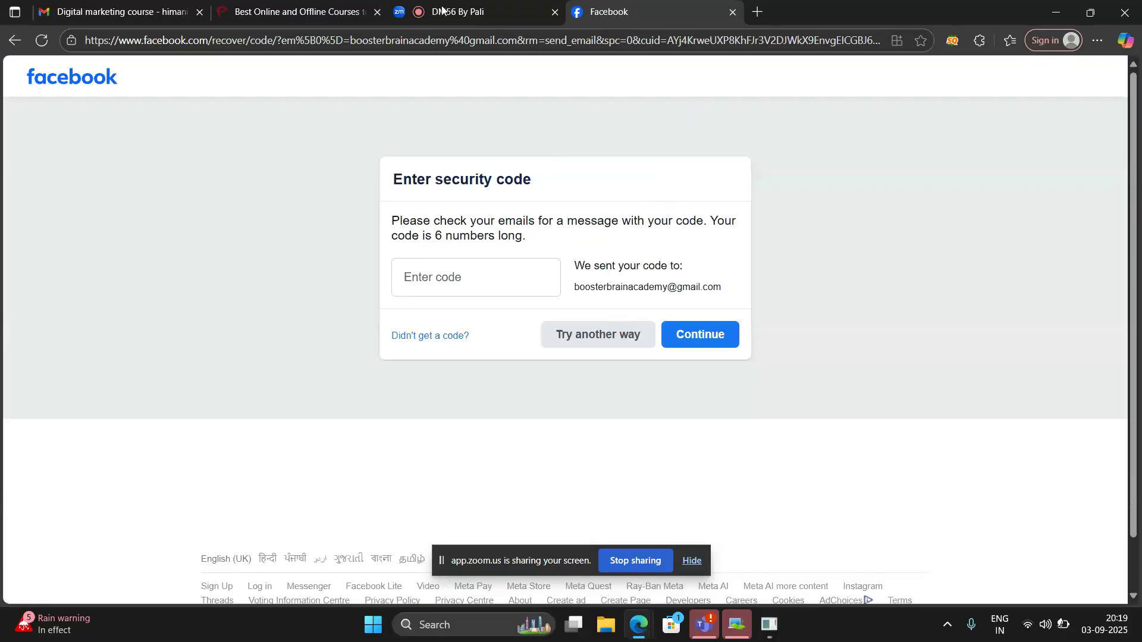
# In a new tab, switch Google to the academy account and open its Gmail
pyautogui.click(757, 5)
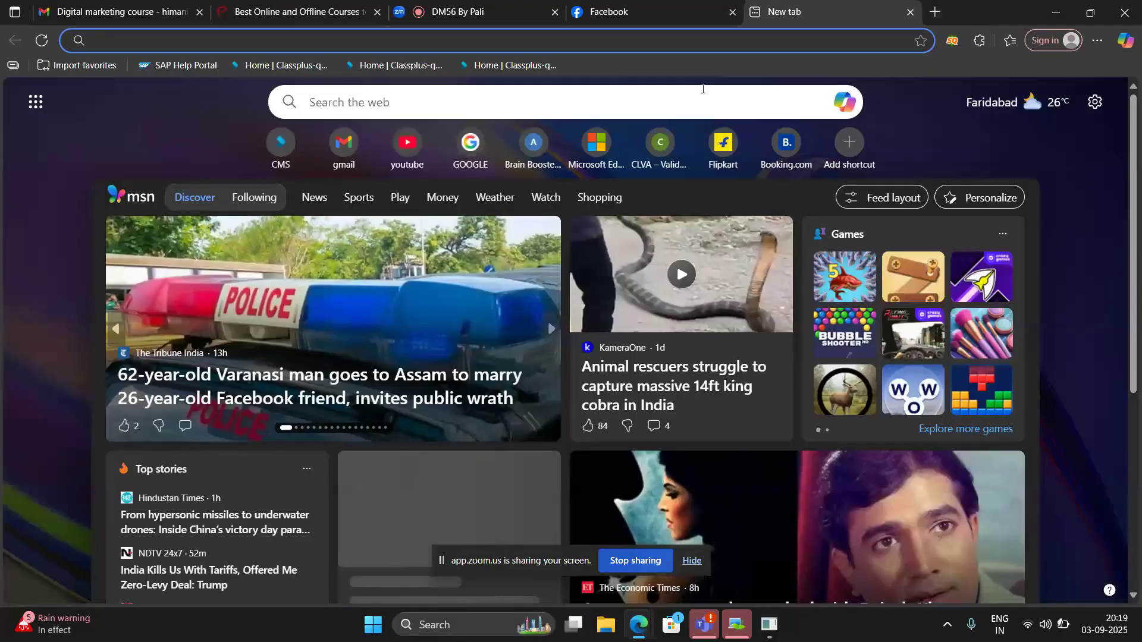
pyautogui.click(467, 145)
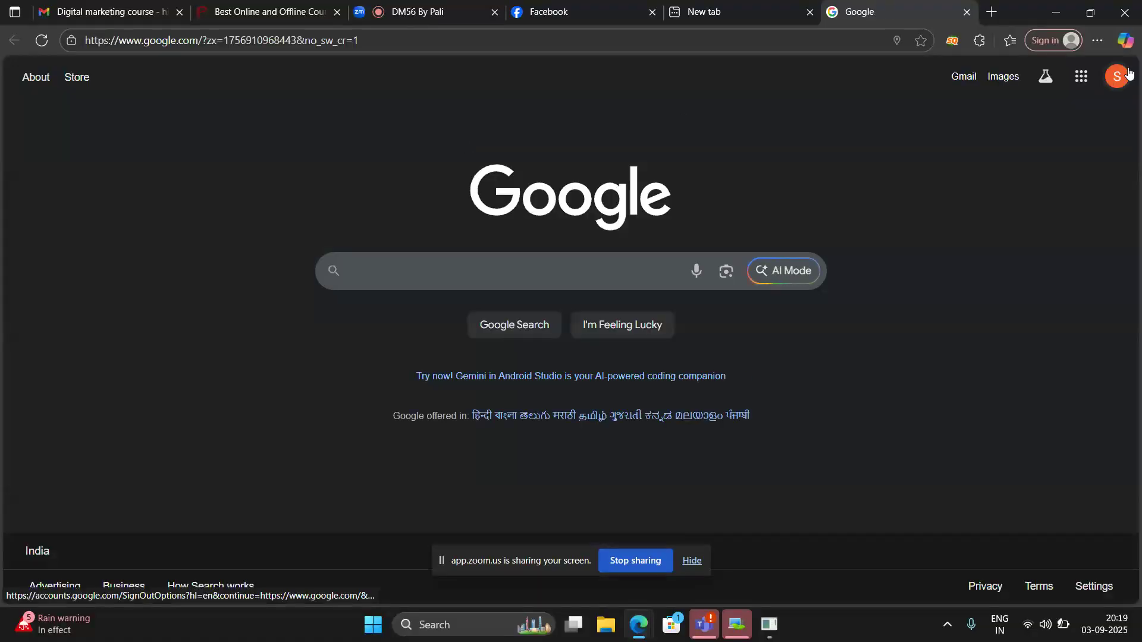
pyautogui.click(1116, 76)
pyautogui.click(1075, 305)
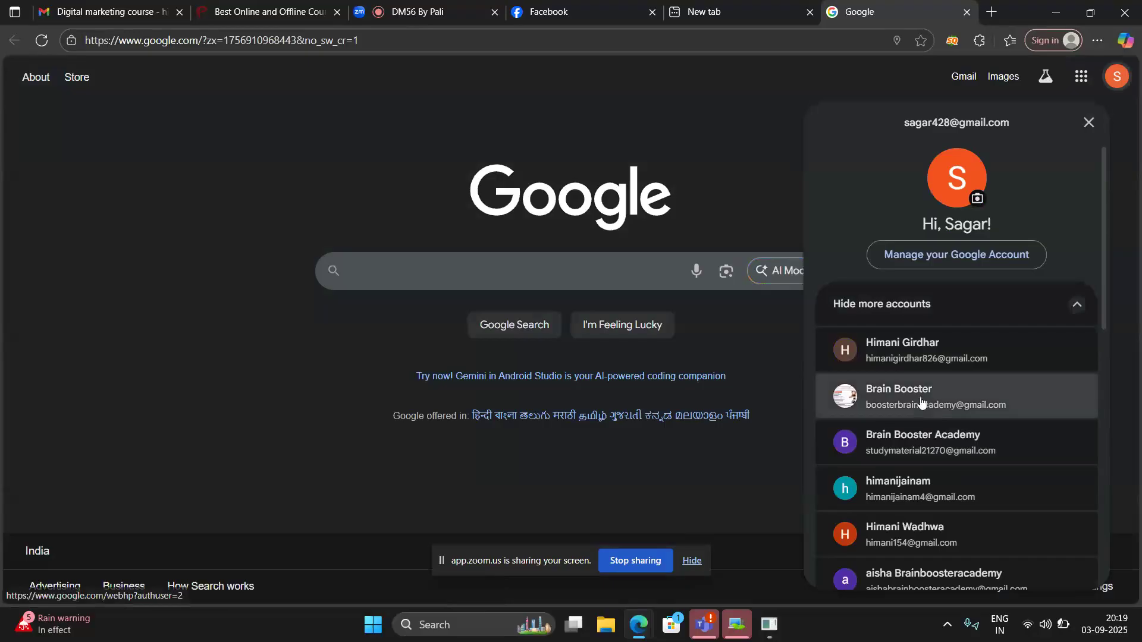
pyautogui.click(849, 398)
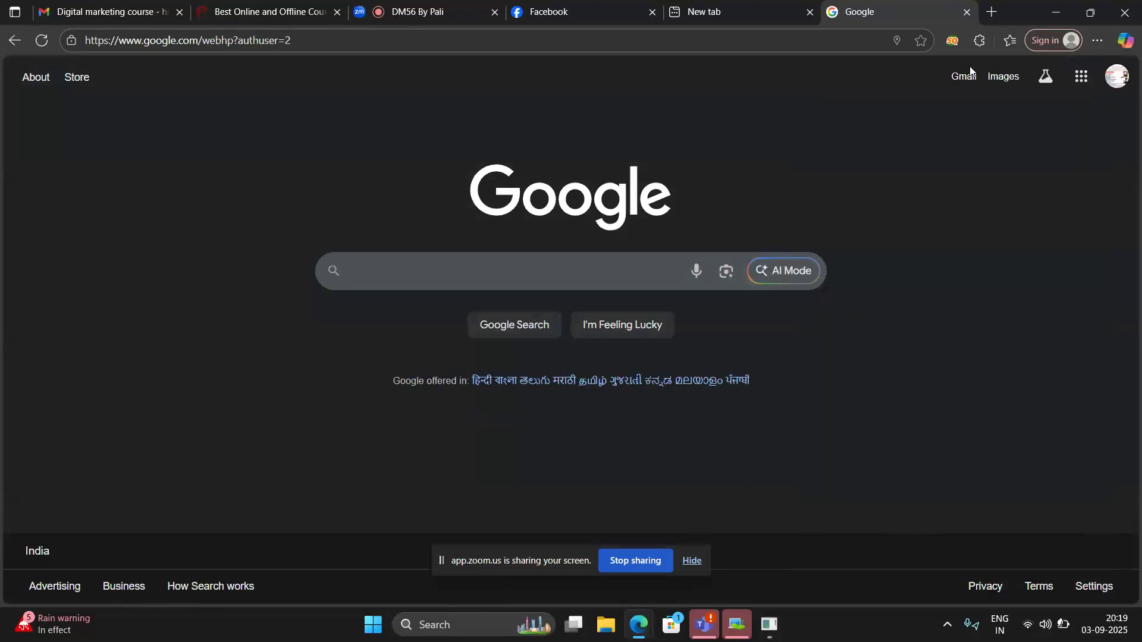
pyautogui.click(953, 78)
# Read Facebook's reset code e-mail in the inbox, then return to the Facebook security code field
pyautogui.click(422, 5)
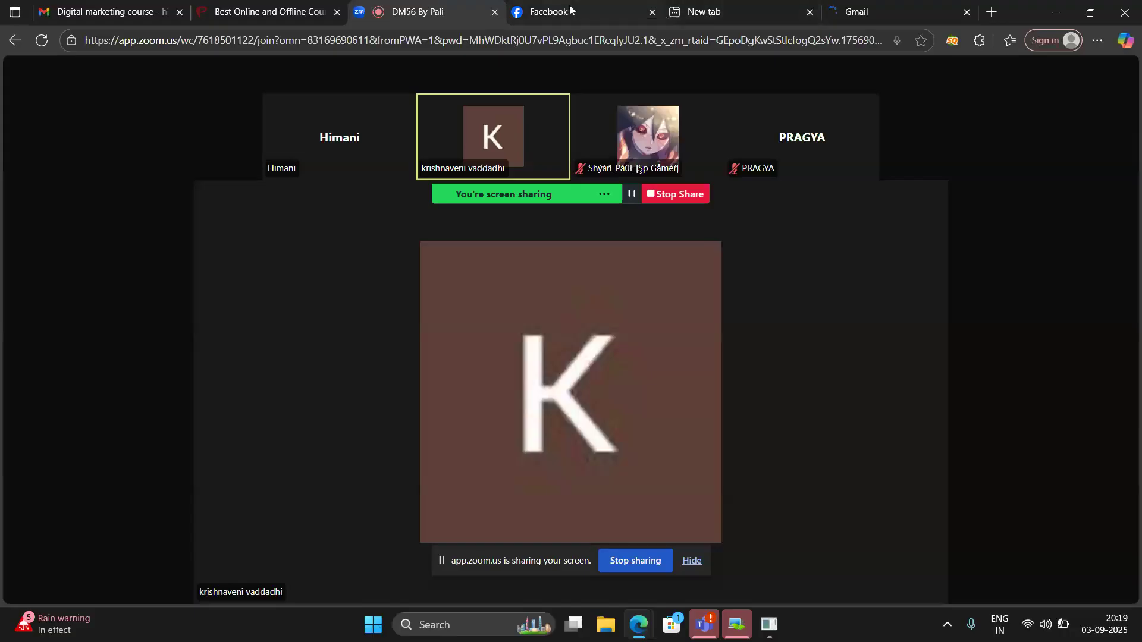
pyautogui.click(874, 11)
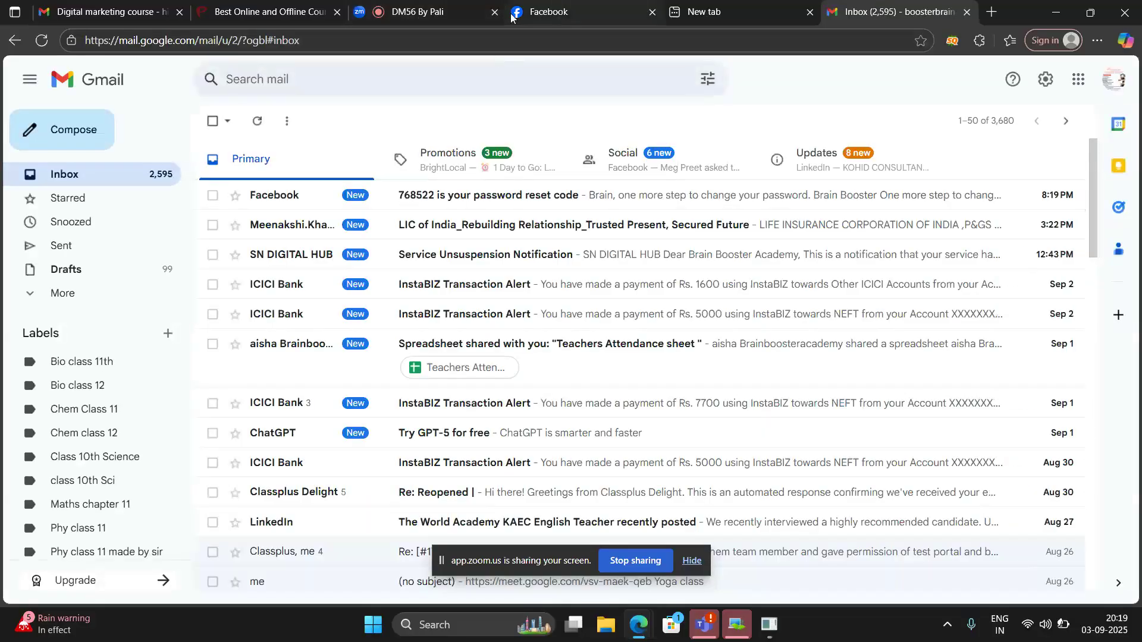
pyautogui.click(451, 15)
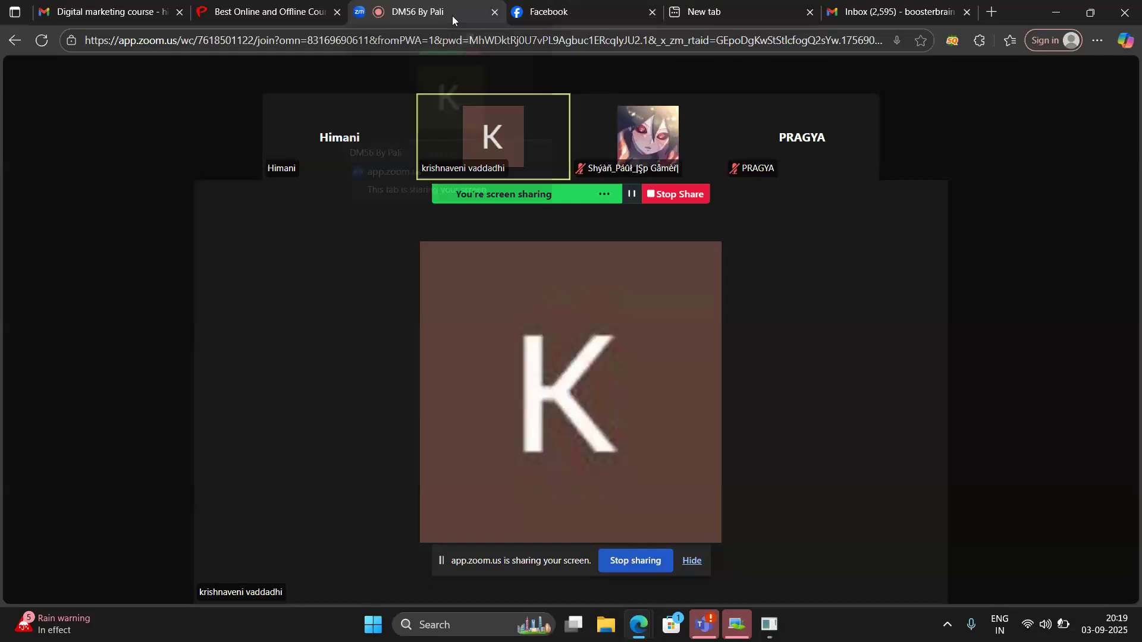
pyautogui.click(556, 16)
pyautogui.click(482, 272)
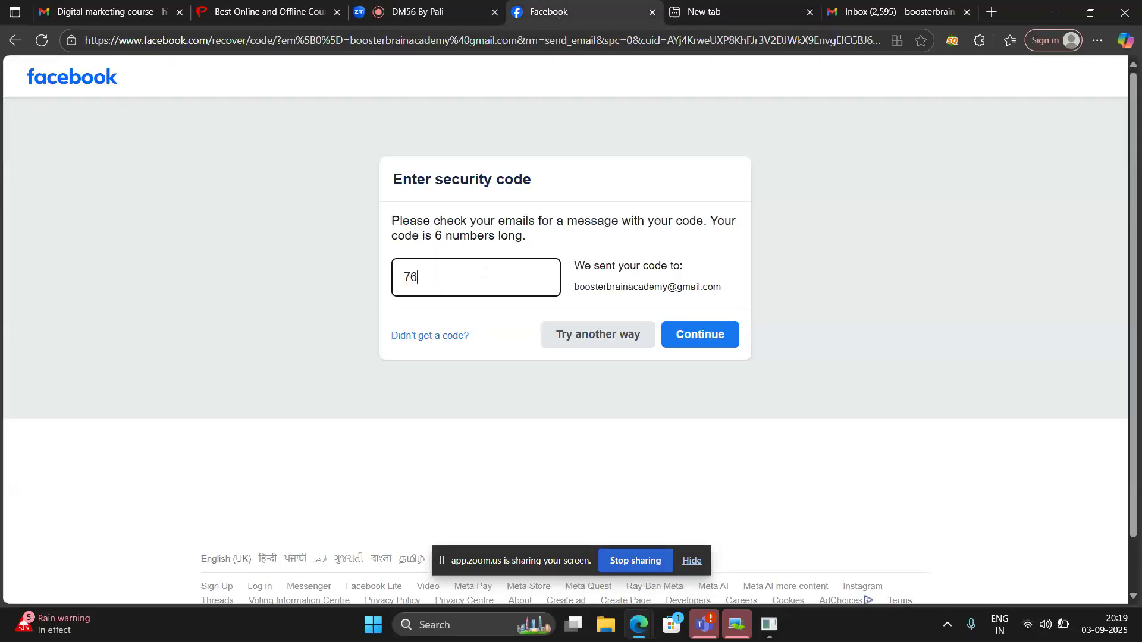
# Enter the e-mailed security code and continue to the Choose a new password page
pyautogui.click(693, 335)
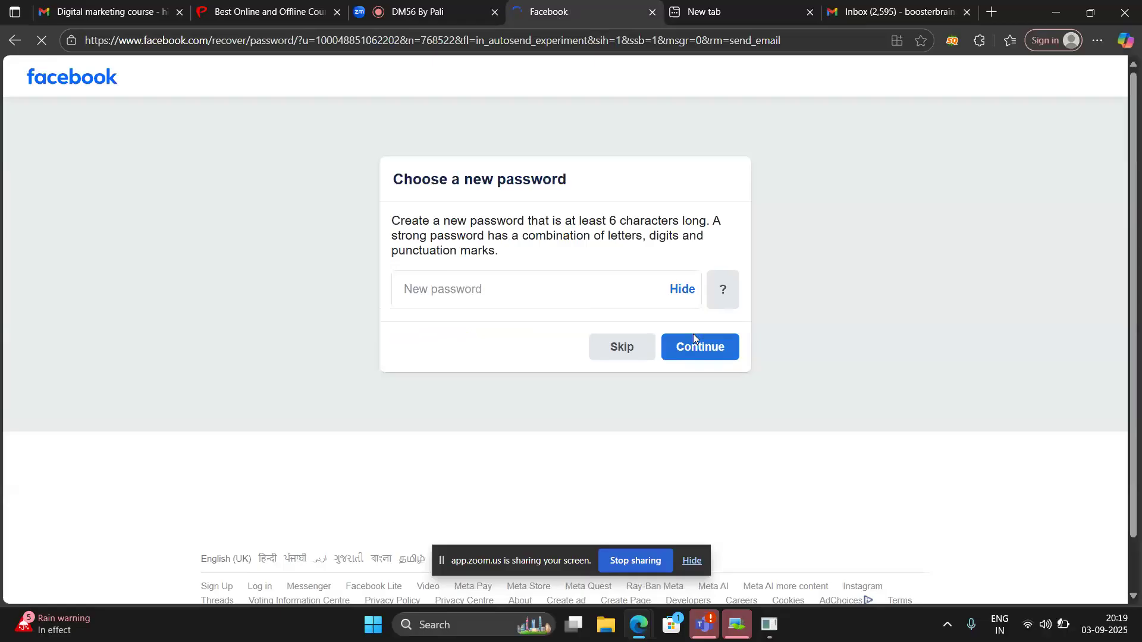
pyautogui.click(579, 293)
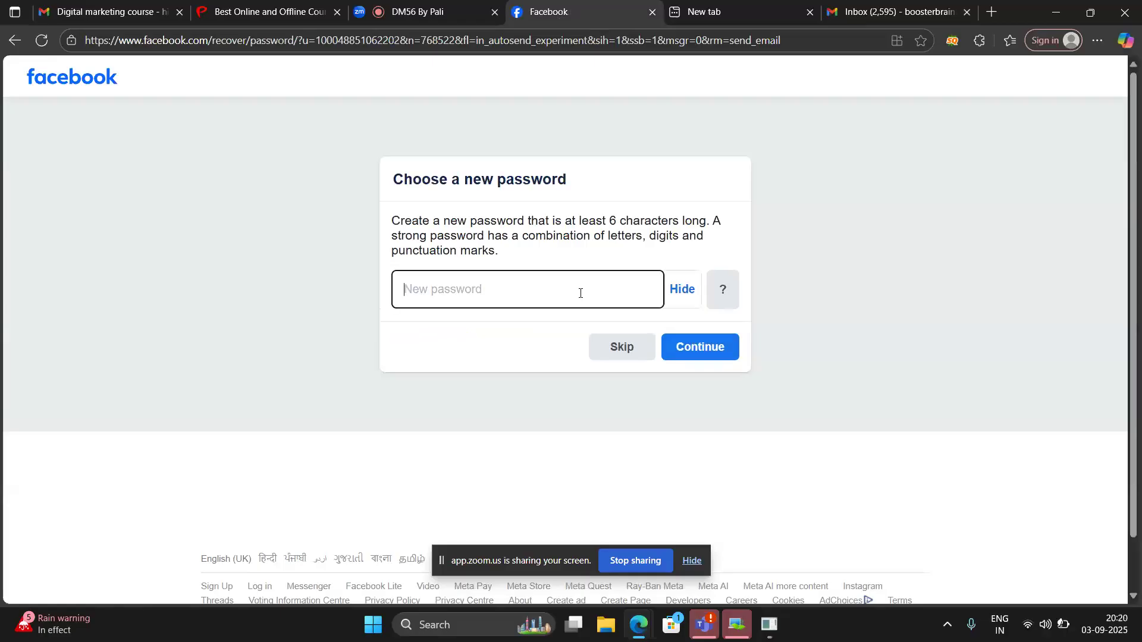
pyautogui.write('s')
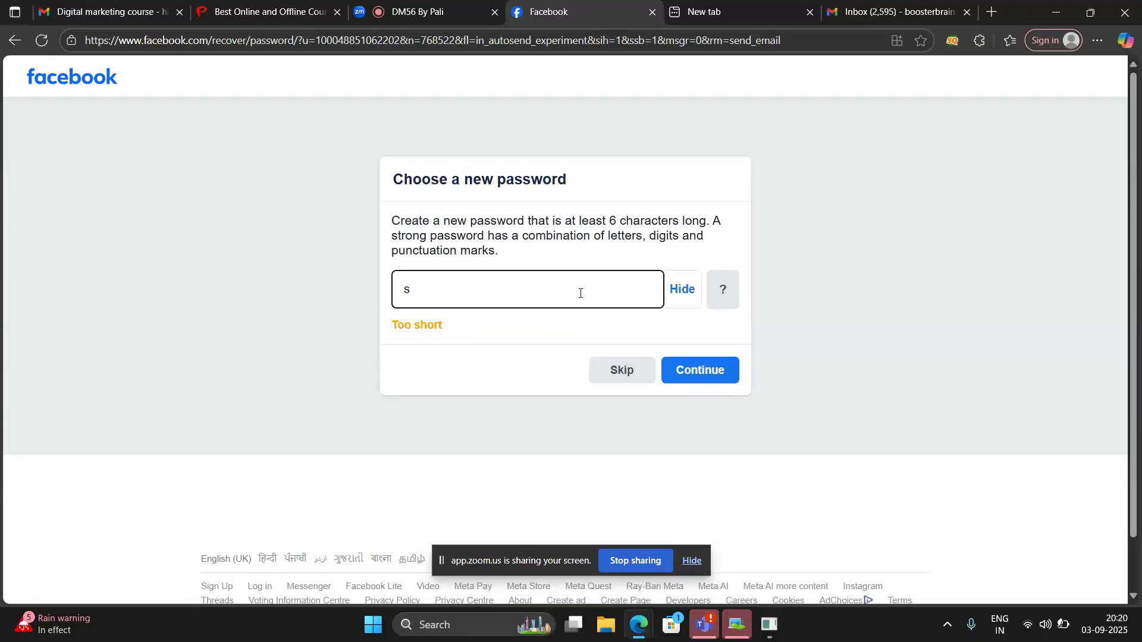
pyautogui.press('BackSpace')
# Try the Show/Hide toggle on the empty New password field, then stop screen sharing in Zoom
pyautogui.click(668, 300)
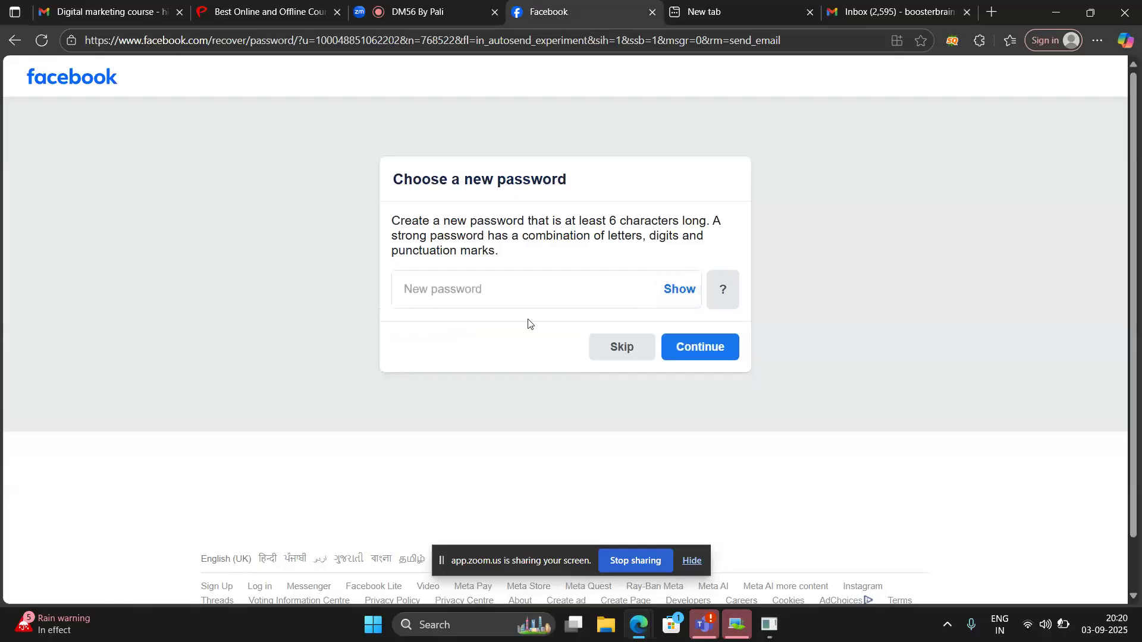
pyautogui.click(700, 296)
pyautogui.click(533, 283)
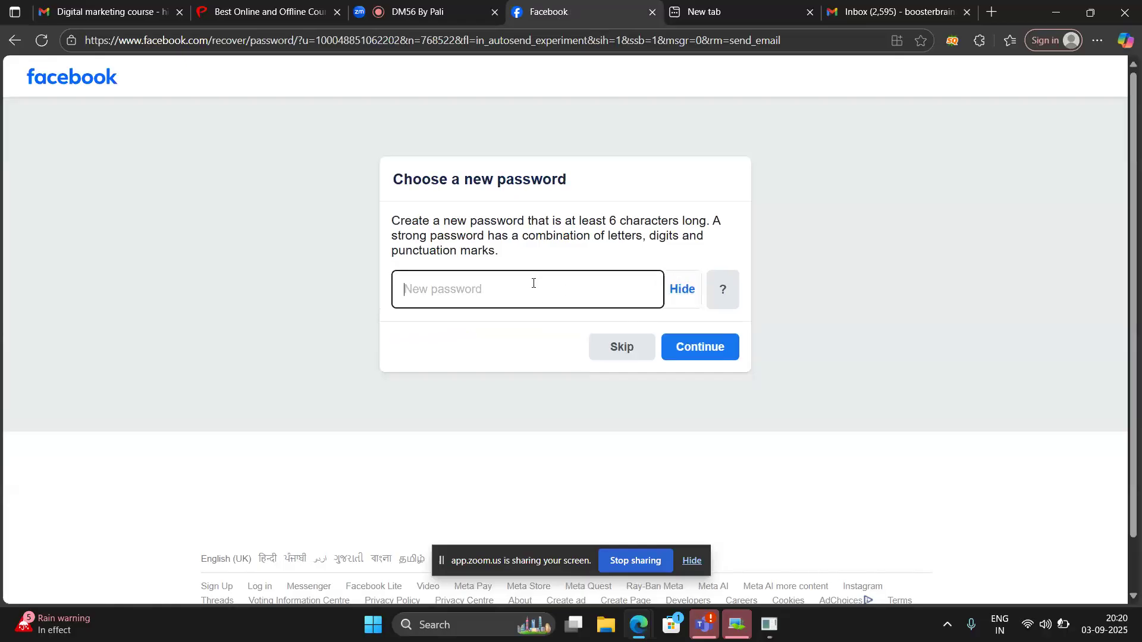
pyautogui.click(682, 301)
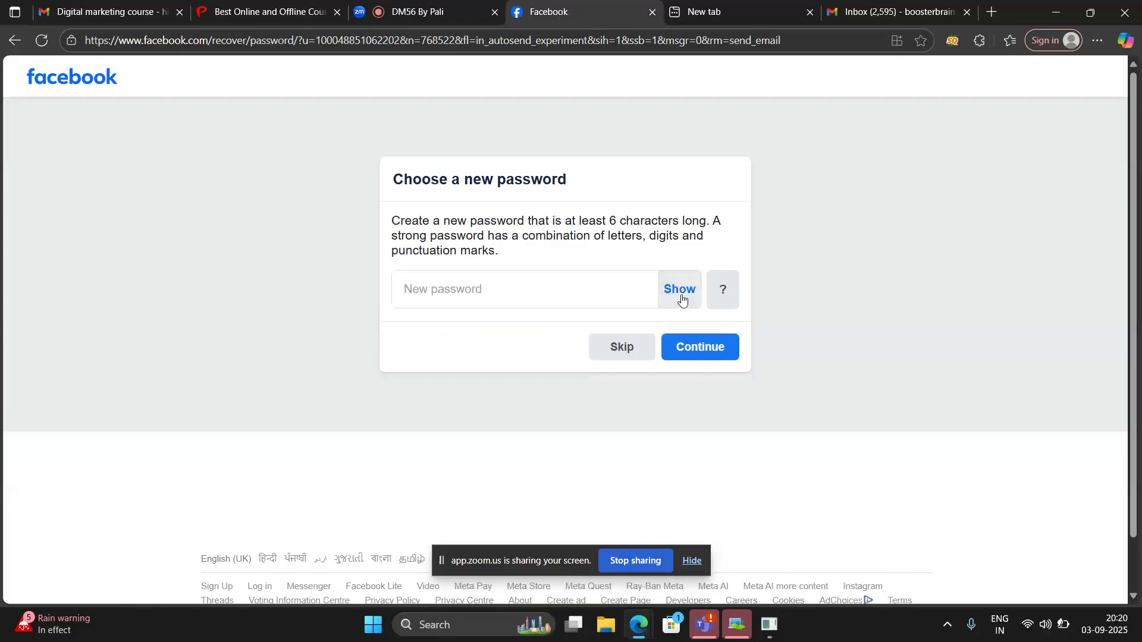
pyautogui.click(484, 289)
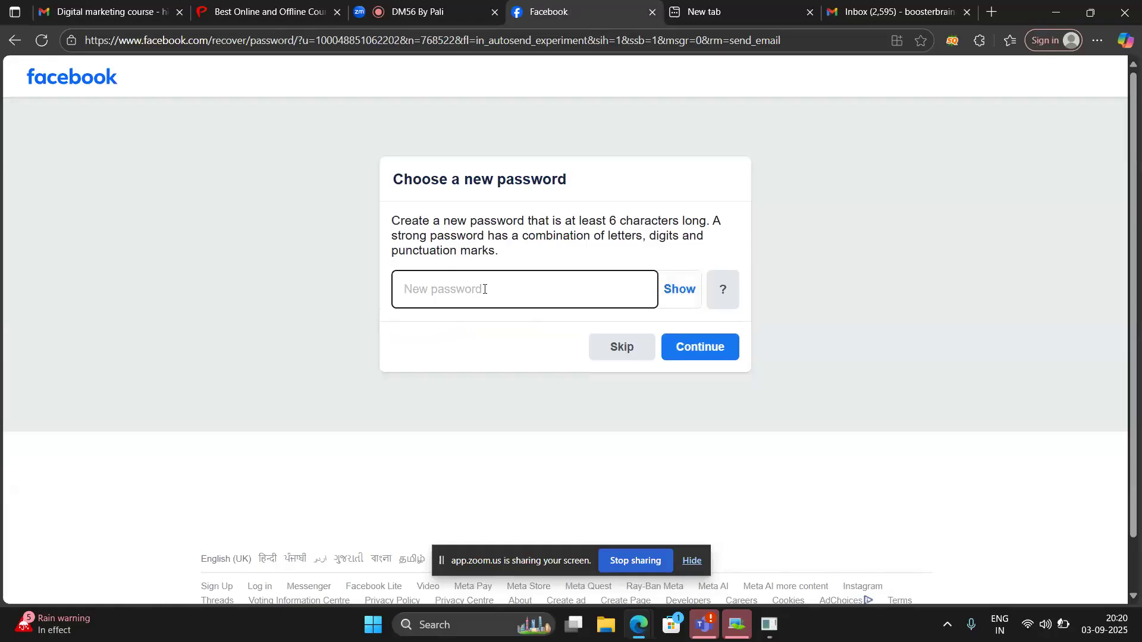
pyautogui.click(394, 13)
pyautogui.click(701, 198)
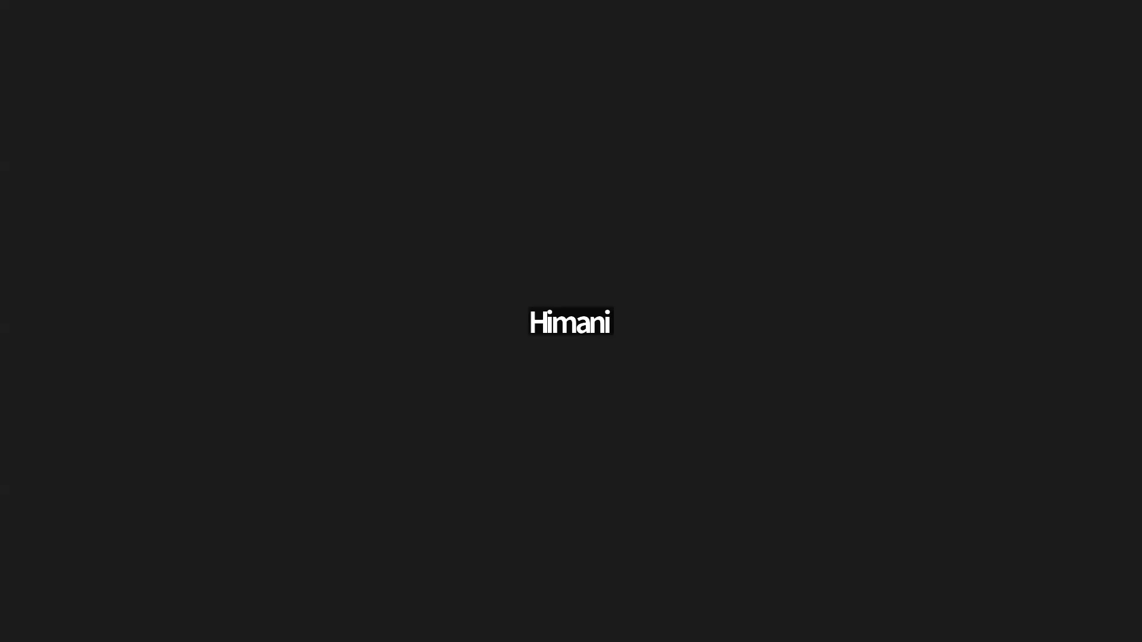
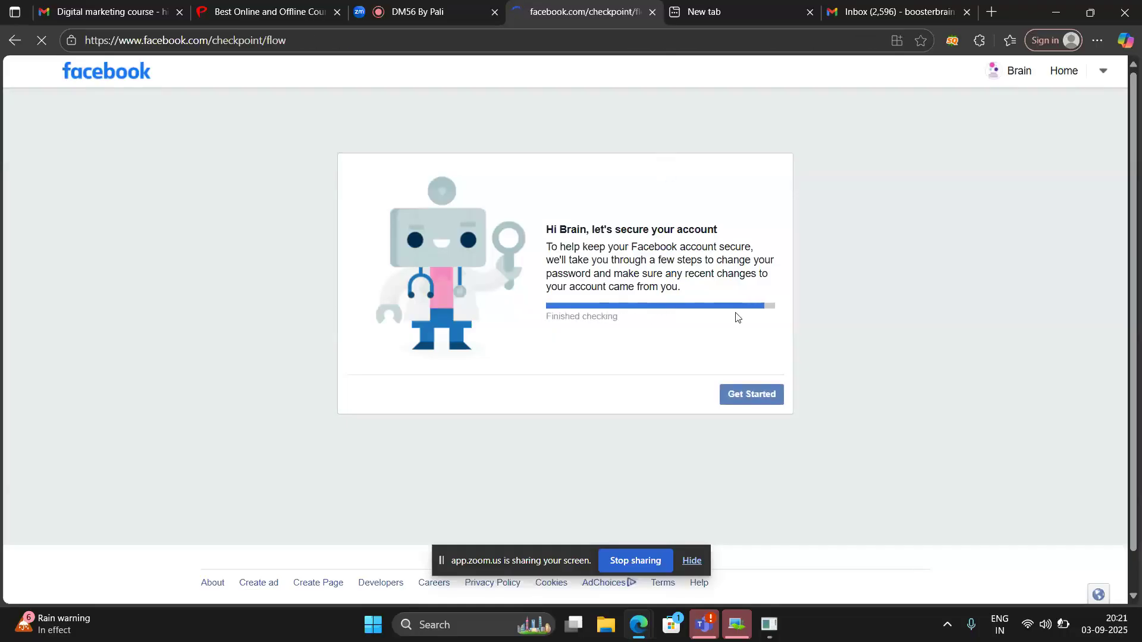
# Get through Facebook's security checkpoint and its password step, then go to Accounts Centre
pyautogui.click(754, 398)
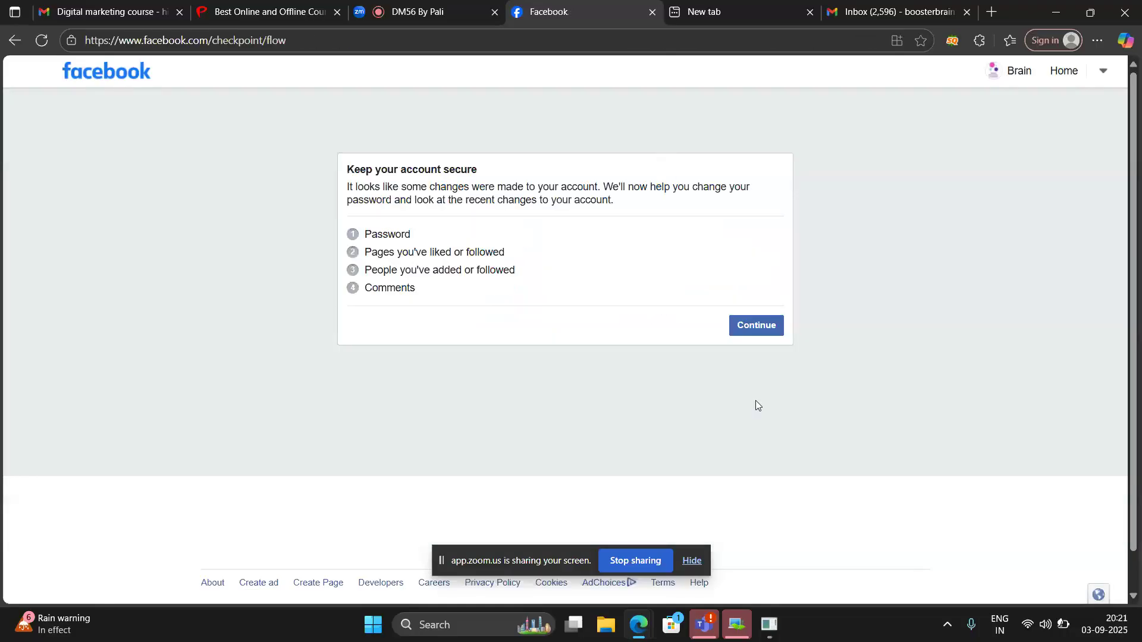
pyautogui.click(778, 330)
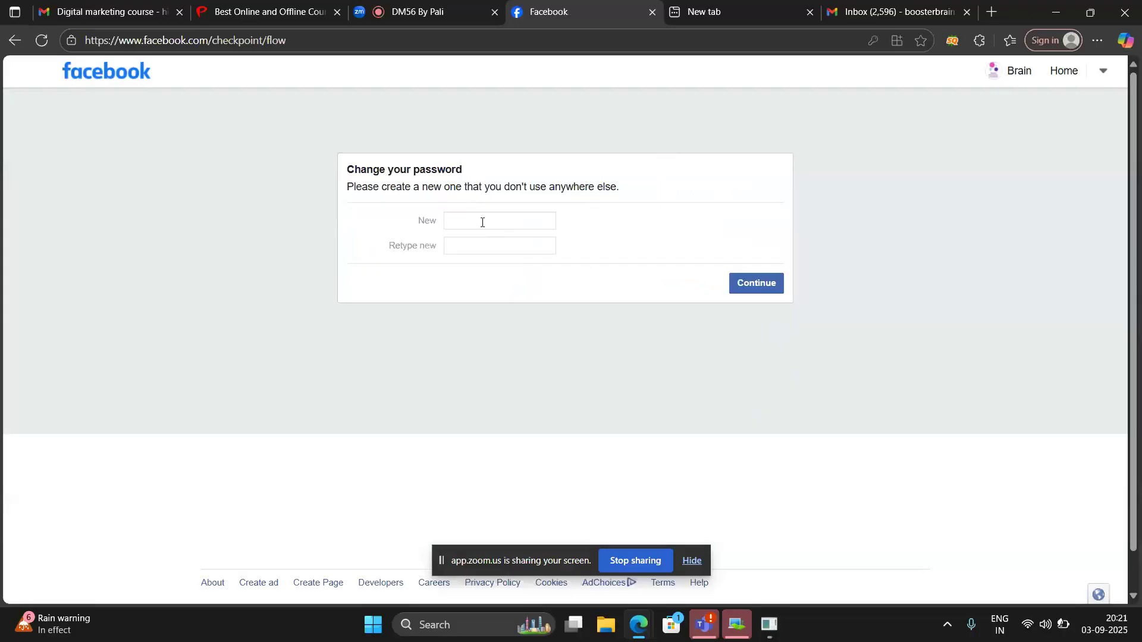
pyautogui.click(780, 290)
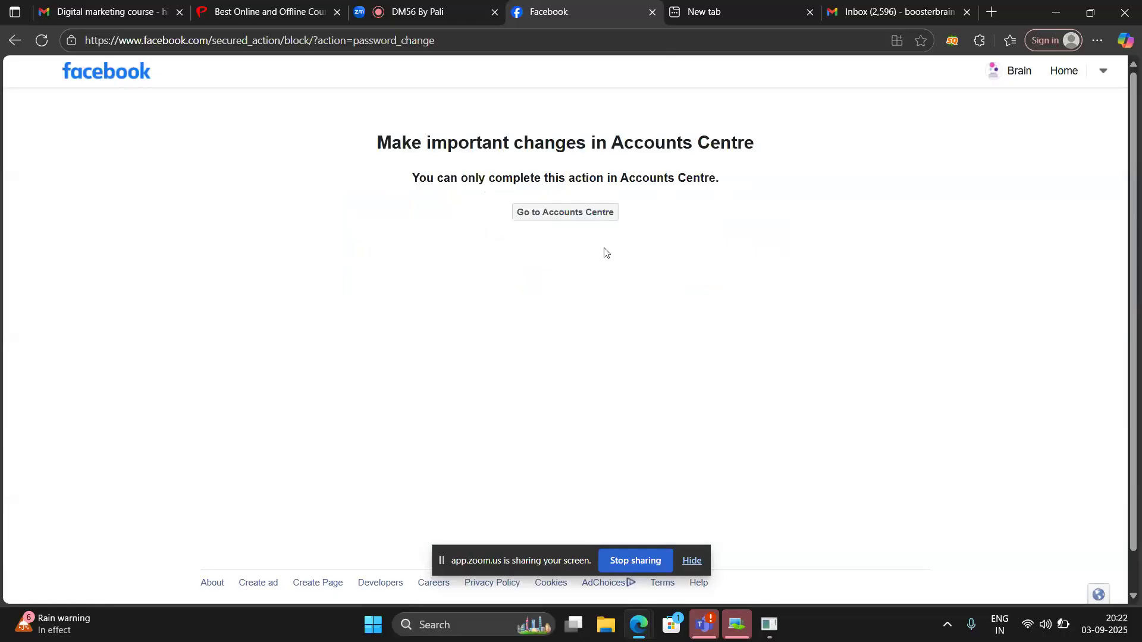
pyautogui.click(582, 209)
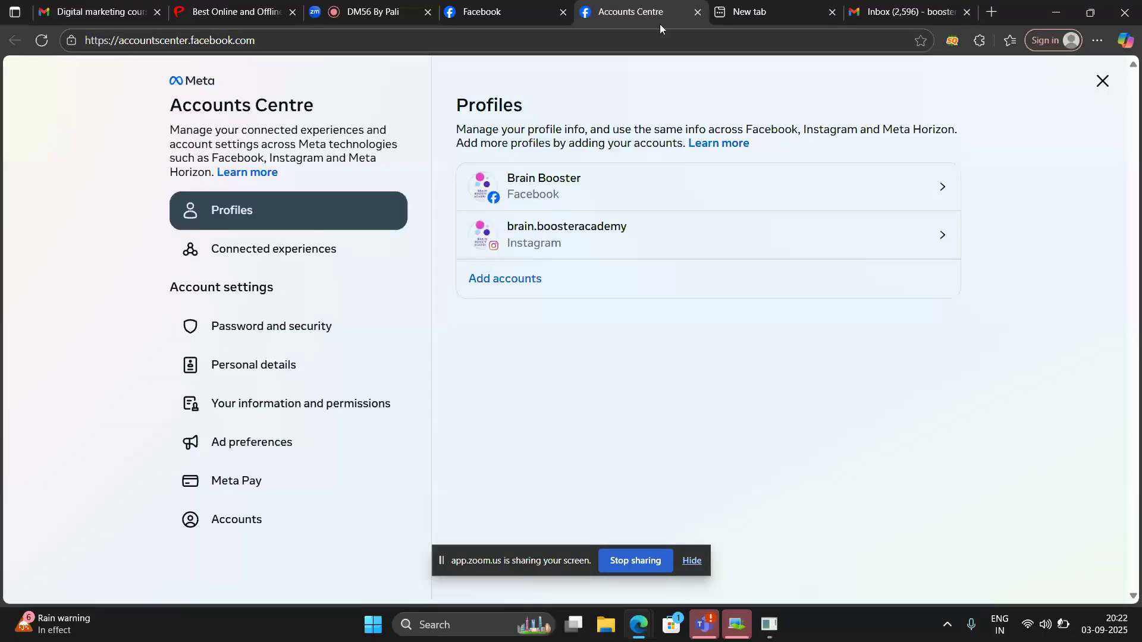
# Review the Facebook profile's details, raise the screen brightness, then move to the empty new tab
pyautogui.click(687, 188)
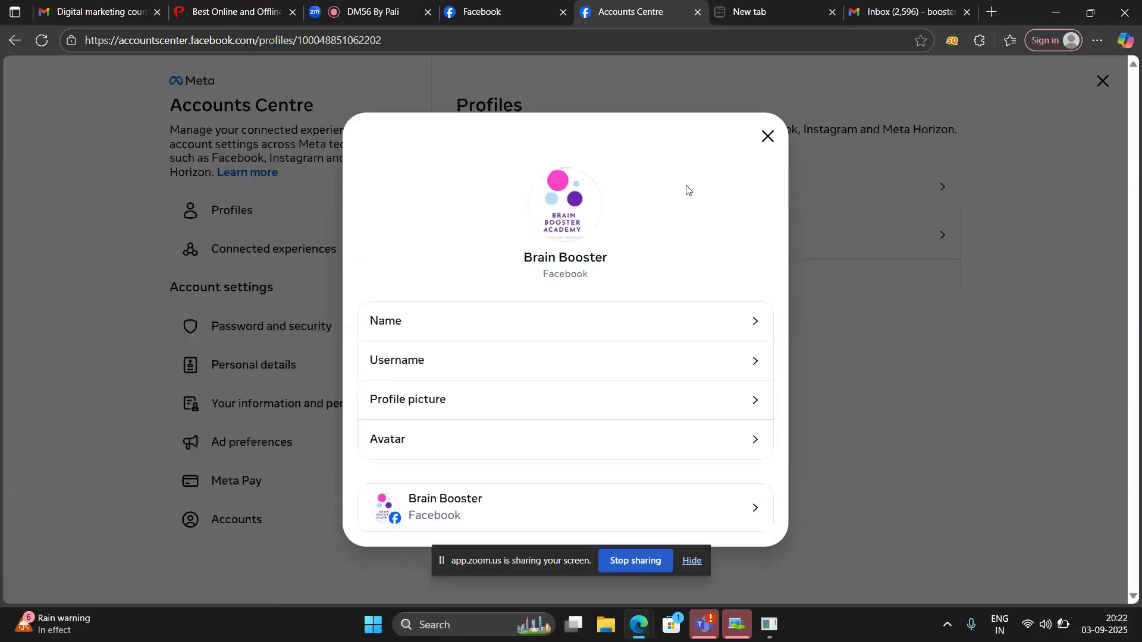
pyautogui.click(767, 138)
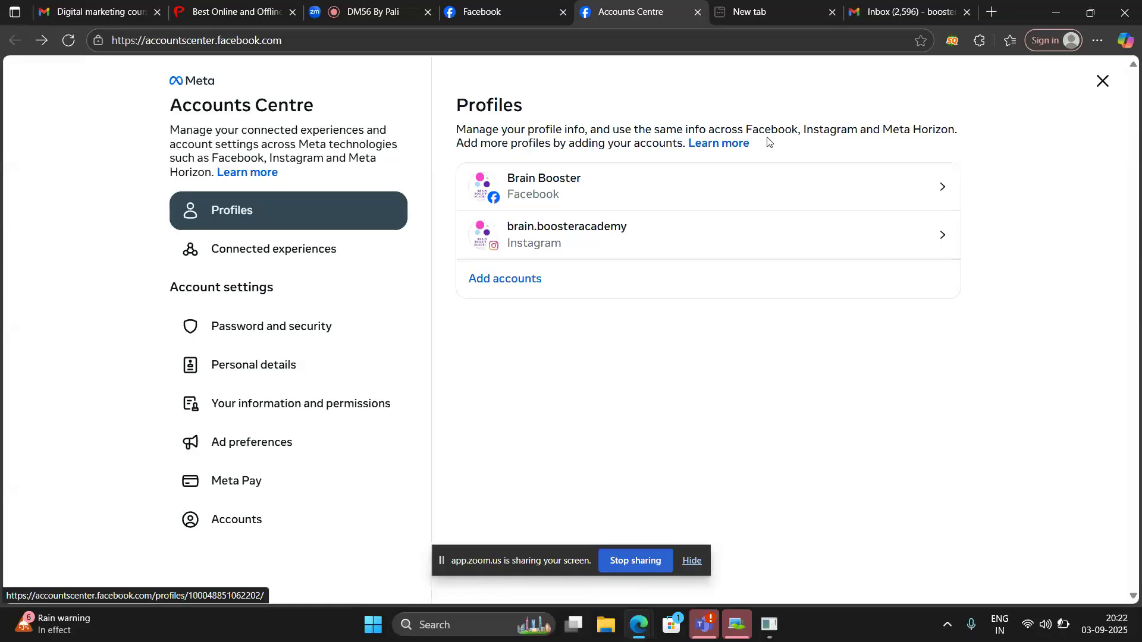
pyautogui.click(1069, 625)
pyautogui.moveTo(1030, 494); pyautogui.dragTo(1071, 496)
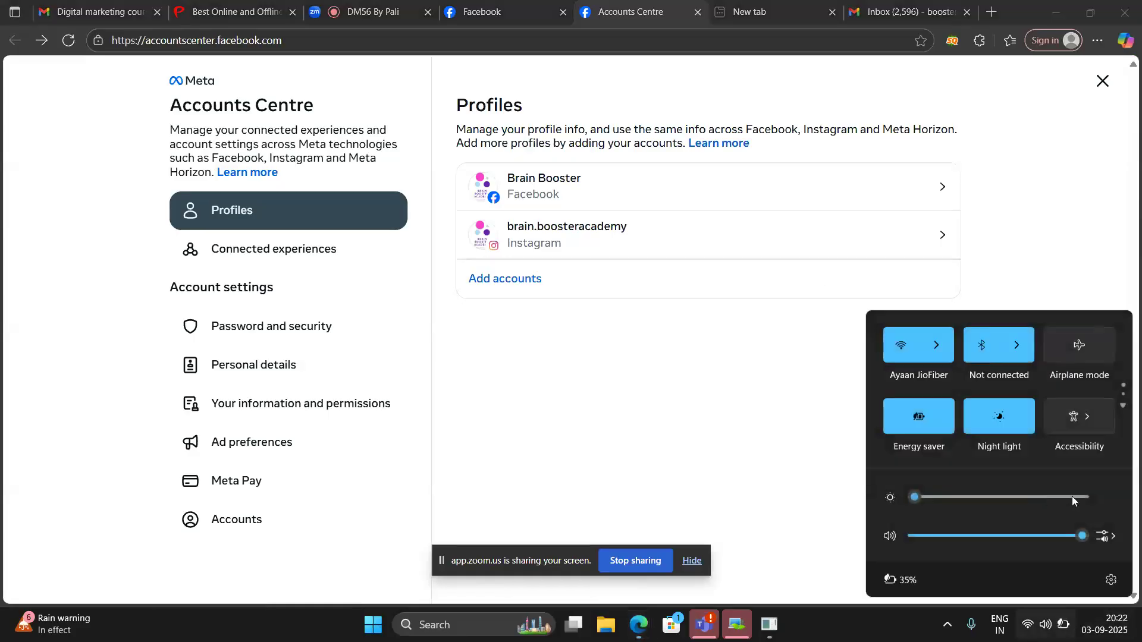
pyautogui.click(669, 396)
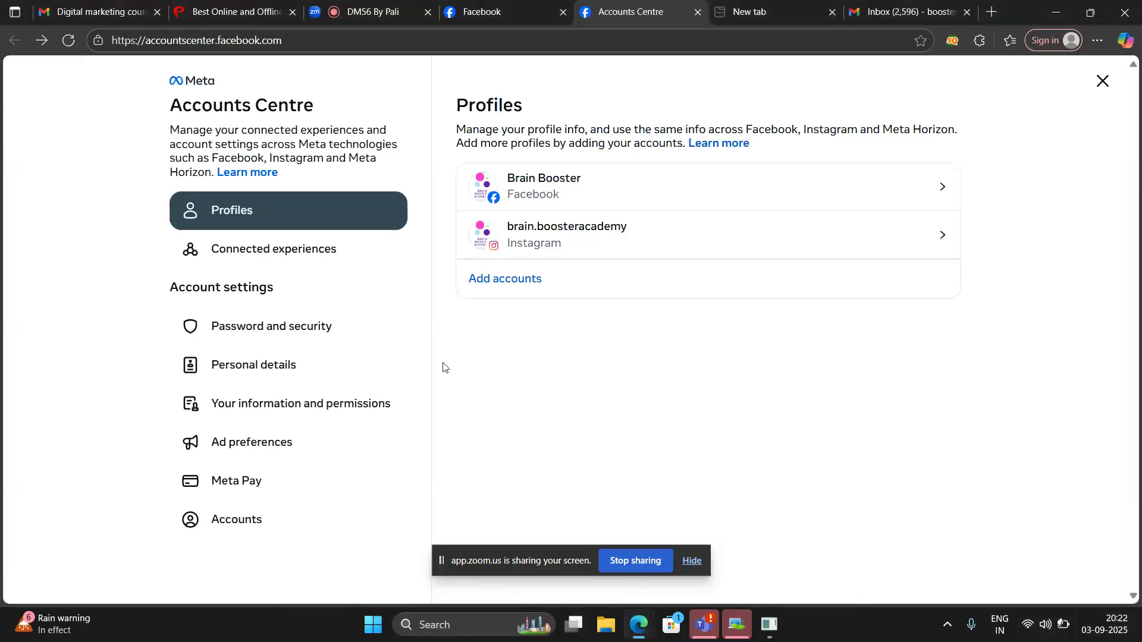
pyautogui.click(531, 18)
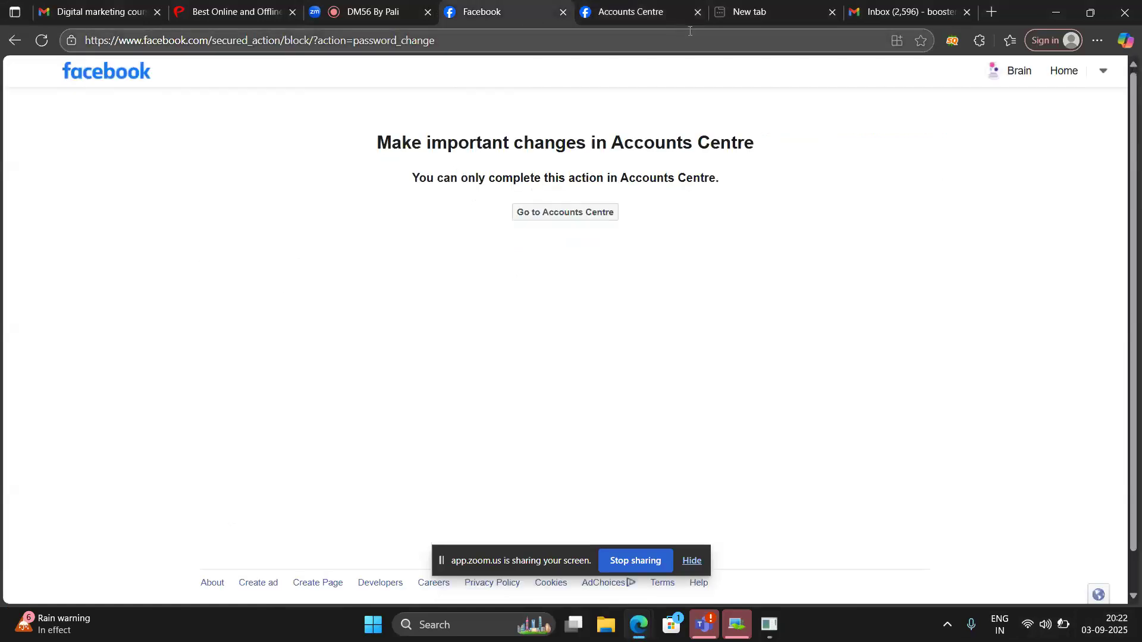
pyautogui.click(761, 13)
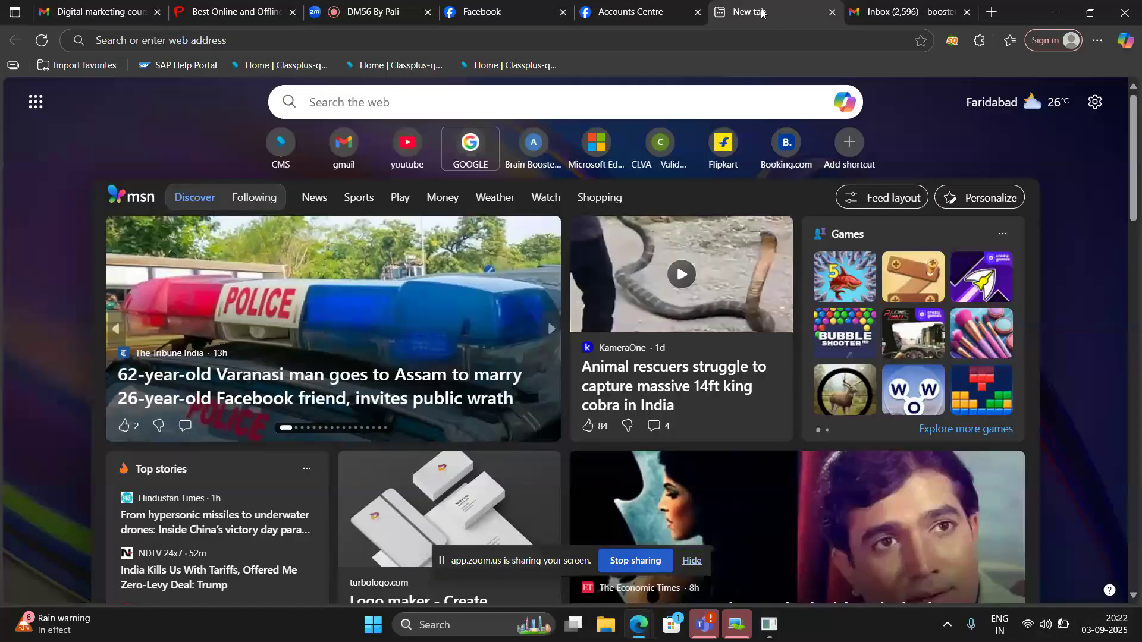
# Search Google for 'ads manager' and open Meta's Ads Manager from the results
pyautogui.click(470, 153)
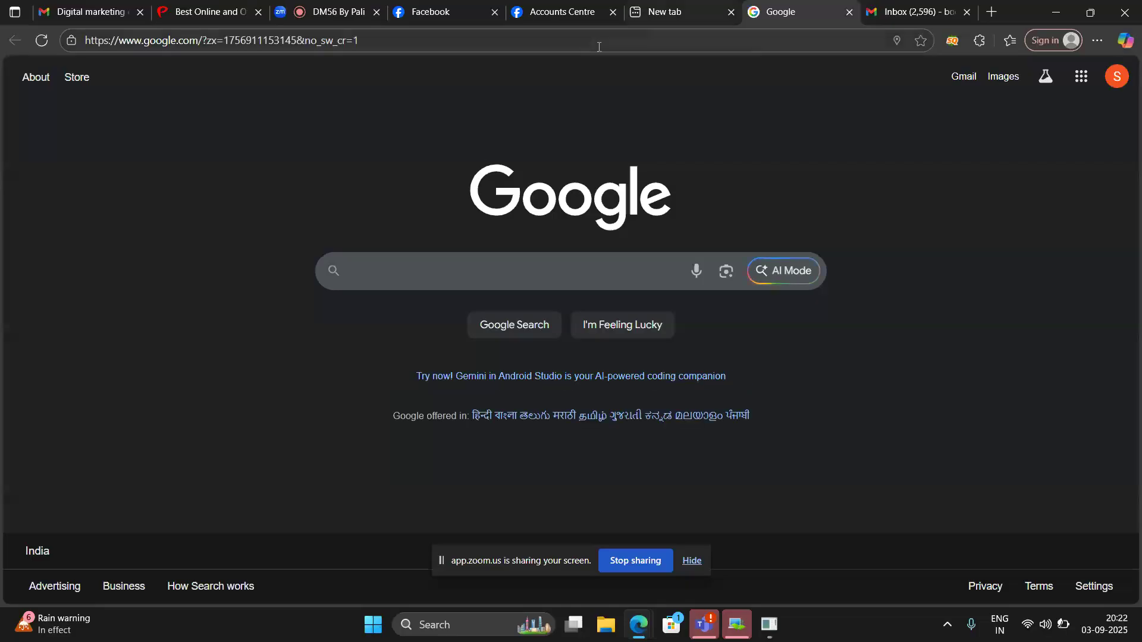
pyautogui.click(432, 260)
pyautogui.write('ads')
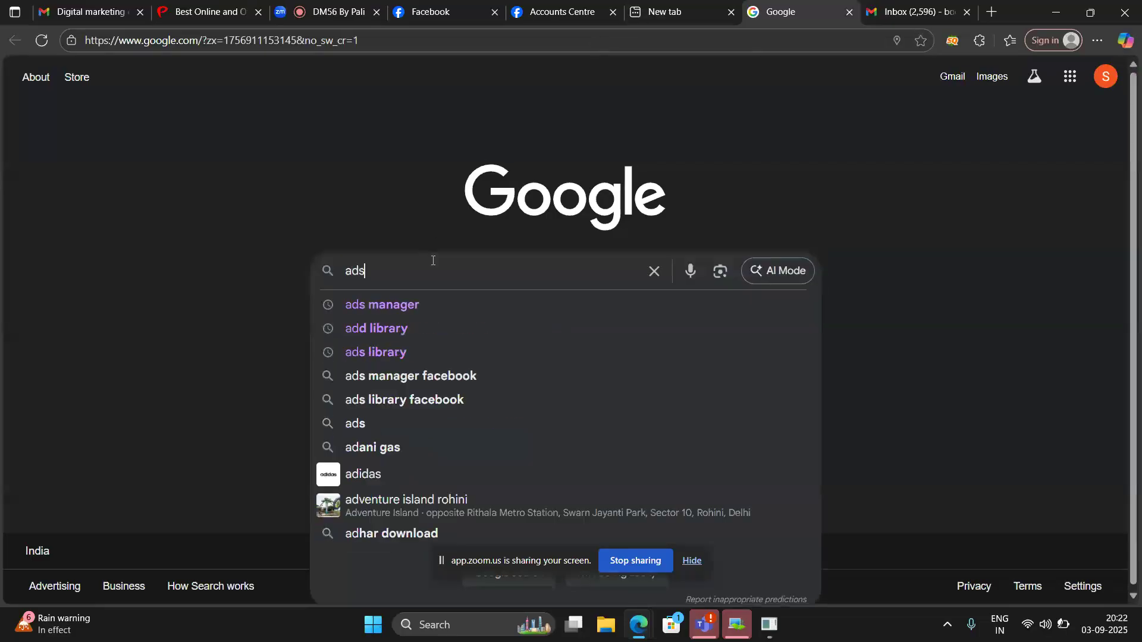
pyautogui.click(422, 300)
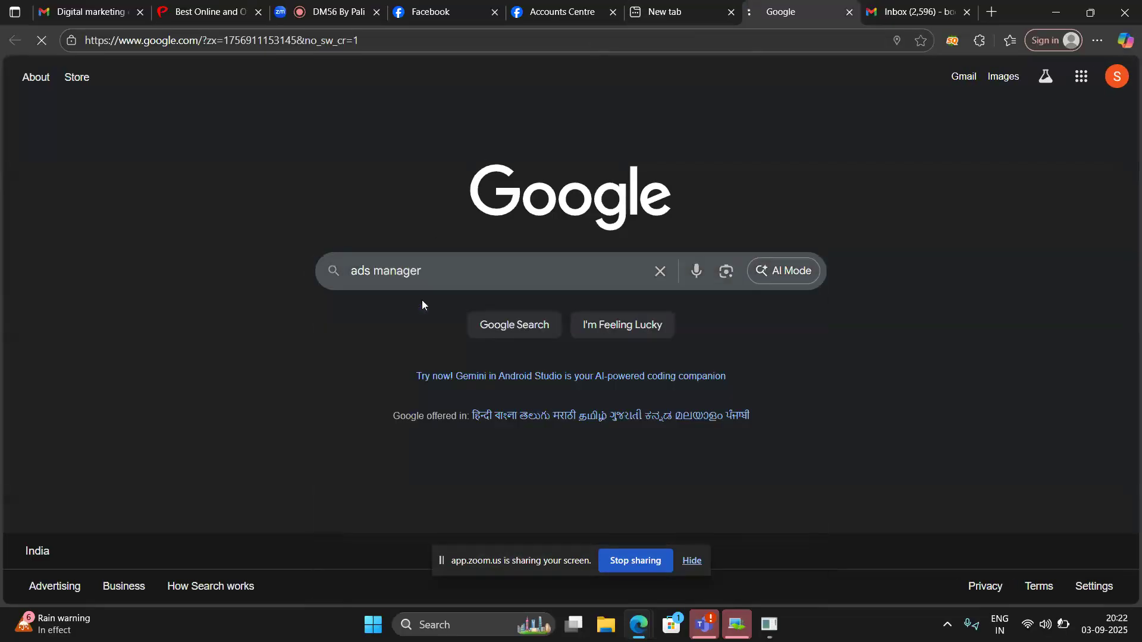
pyautogui.click(322, 220)
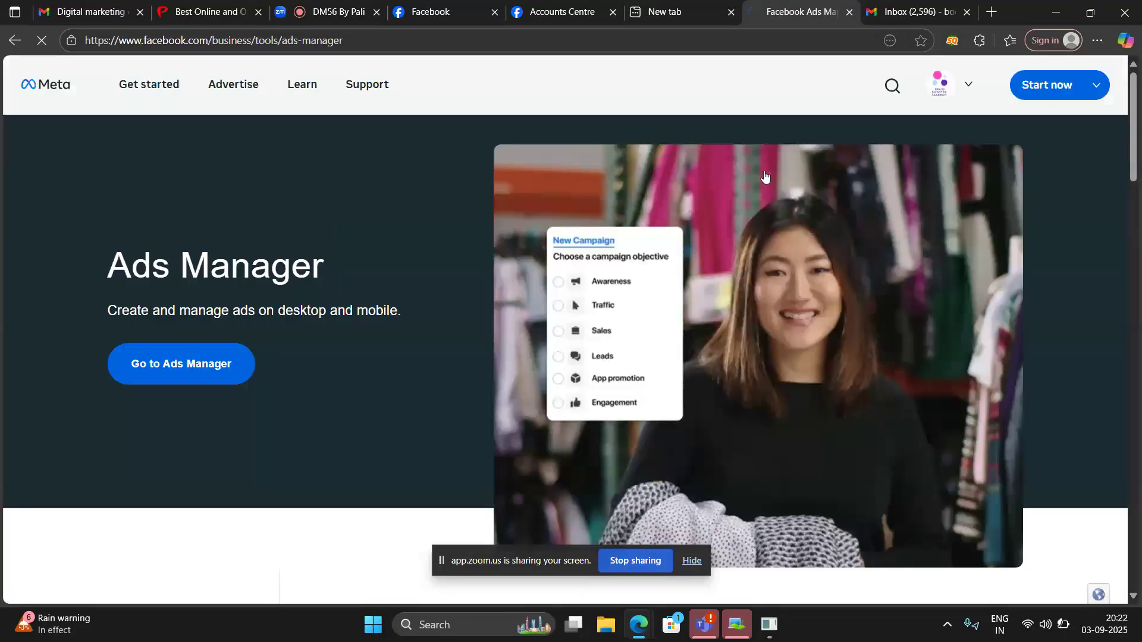
pyautogui.click(220, 378)
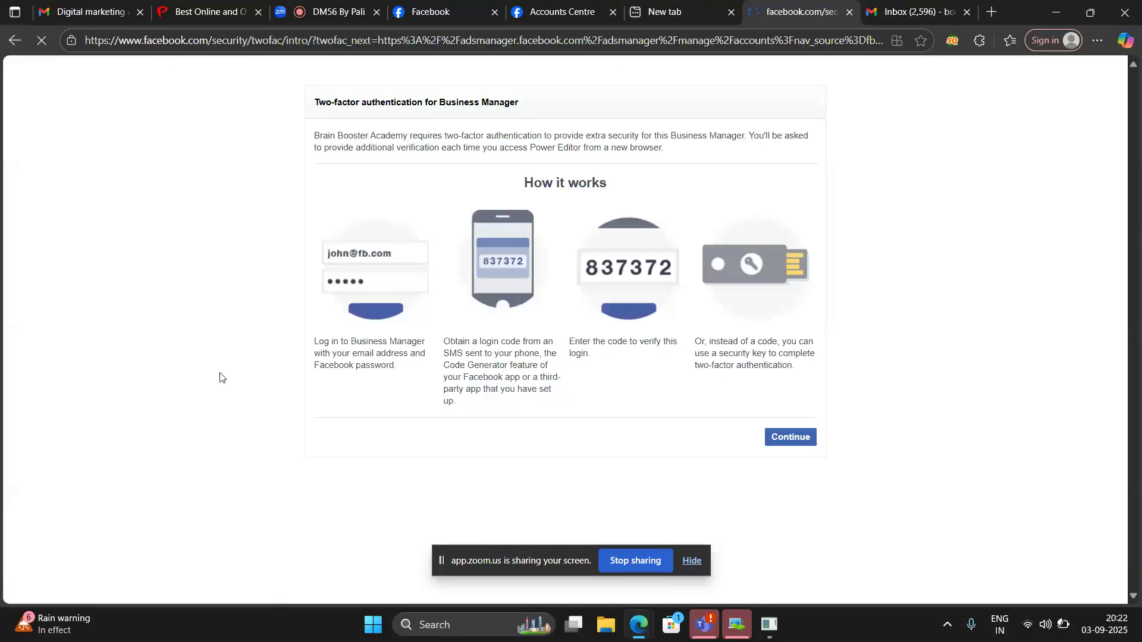
pyautogui.click(782, 437)
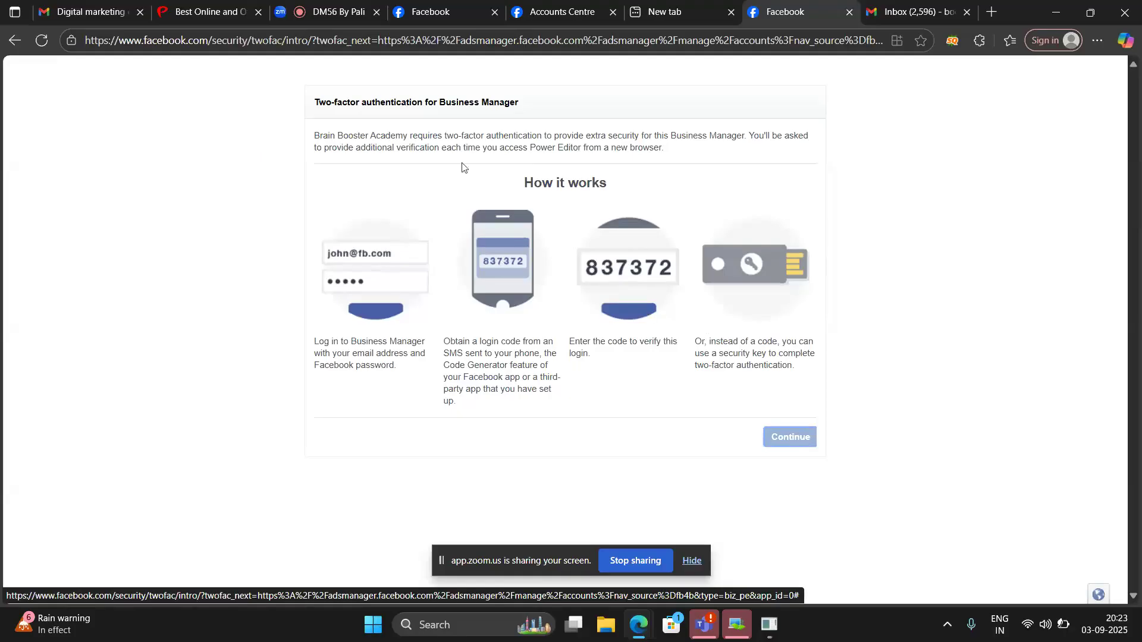
pyautogui.click(43, 40)
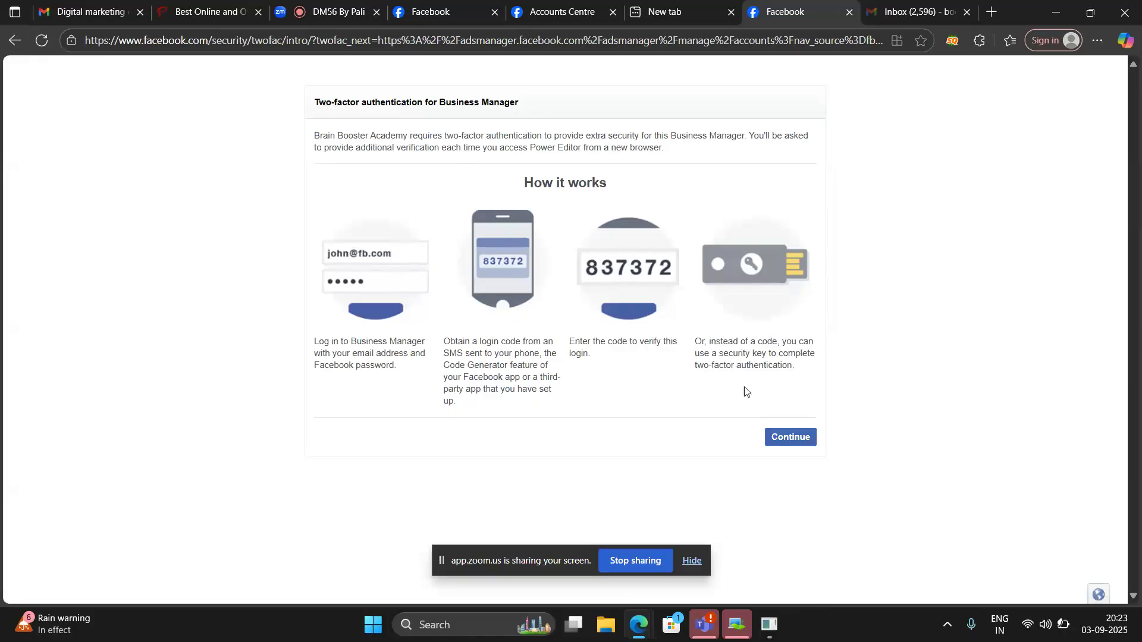
pyautogui.click(790, 438)
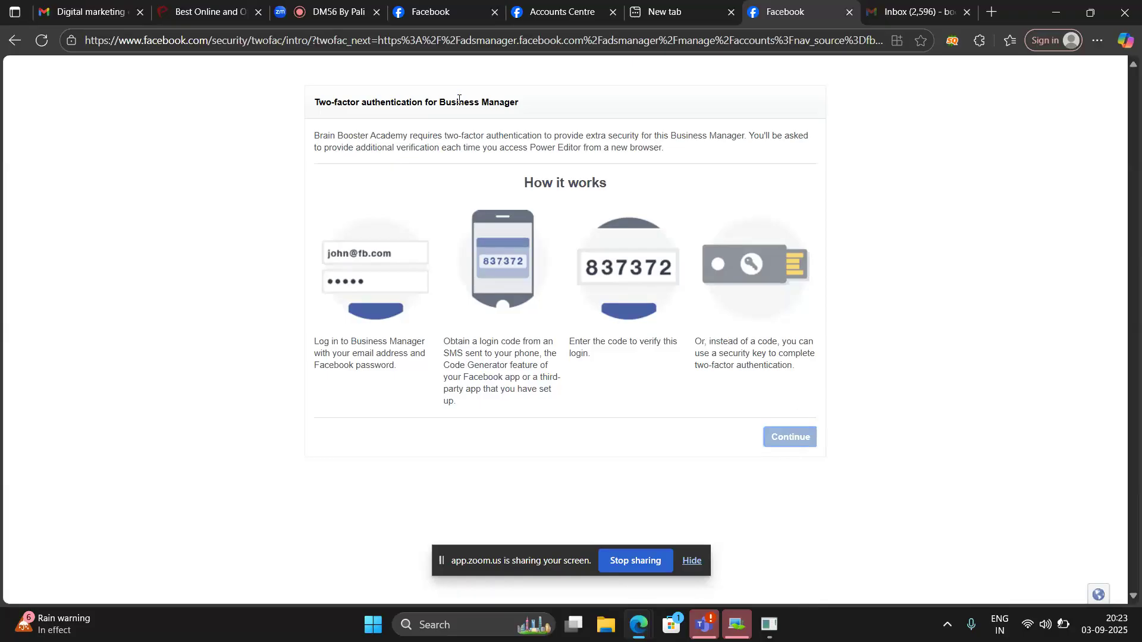
pyautogui.click(3, 48)
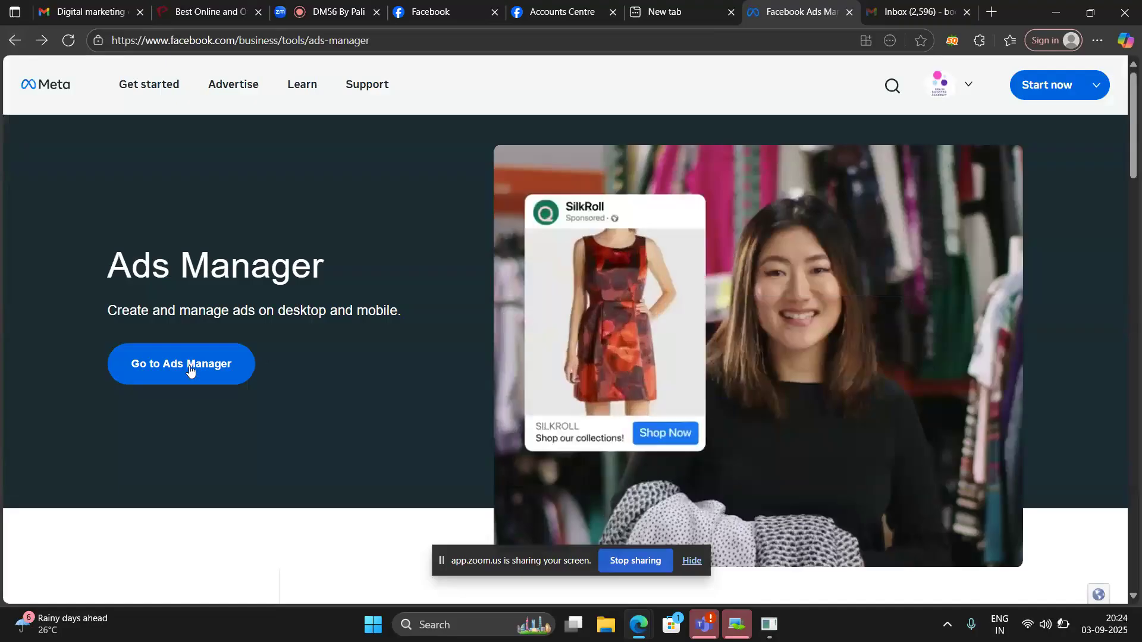
pyautogui.click(162, 371)
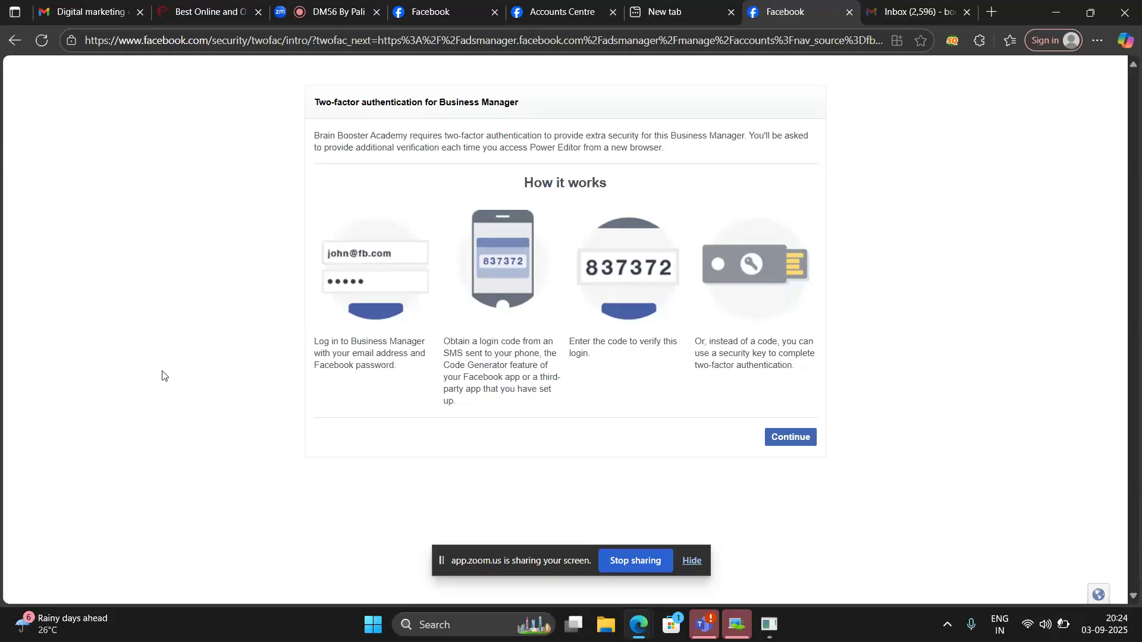
pyautogui.click(793, 434)
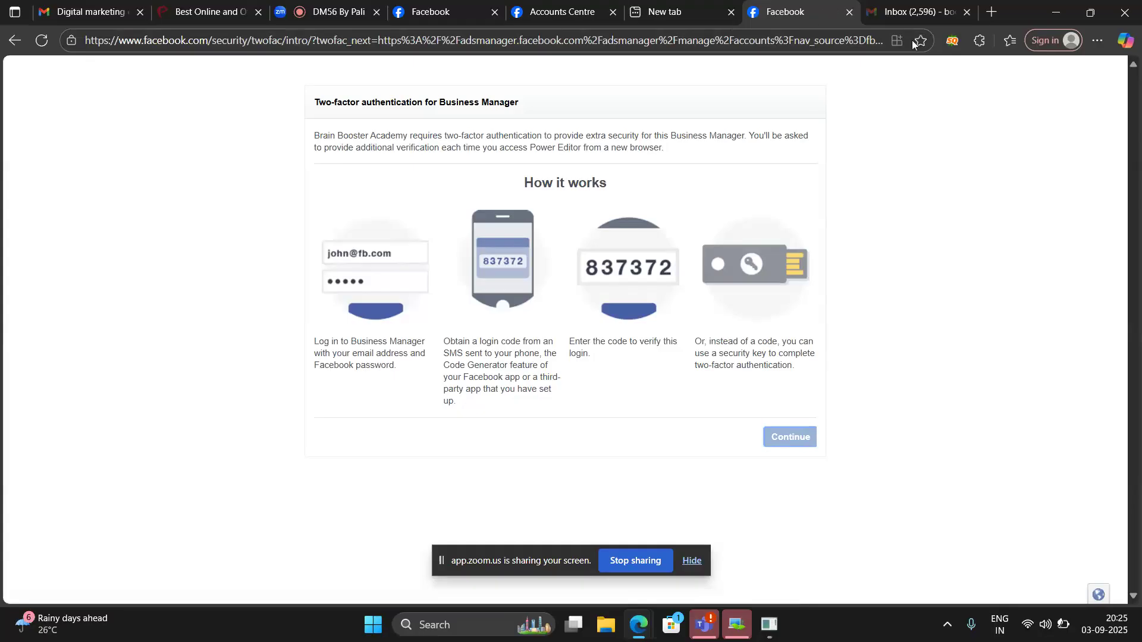
# In a new tab, search Google for 'facebook login'
pyautogui.click(991, 12)
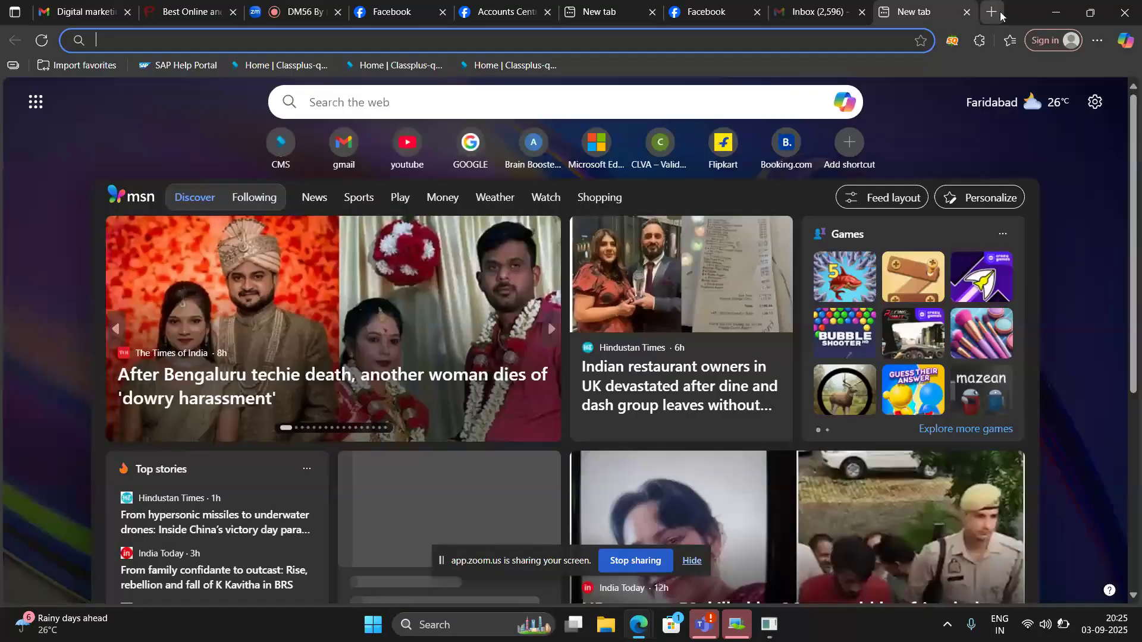
pyautogui.click(470, 146)
pyautogui.click(589, 280)
pyautogui.write('fa')
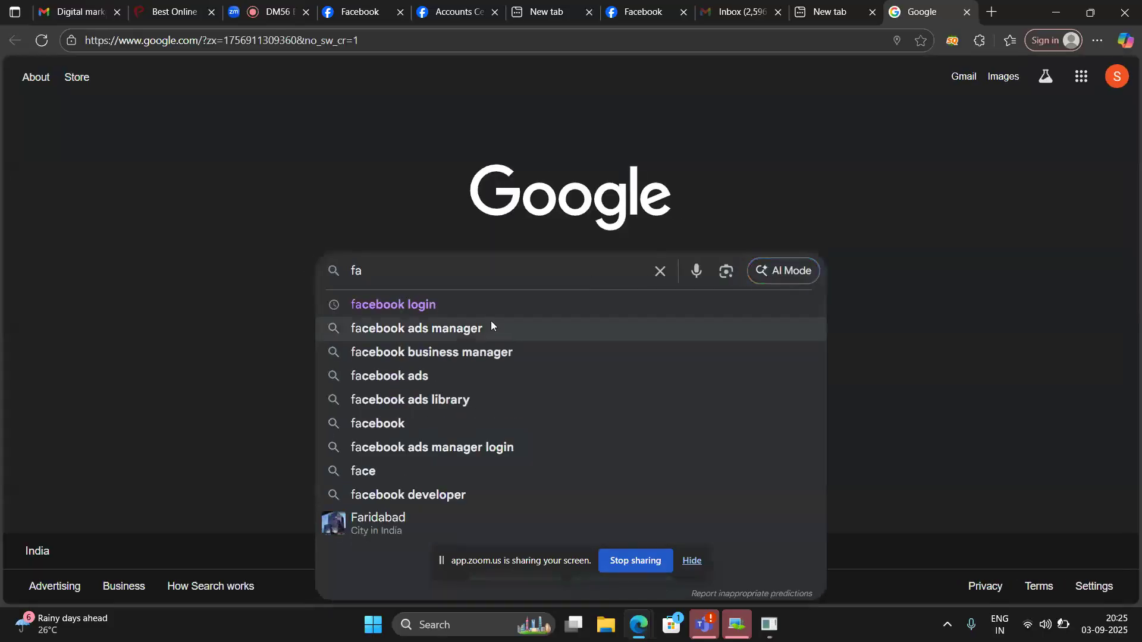
pyautogui.click(487, 308)
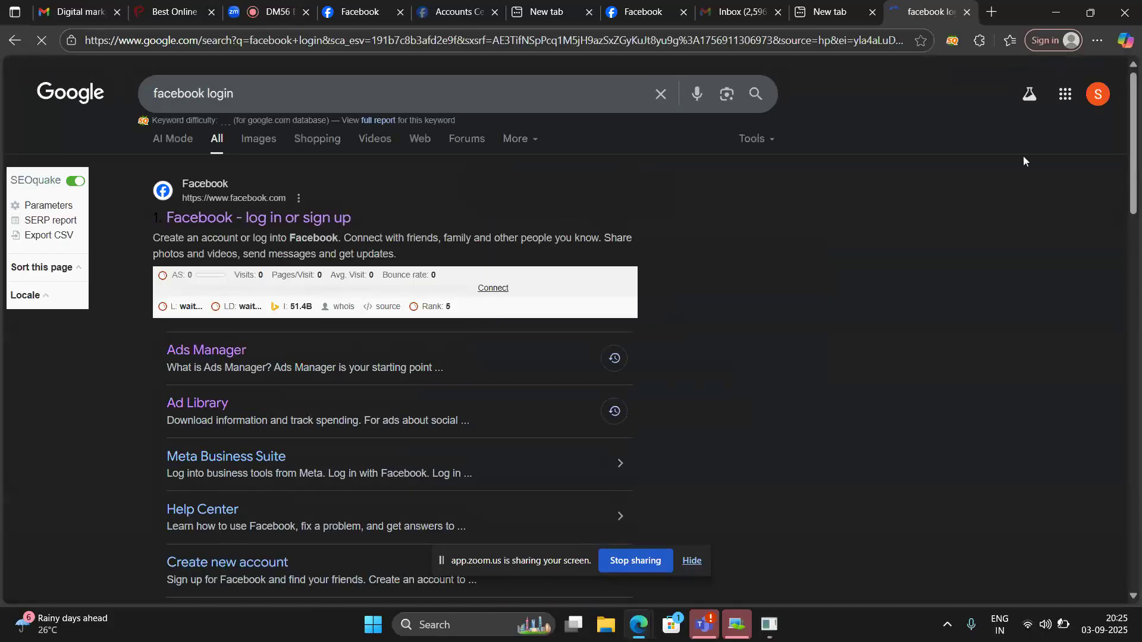
# Switch Google to another signed-in account, search 'facebook login' again and open Facebook
pyautogui.click(1093, 96)
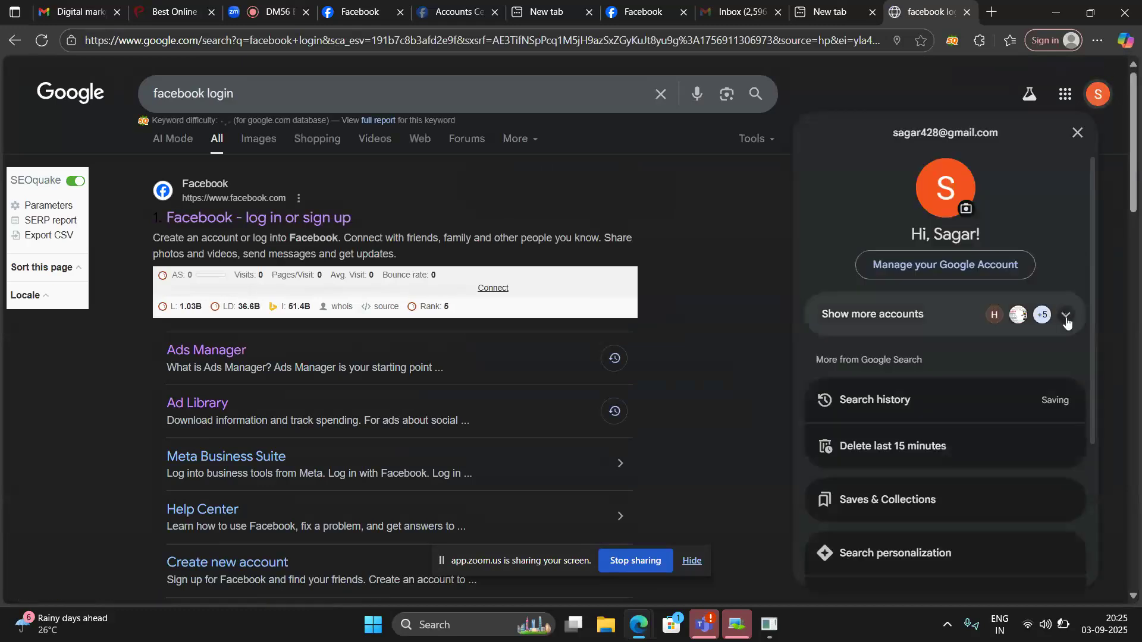
pyautogui.click(1067, 315)
pyautogui.click(961, 421)
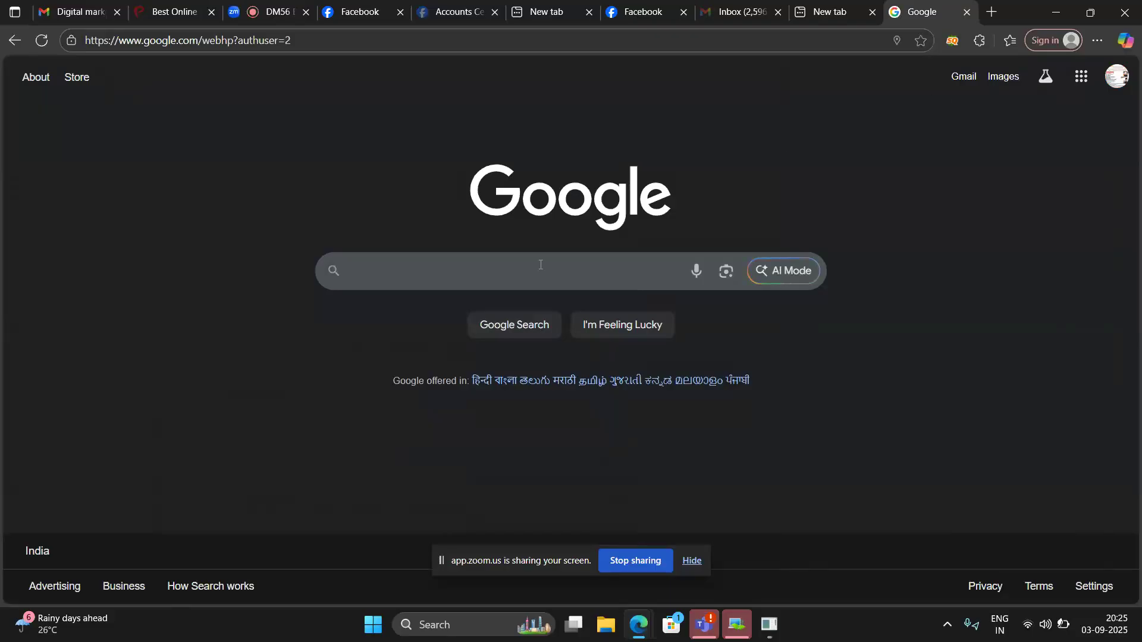
pyautogui.click(501, 286)
pyautogui.write('f')
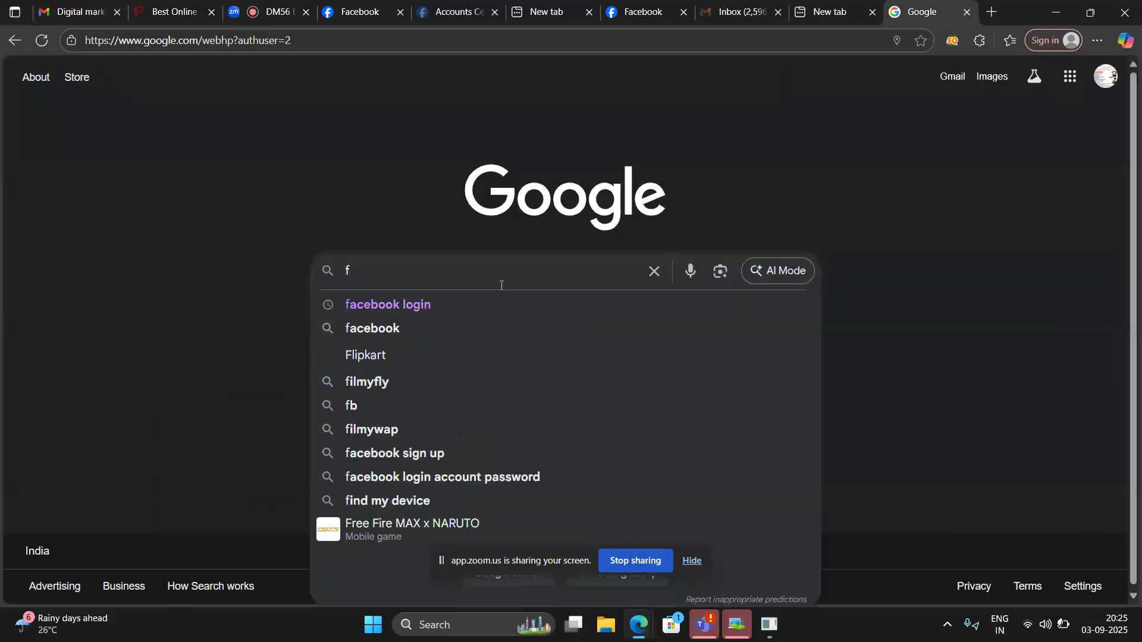
pyautogui.click(459, 305)
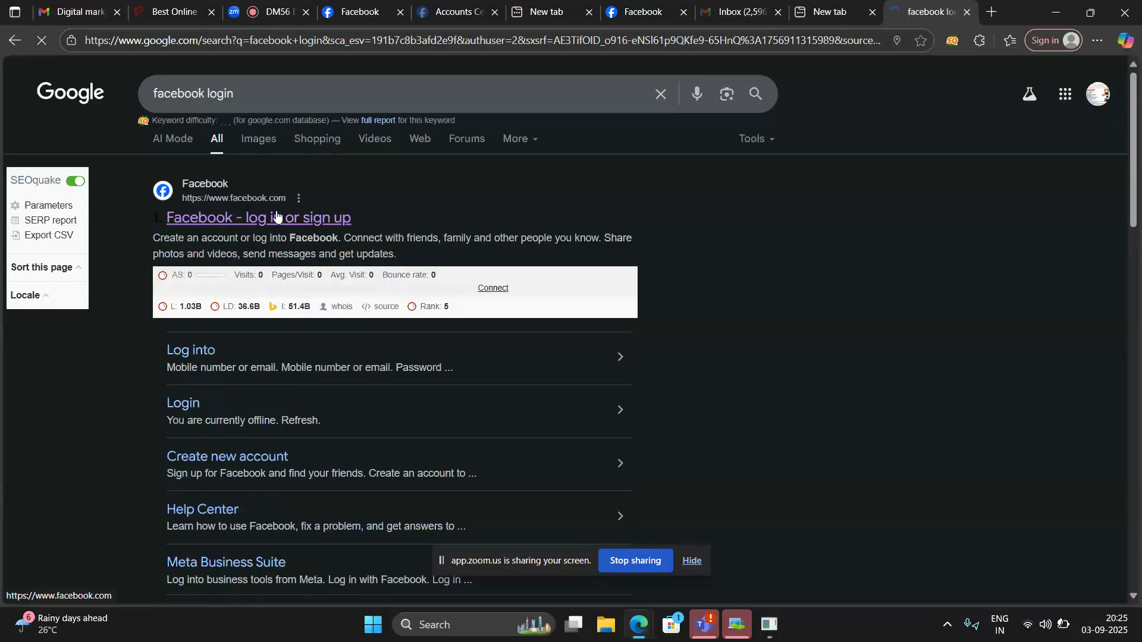
pyautogui.click(278, 216)
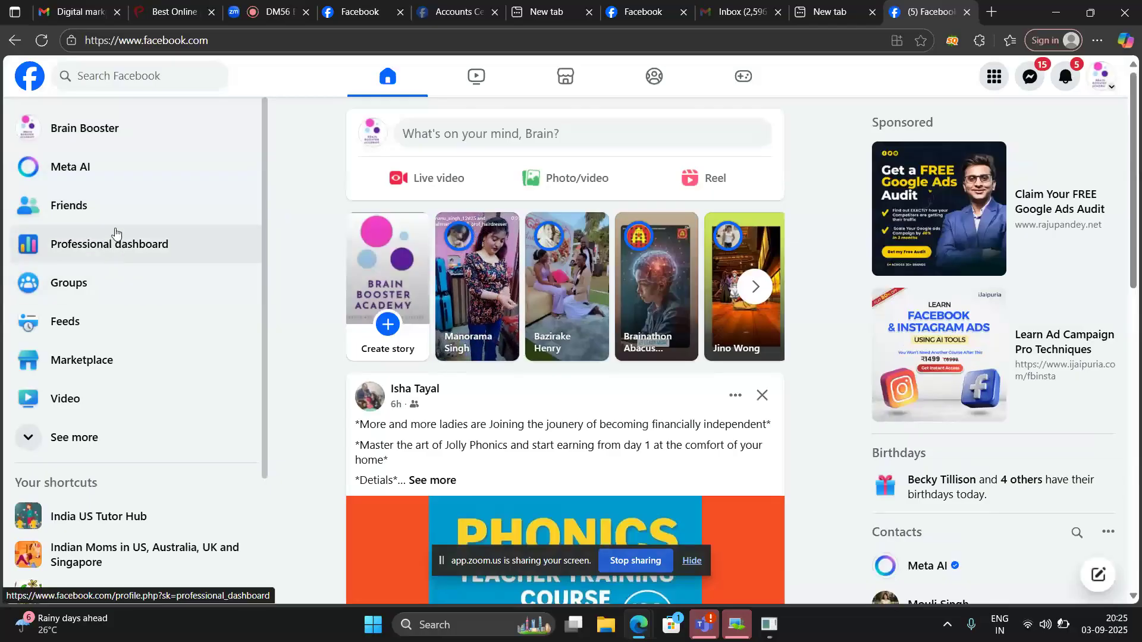
pyautogui.scroll(-3, 120, 365)
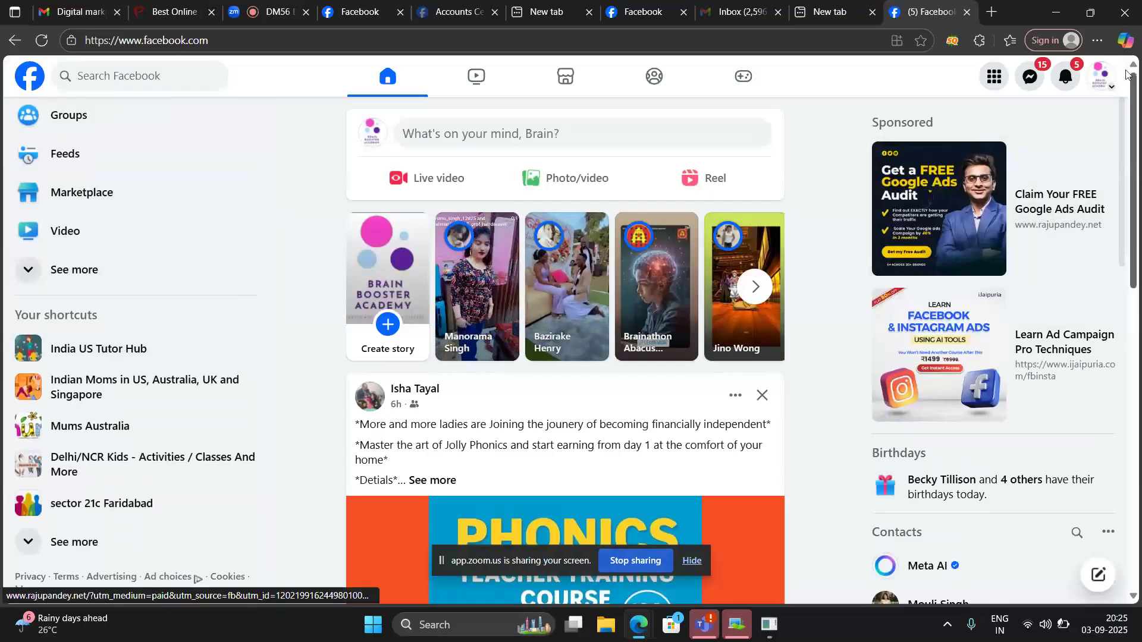
pyautogui.click(1110, 89)
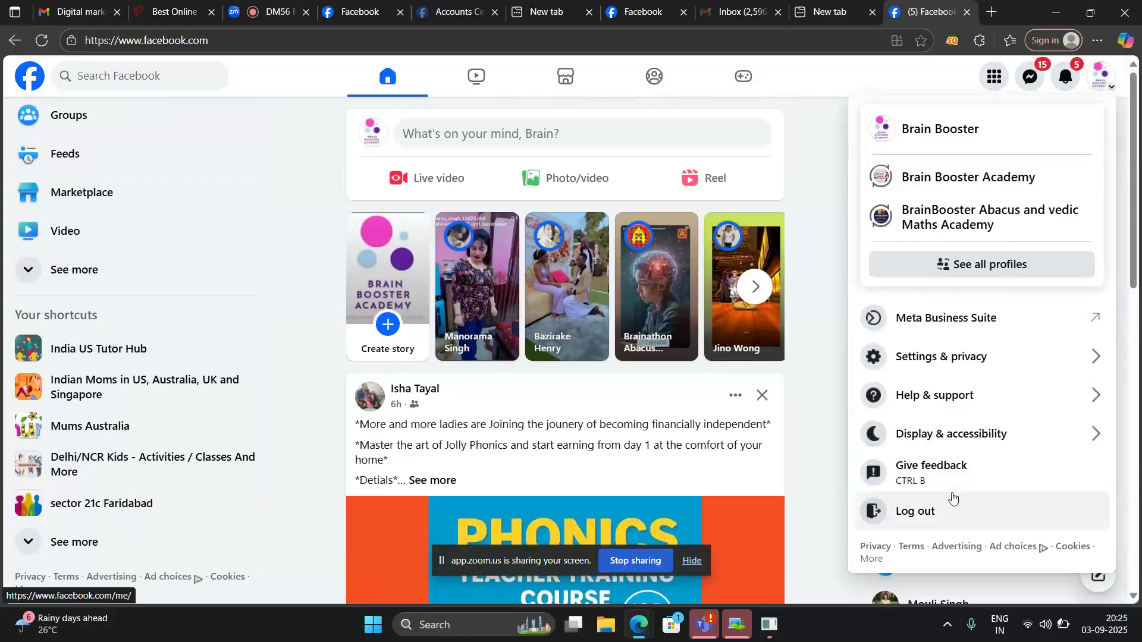
pyautogui.scroll(-1, 955, 499)
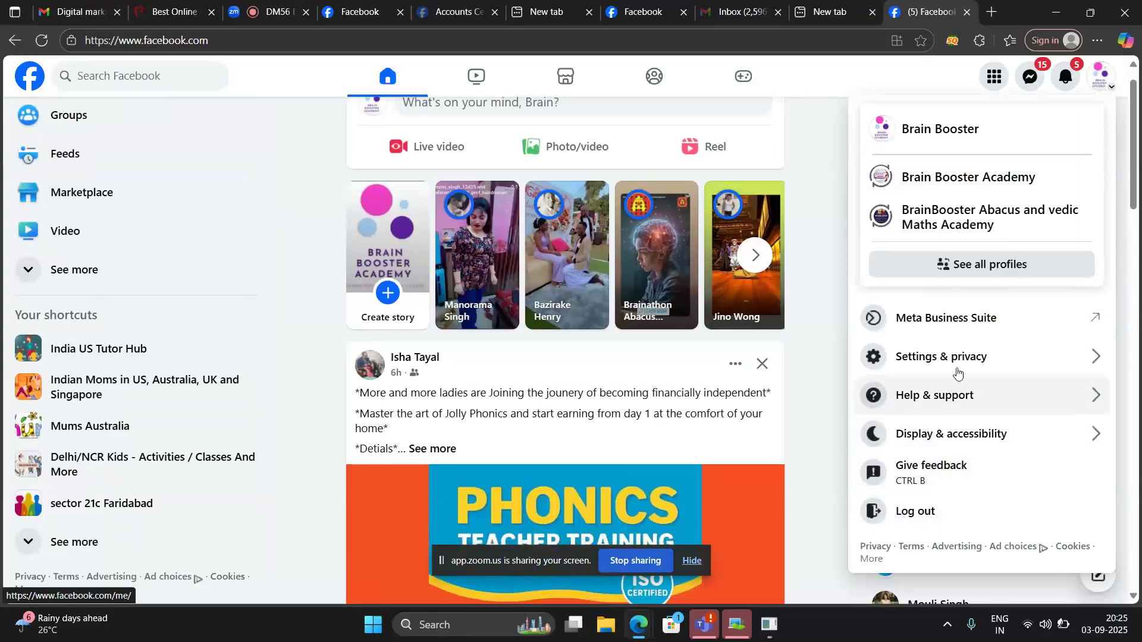
pyautogui.click(955, 358)
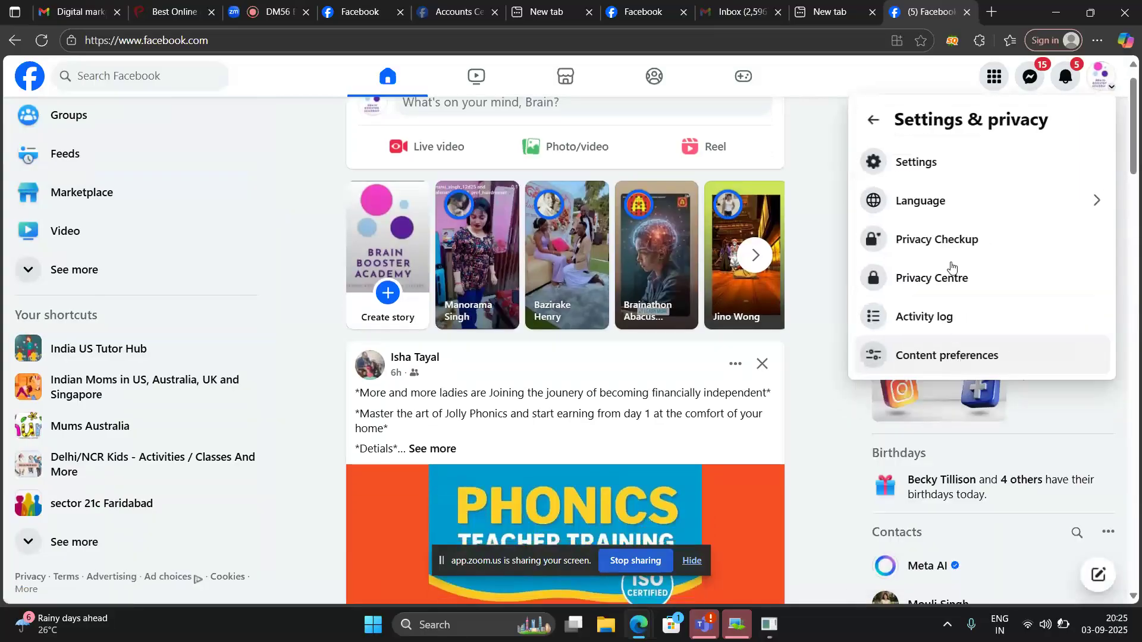
pyautogui.click(923, 168)
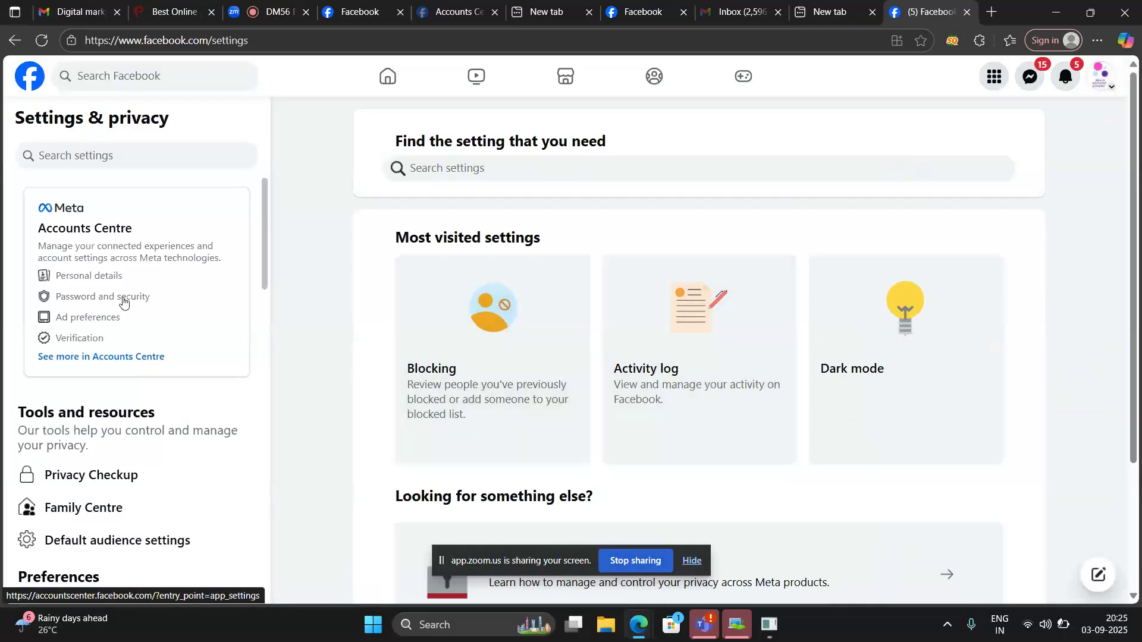
pyautogui.click(107, 298)
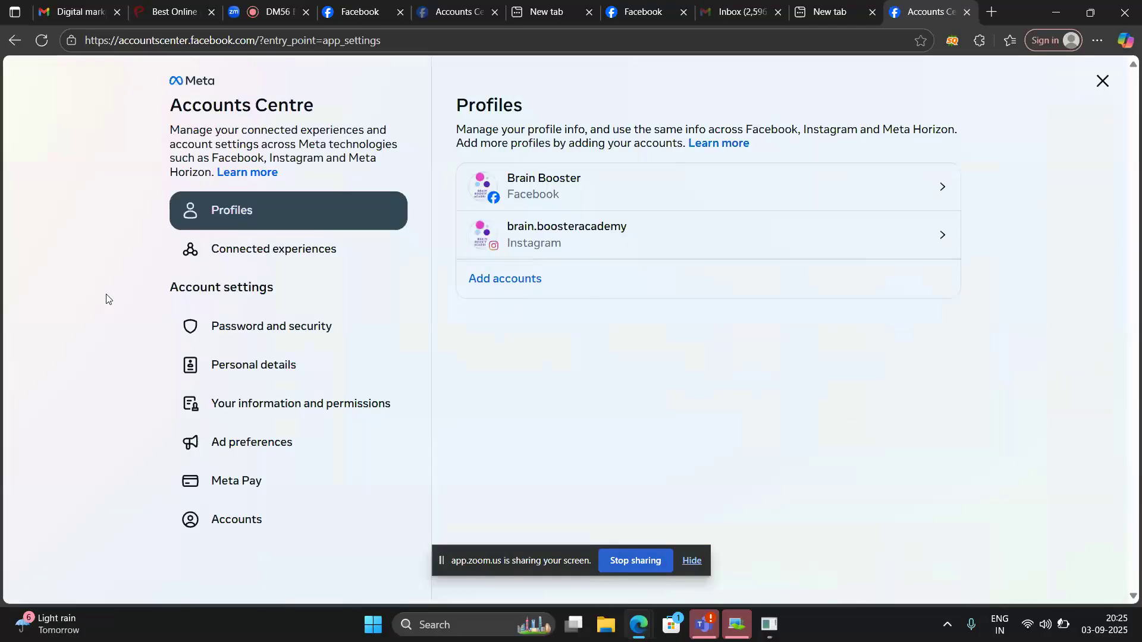
# Start two-factor authentication for the Facebook account under Password and security
pyautogui.click(305, 325)
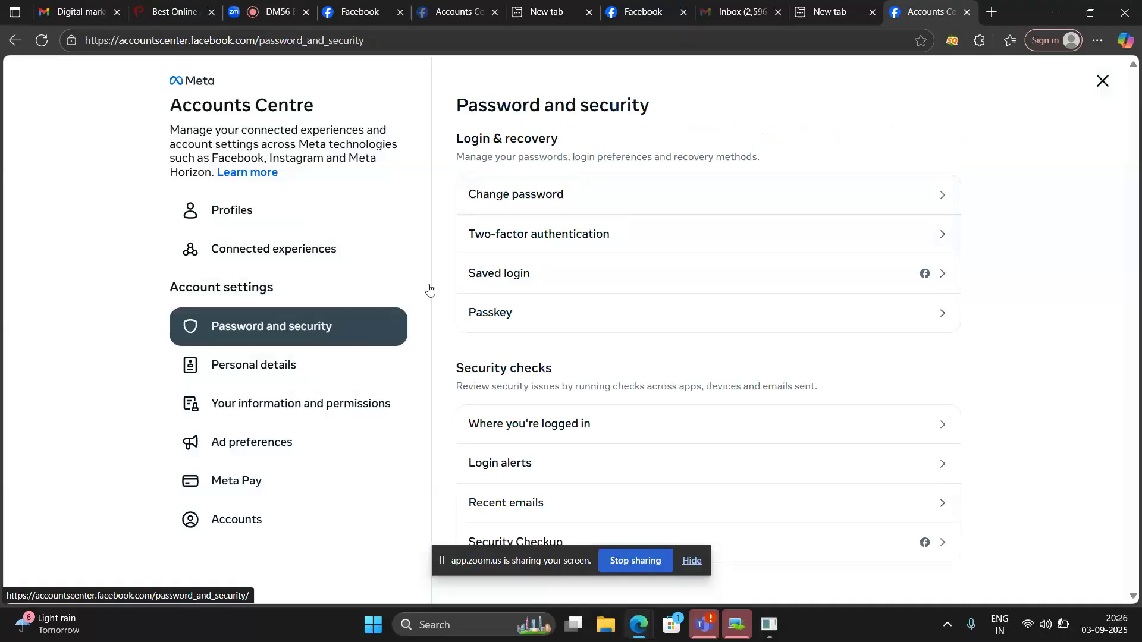
pyautogui.click(694, 242)
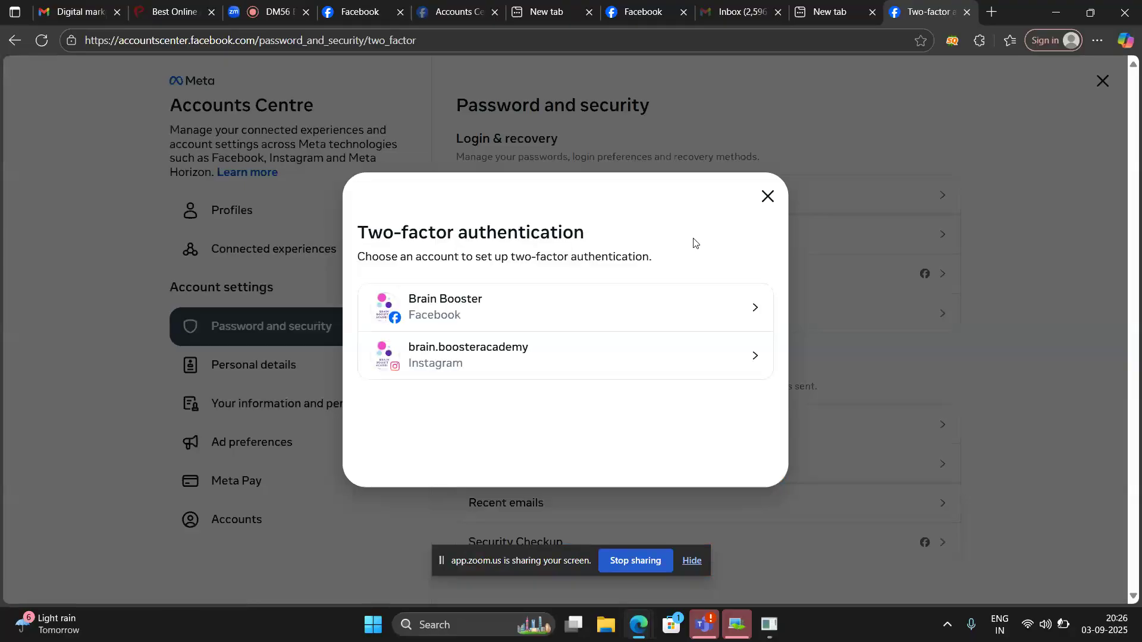
pyautogui.click(718, 314)
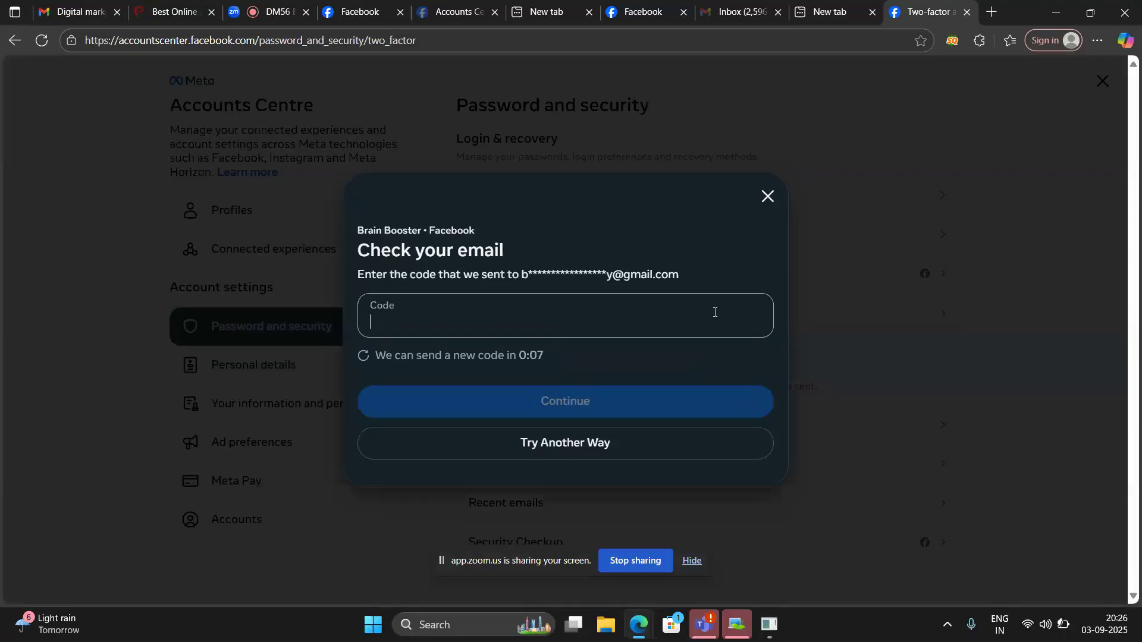
pyautogui.click(650, 13)
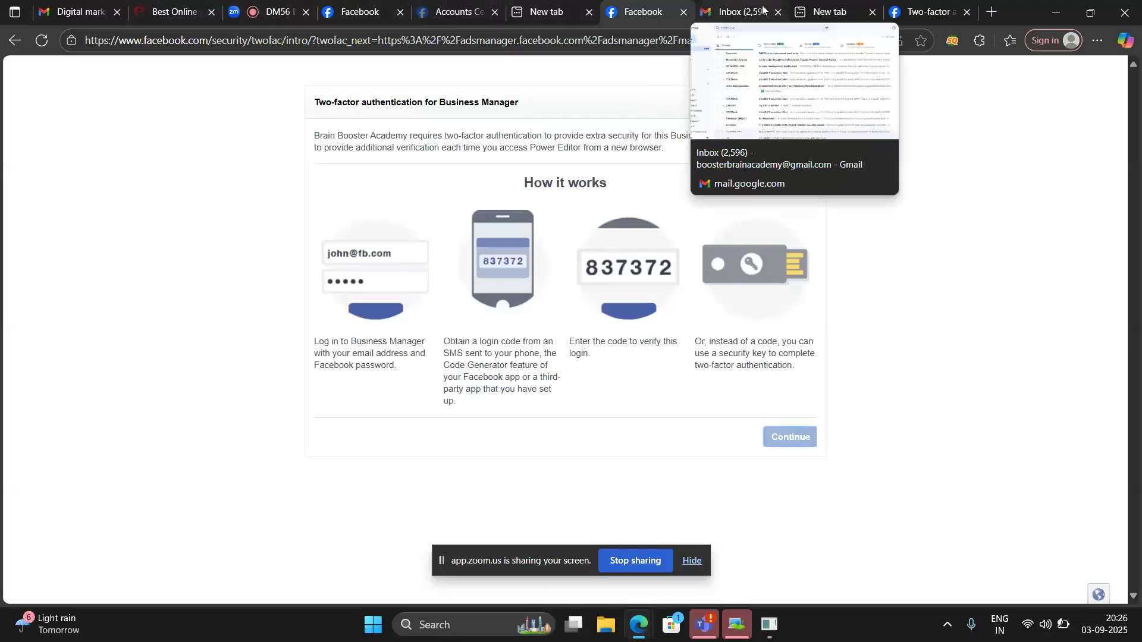
# Find Facebook's security-code email in the Gmail inbox, then return to the code prompt
pyautogui.click(737, 12)
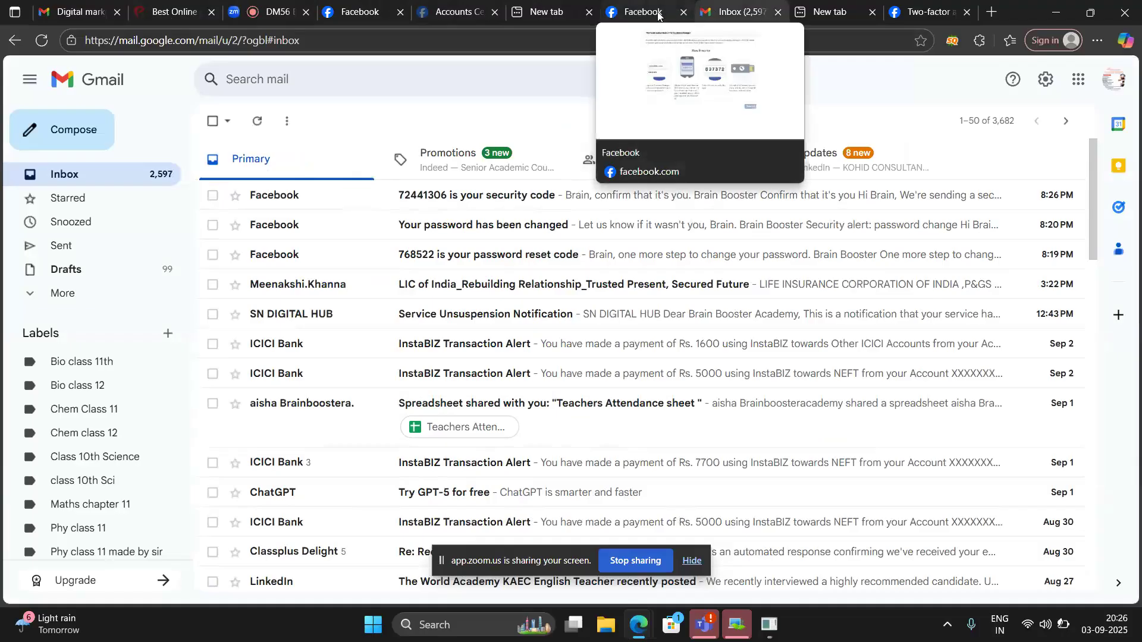
pyautogui.click(925, 14)
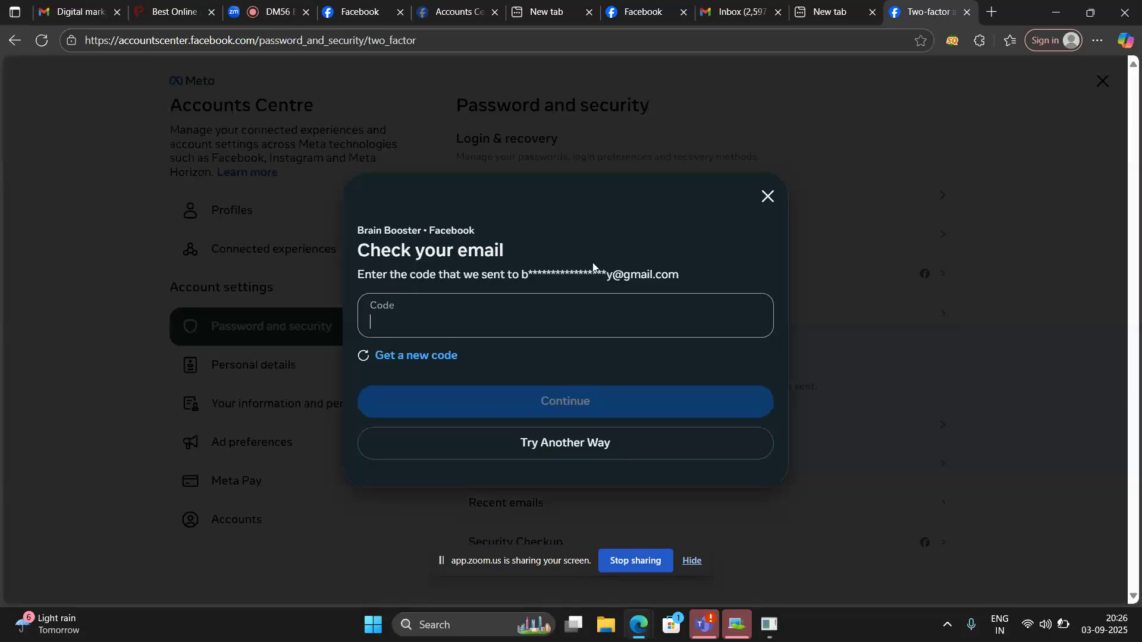
# Enter the emailed security code in the Code field and submit it
pyautogui.click(647, 11)
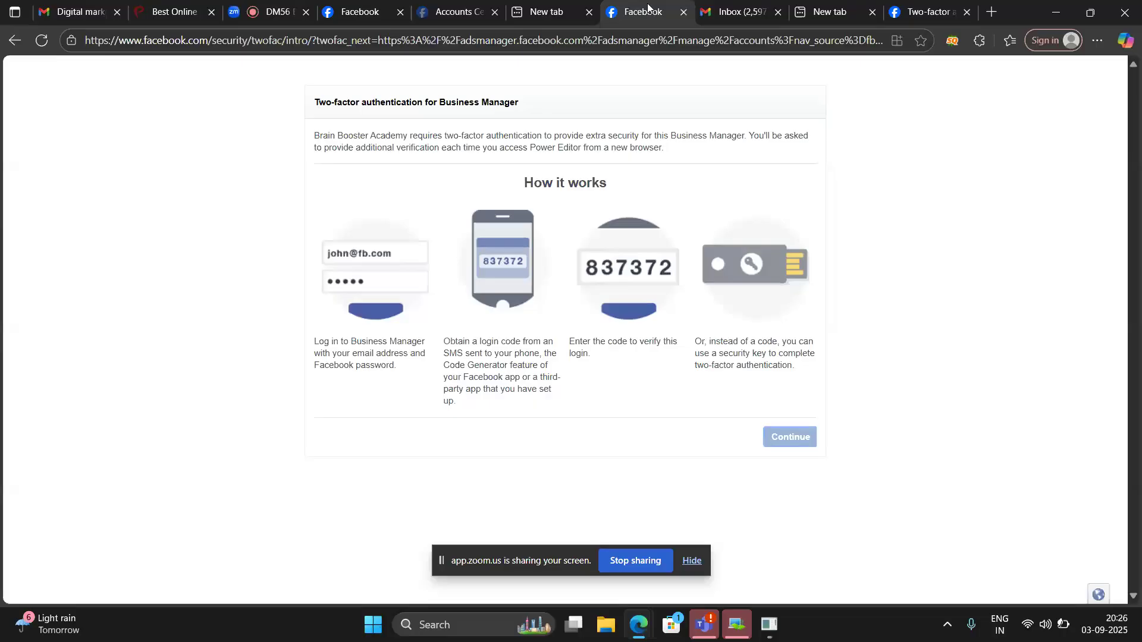
pyautogui.click(749, 19)
pyautogui.click(936, 15)
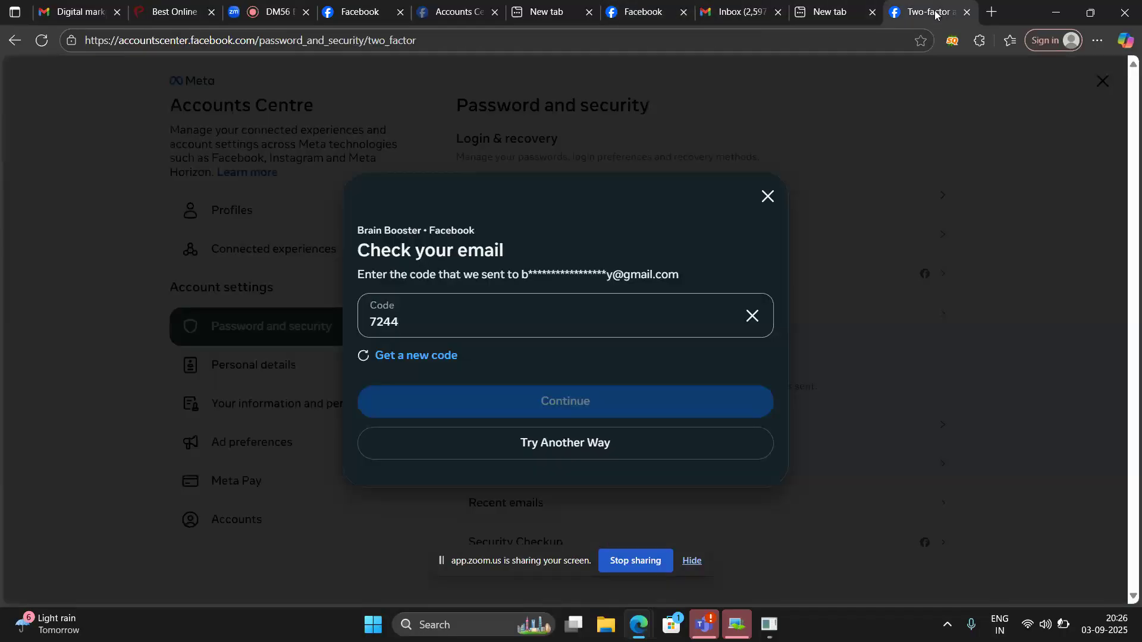
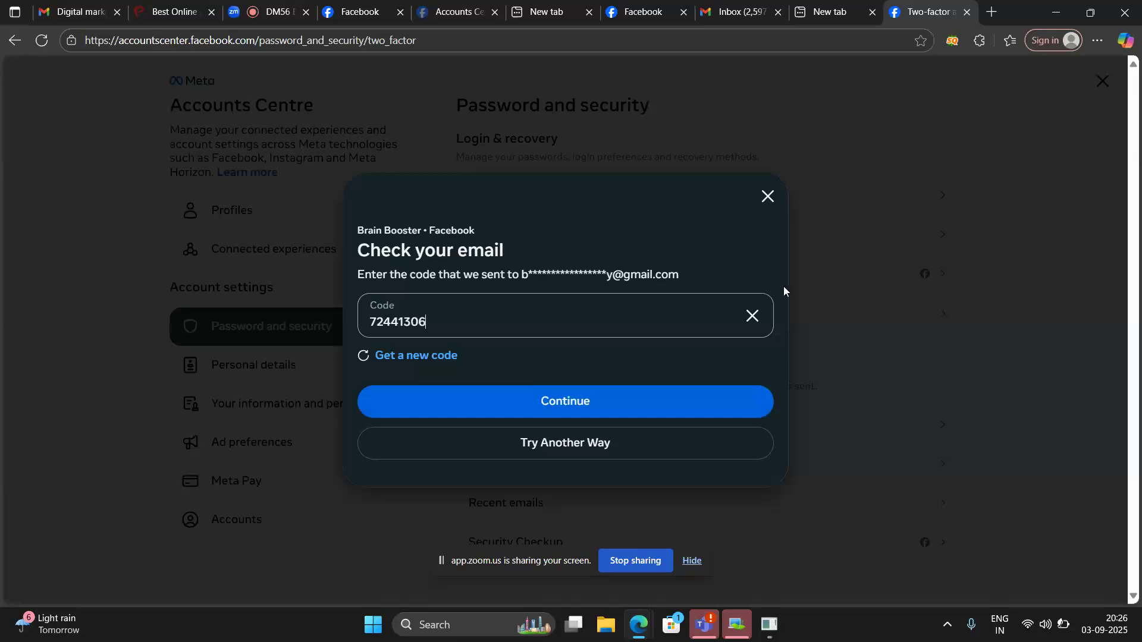
pyautogui.click(600, 404)
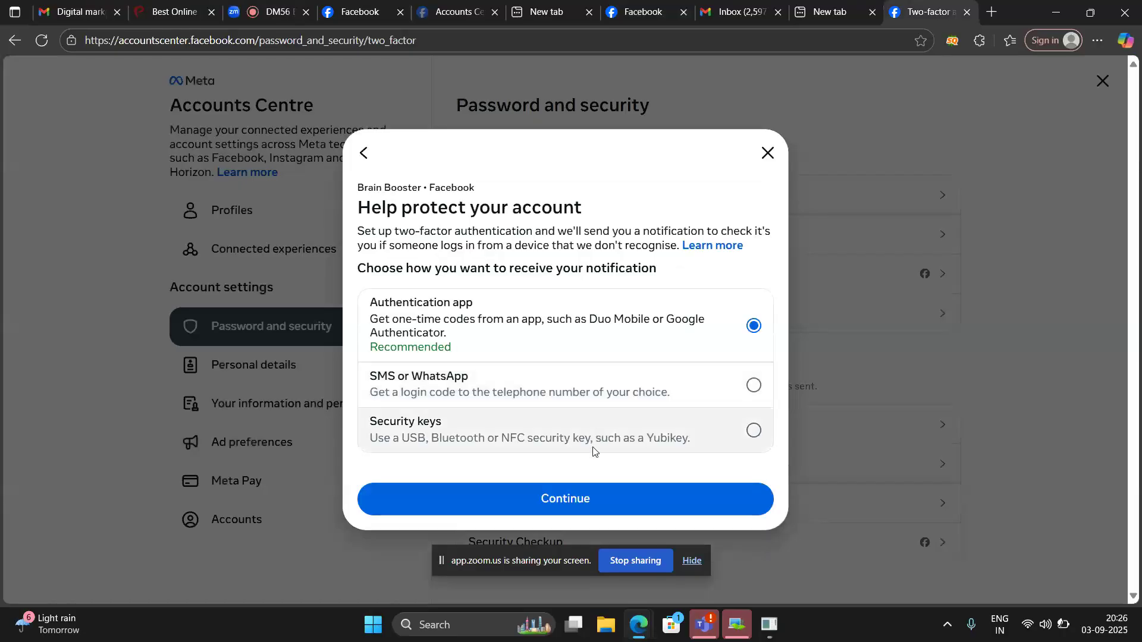
# Choose Authentication app, review its setup QR code and key, and proceed to code entry
pyautogui.click(550, 502)
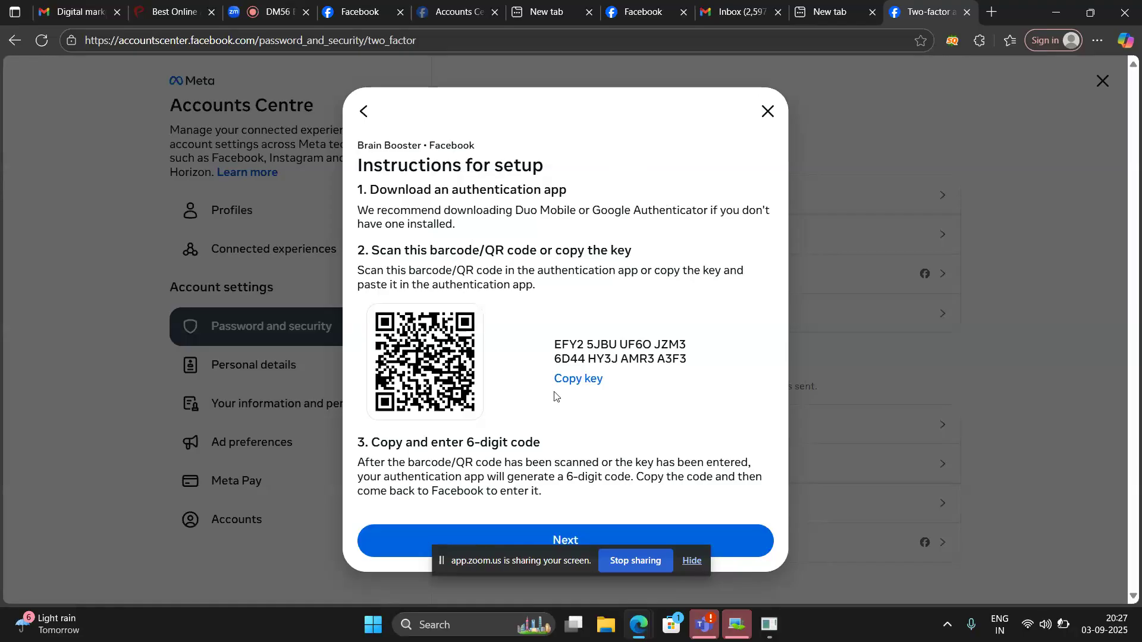
pyautogui.click(599, 540)
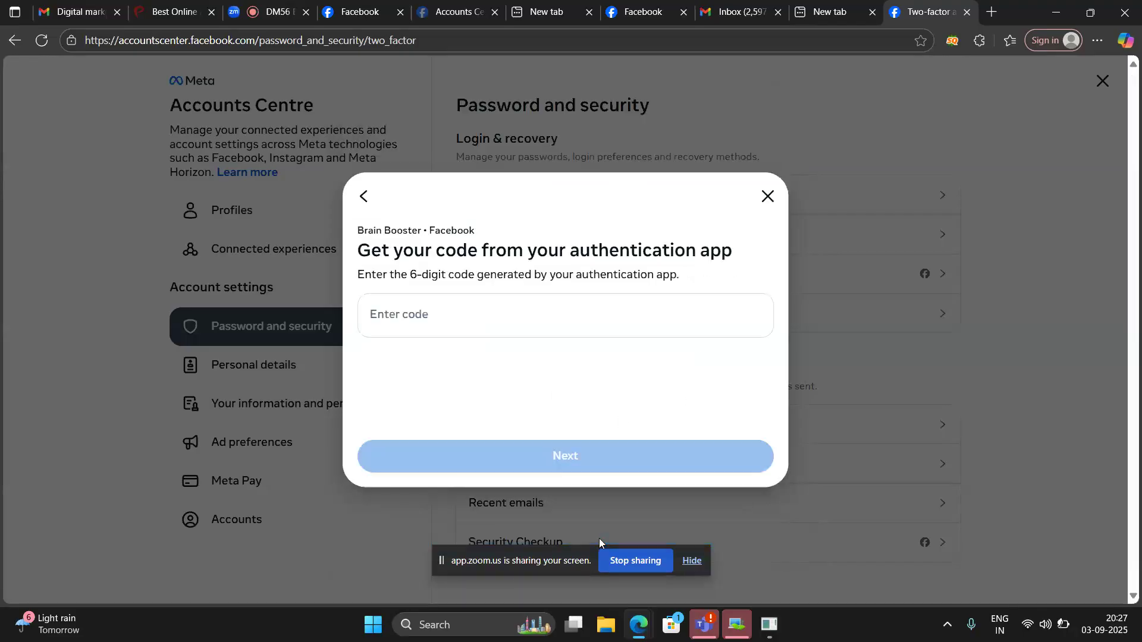
# Enter the authenticator app's 6-digit code to turn on two-factor authentication, then finish
pyautogui.click(402, 319)
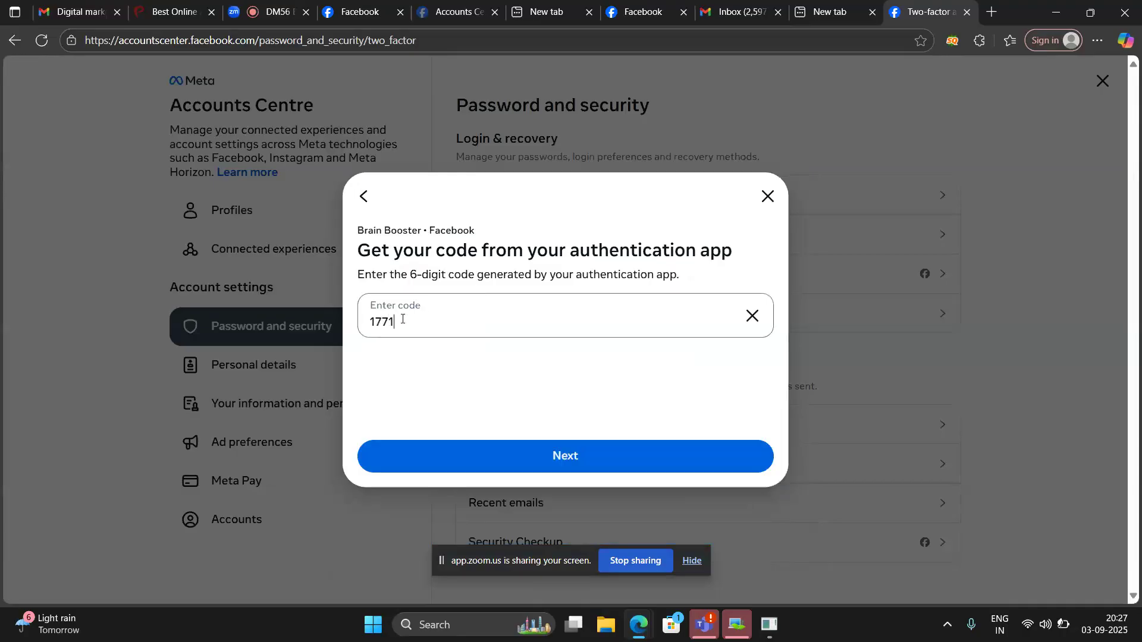
pyautogui.click(528, 457)
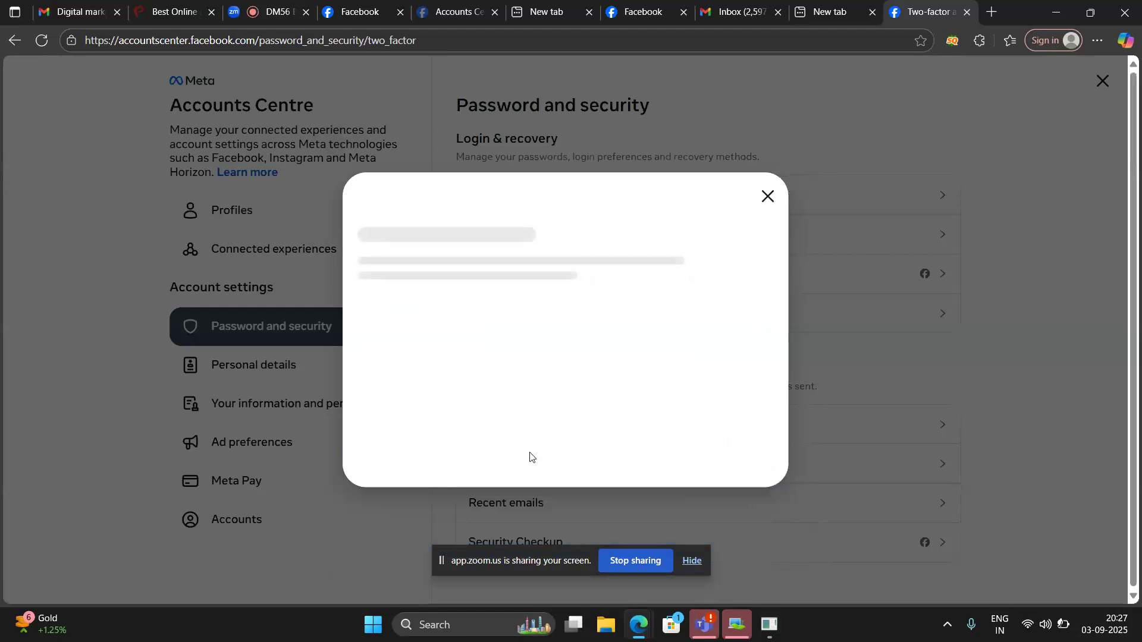
pyautogui.click(531, 458)
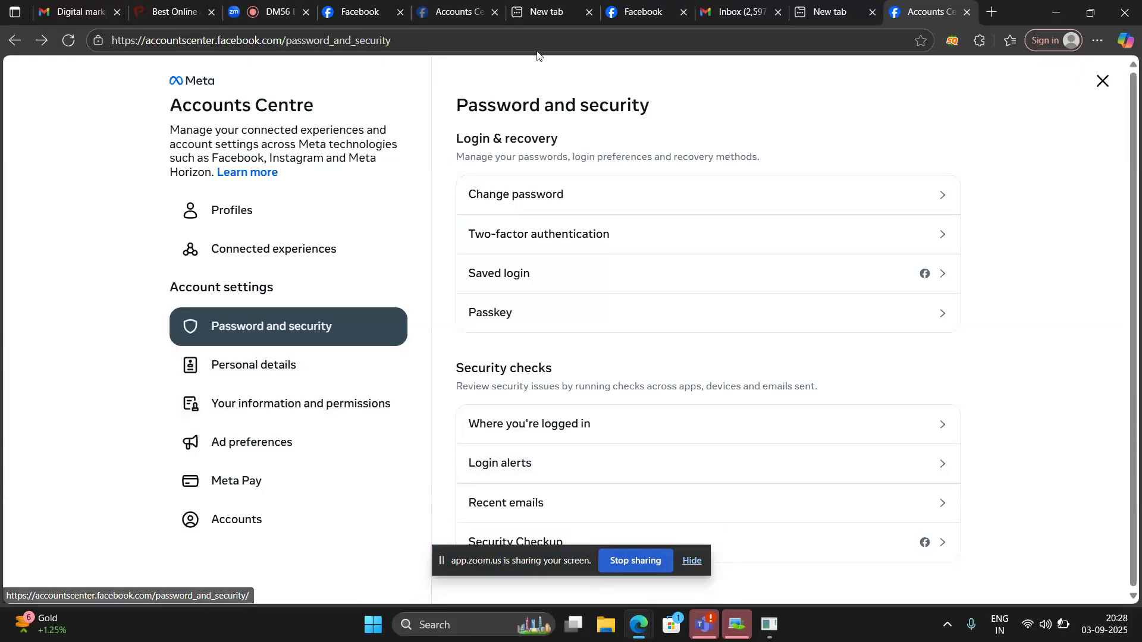
pyautogui.click(657, 16)
# Open the Brain Booster account's empty Campaigns list, dismiss the payment prompt, and start a new campaign
pyautogui.click(13, 42)
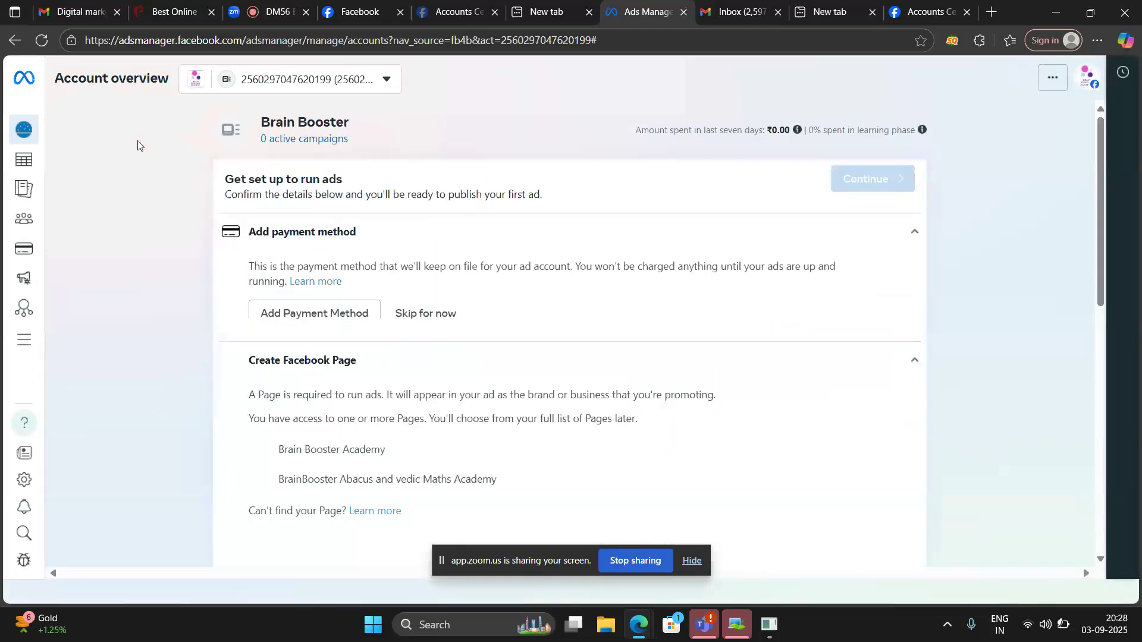
pyautogui.moveTo(24, 130)
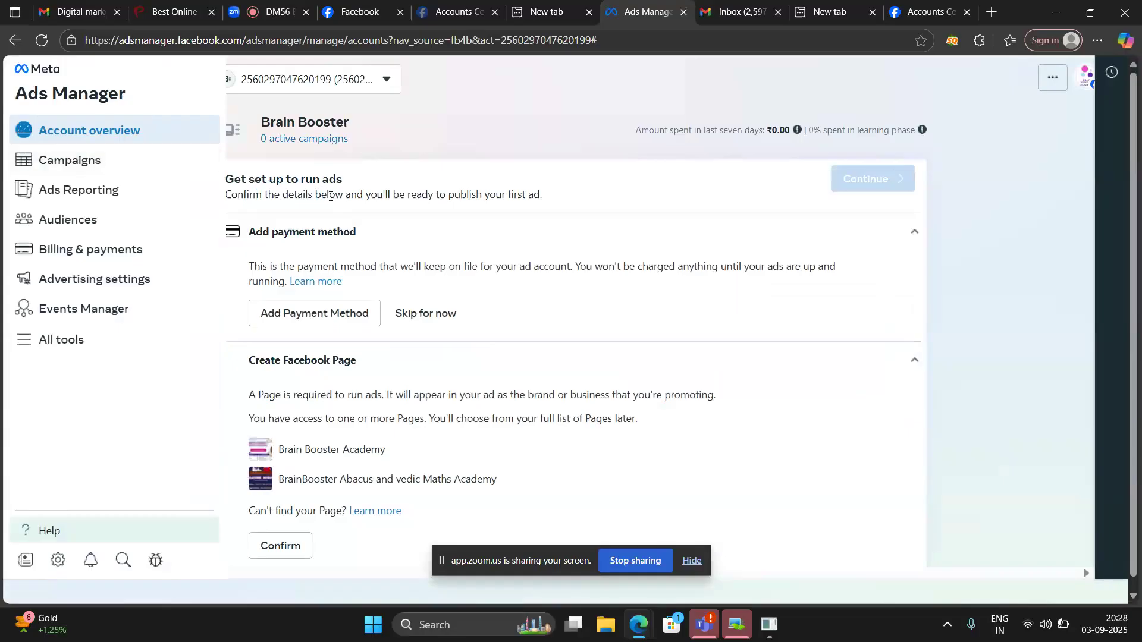
pyautogui.moveTo(29, 162)
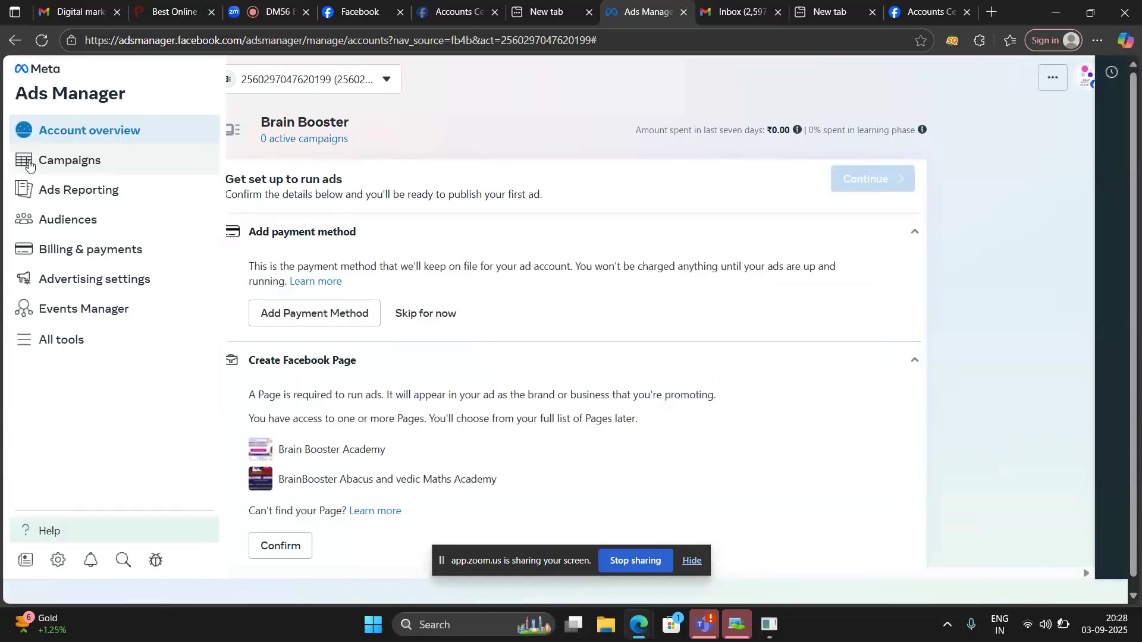
pyautogui.click(66, 165)
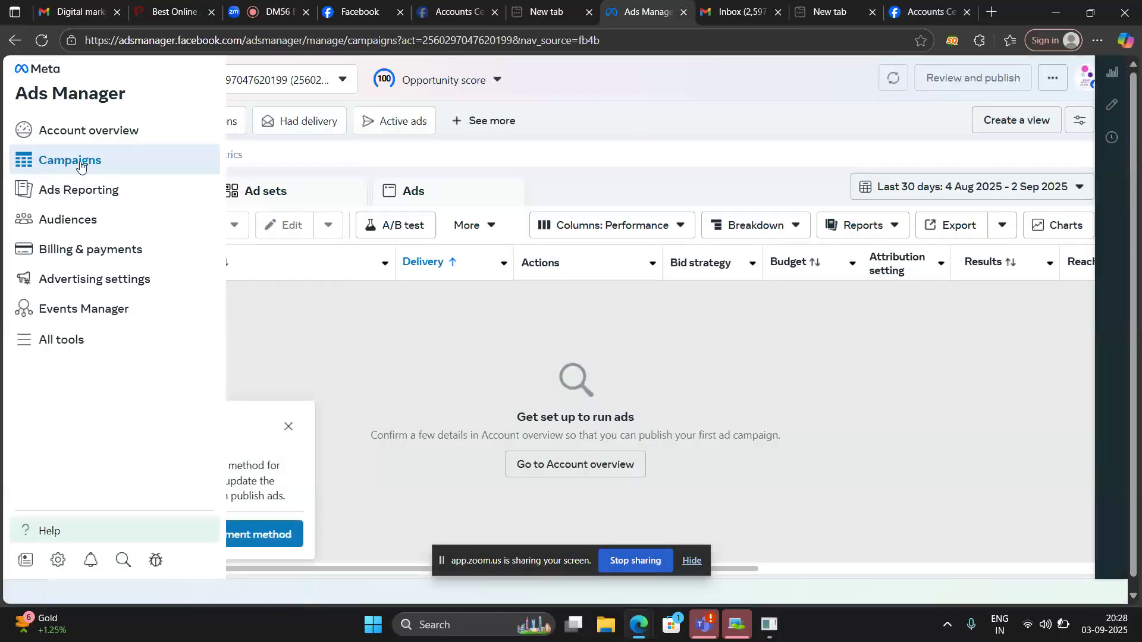
pyautogui.click(288, 426)
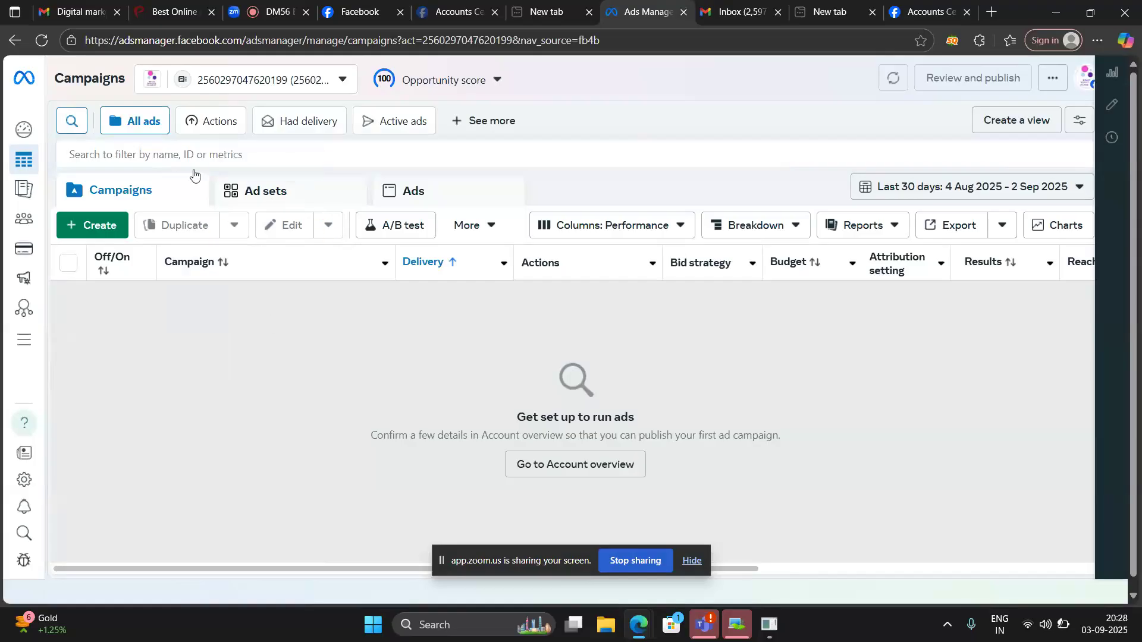
pyautogui.click(99, 232)
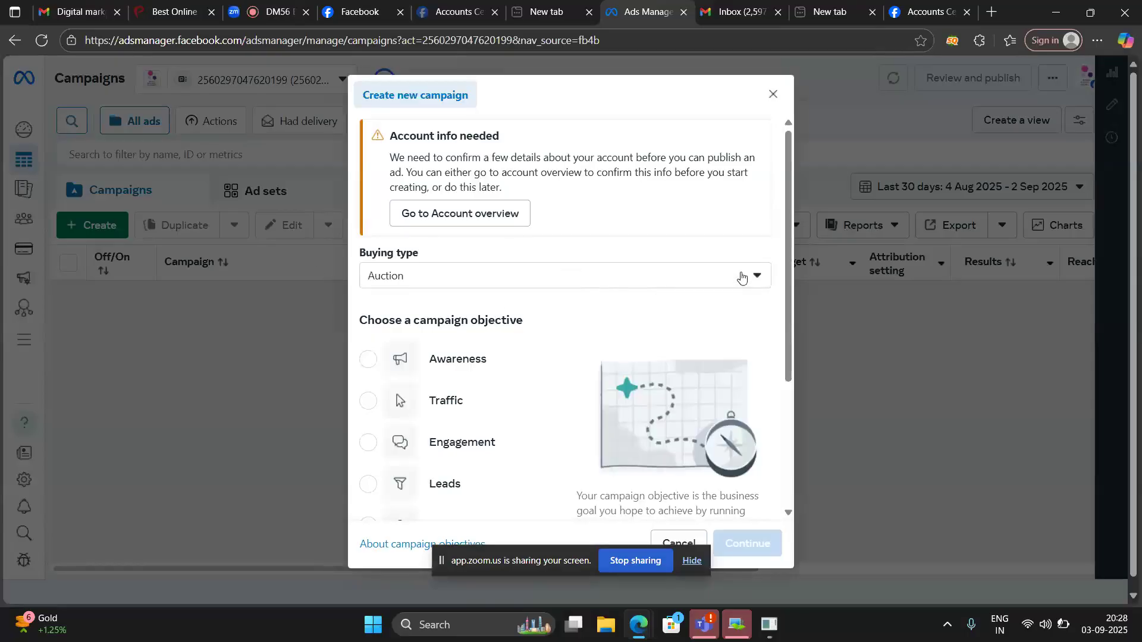
# Choose Leads as the objective and continue with a manual leads campaign
pyautogui.scroll(-2, 475, 449)
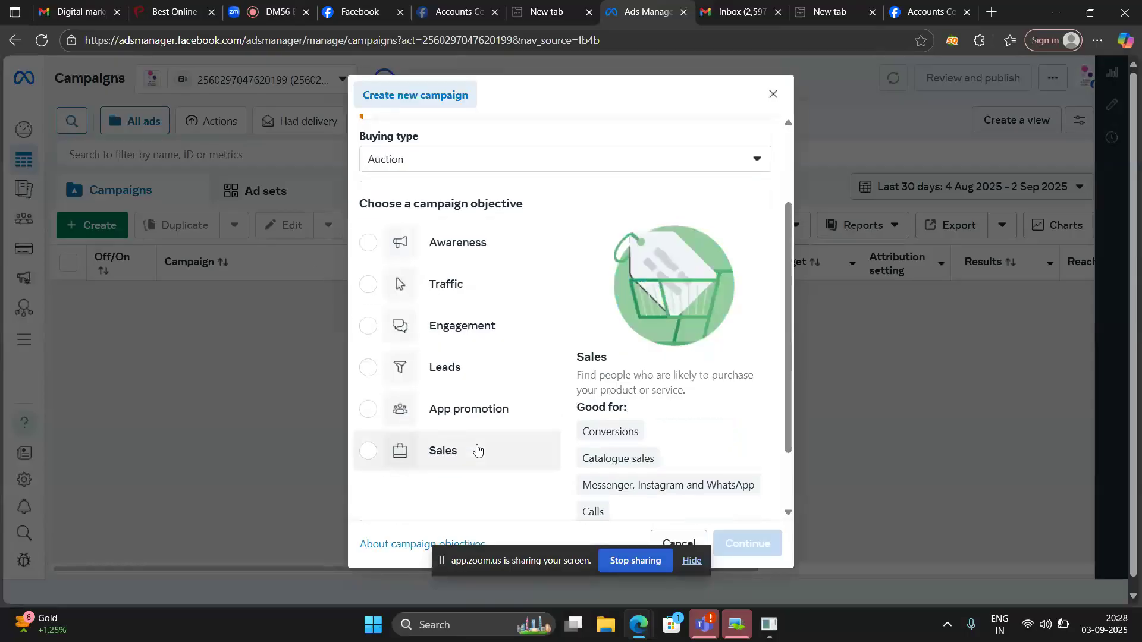
pyautogui.click(364, 370)
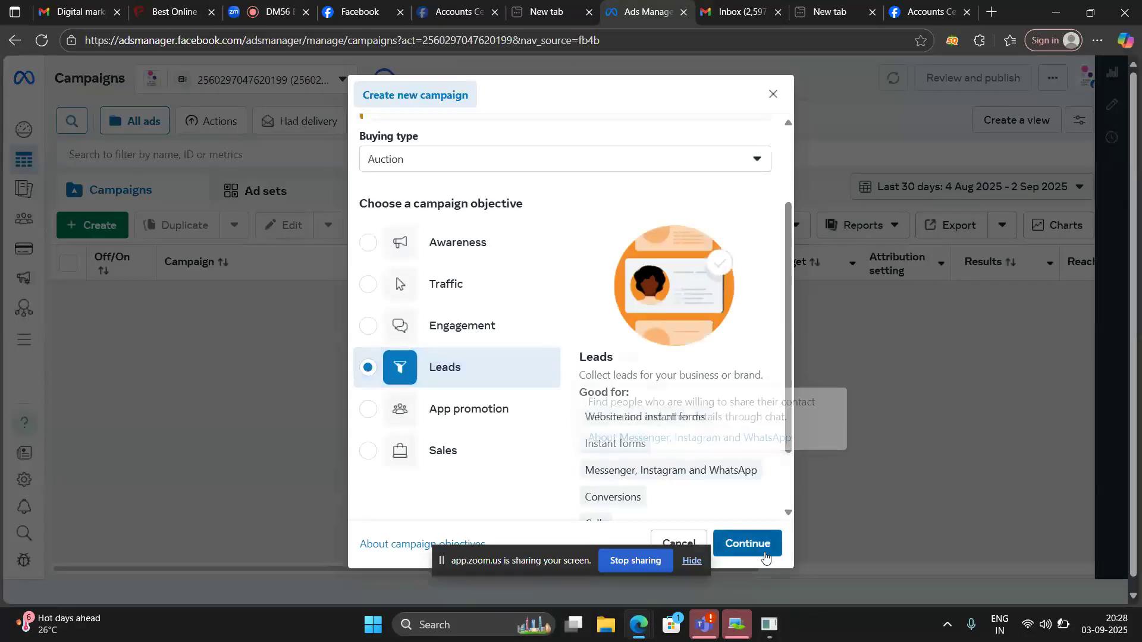
pyautogui.click(777, 546)
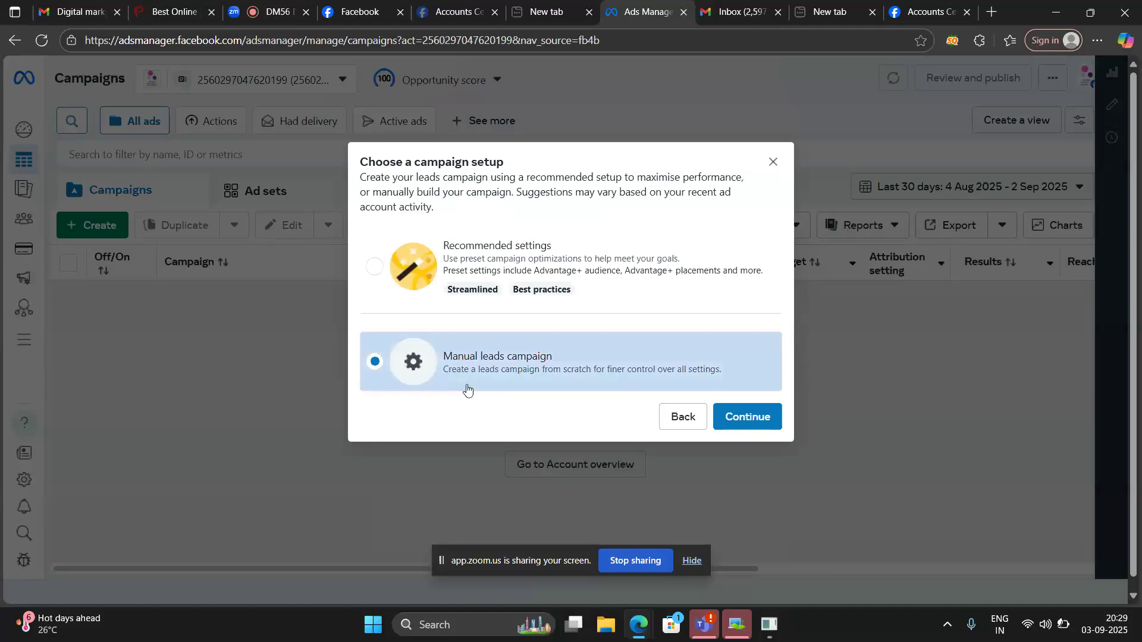
pyautogui.click(759, 417)
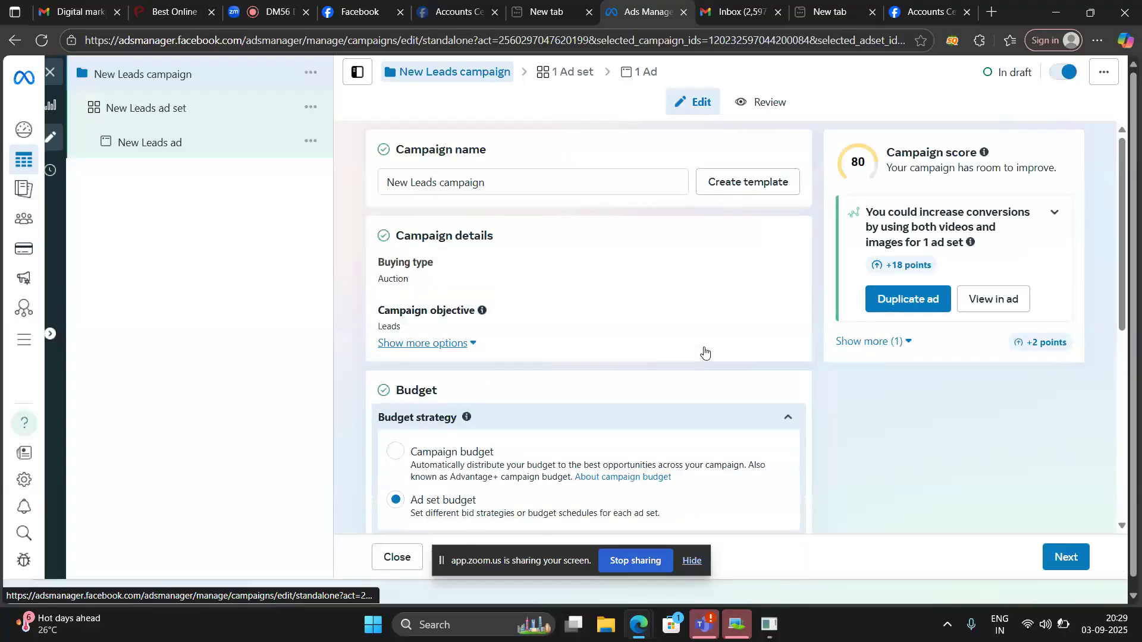
# Replace the default campaign name with 'Learn chess_ with world champion Trainer', fixing typos
pyautogui.click(640, 184)
pyautogui.hotkey('ctrl', 'a')
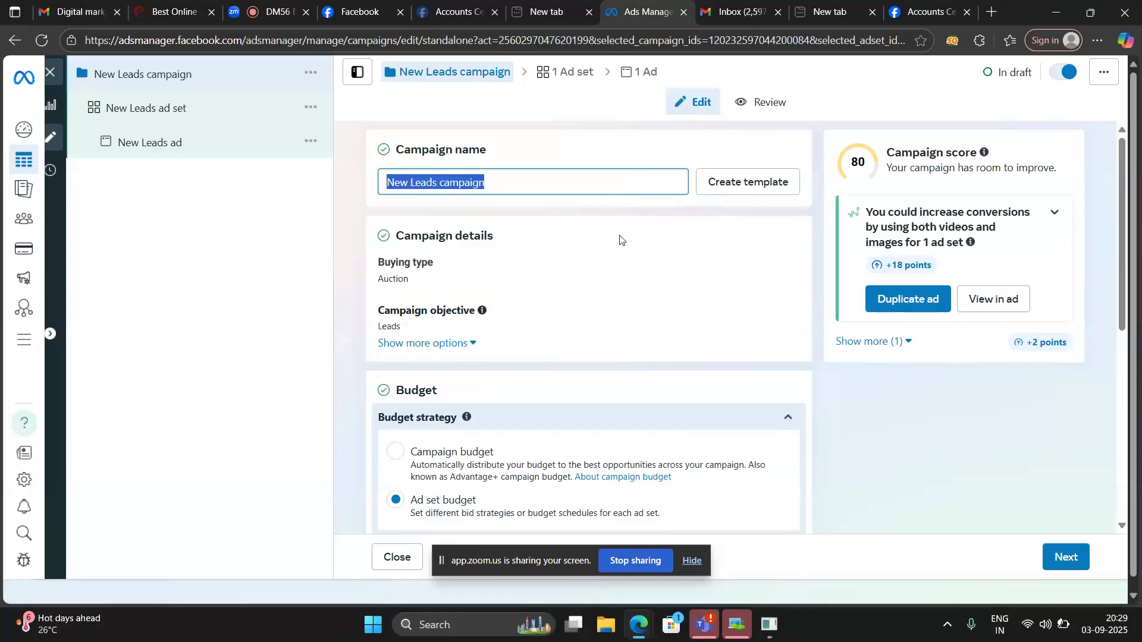
pyautogui.press('BackSpace')
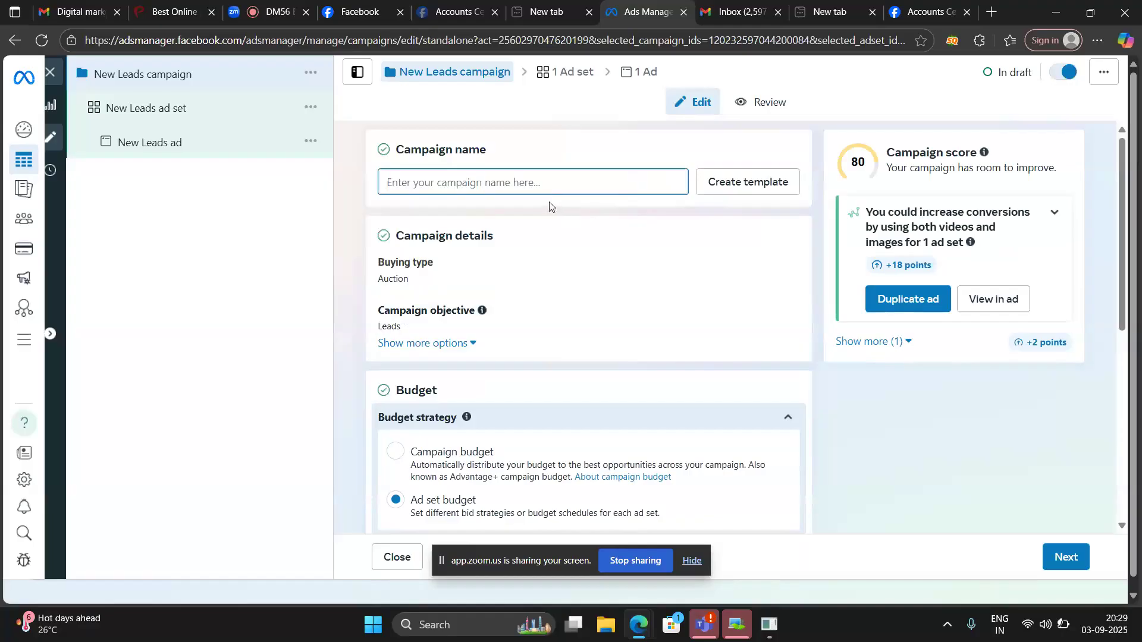
pyautogui.write('Che')
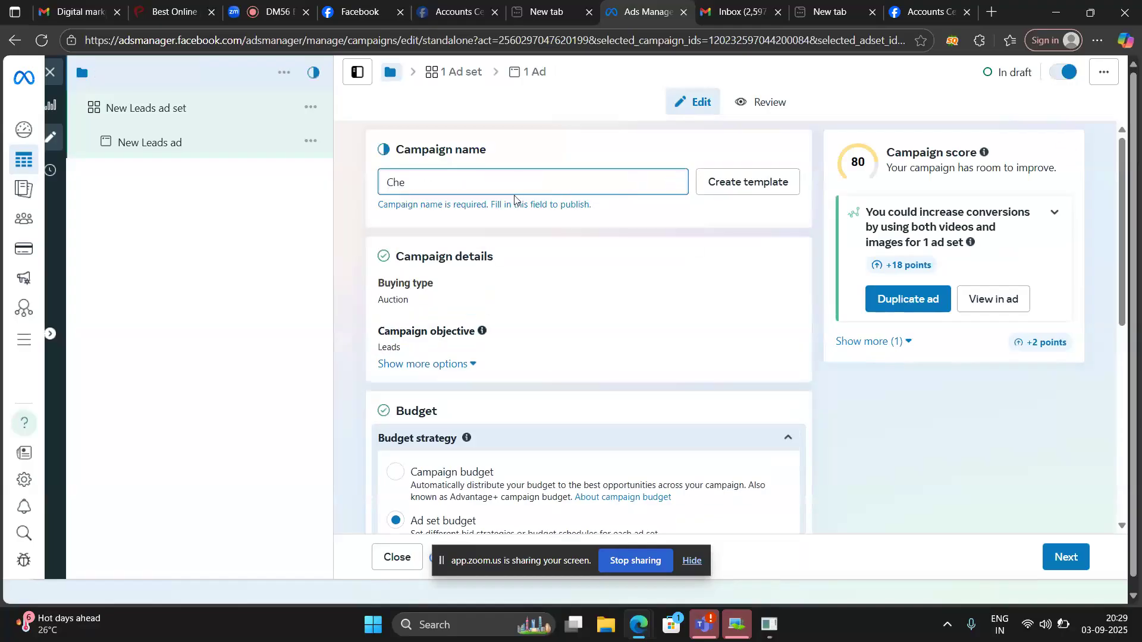
pyautogui.press('BackSpace')
pyautogui.press('BackSpace')
pyautogui.press('BackSpace')
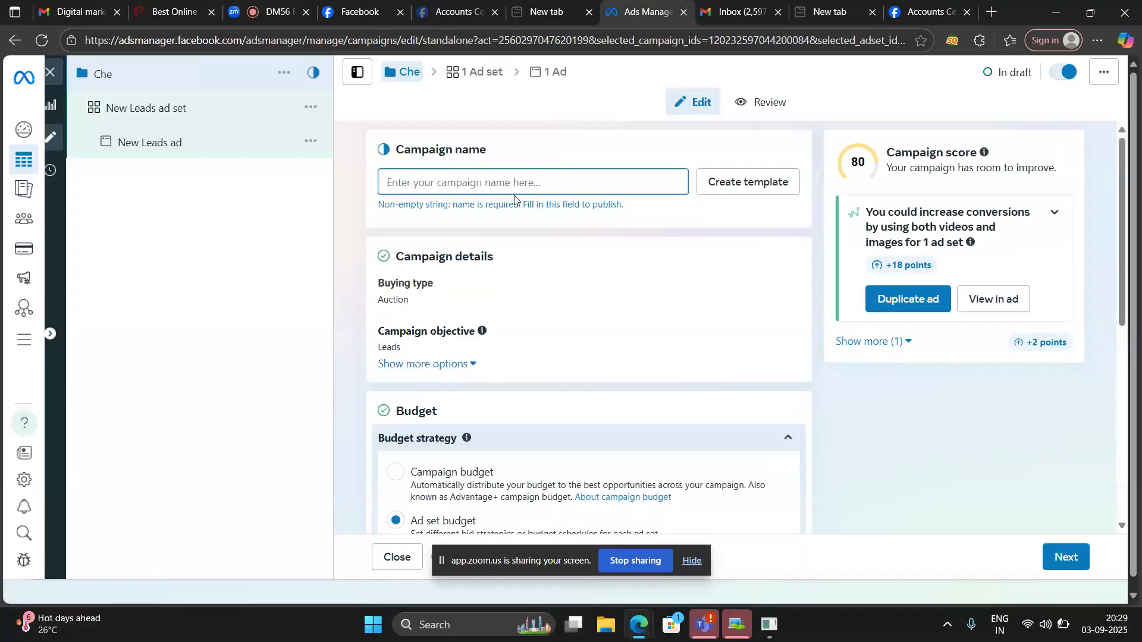
pyautogui.write('Lear')
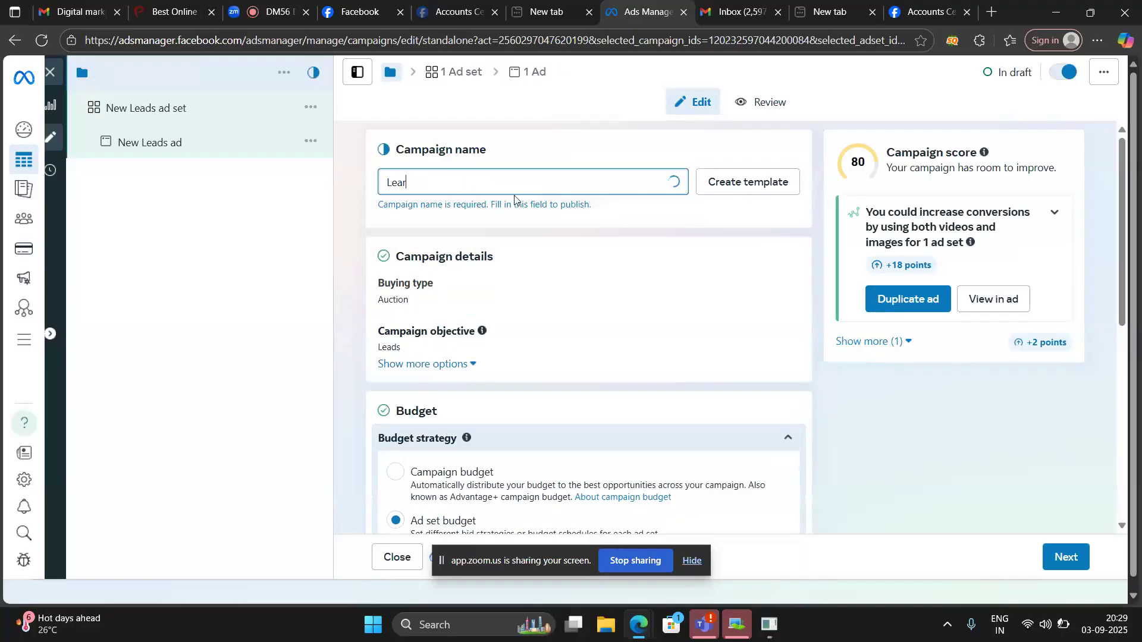
pyautogui.write('n ')
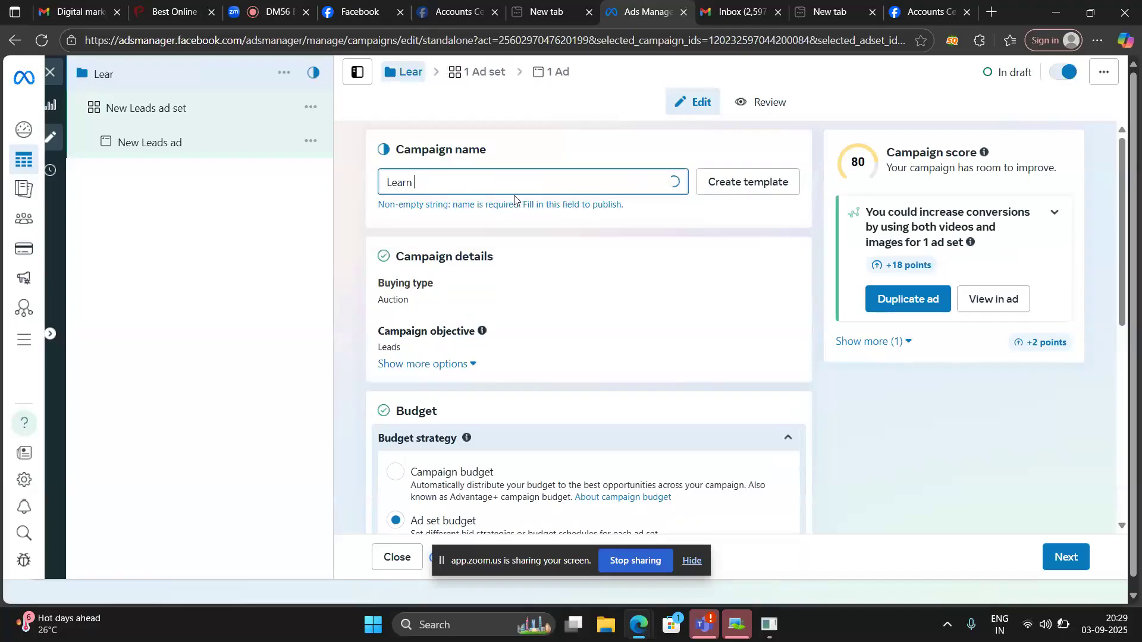
pyautogui.write('chess_ it')
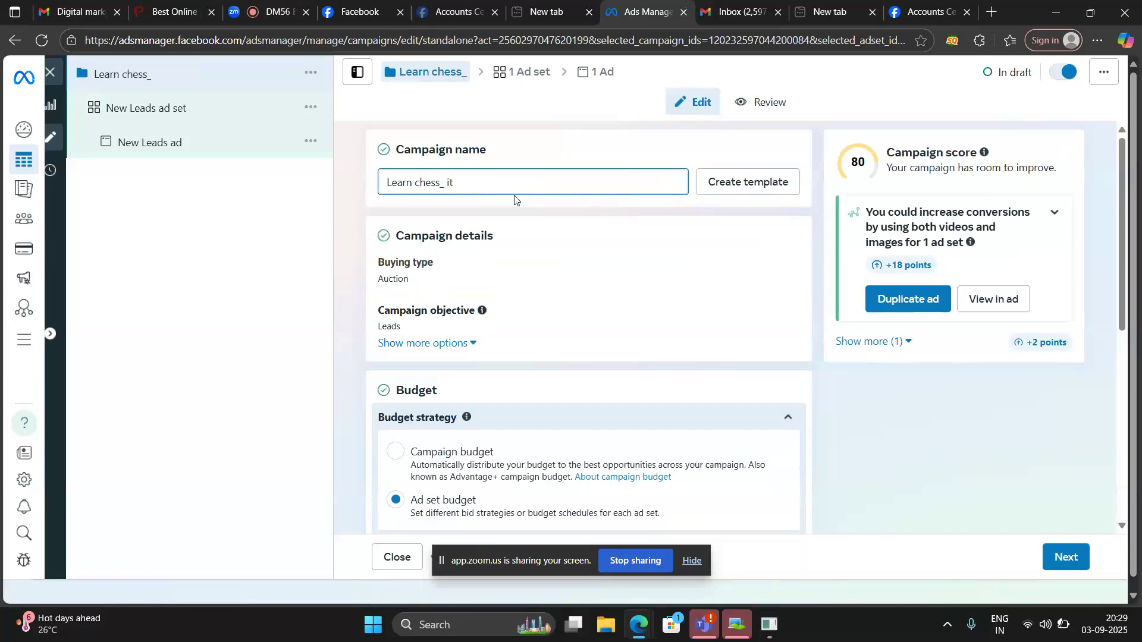
pyautogui.press('BackSpace')
pyautogui.press('BackSpace')
pyautogui.press('BackSpace')
pyautogui.write('with wor')
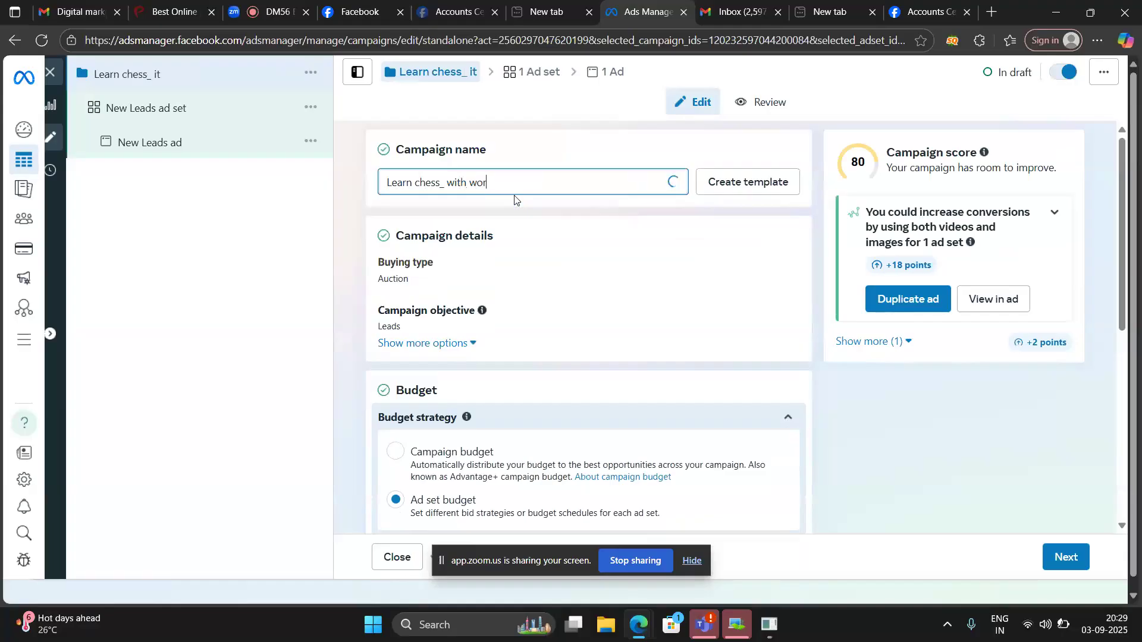
pyautogui.write('ld ch')
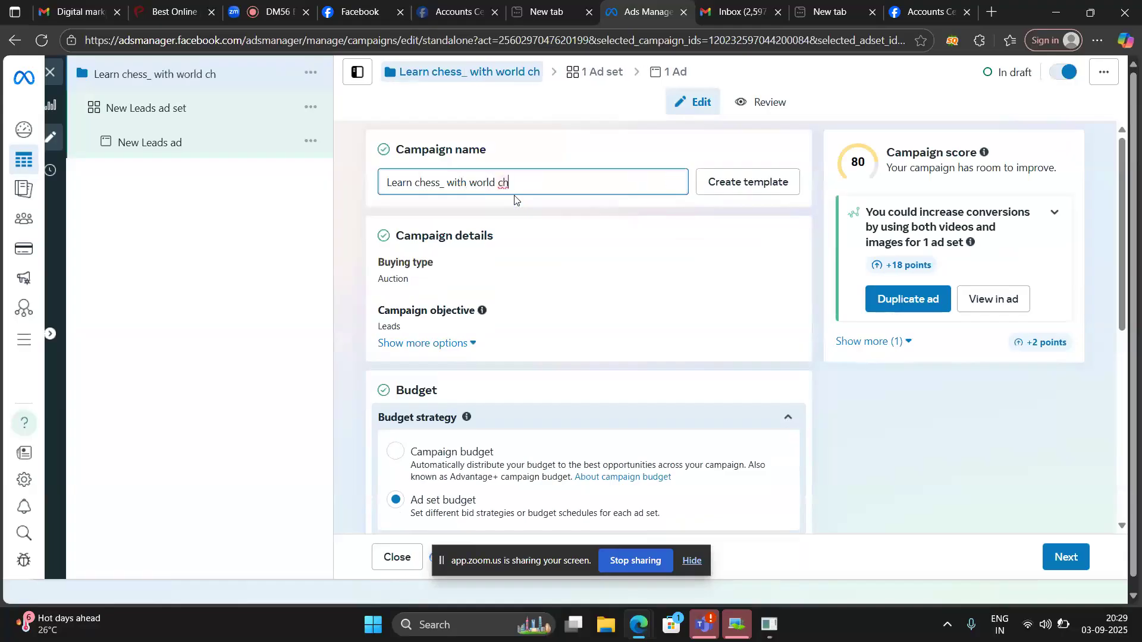
pyautogui.write('a')
pyautogui.write('mpo')
pyautogui.write('on')
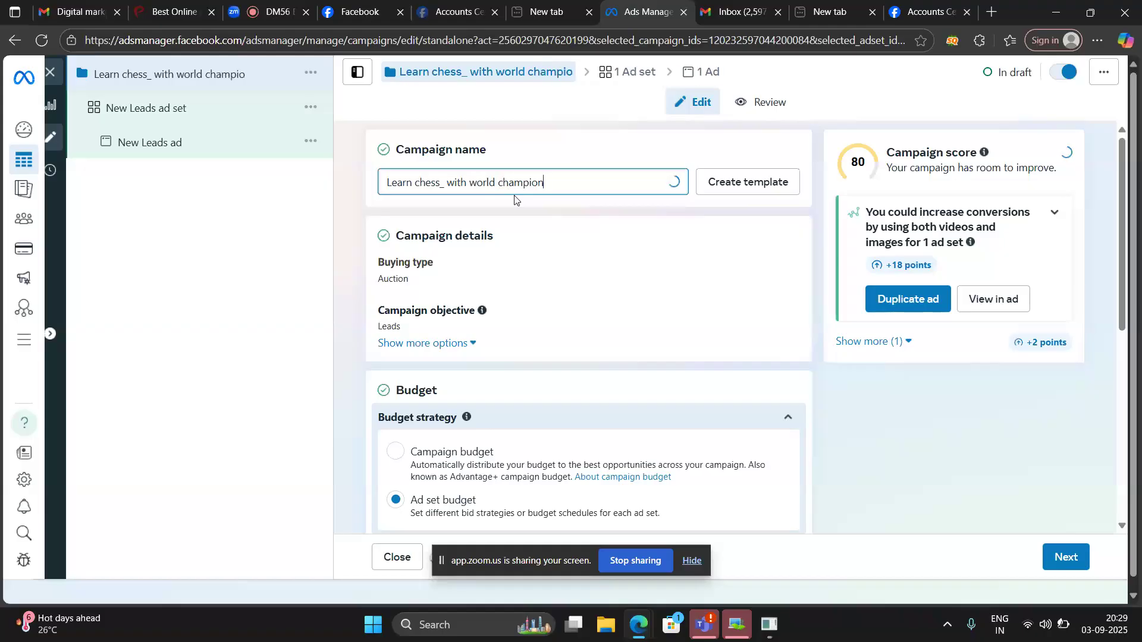
pyautogui.write(' 1')
pyautogui.press('BackSpace')
pyautogui.write('coach')
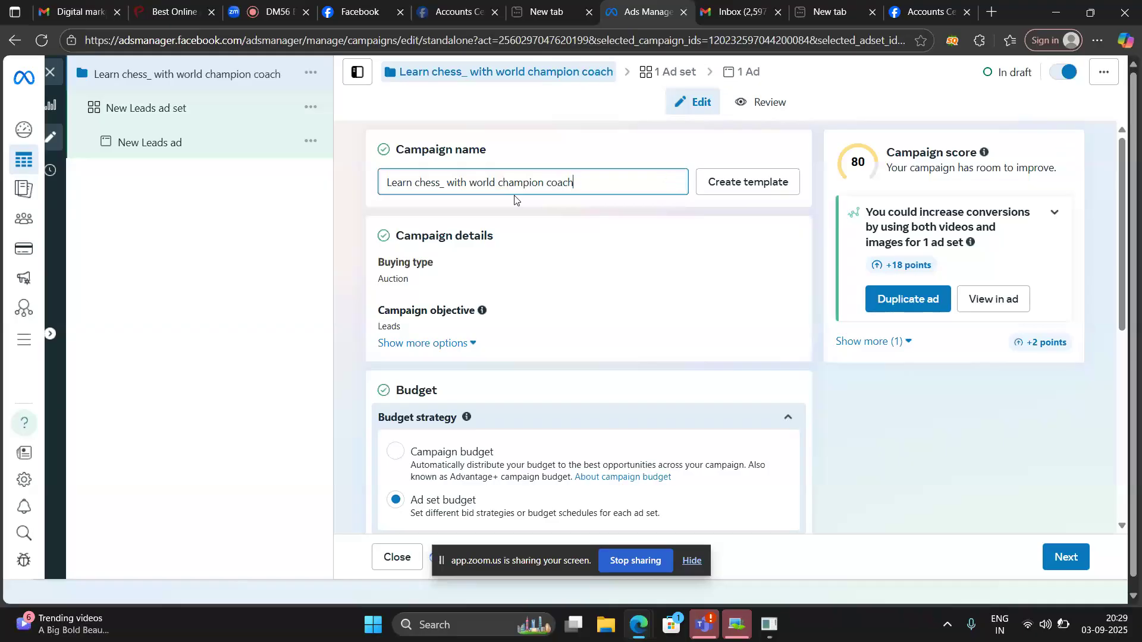
pyautogui.press('BackSpace')
pyautogui.press('BackSpace')
pyautogui.press('BackSpace')
pyautogui.press('BackSpace')
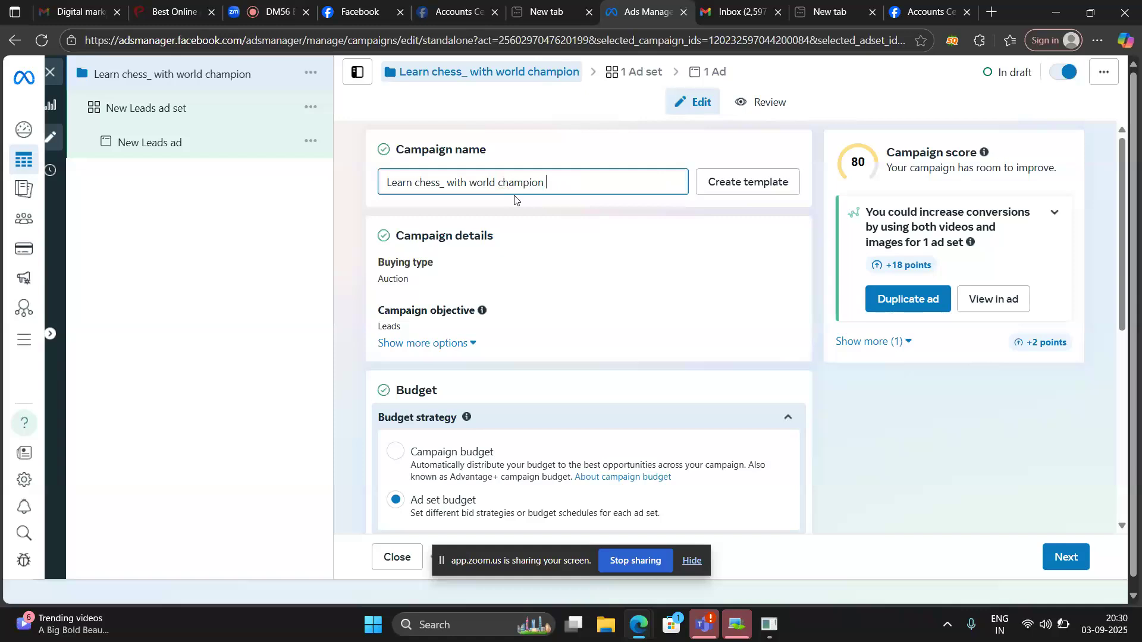
pyautogui.write('rainer')
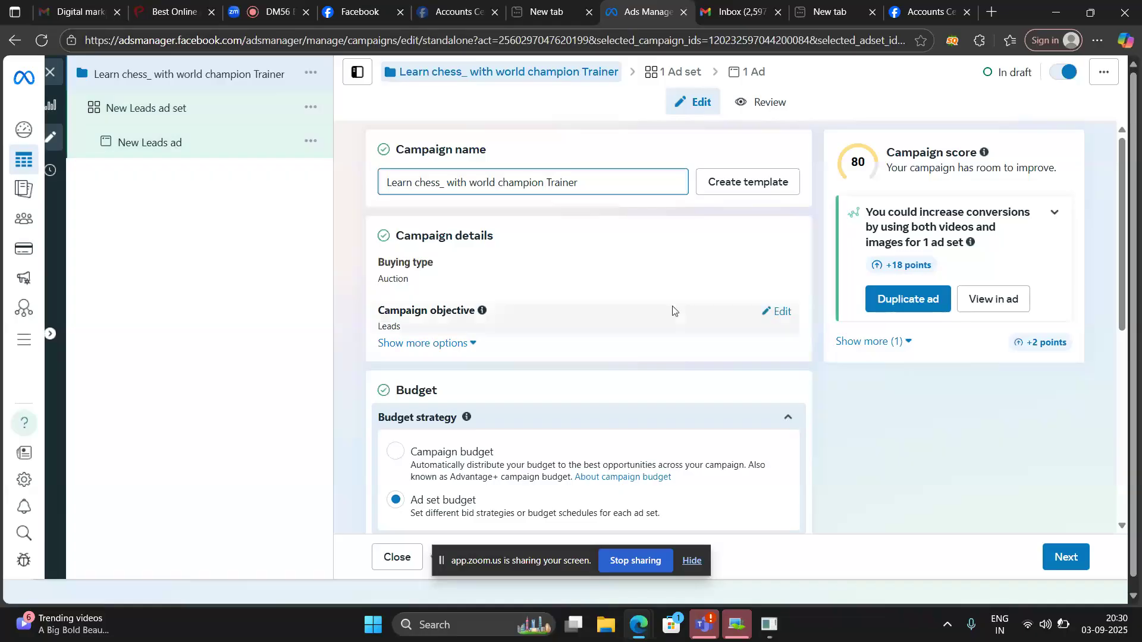
pyautogui.scroll(-3, 663, 333)
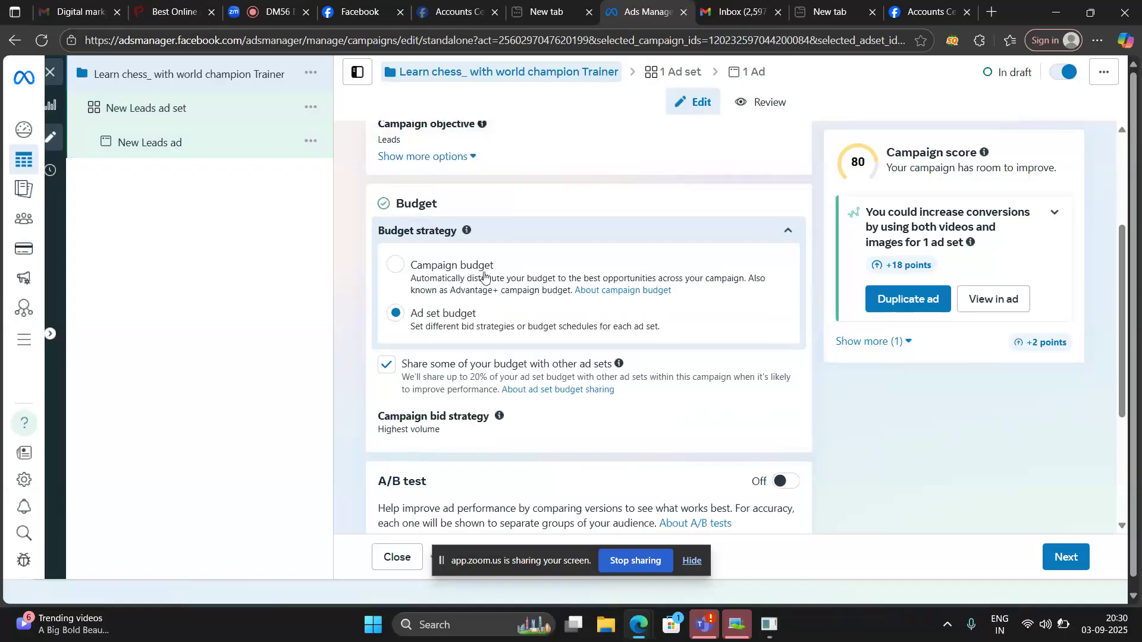
pyautogui.scroll(2, 378, 211)
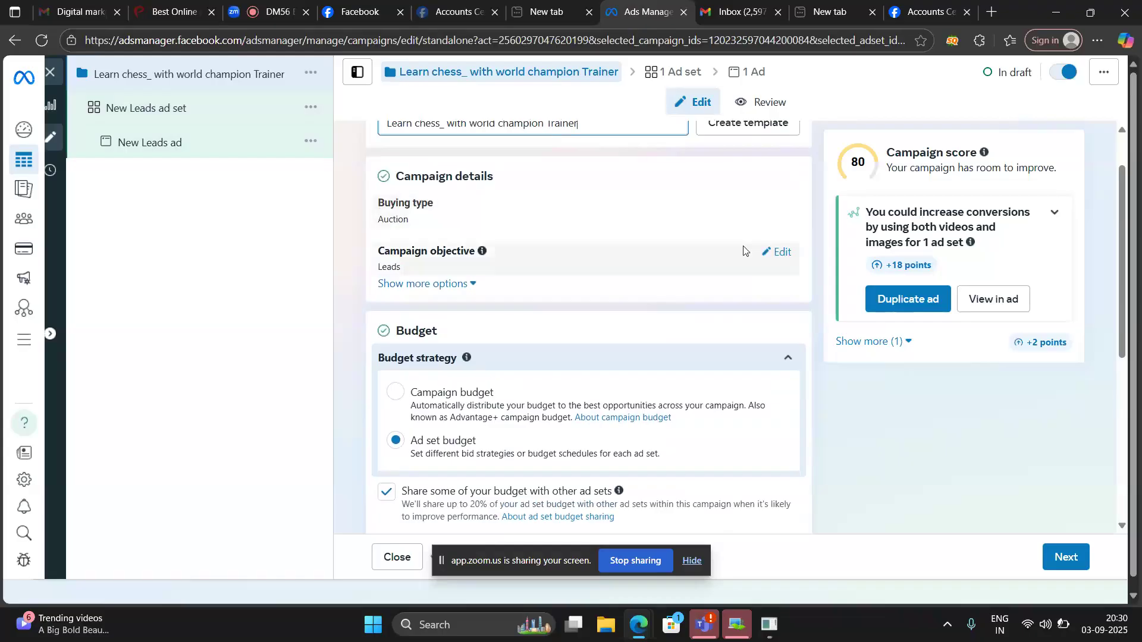
pyautogui.click(766, 212)
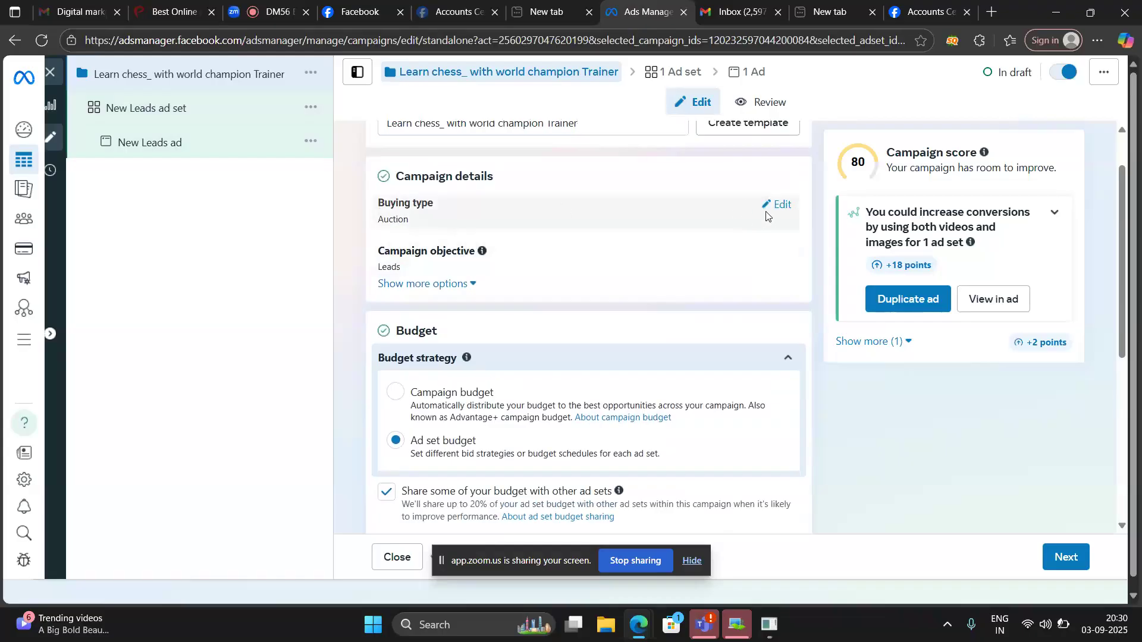
pyautogui.click(767, 205)
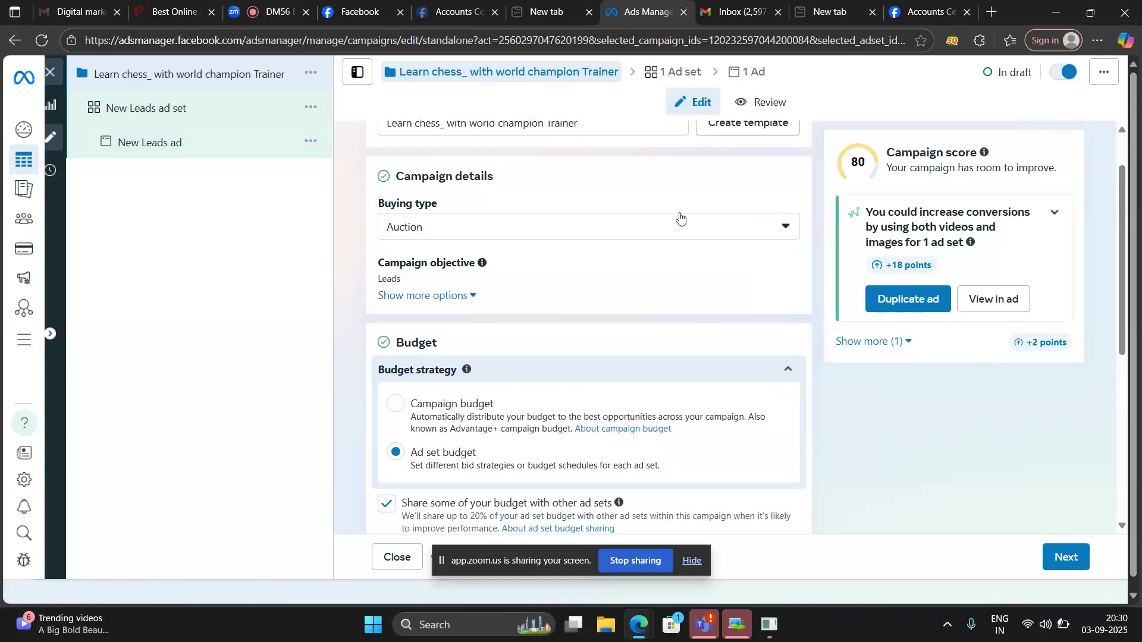
pyautogui.click(647, 228)
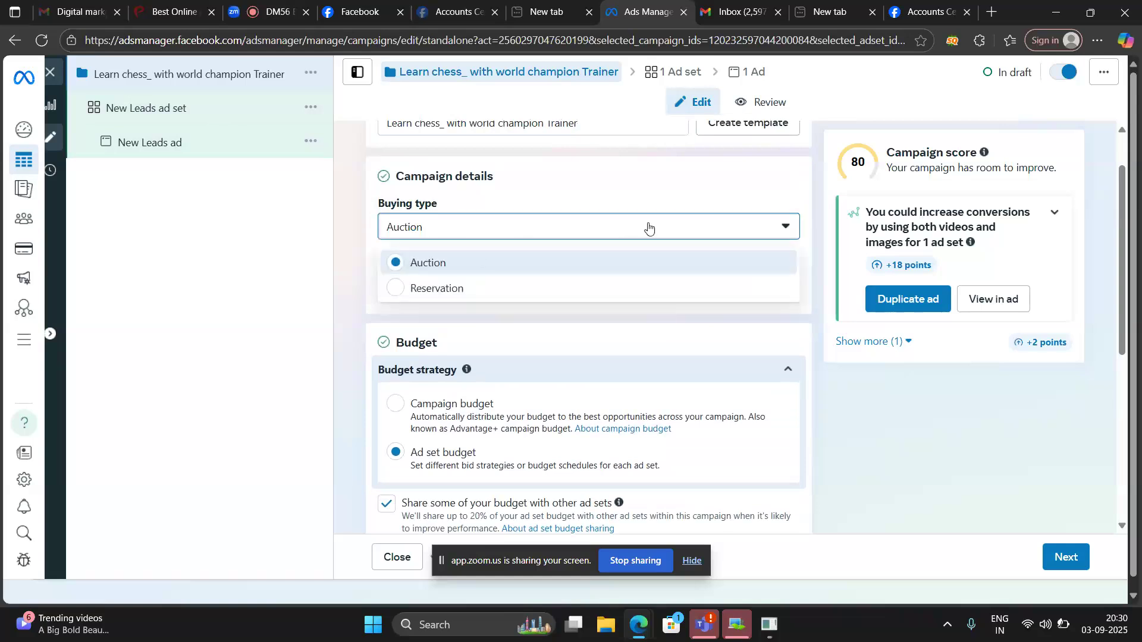
pyautogui.click(647, 193)
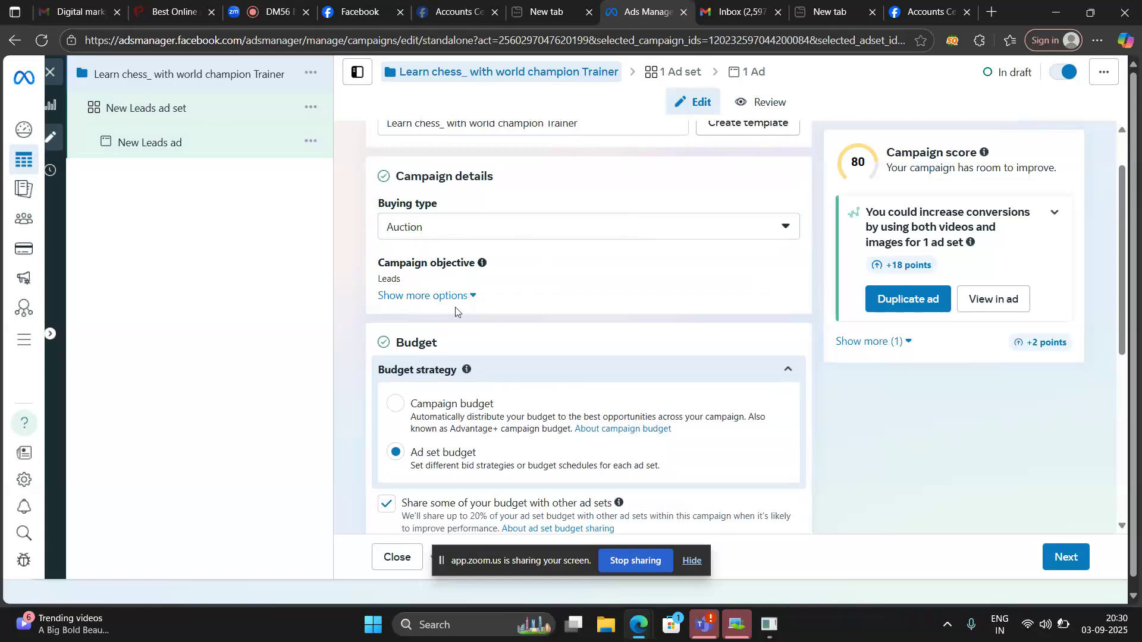
pyautogui.scroll(-3, 517, 342)
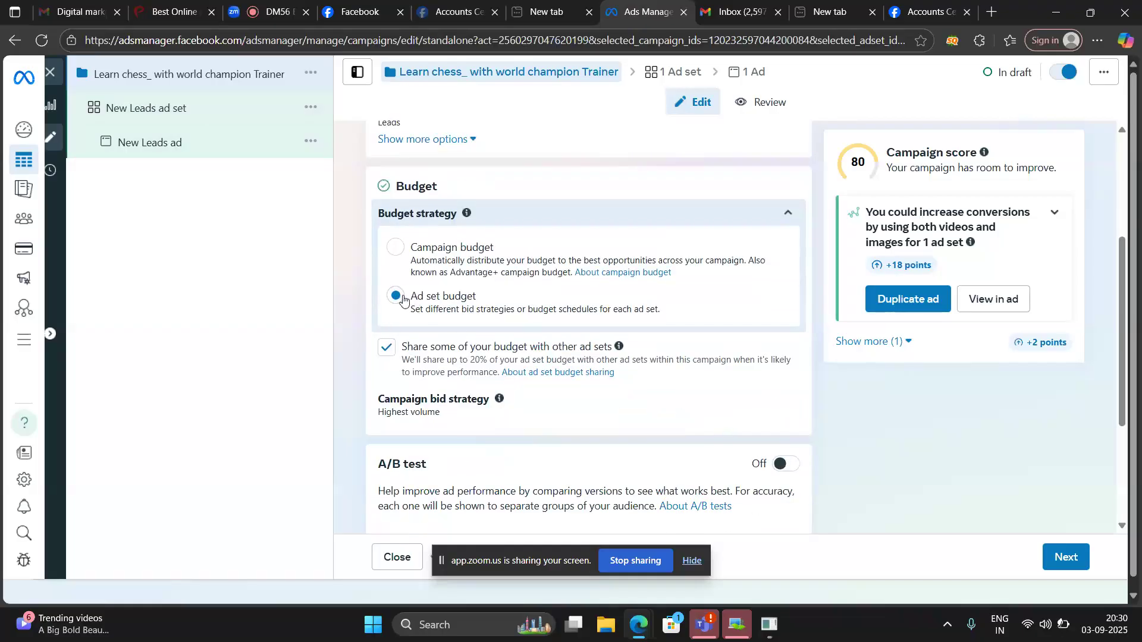
pyautogui.scroll(-3, 514, 335)
pyautogui.scroll(3, 514, 334)
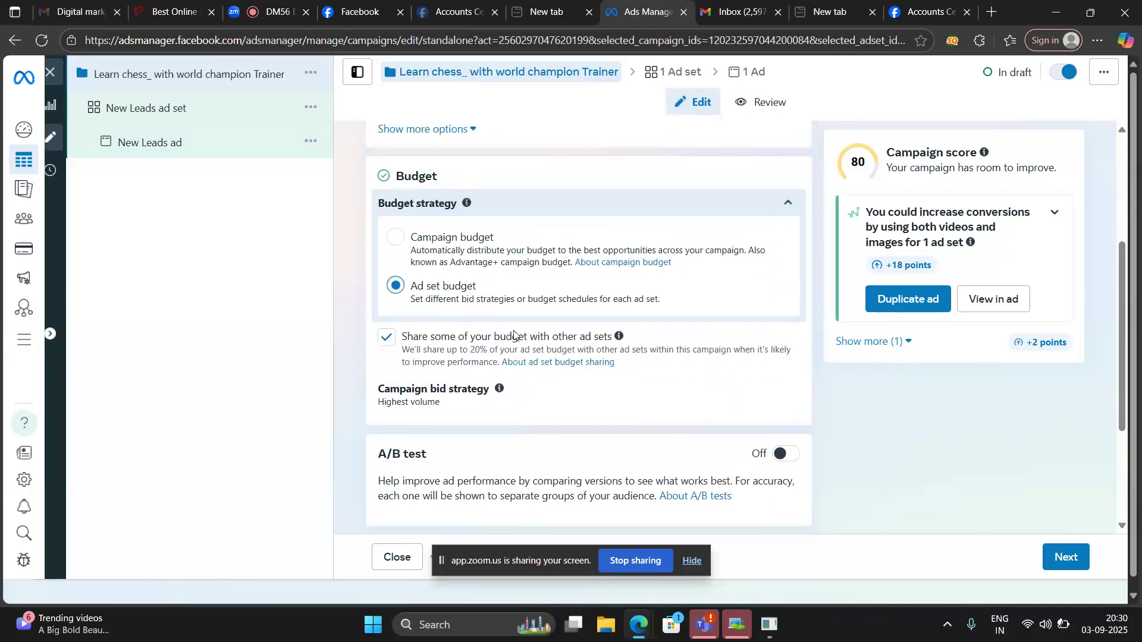
pyautogui.click(394, 237)
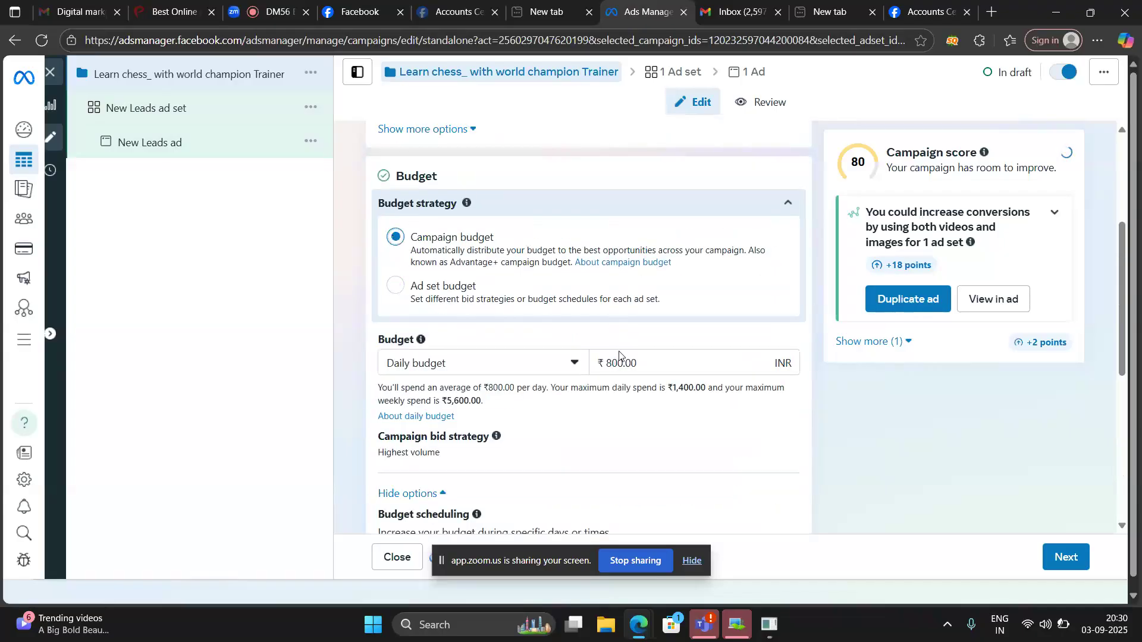
# Change the campaign daily budget from ₹800.00 to ₹100
pyautogui.click(652, 361)
pyautogui.press('BackSpace')
pyautogui.press('BackSpace')
pyautogui.press('BackSpace')
pyautogui.press('BackSpace')
pyautogui.press('BackSpace')
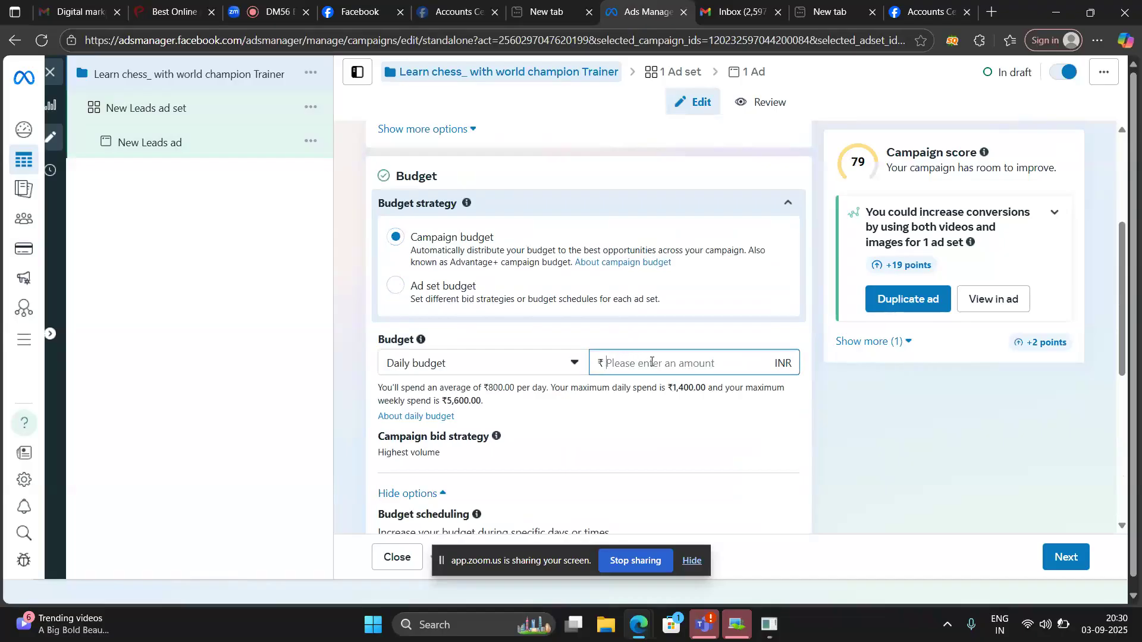
pyautogui.write('100')
pyautogui.click(691, 431)
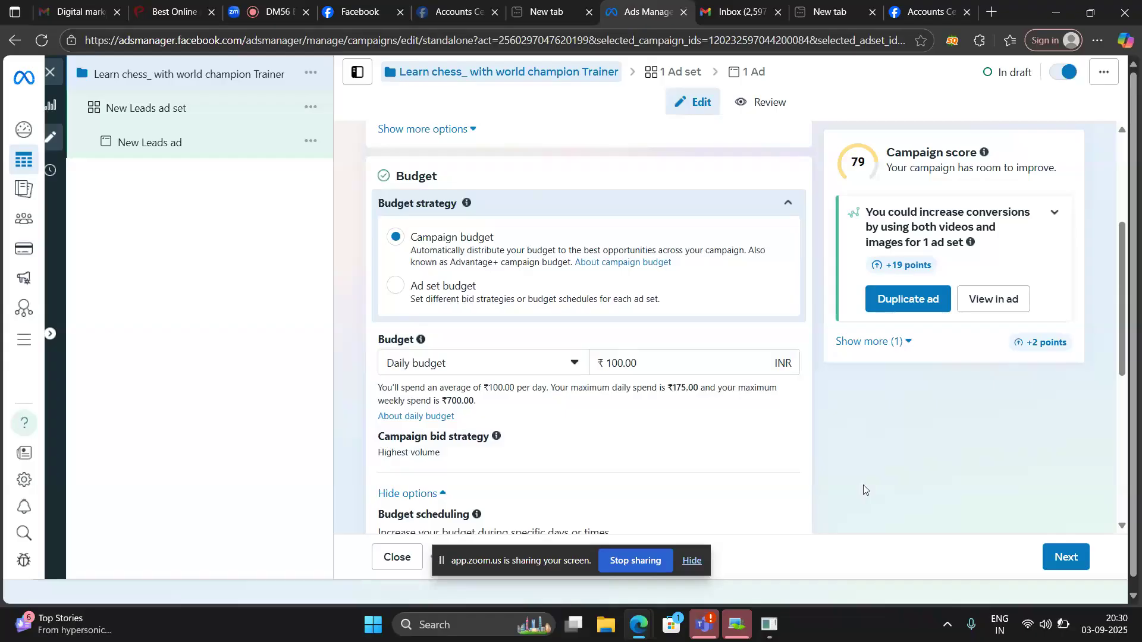
# Turn on Schedule budget increases under Budget scheduling
pyautogui.scroll(-2, 711, 453)
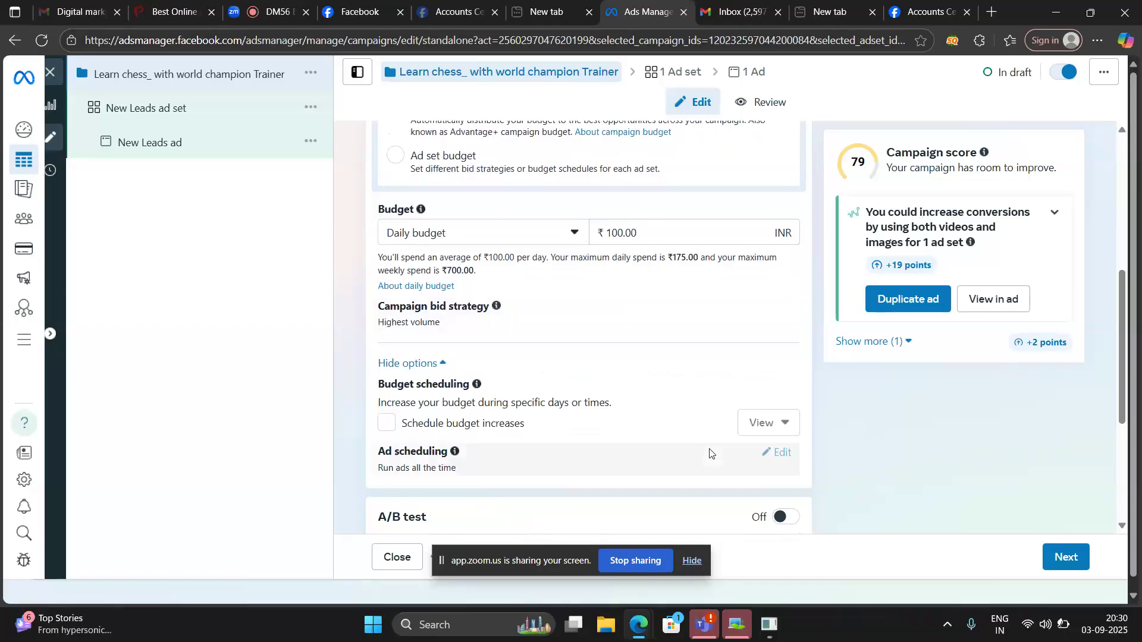
pyautogui.scroll(-1, 709, 454)
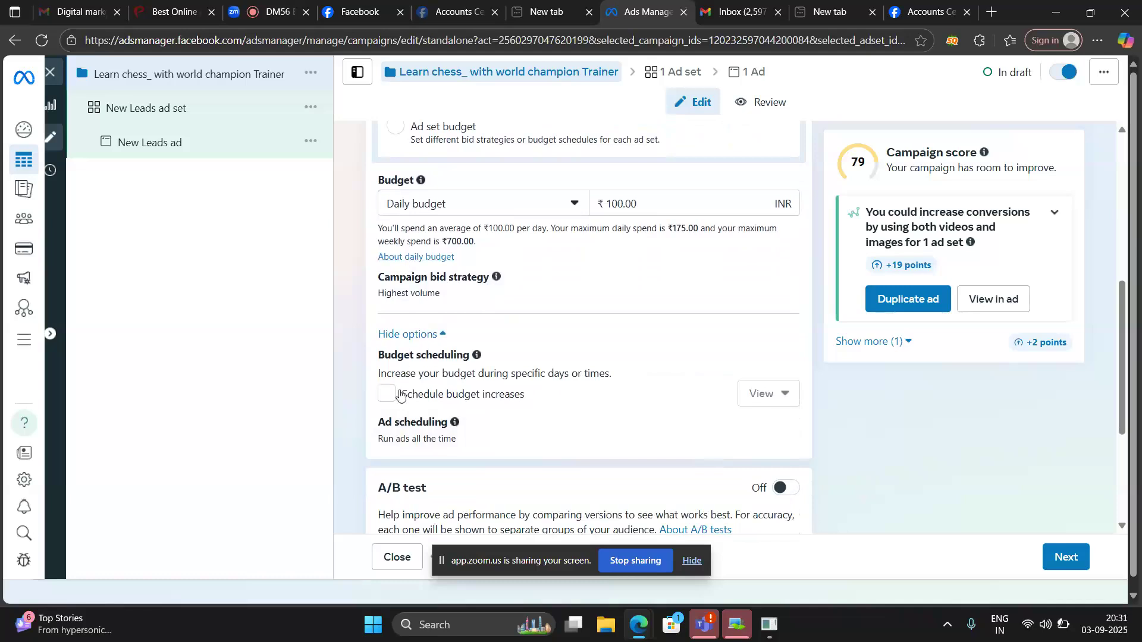
pyautogui.scroll(-2, 543, 415)
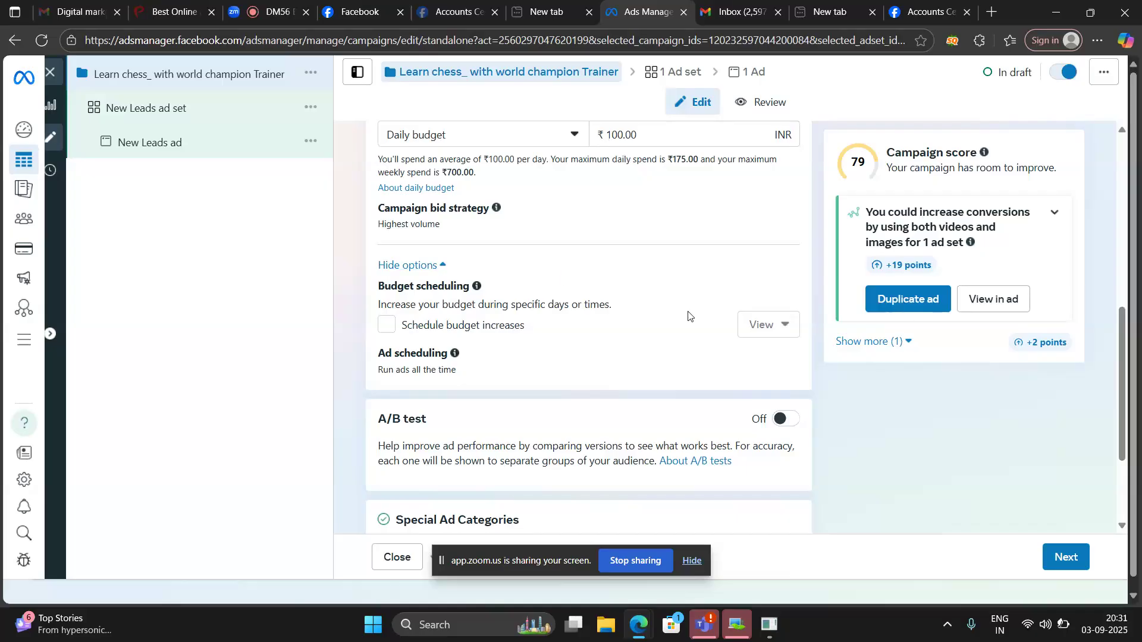
pyautogui.click(387, 326)
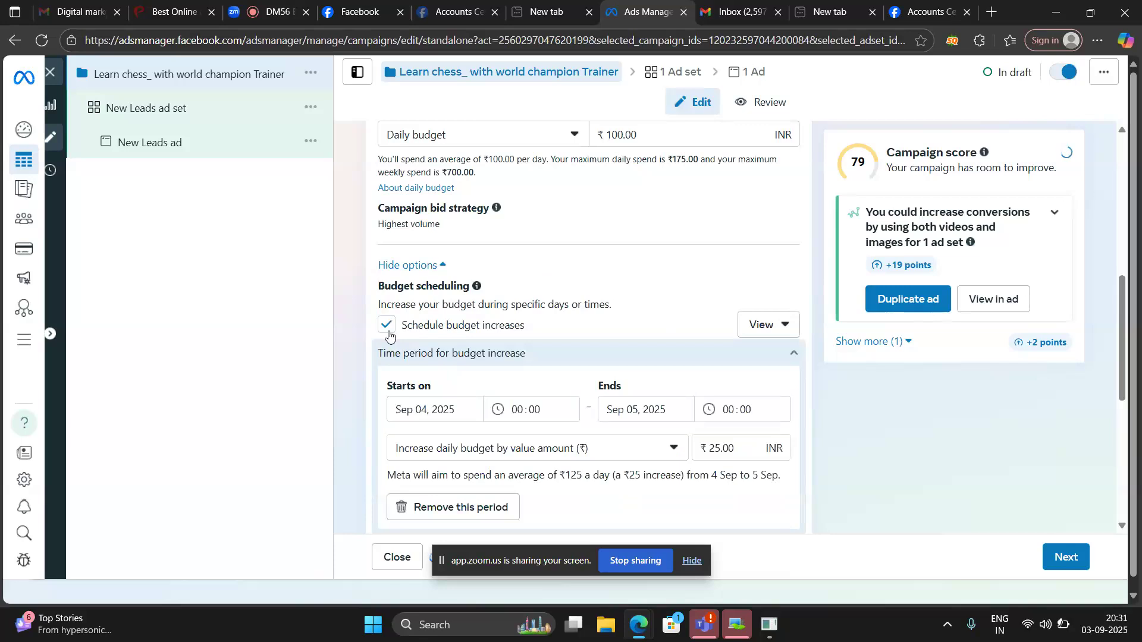
pyautogui.scroll(-2, 700, 286)
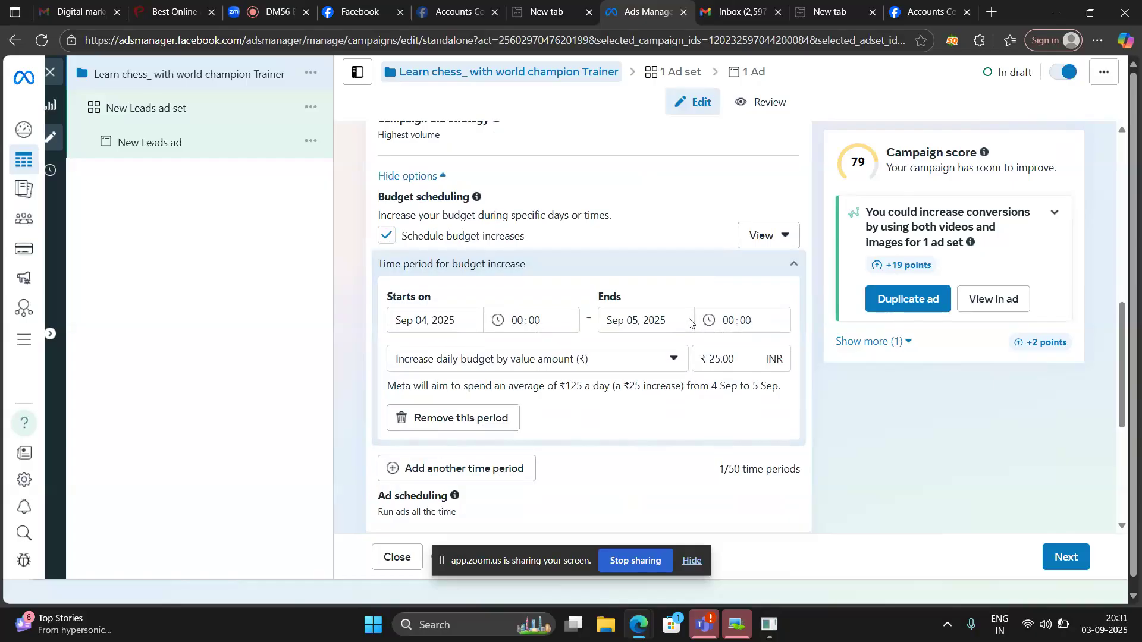
pyautogui.click(752, 364)
pyautogui.scroll(1, 610, 272)
pyautogui.scroll(4, 610, 272)
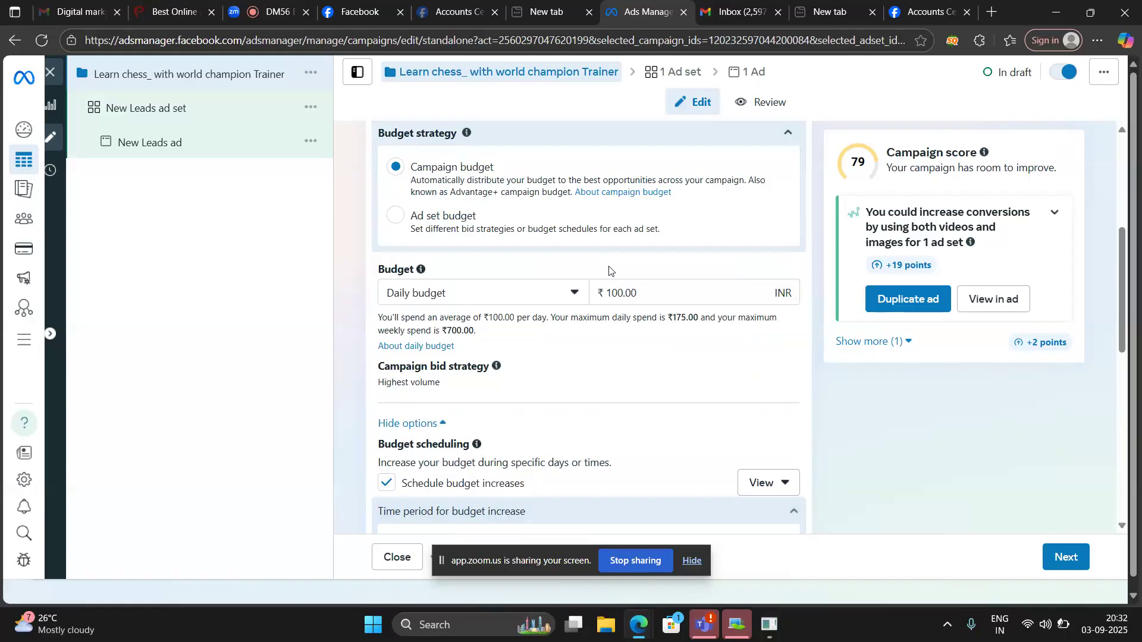
pyautogui.scroll(-3, 684, 404)
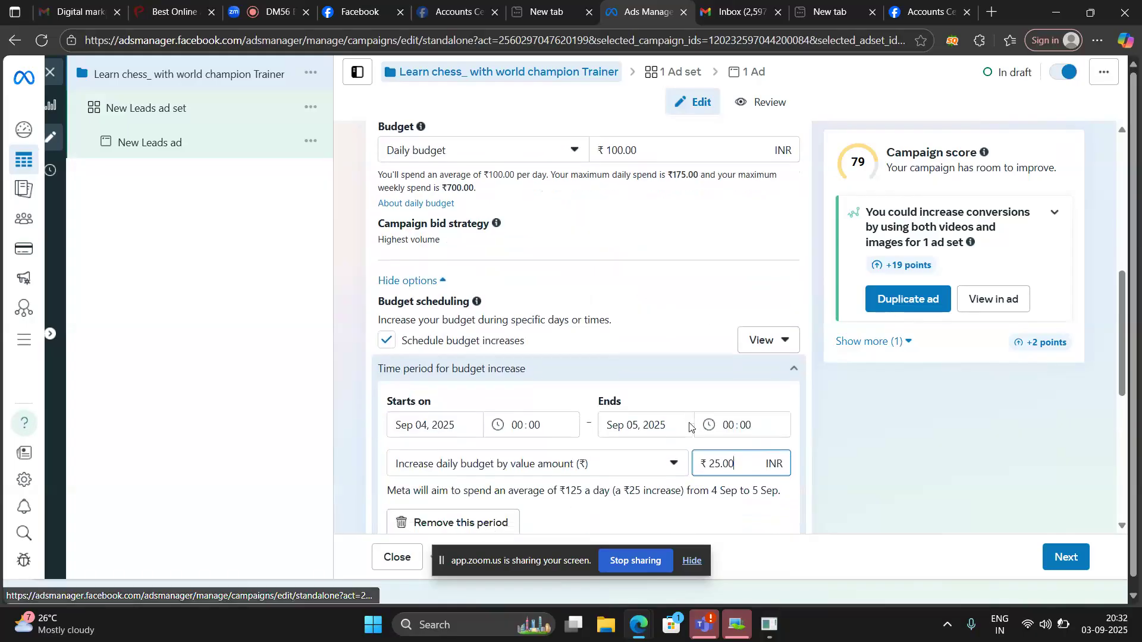
pyautogui.scroll(-5, 690, 427)
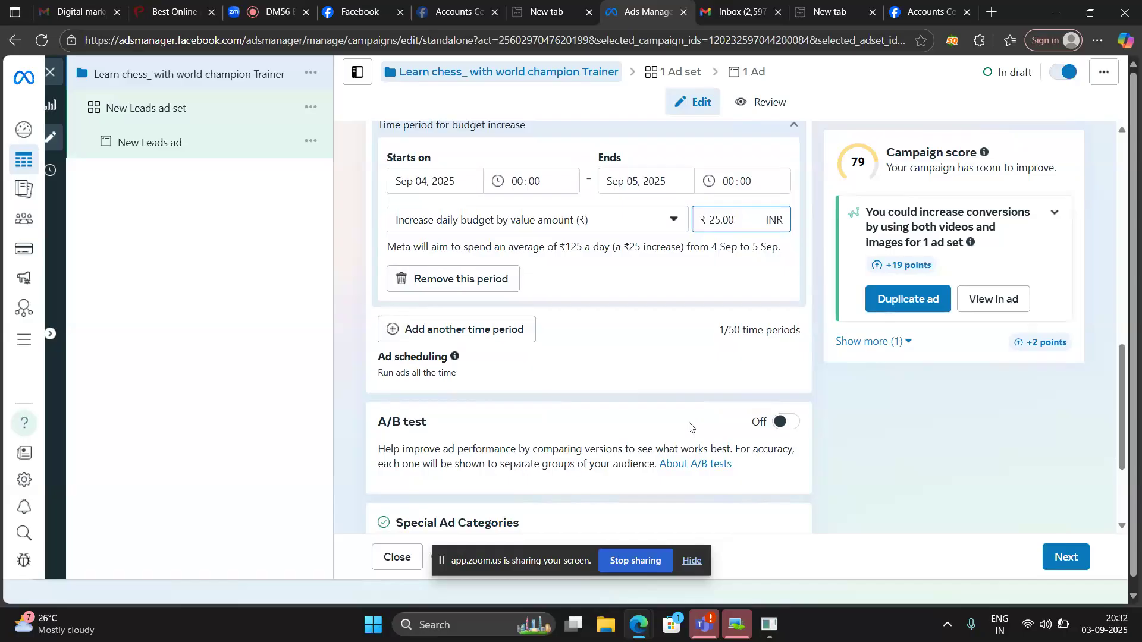
pyautogui.scroll(3, 704, 329)
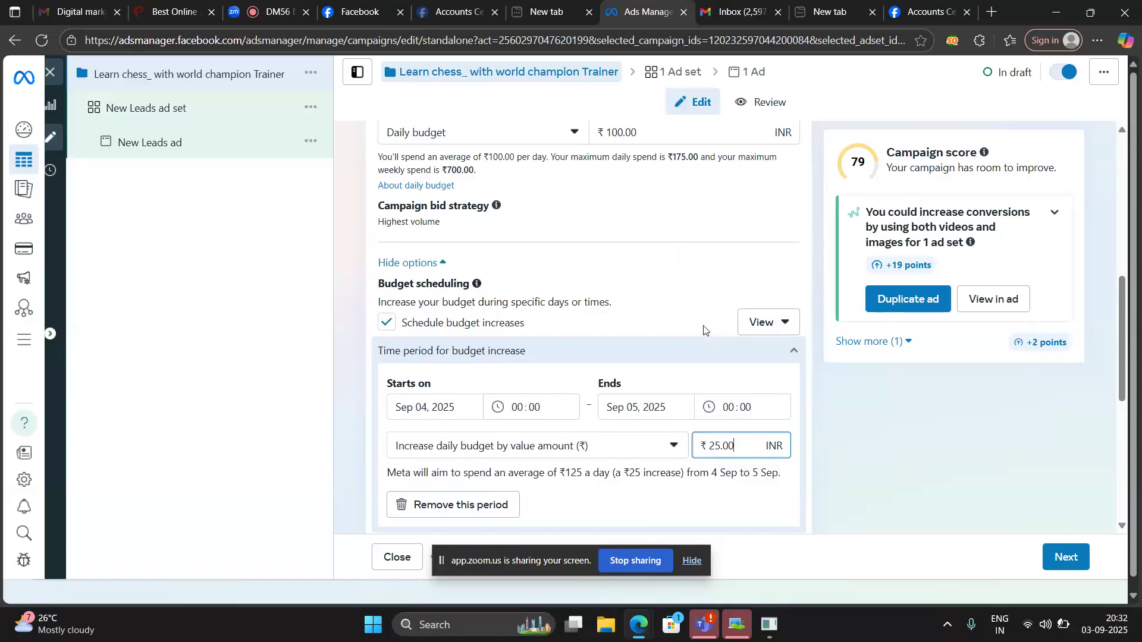
pyautogui.scroll(5, 704, 329)
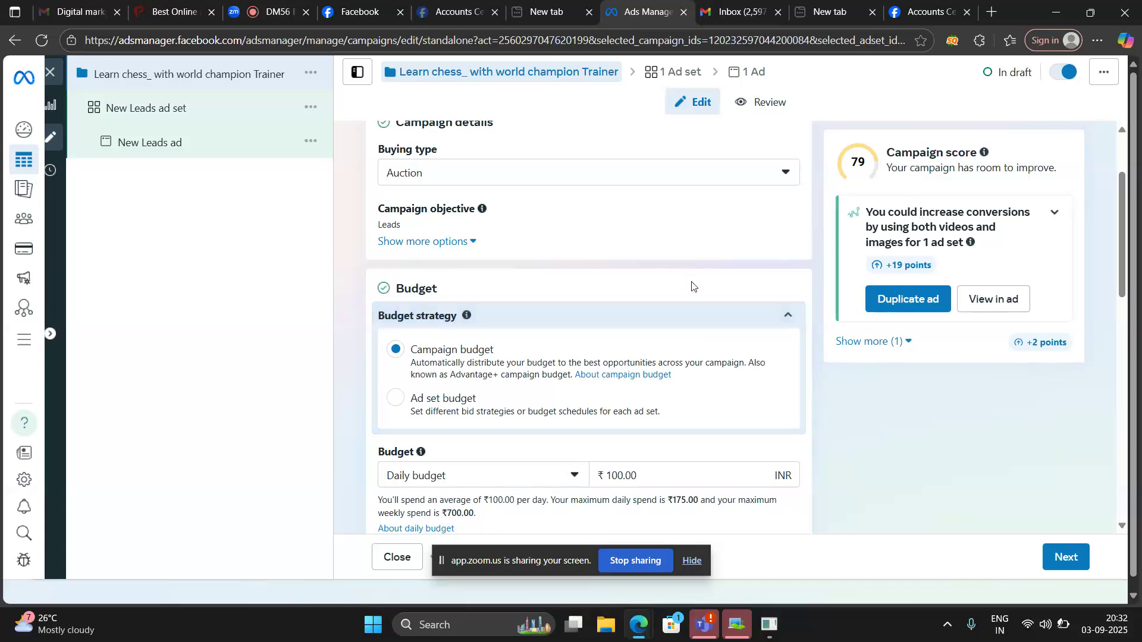
pyautogui.scroll(-1, 692, 285)
# Show more campaign options, confirming no spending limit, and expand the objective choices
pyautogui.scroll(-1, 692, 285)
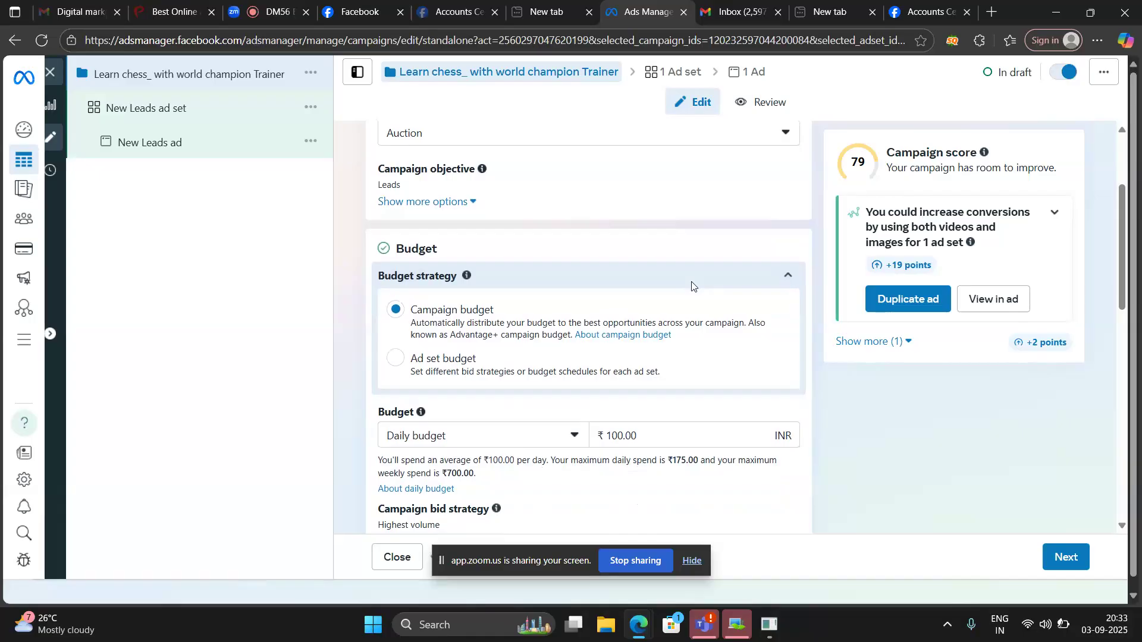
pyautogui.scroll(1, 691, 286)
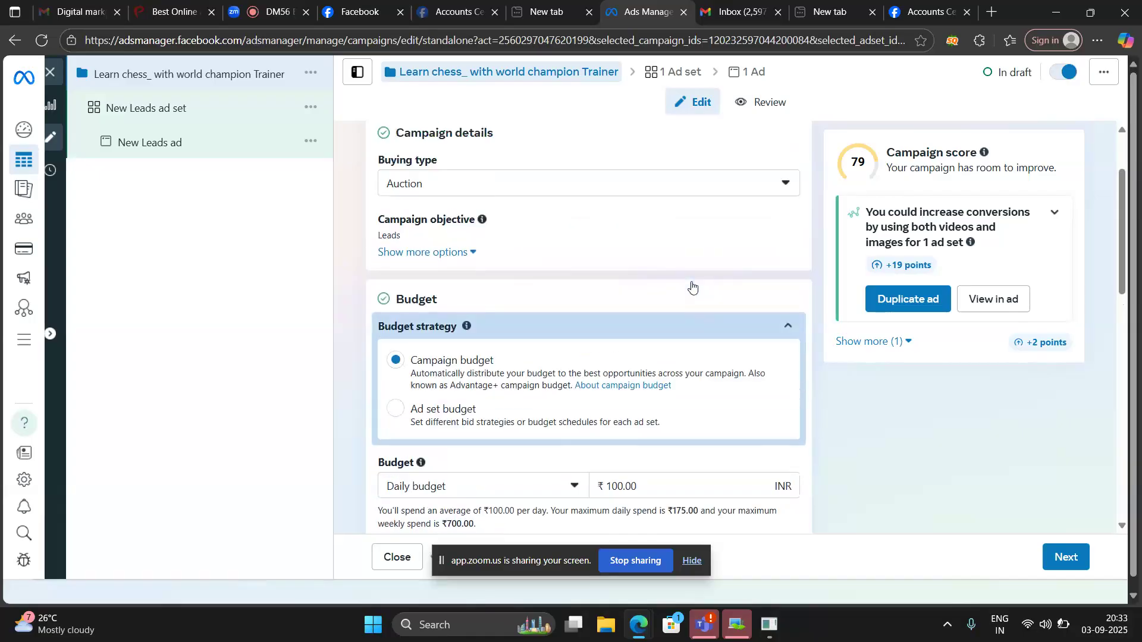
pyautogui.scroll(2, 691, 285)
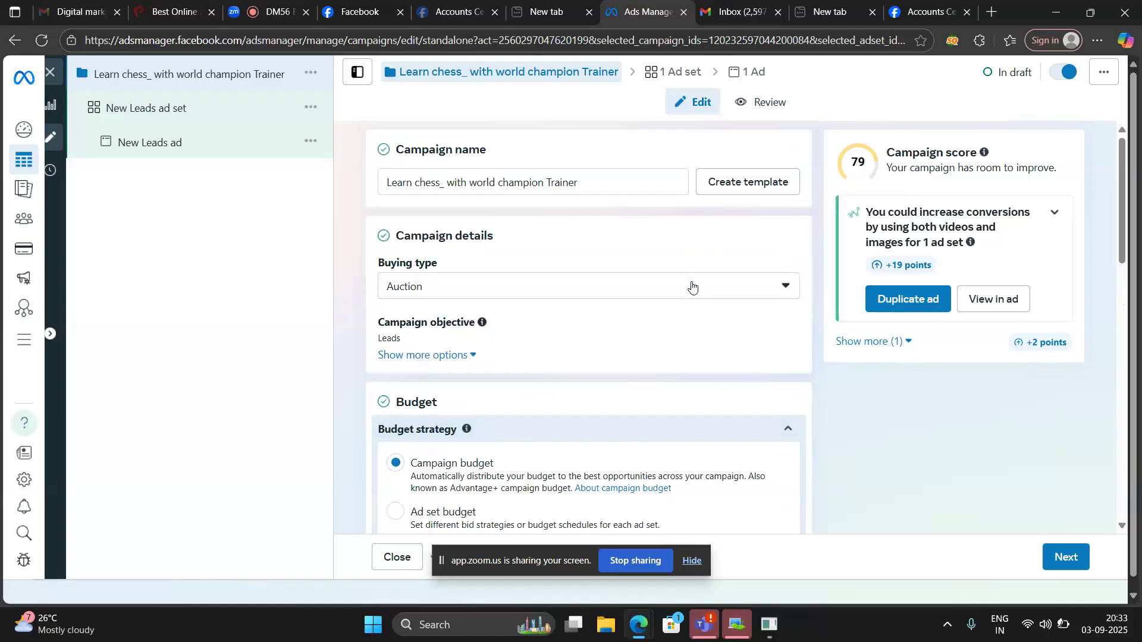
pyautogui.scroll(-1, 861, 440)
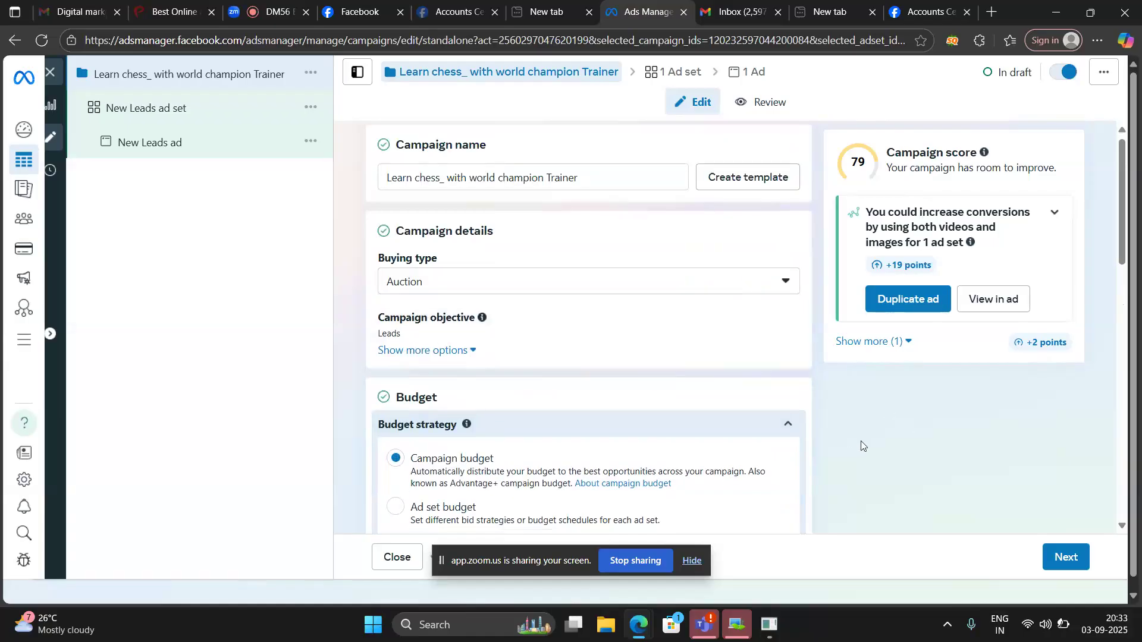
pyautogui.scroll(-4, 651, 427)
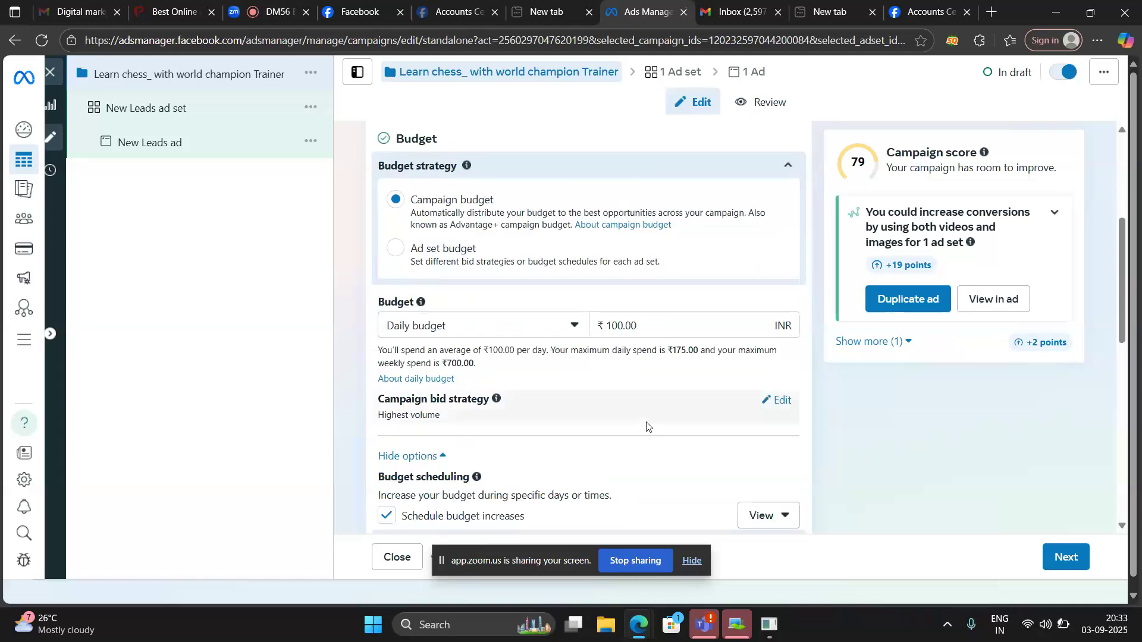
pyautogui.scroll(-1, 647, 427)
pyautogui.scroll(-4, 647, 426)
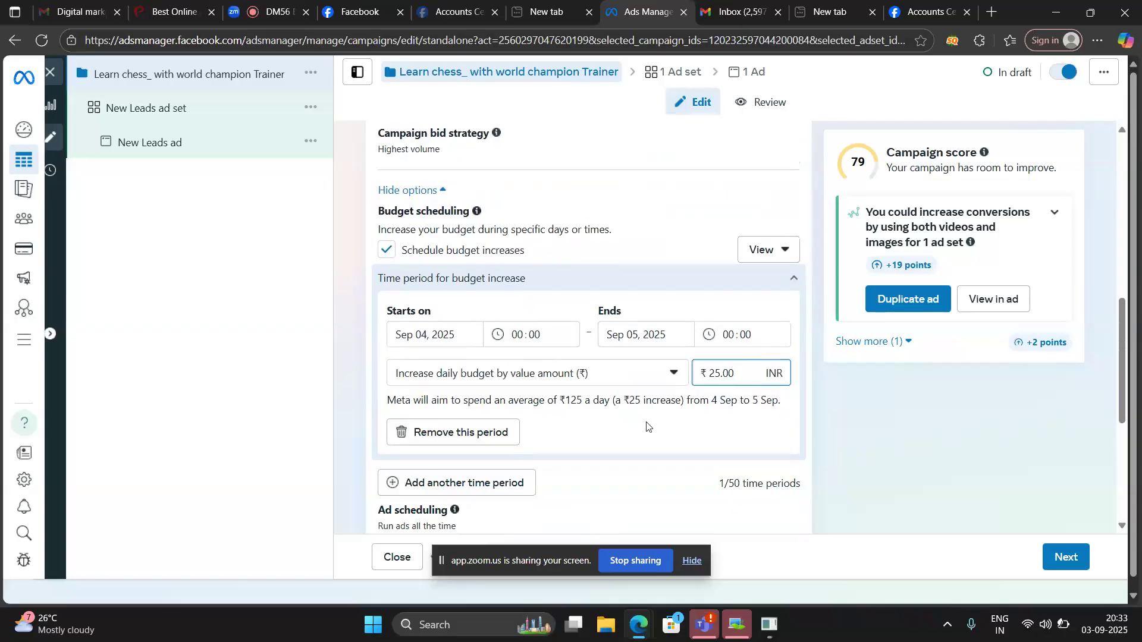
pyautogui.scroll(4, 647, 426)
pyautogui.scroll(4, 647, 426)
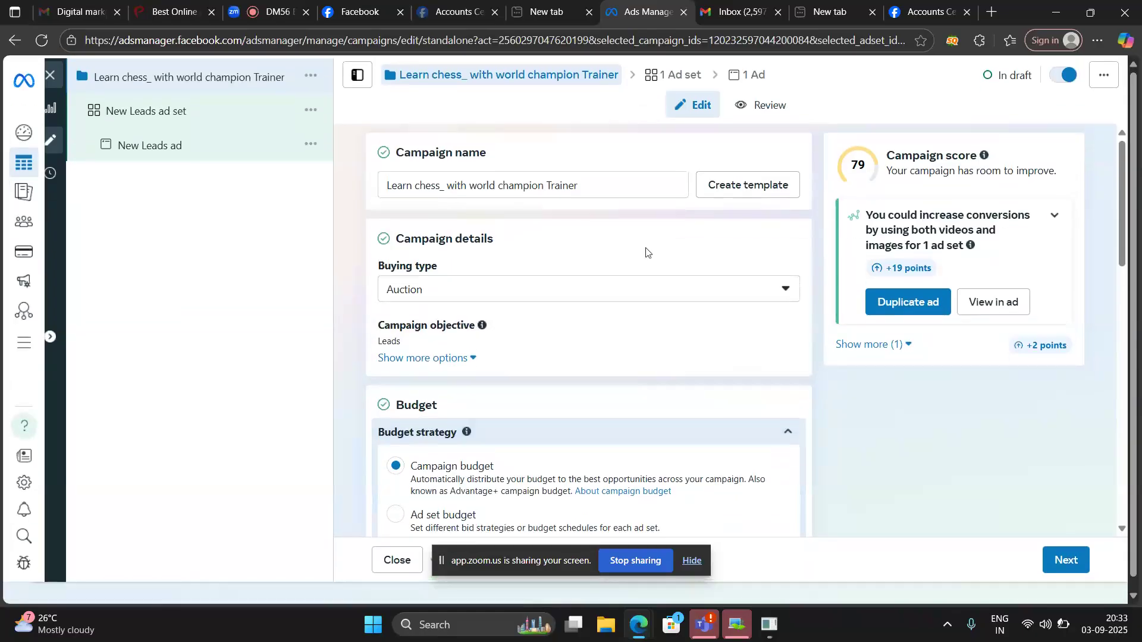
pyautogui.click(433, 355)
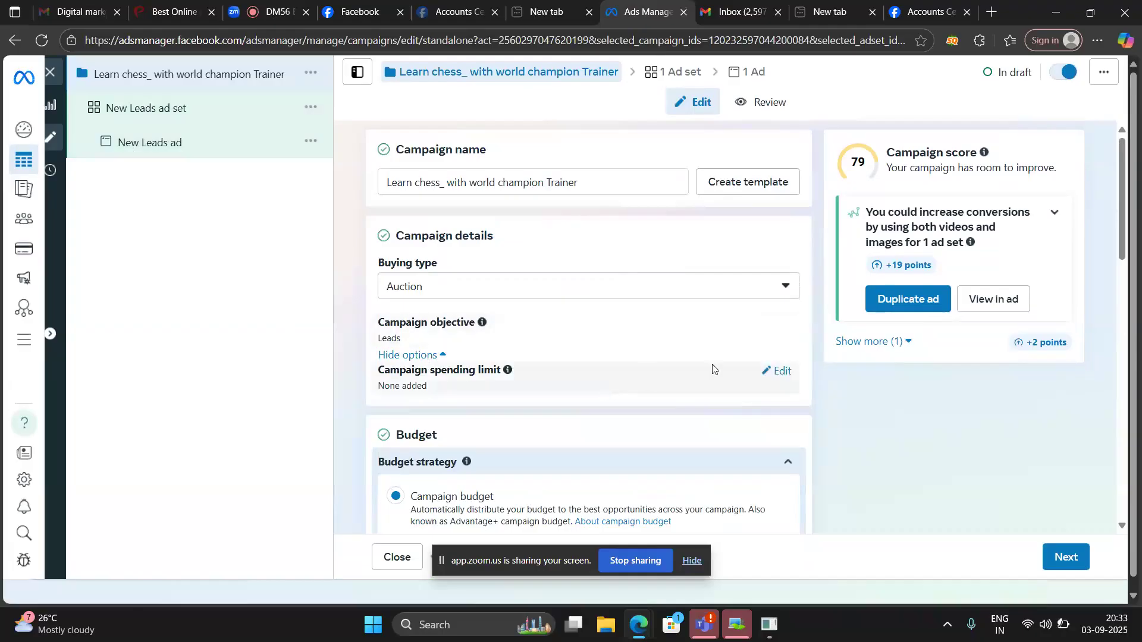
pyautogui.click(768, 330)
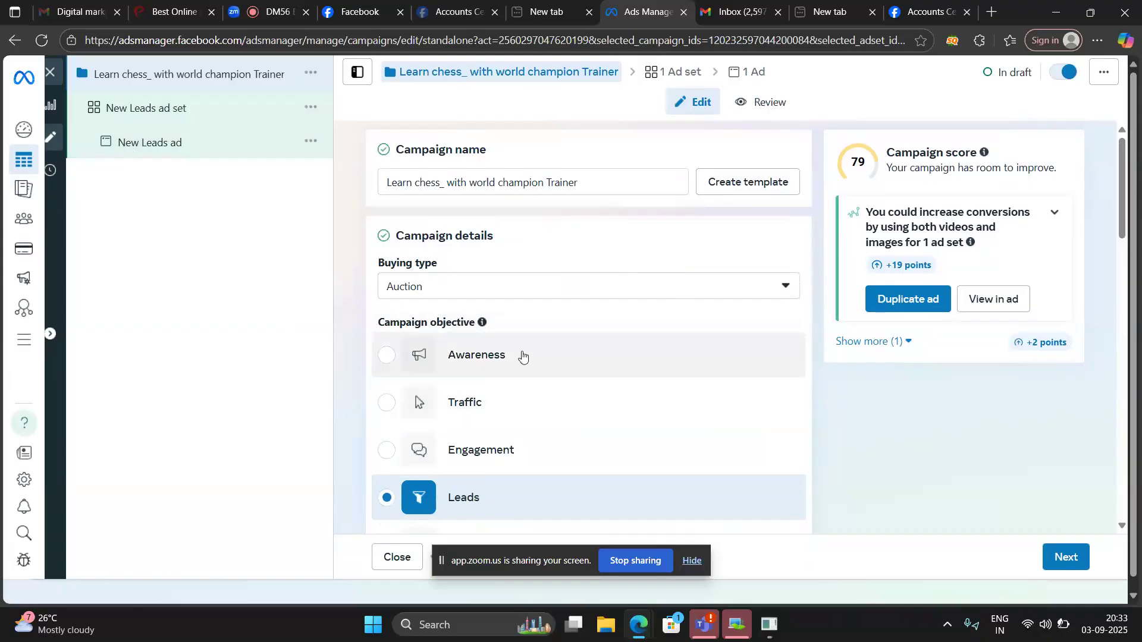
# Check Leads stays selected and the ₹25 increase for 4–5 Sep, then collapse budget scheduling
pyautogui.scroll(-1, 515, 403)
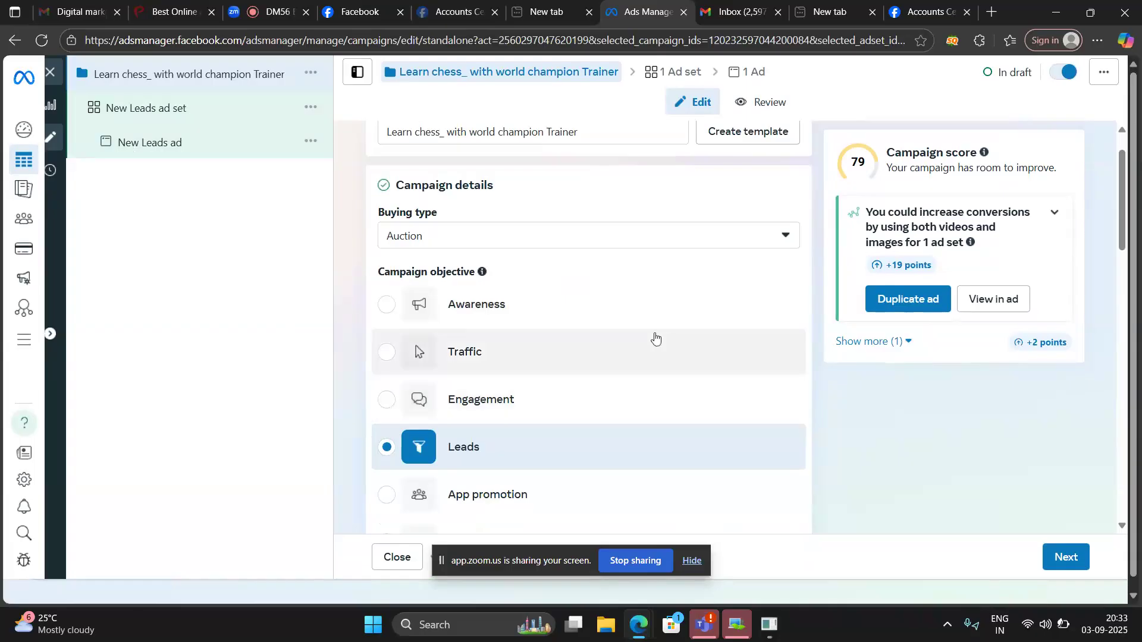
pyautogui.scroll(-2, 655, 338)
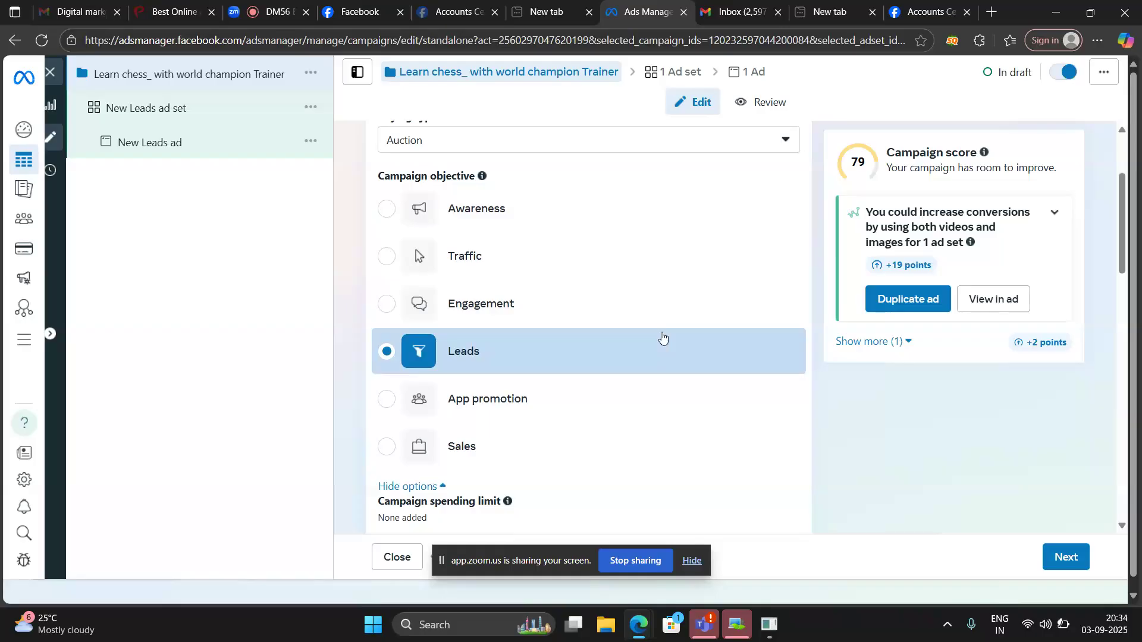
pyautogui.scroll(-1, 661, 337)
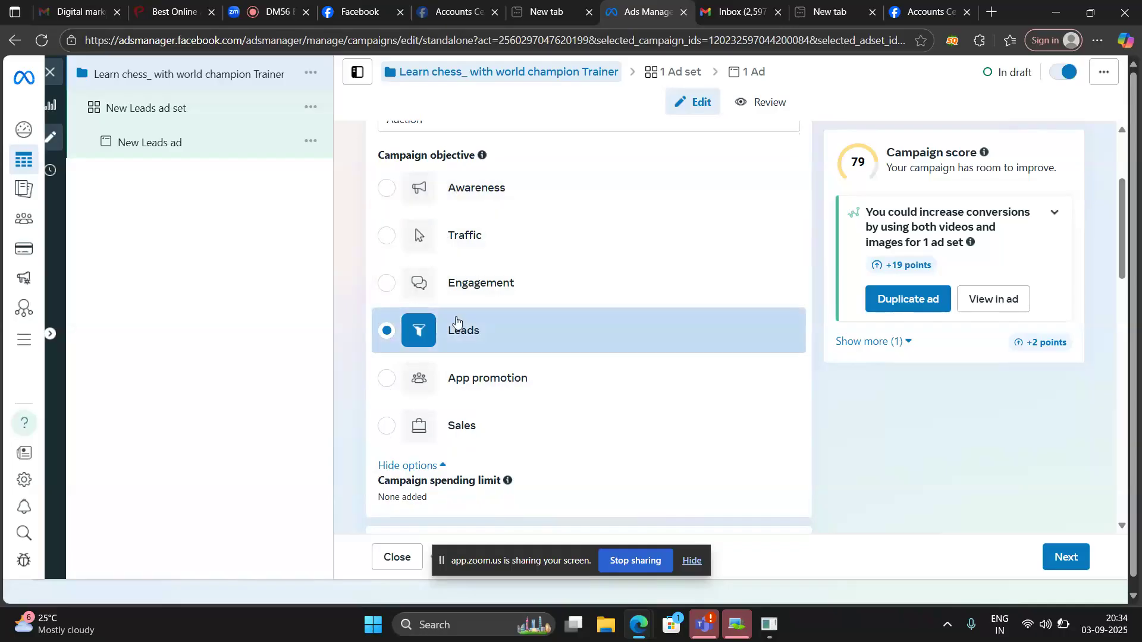
pyautogui.moveTo(479, 336)
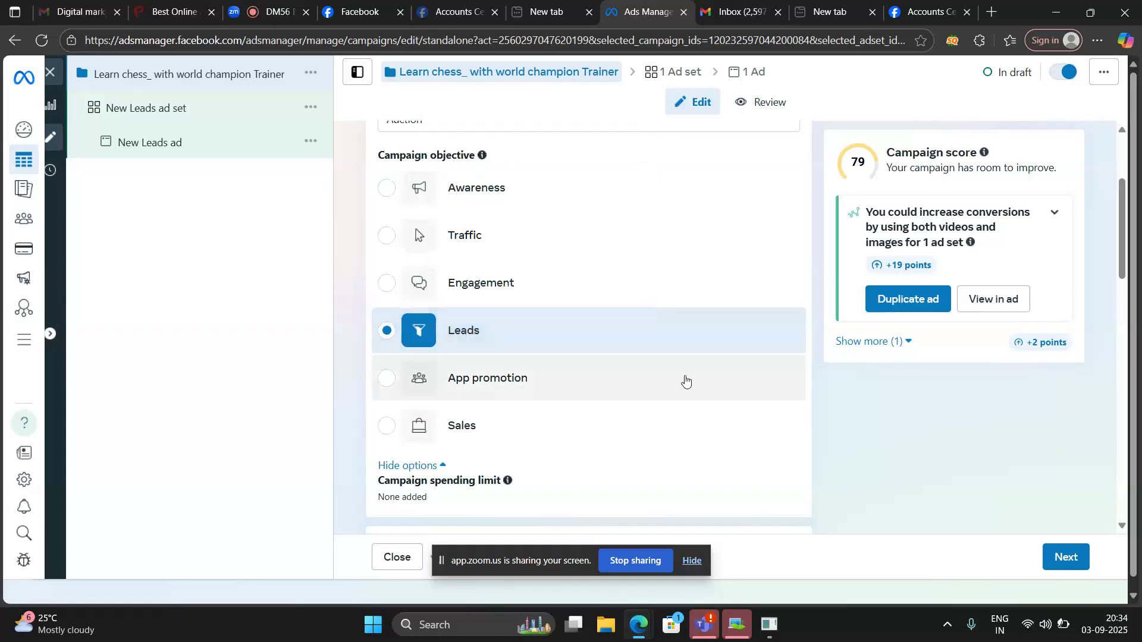
pyautogui.scroll(3, 654, 369)
pyautogui.scroll(-10, 645, 364)
pyautogui.scroll(-4, 647, 361)
pyautogui.scroll(4, 647, 361)
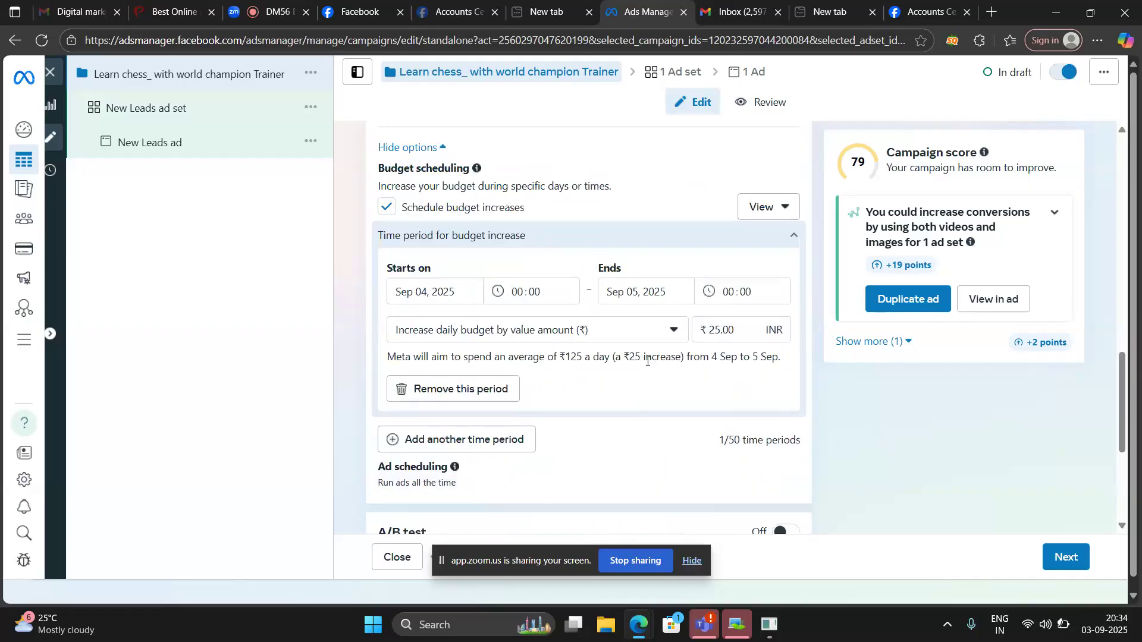
pyautogui.scroll(2, 431, 199)
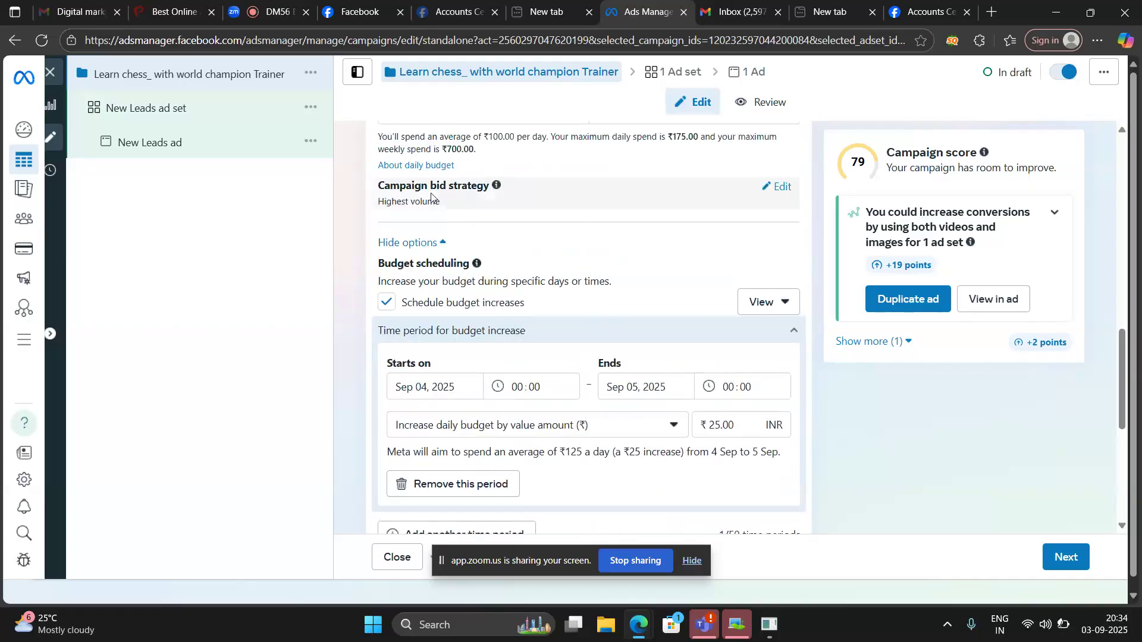
pyautogui.click(403, 243)
# Leave Special Ad Categories with nothing declared and continue to the New Leads ad set
pyautogui.scroll(-2, 482, 361)
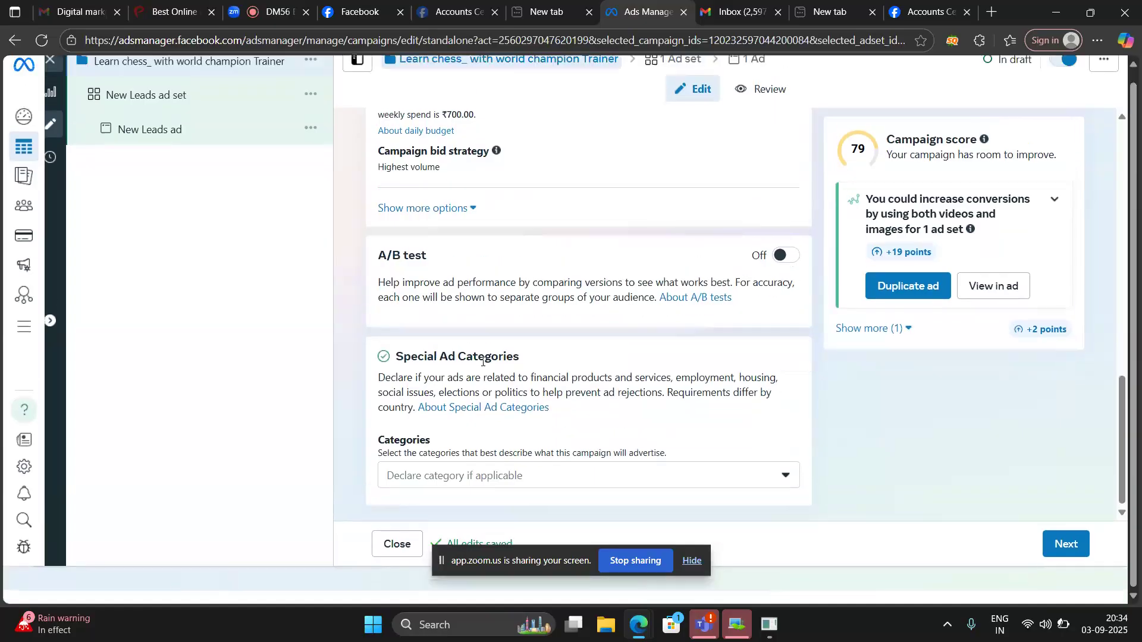
pyautogui.click(678, 473)
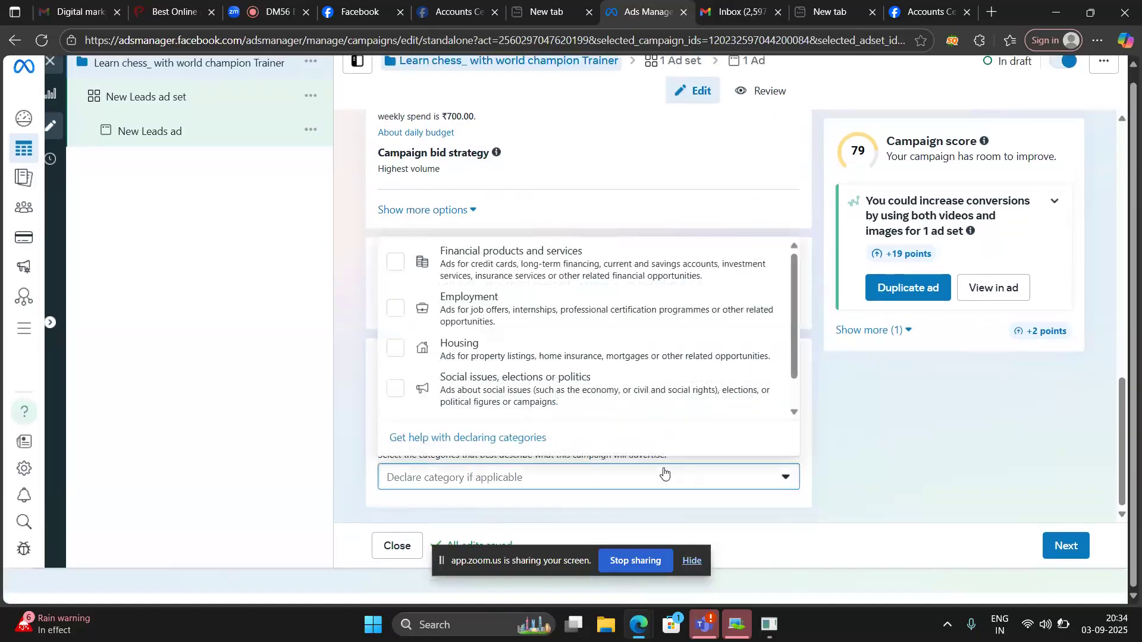
pyautogui.click(663, 472)
pyautogui.click(743, 480)
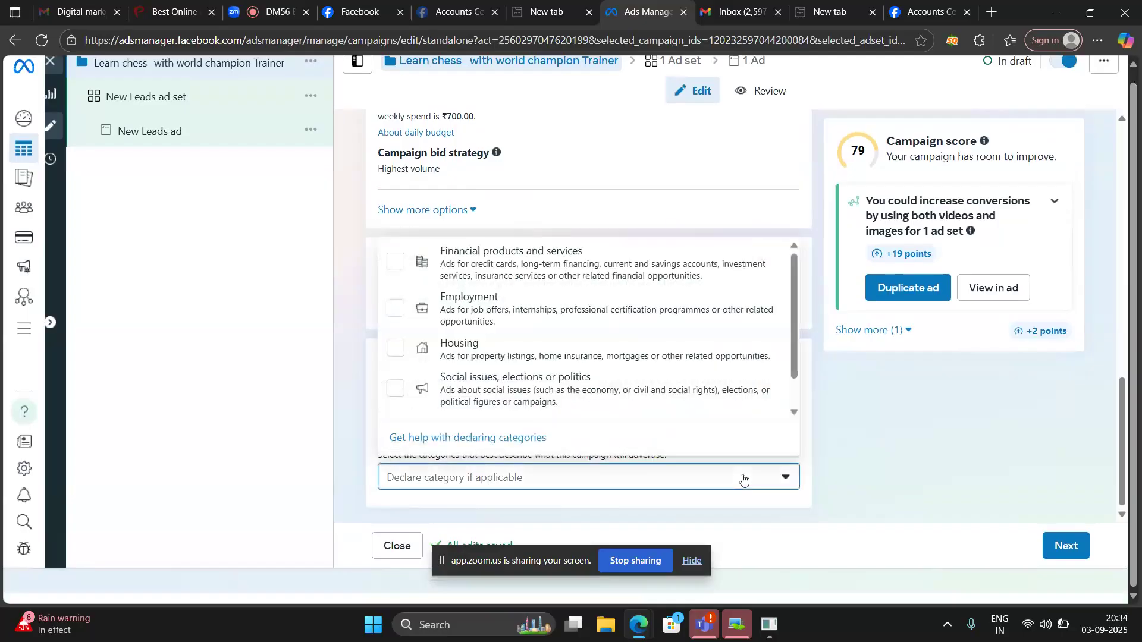
pyautogui.click(736, 479)
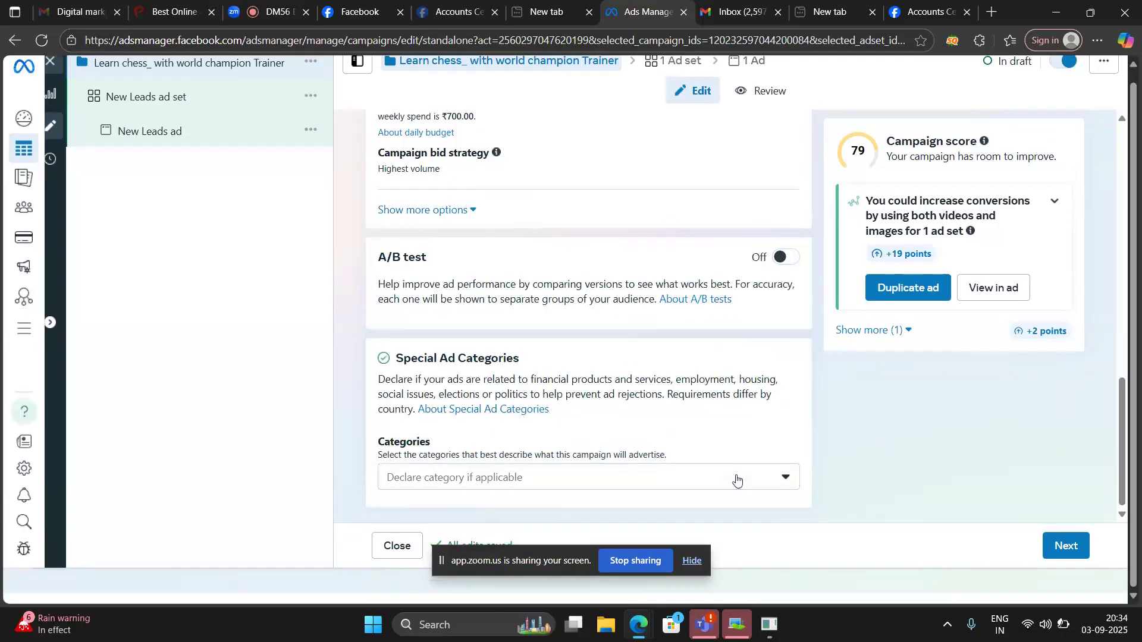
pyautogui.click(736, 480)
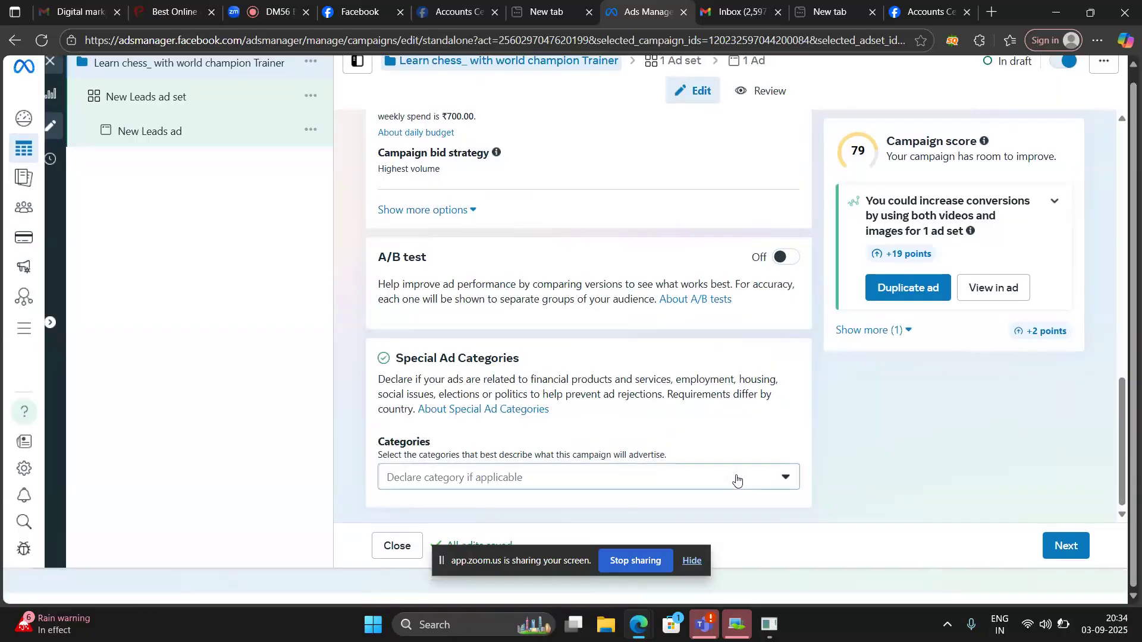
pyautogui.scroll(-3, 606, 364)
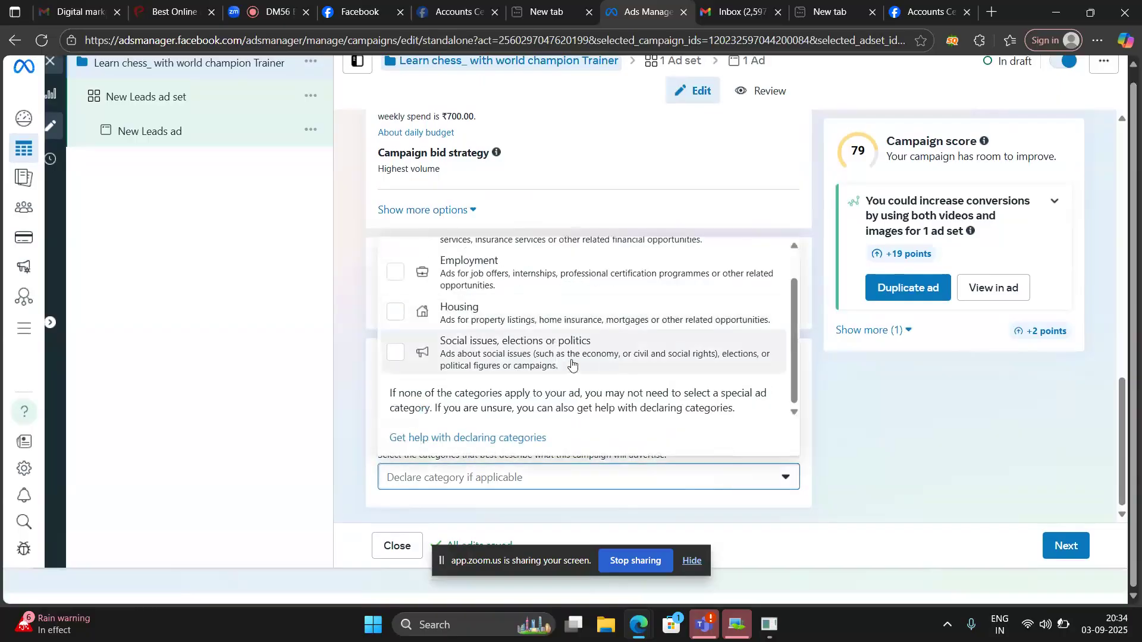
pyautogui.scroll(1, 550, 393)
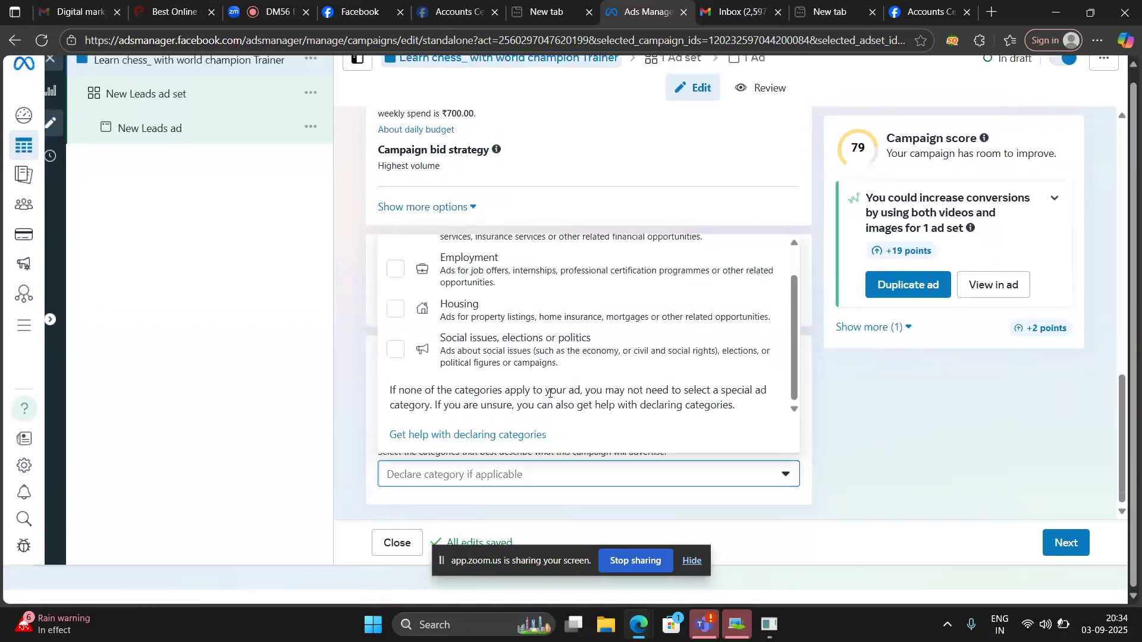
pyautogui.scroll(1, 603, 306)
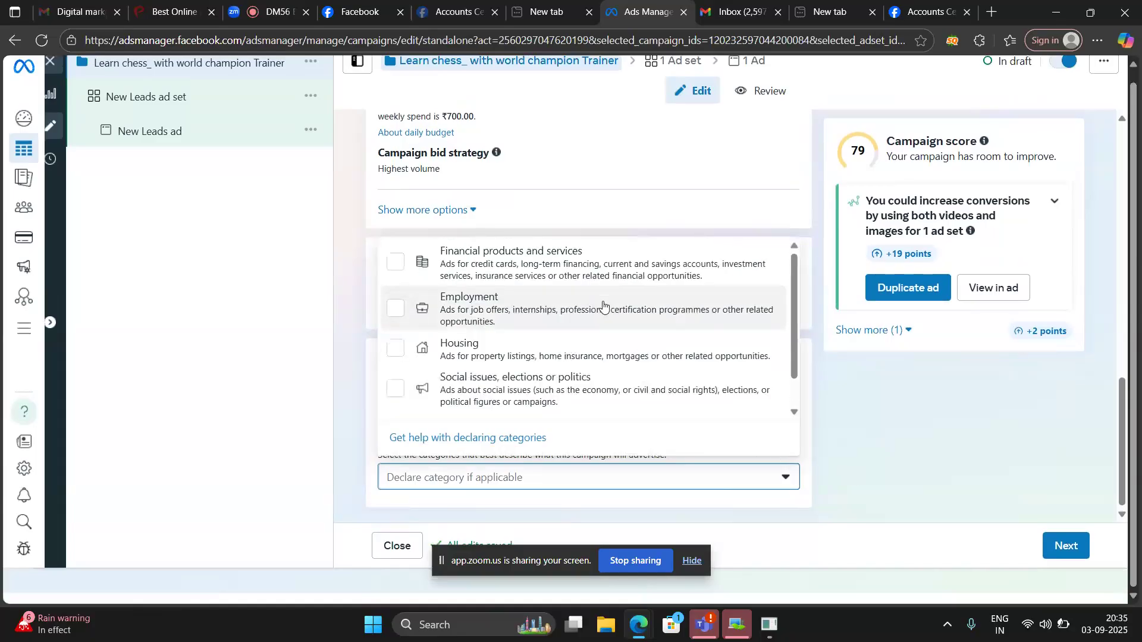
pyautogui.click(864, 393)
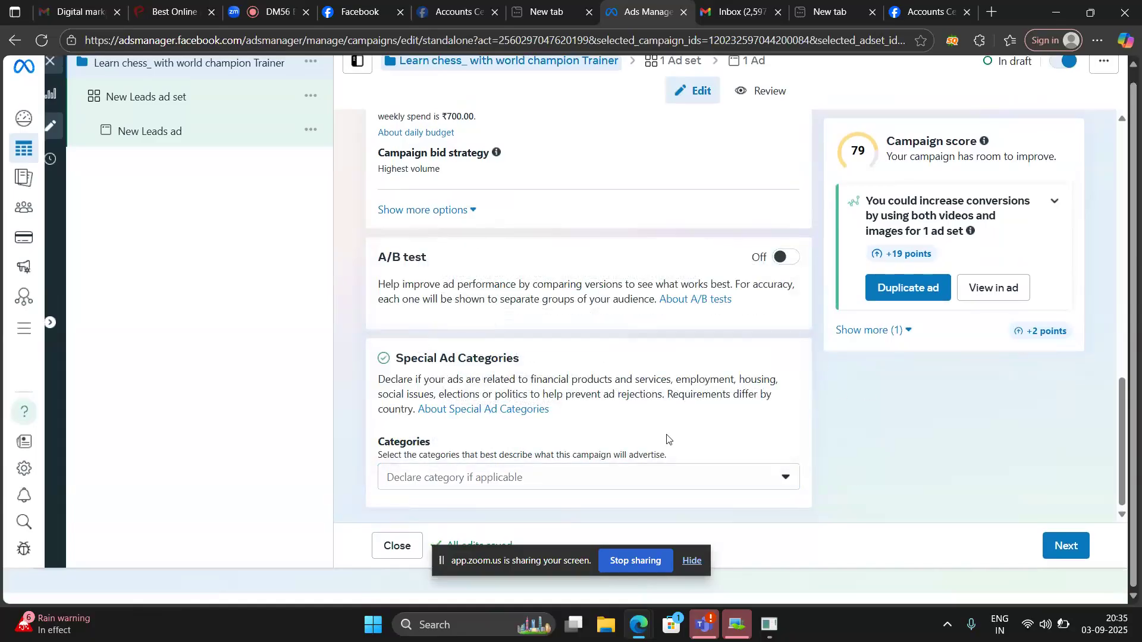
pyautogui.click(519, 487)
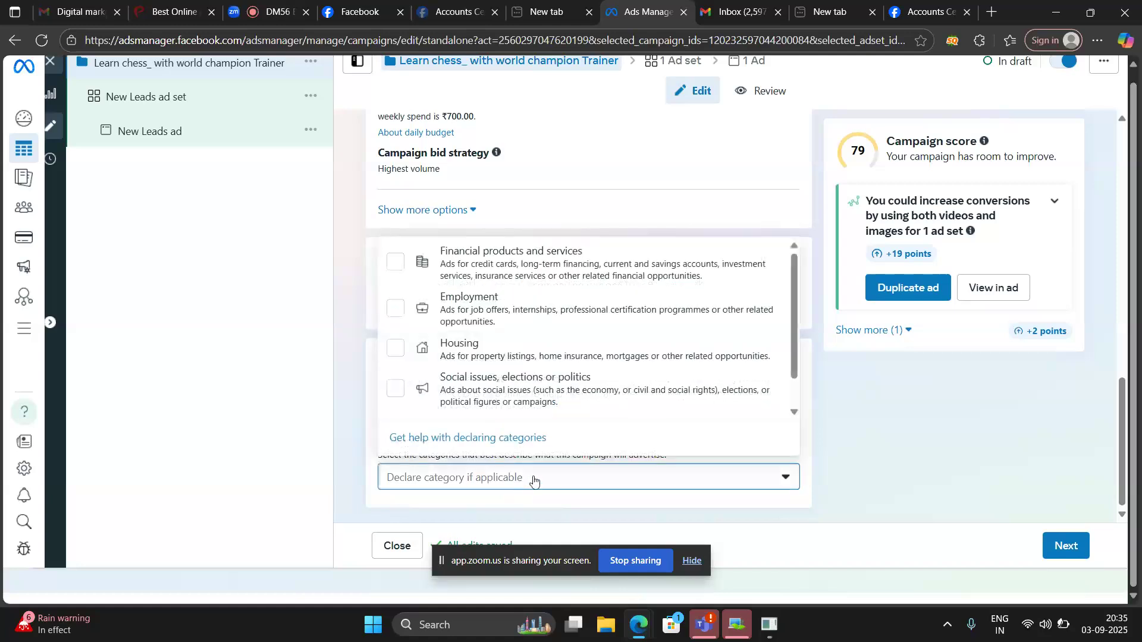
pyautogui.click(851, 483)
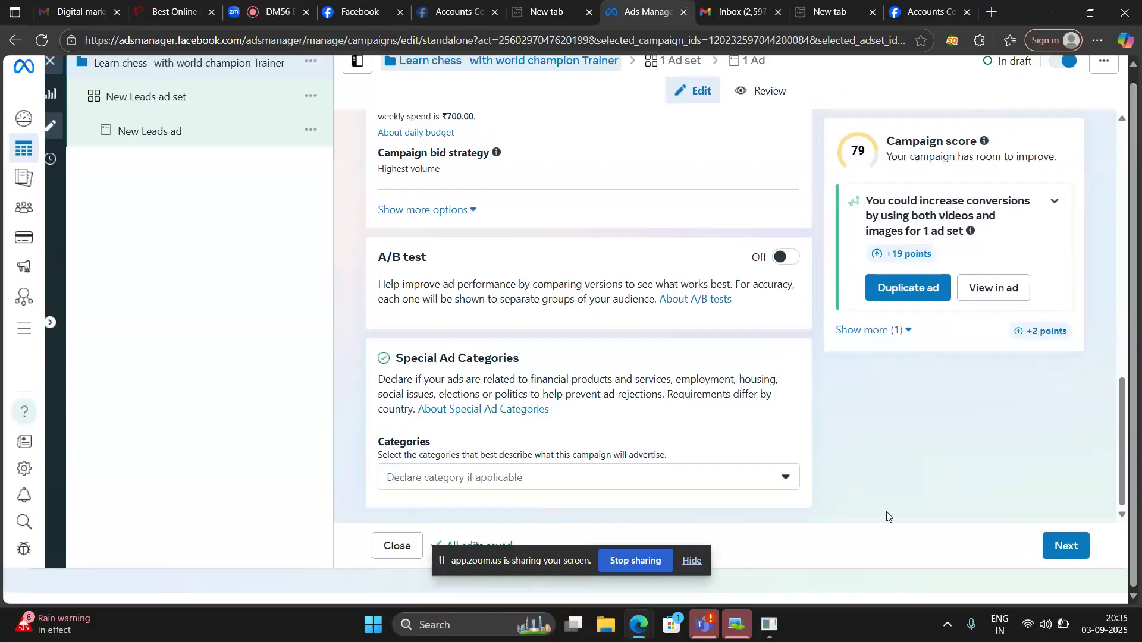
pyautogui.click(1062, 547)
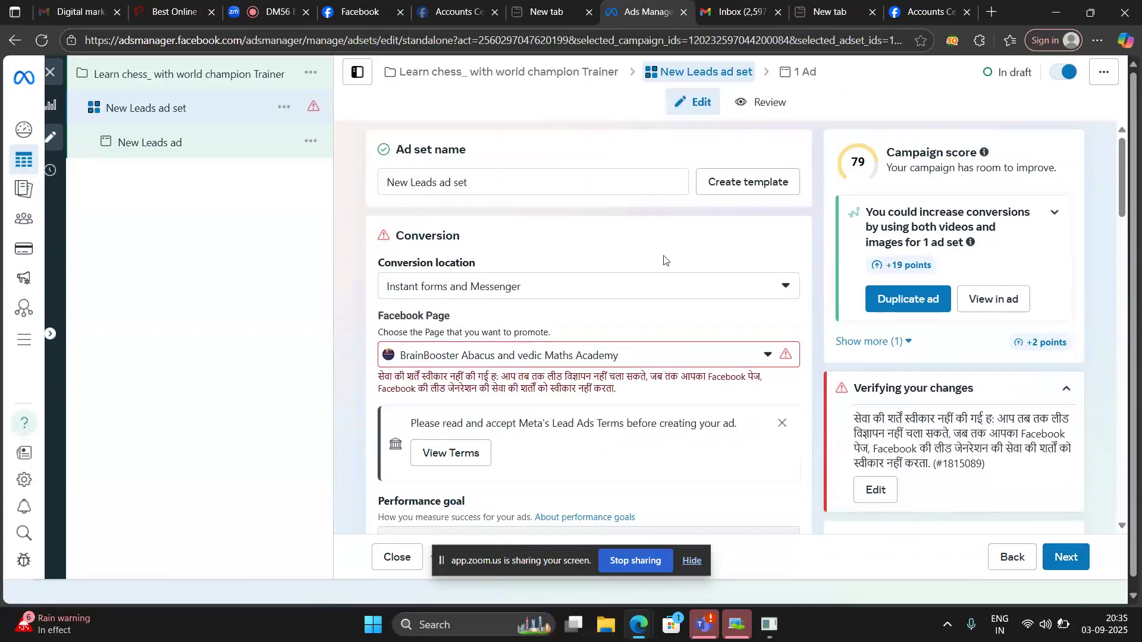
pyautogui.click(744, 186)
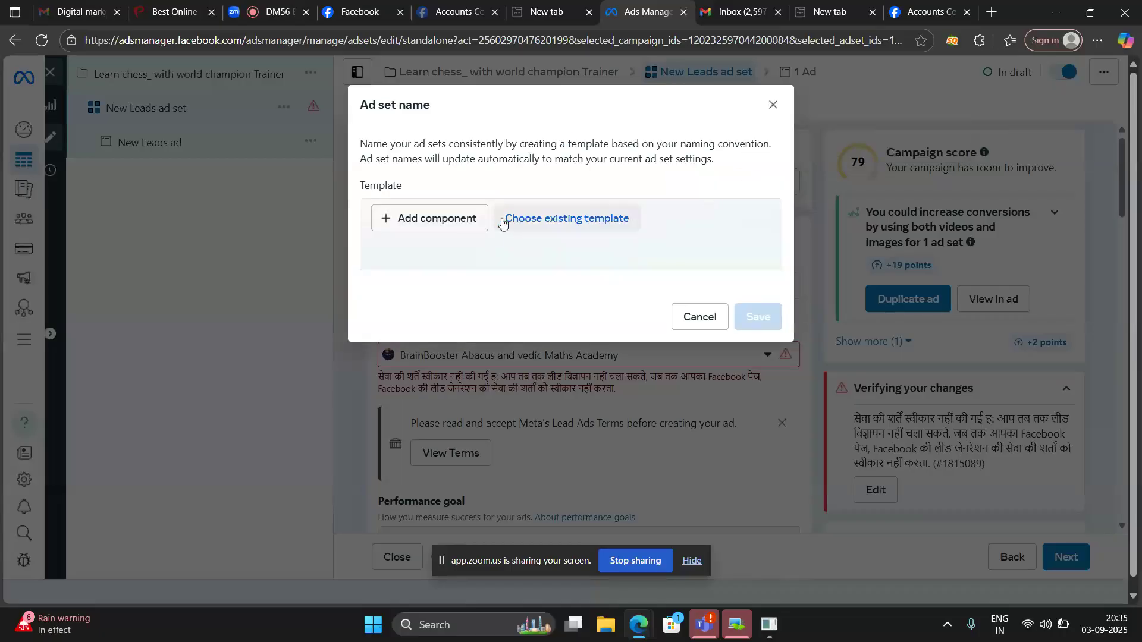
pyautogui.click(467, 229)
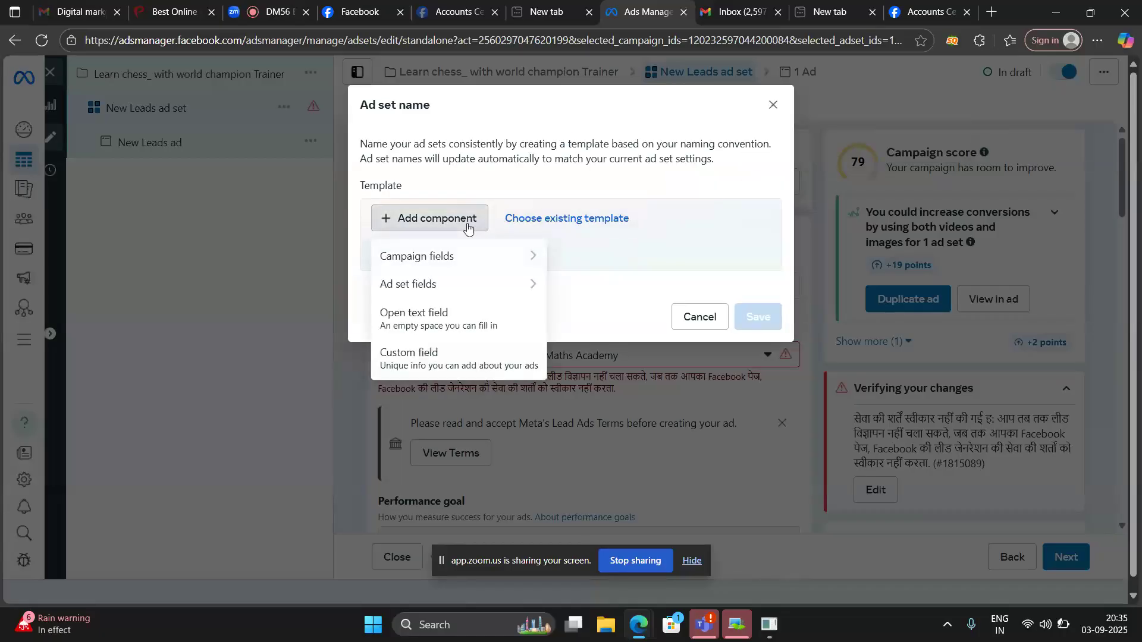
pyautogui.click(773, 107)
pyautogui.click(745, 180)
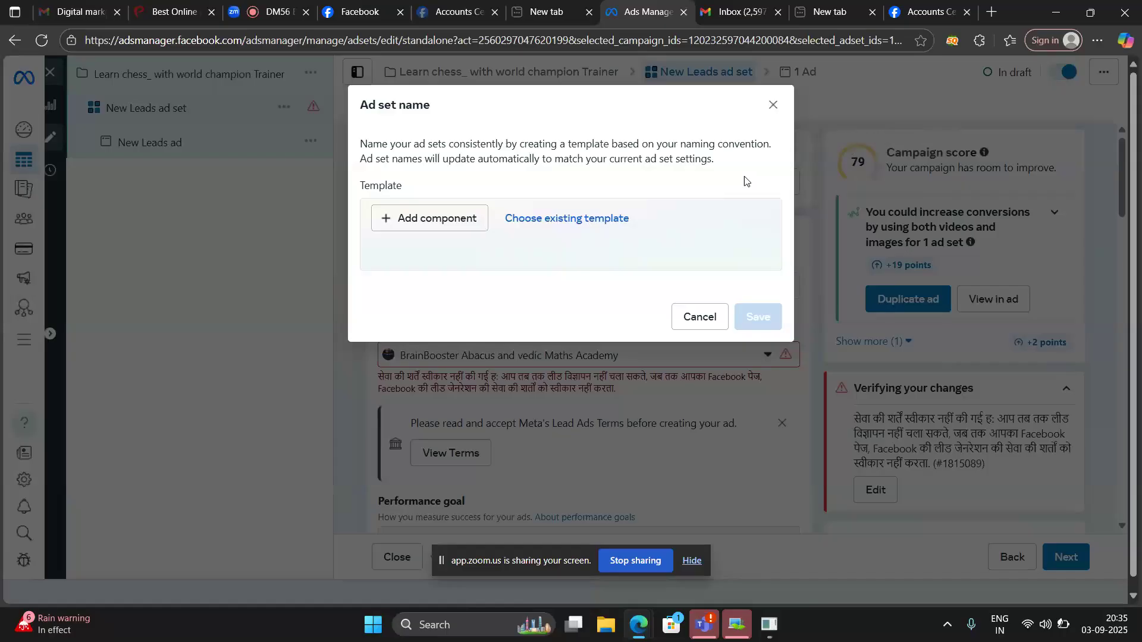
pyautogui.click(433, 229)
pyautogui.click(603, 217)
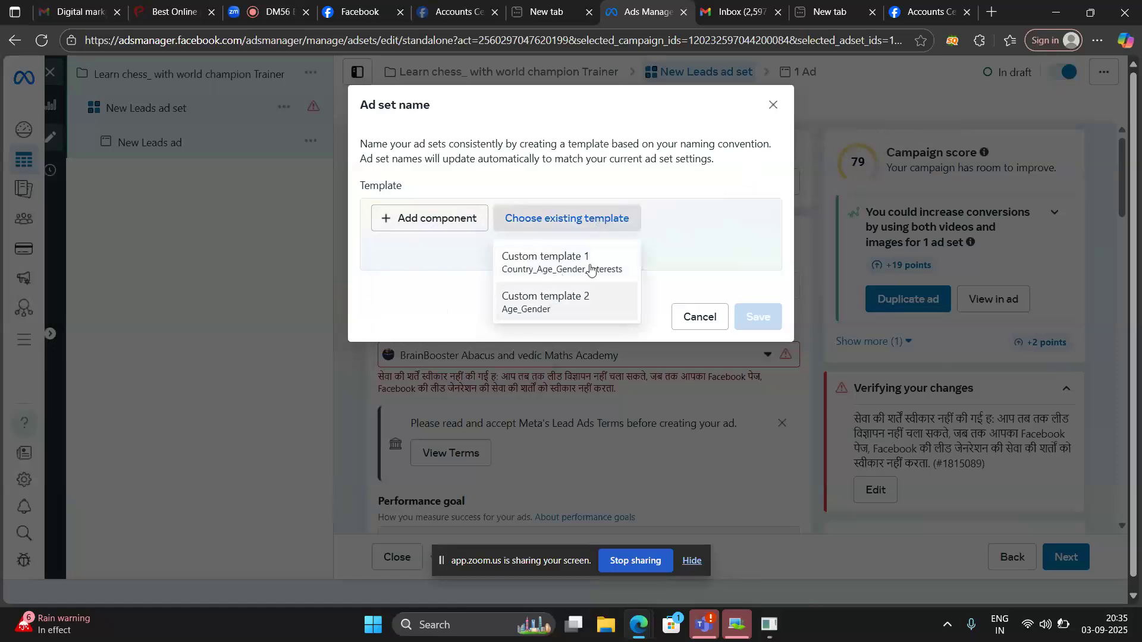
pyautogui.click(774, 105)
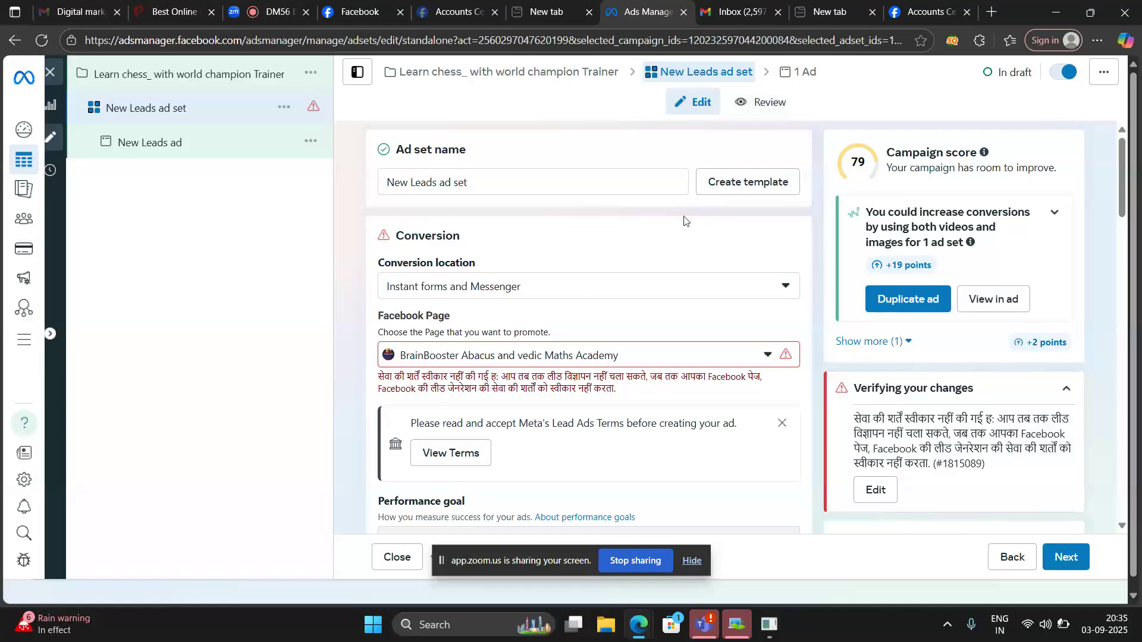
# Leave the conversion location unchanged and scroll to Budget & schedule with its ₹100.00 daily budget
pyautogui.click(704, 288)
pyautogui.click(165, 428)
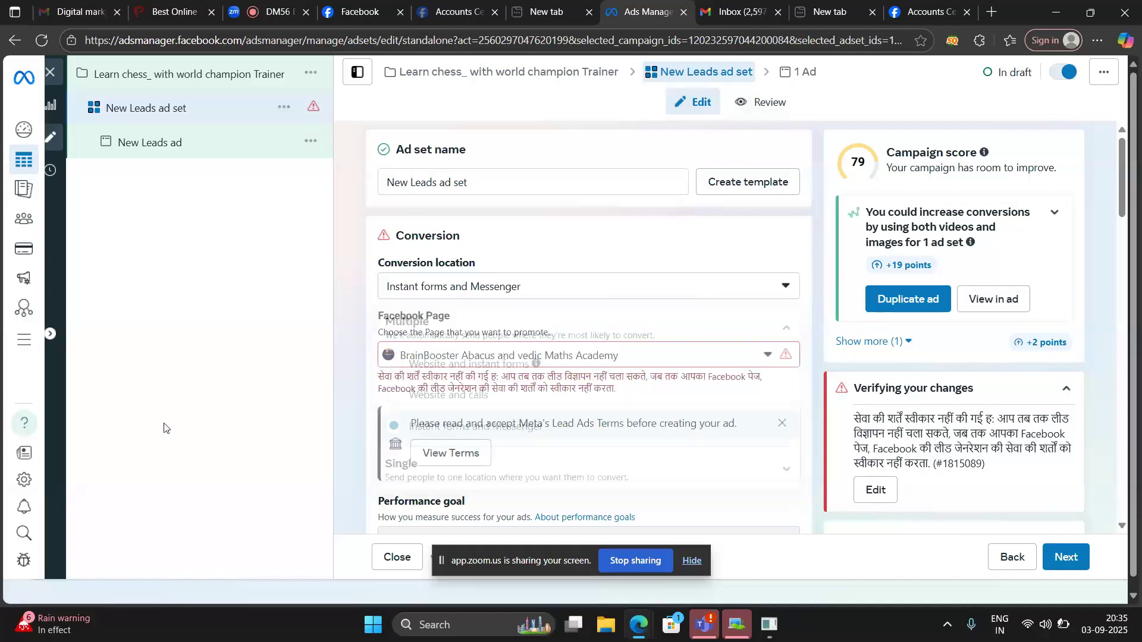
pyautogui.scroll(-1, 164, 428)
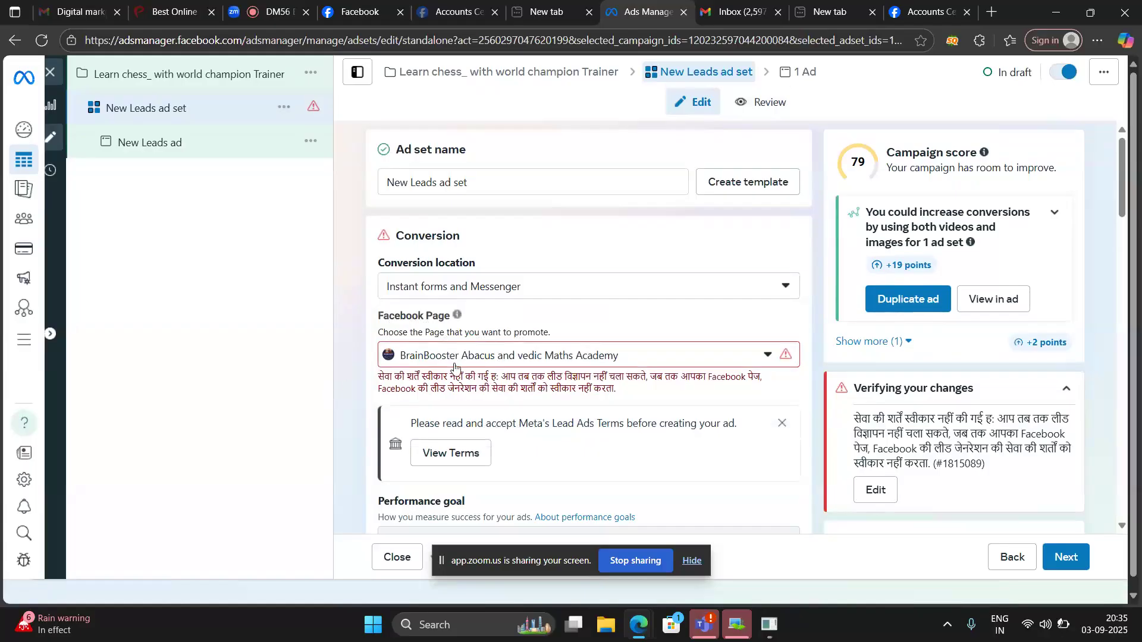
pyautogui.scroll(-3, 462, 364)
pyautogui.scroll(-1, 461, 364)
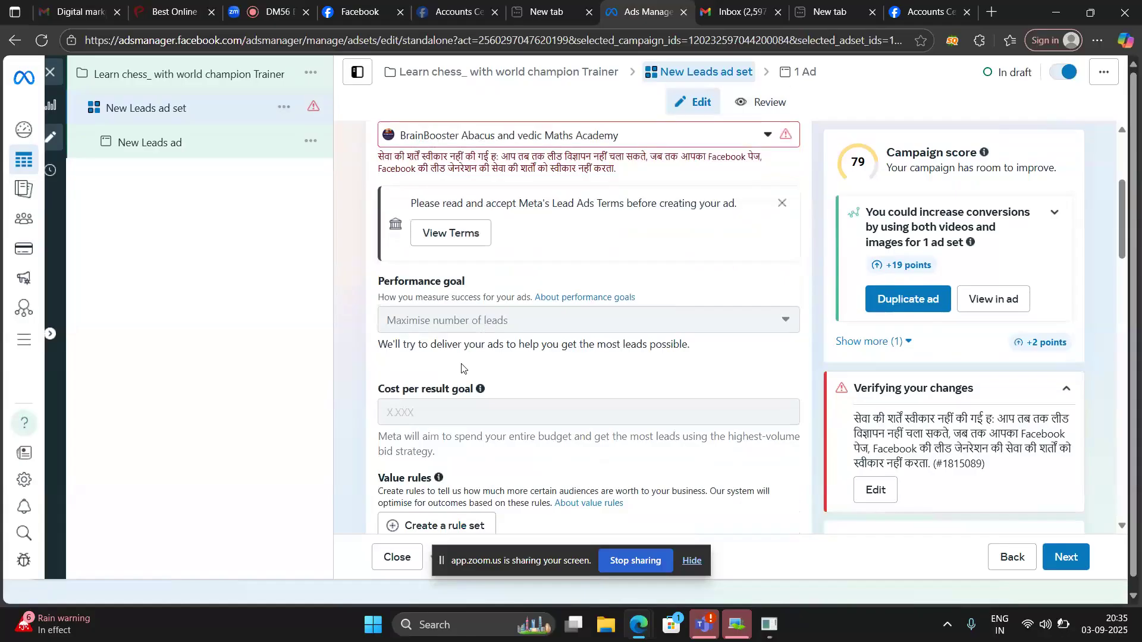
pyautogui.scroll(-7, 462, 367)
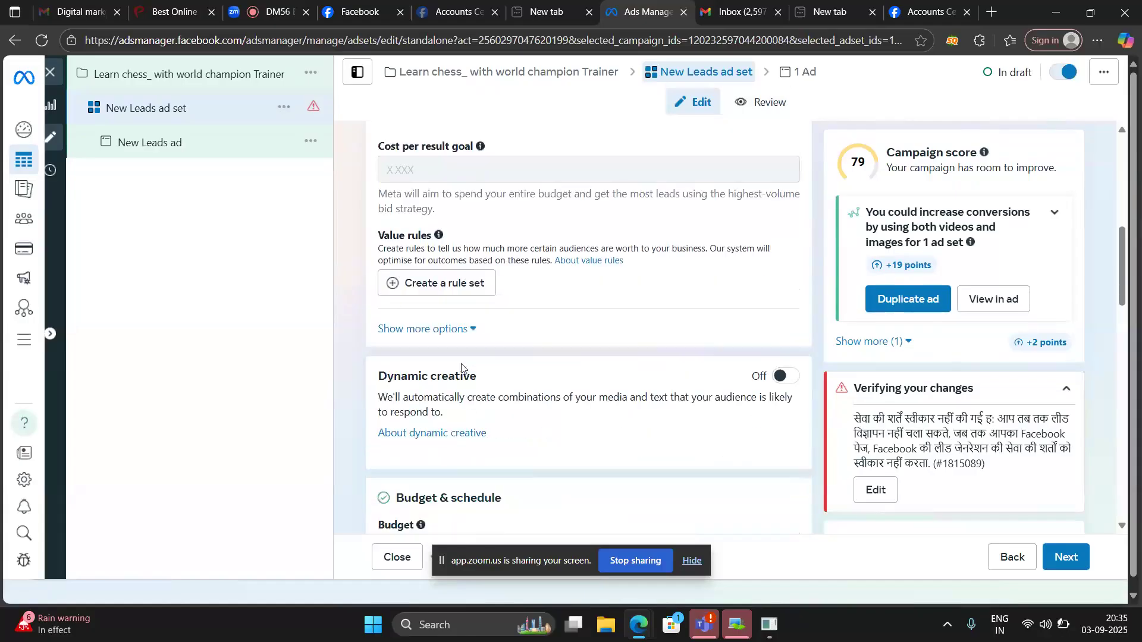
pyautogui.scroll(-4, 462, 364)
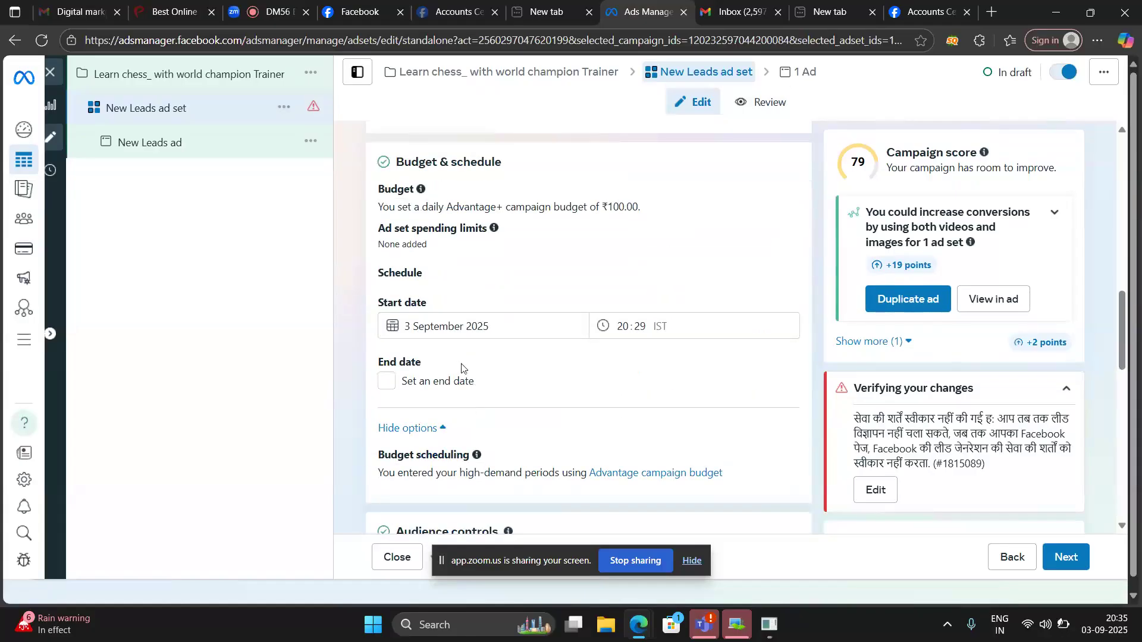
pyautogui.scroll(1, 461, 367)
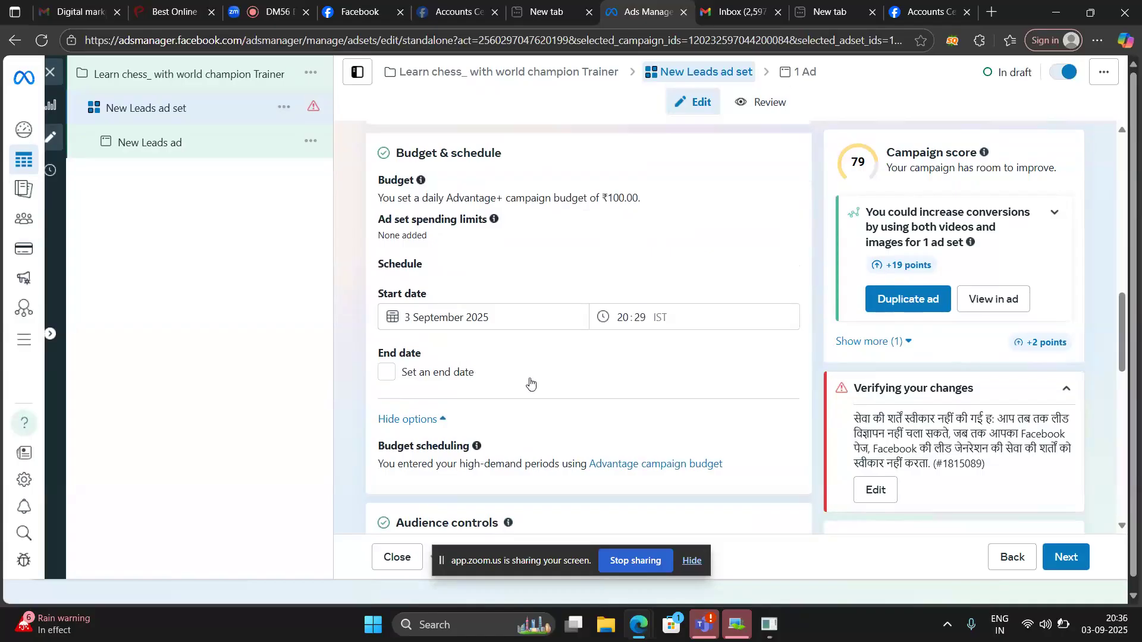
# Enable an end date for the ad set and pick 5 September 2025
pyautogui.click(387, 373)
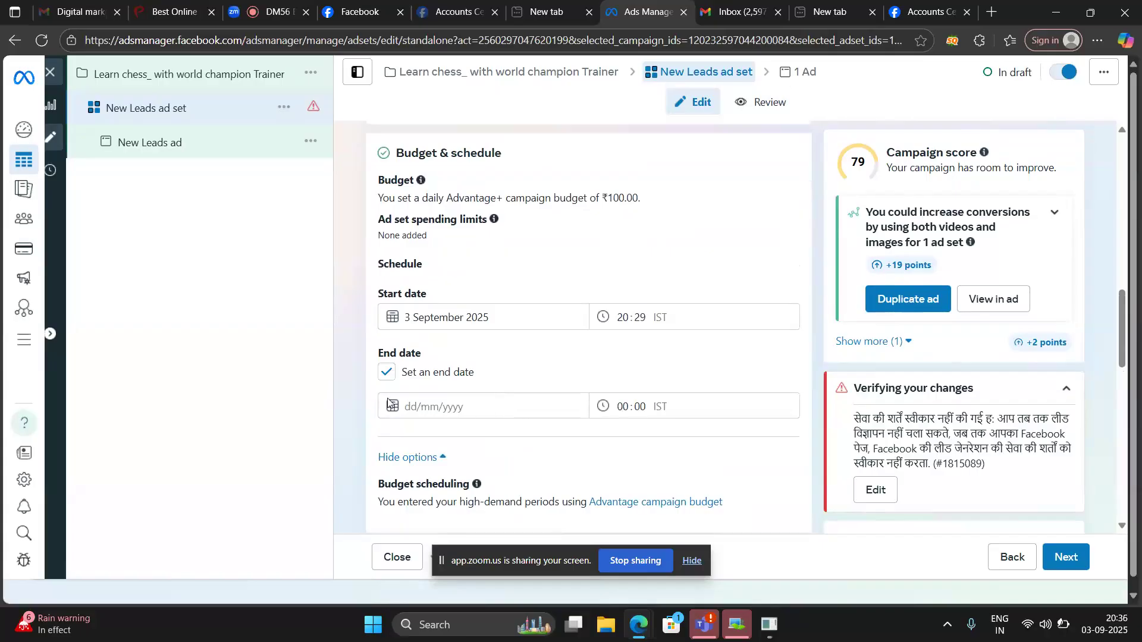
pyautogui.click(471, 408)
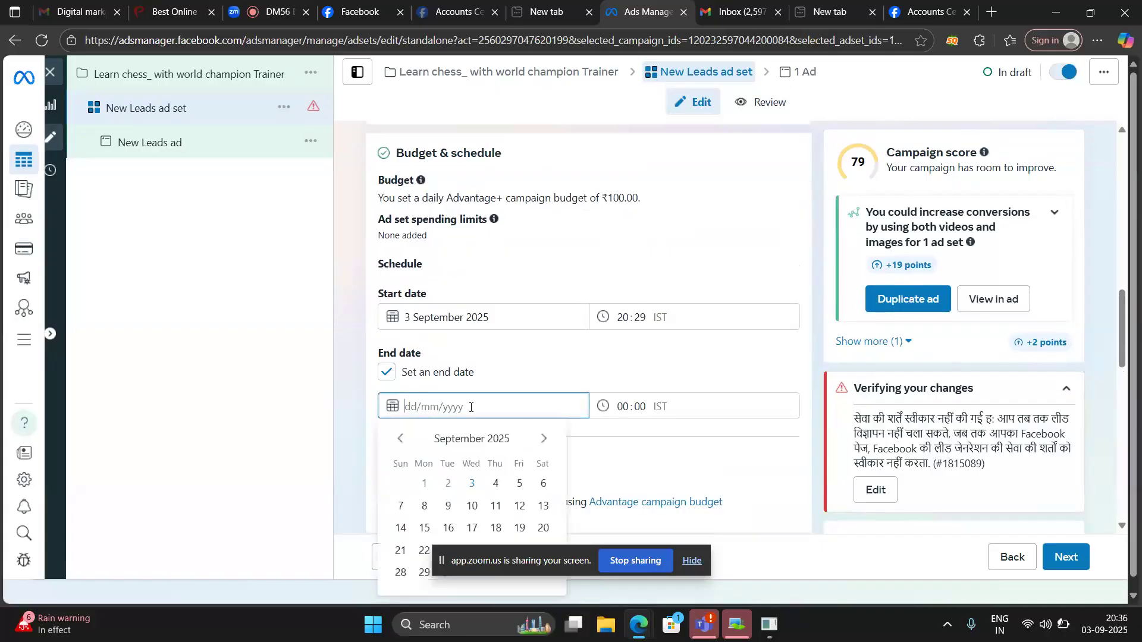
pyautogui.click(522, 485)
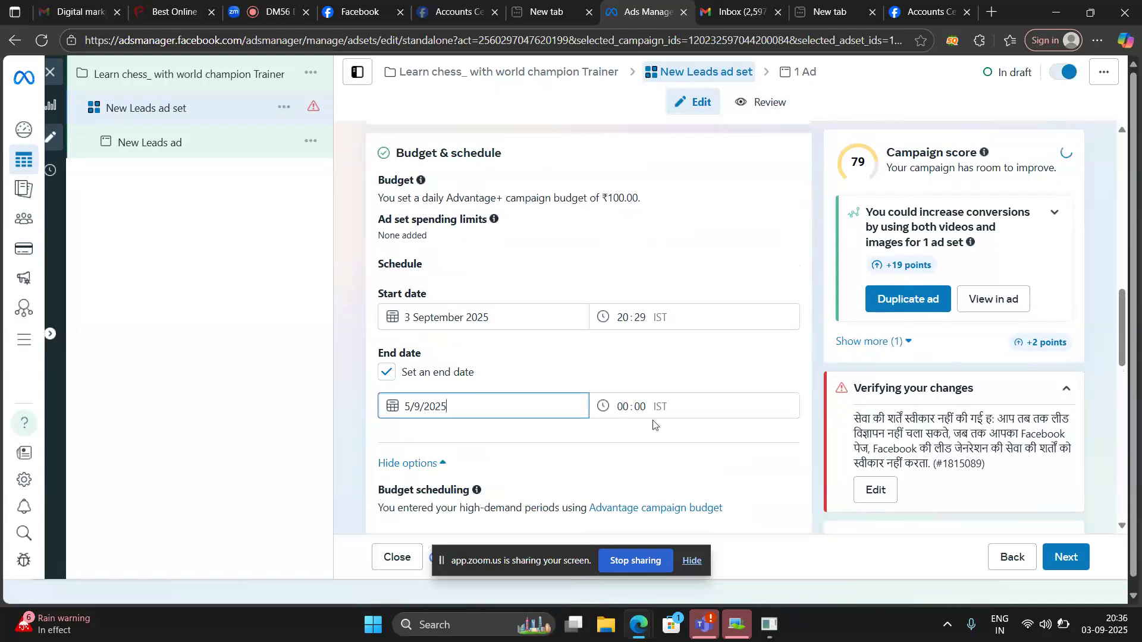
pyautogui.click(640, 406)
pyautogui.click(623, 407)
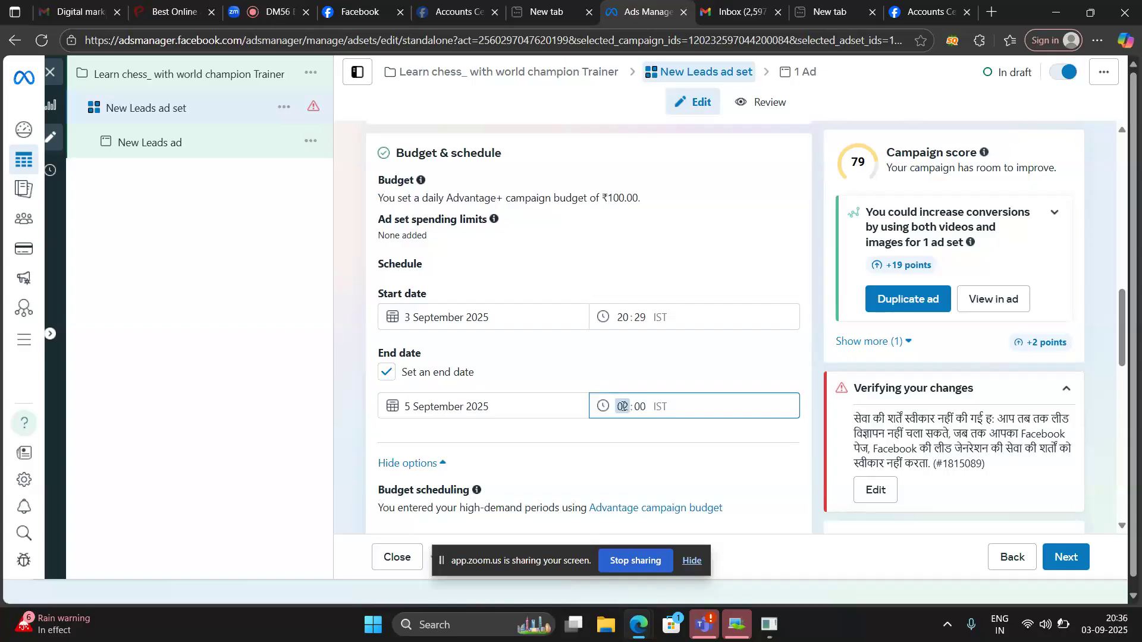
pyautogui.click(707, 370)
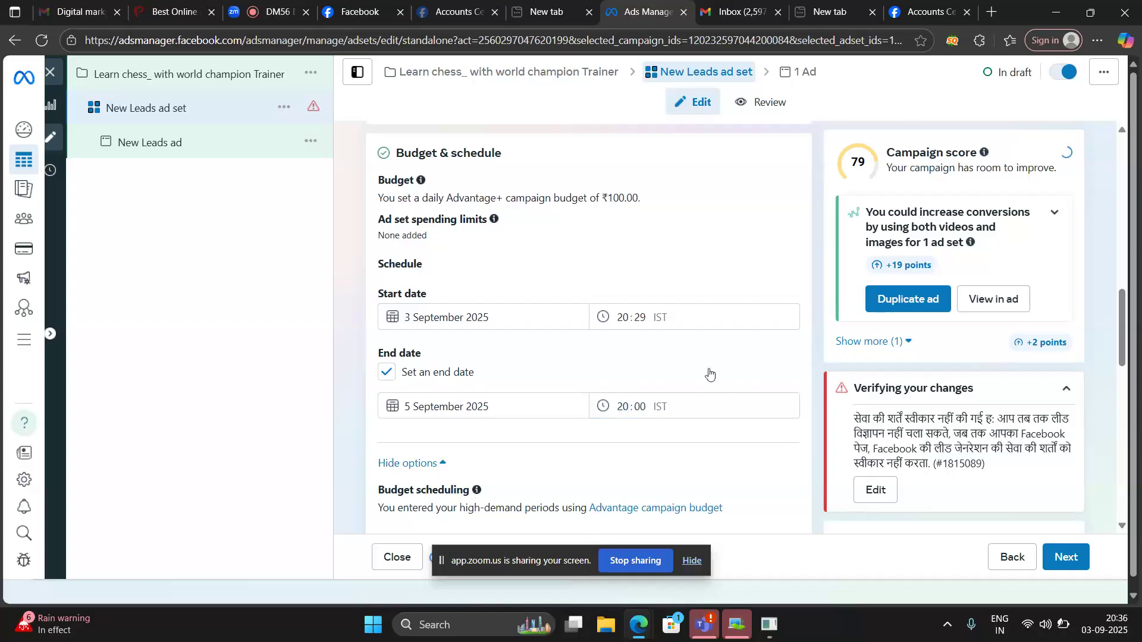
# Re-enable the end date on 5 September 2025 and set the end hour to 02:00
pyautogui.click(387, 373)
pyautogui.click(447, 406)
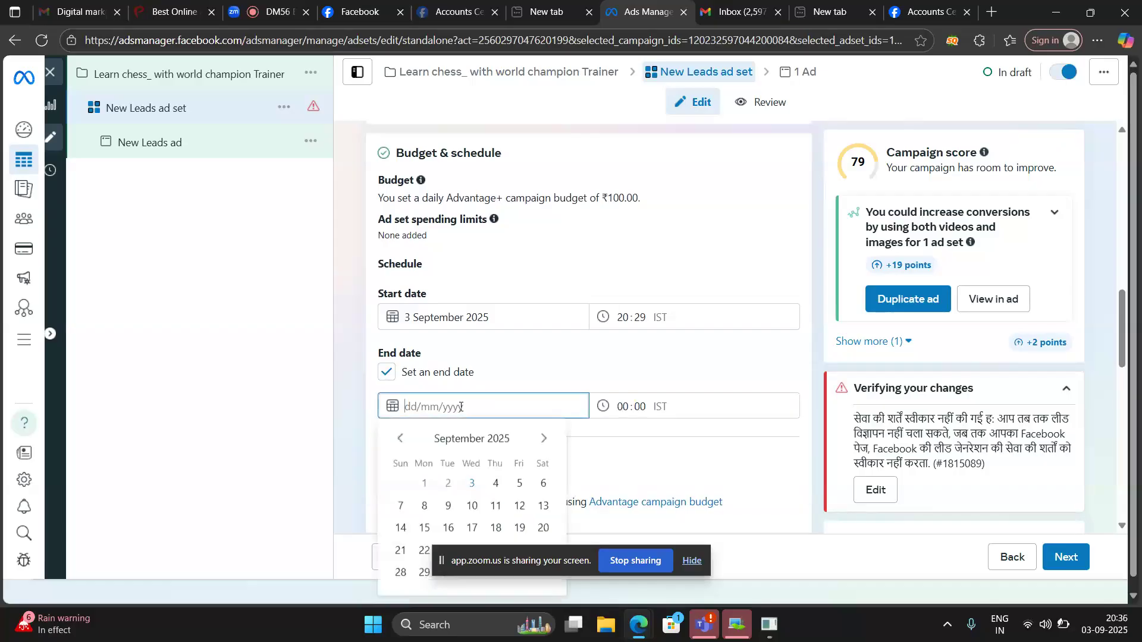
pyautogui.click(519, 483)
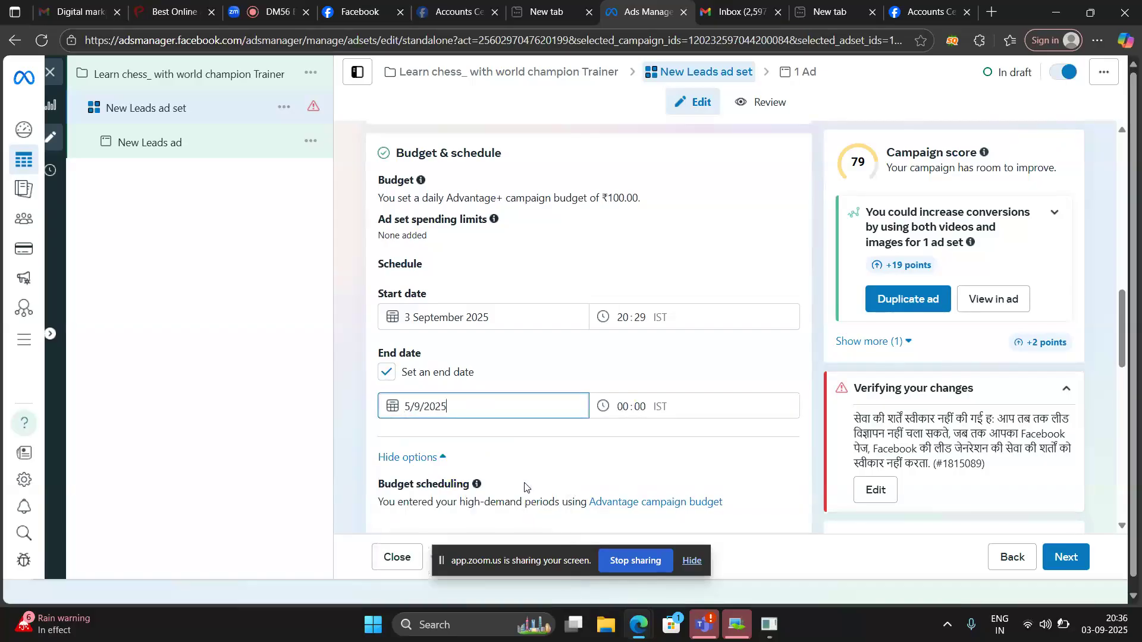
pyautogui.click(635, 406)
pyautogui.click(624, 407)
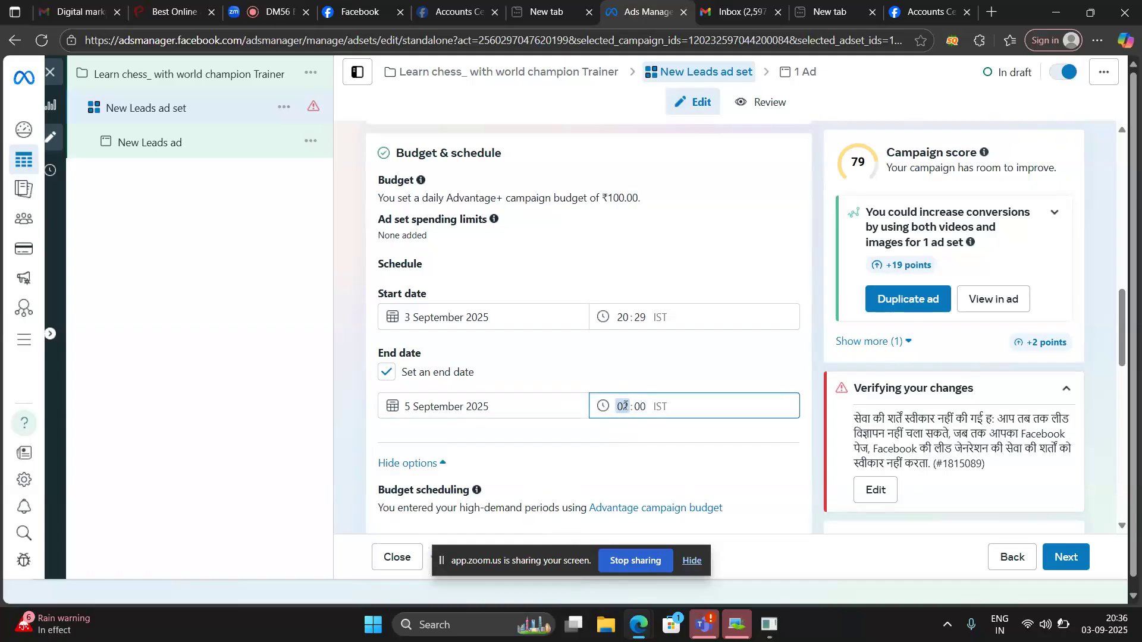
pyautogui.write('2')
pyautogui.click(597, 449)
pyautogui.scroll(-5, 595, 450)
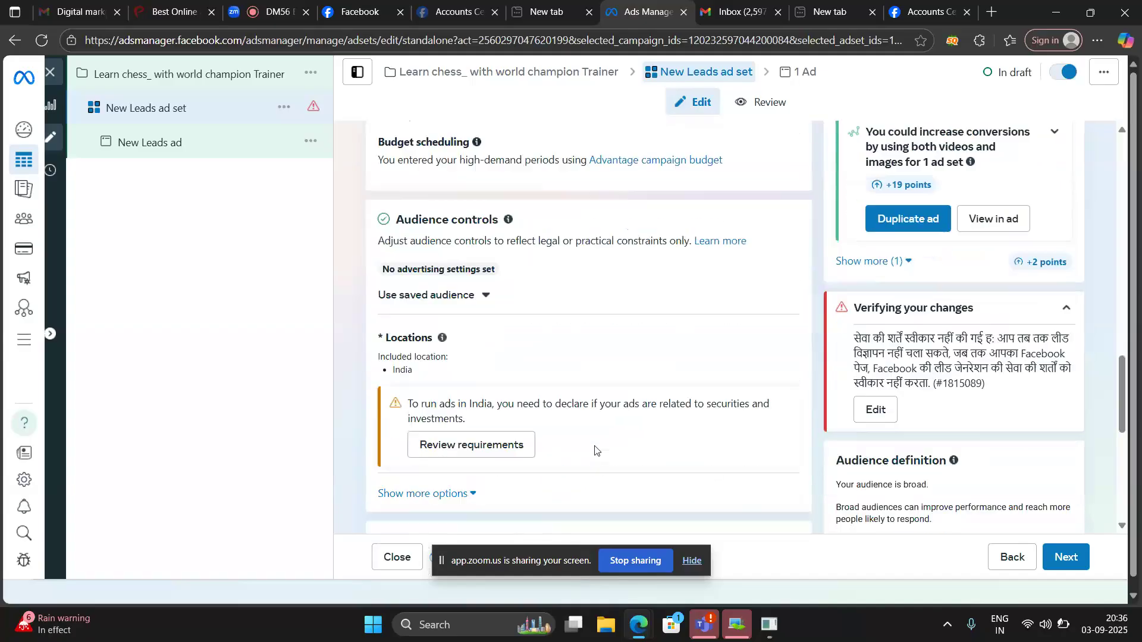
# Show more Audience controls options under Locations
pyautogui.scroll(-3, 594, 450)
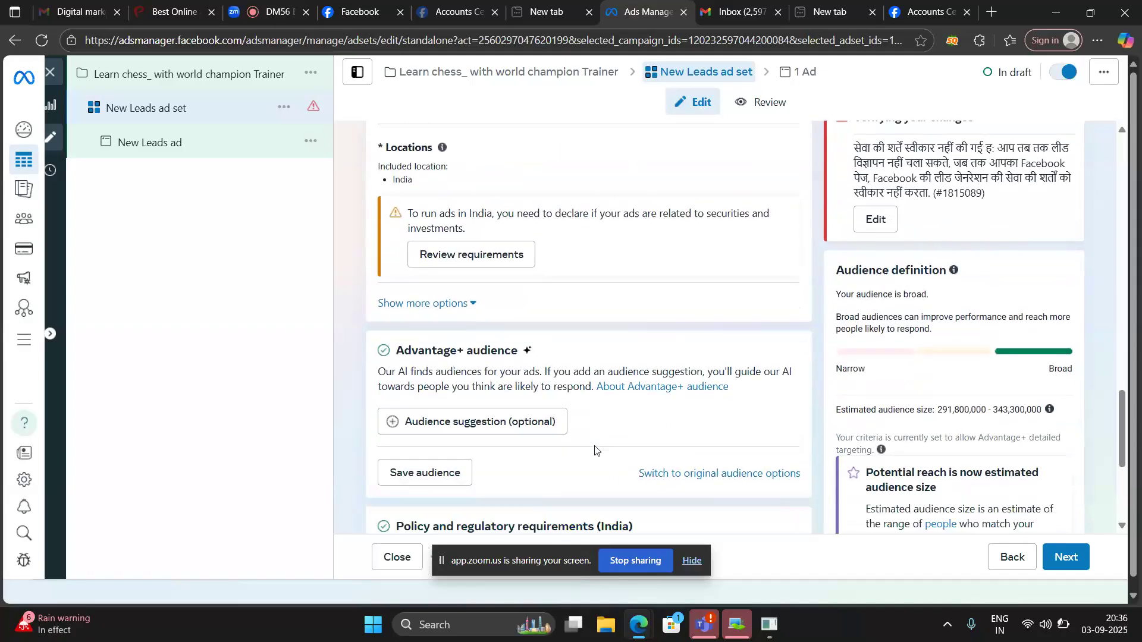
pyautogui.scroll(-4, 594, 450)
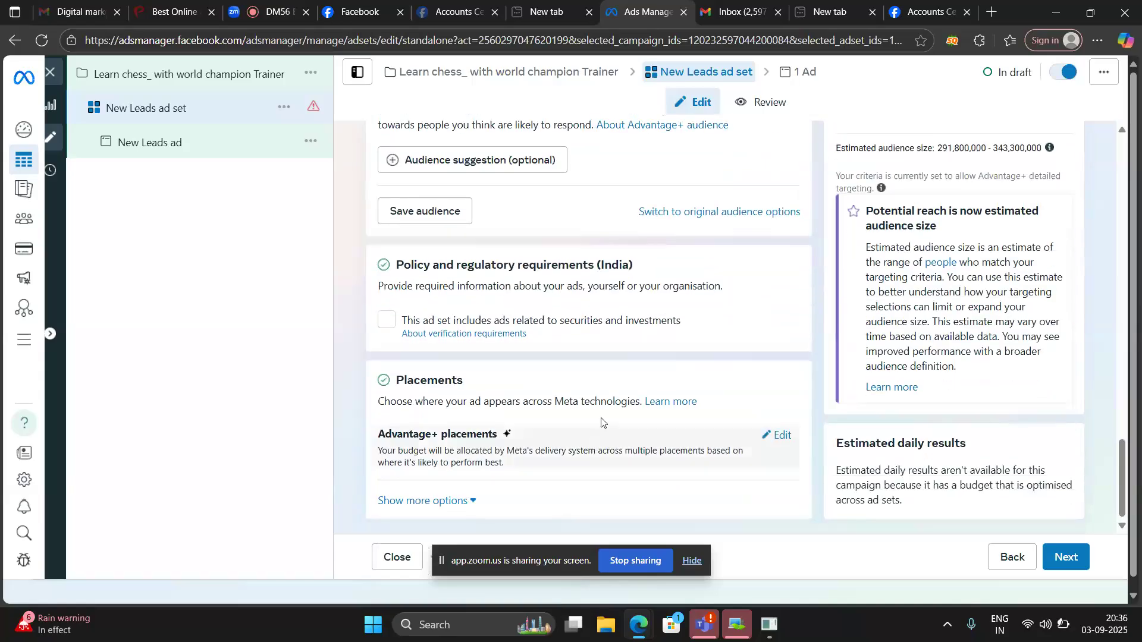
pyautogui.scroll(5, 625, 322)
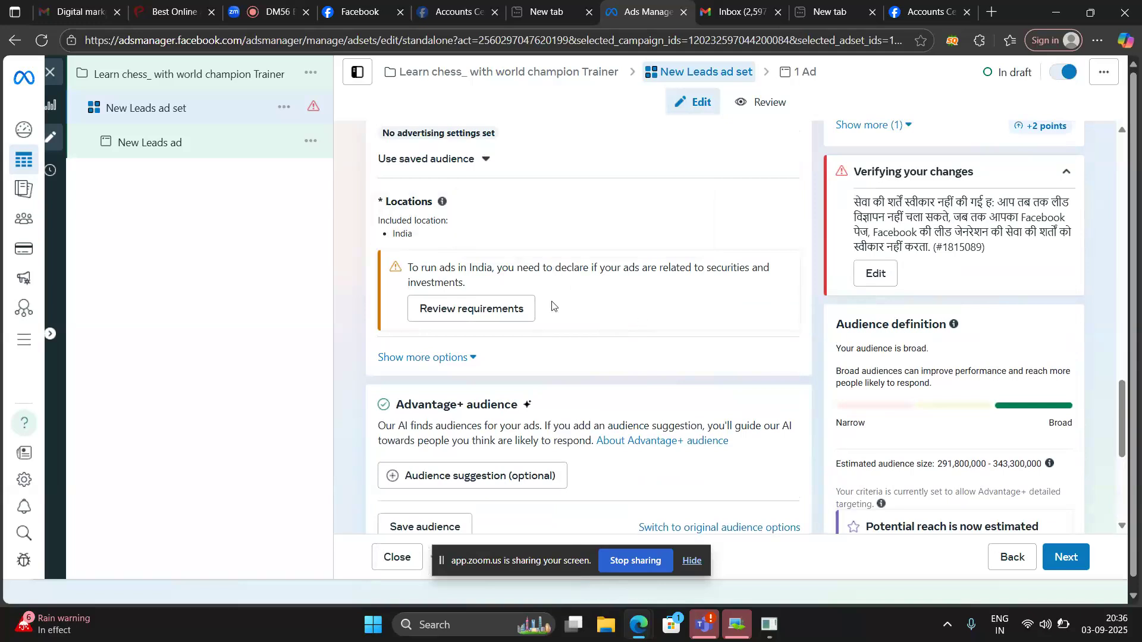
pyautogui.click(453, 357)
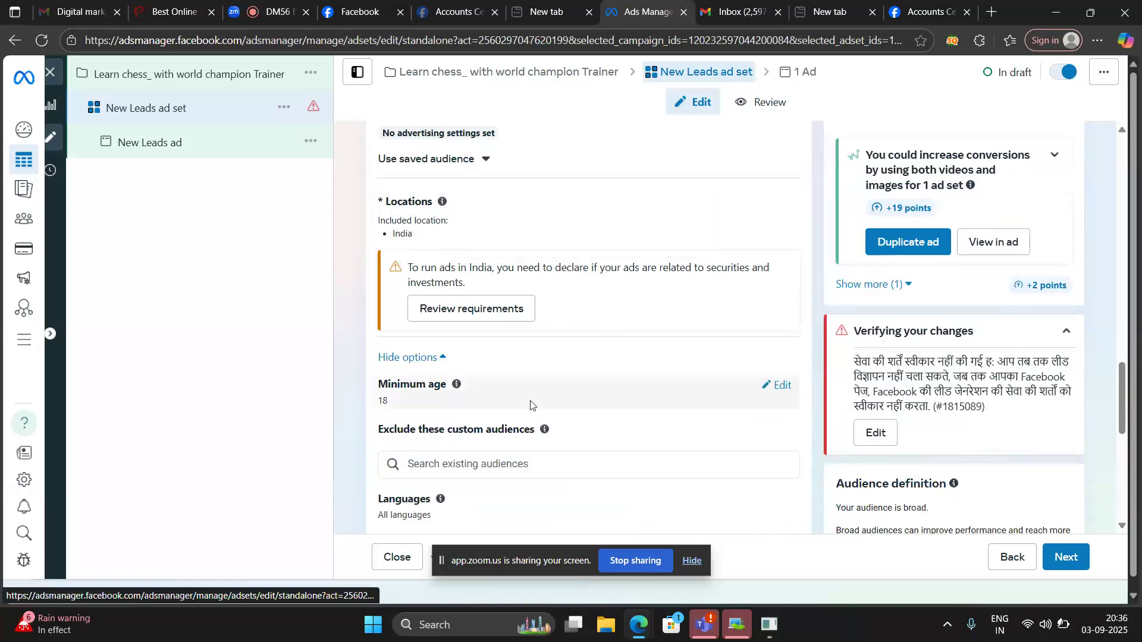
# Review minimum age 18, exclusions and languages, then choose to switch away from Advantage+ audience
pyautogui.scroll(-4, 531, 405)
pyautogui.scroll(-1, 530, 404)
pyautogui.scroll(-1, 531, 404)
pyautogui.scroll(-1, 531, 404)
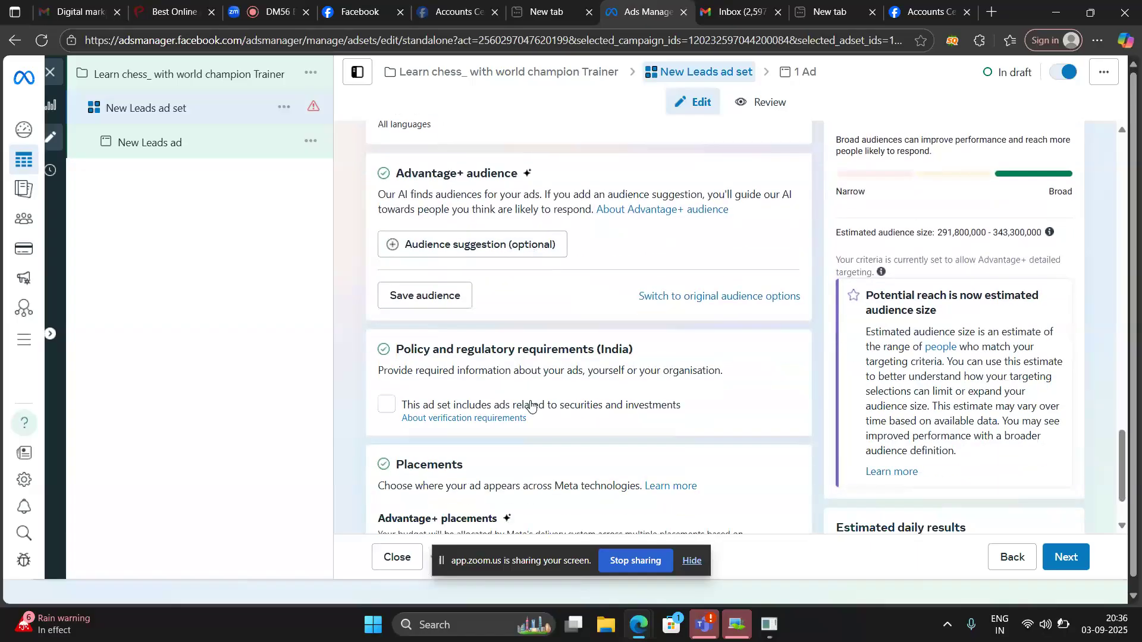
pyautogui.scroll(1, 530, 405)
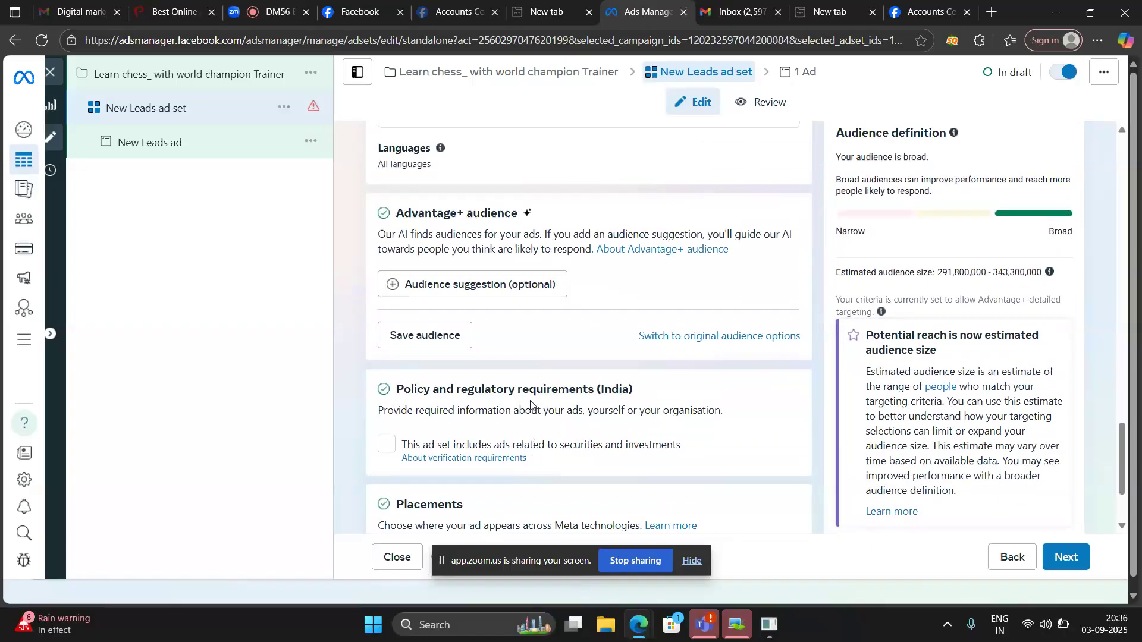
pyautogui.scroll(-1, 530, 405)
pyautogui.scroll(1, 531, 404)
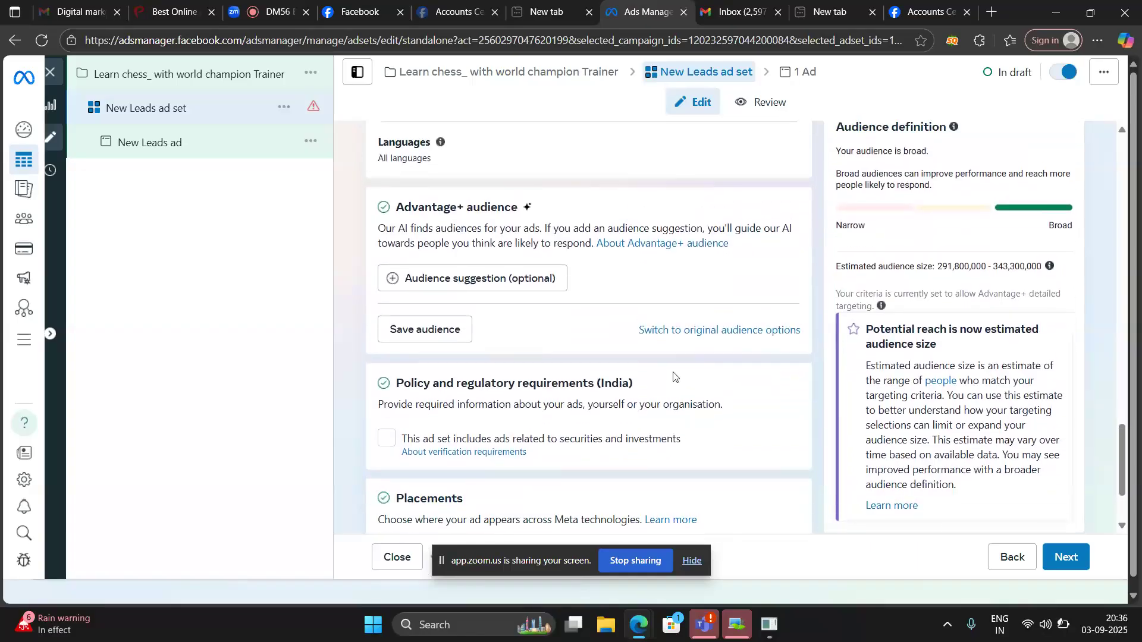
pyautogui.click(736, 325)
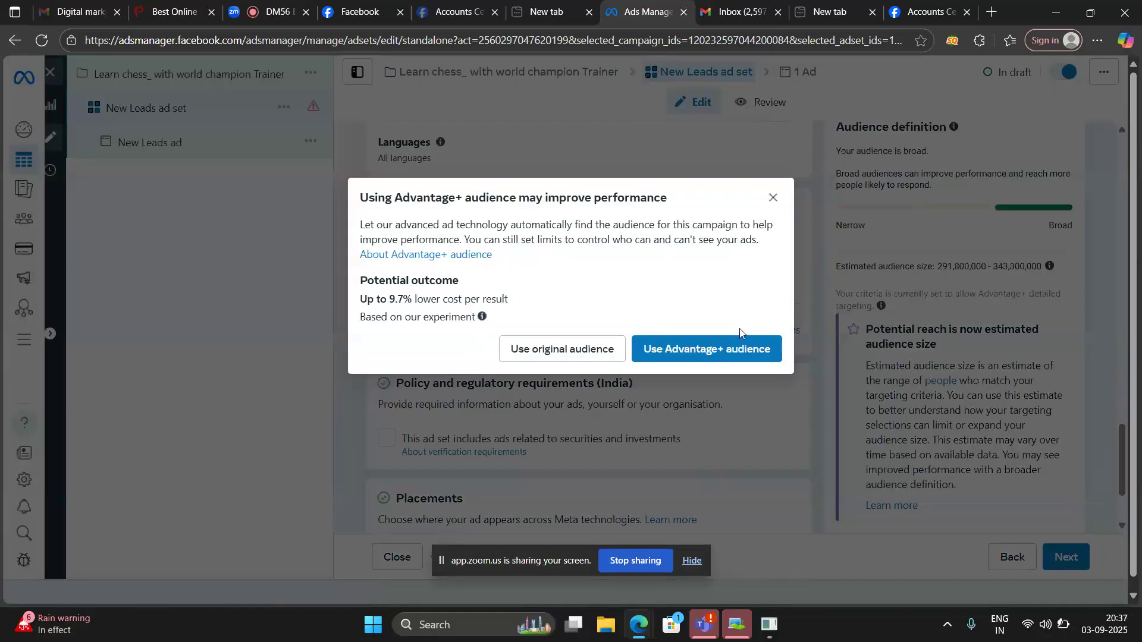
# Replace Advantage+ audience with the original audience: India, ages 18–65+, all genders, all languages
pyautogui.click(580, 348)
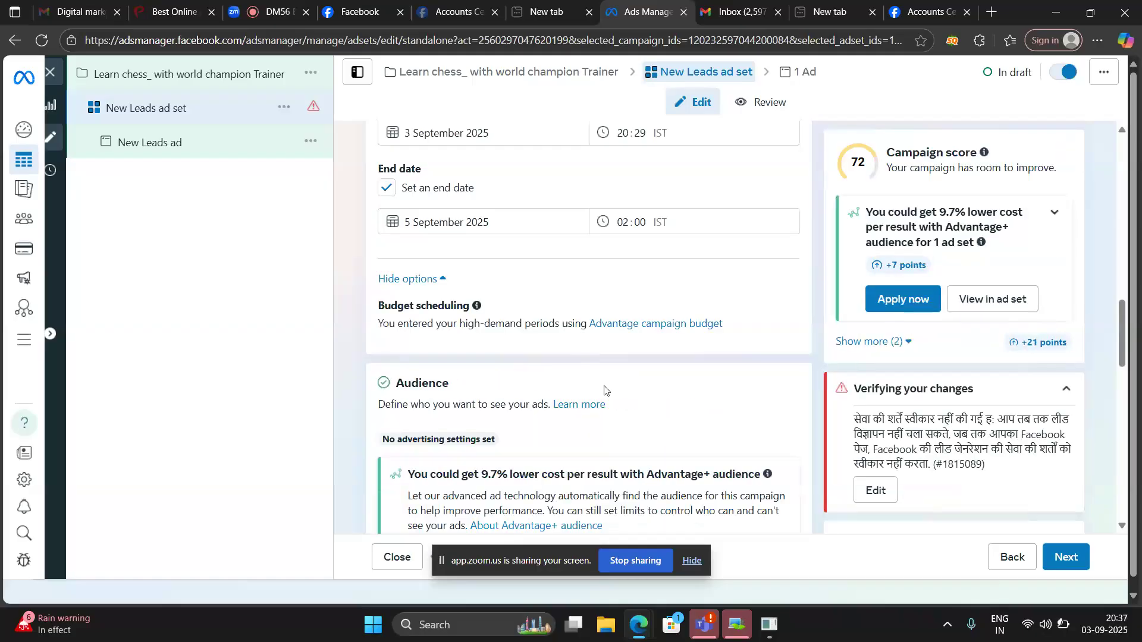
pyautogui.scroll(-5, 604, 389)
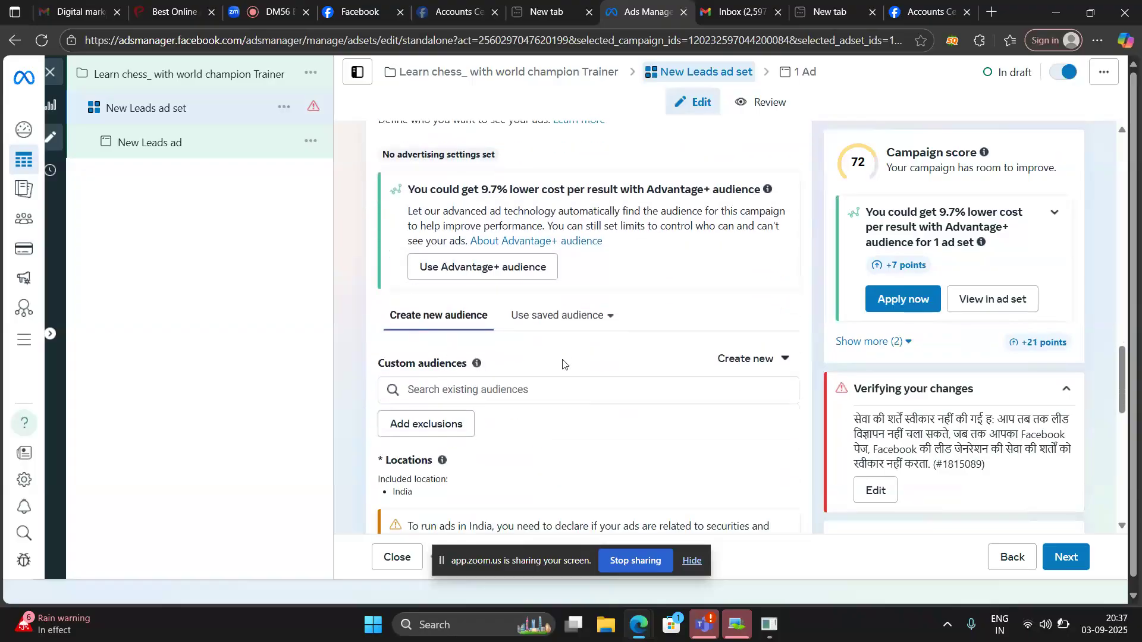
pyautogui.scroll(-5, 602, 349)
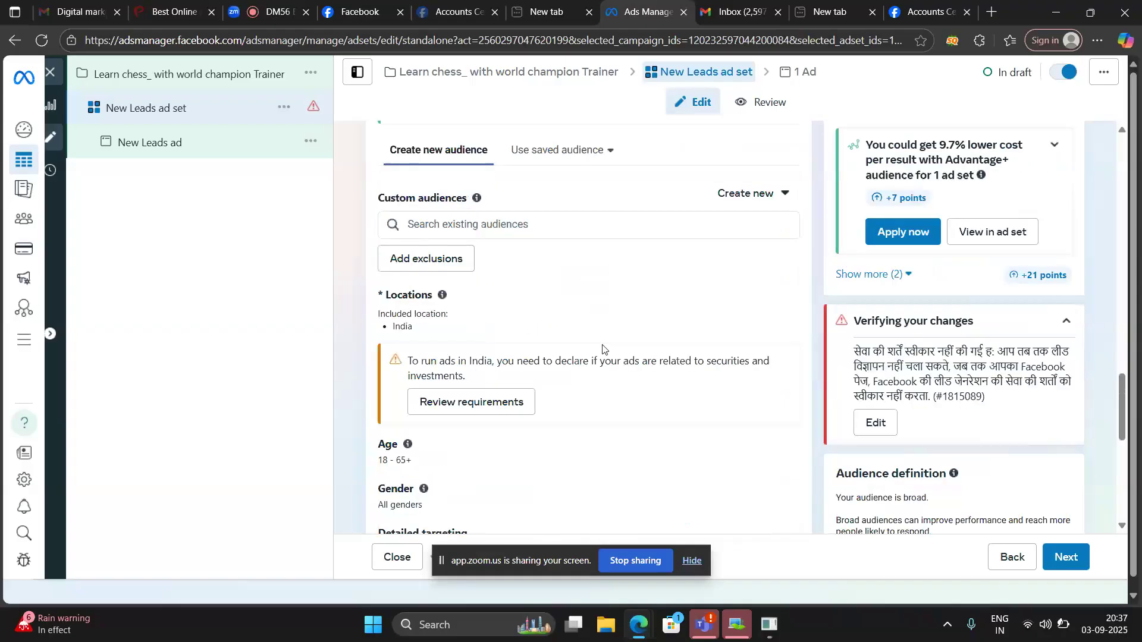
pyautogui.scroll(-2, 602, 349)
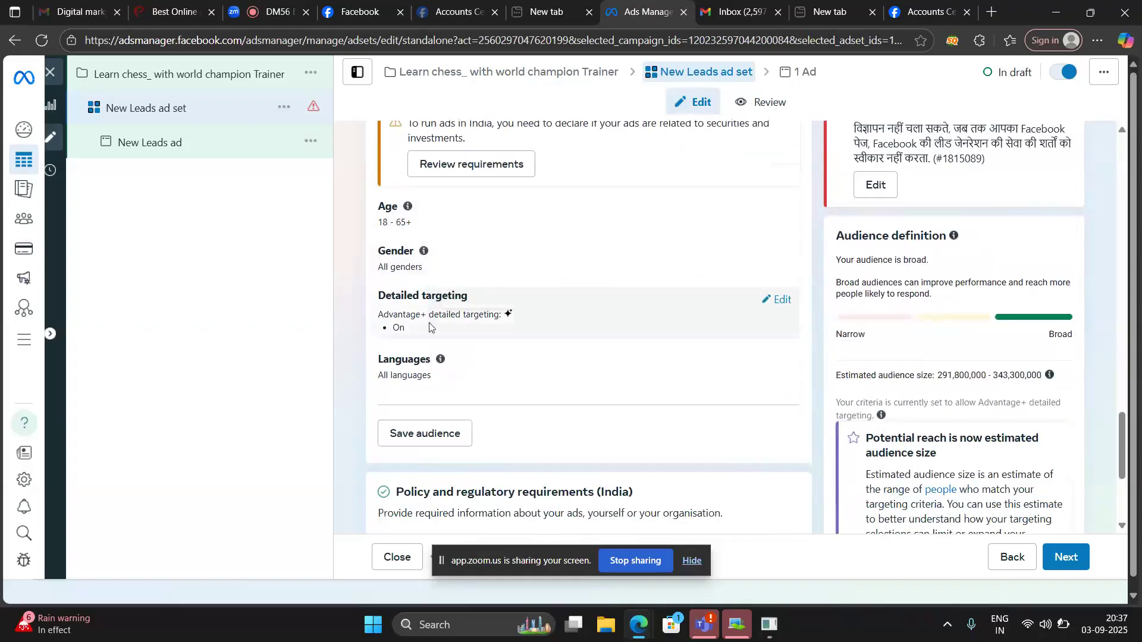
pyautogui.scroll(-1, 474, 314)
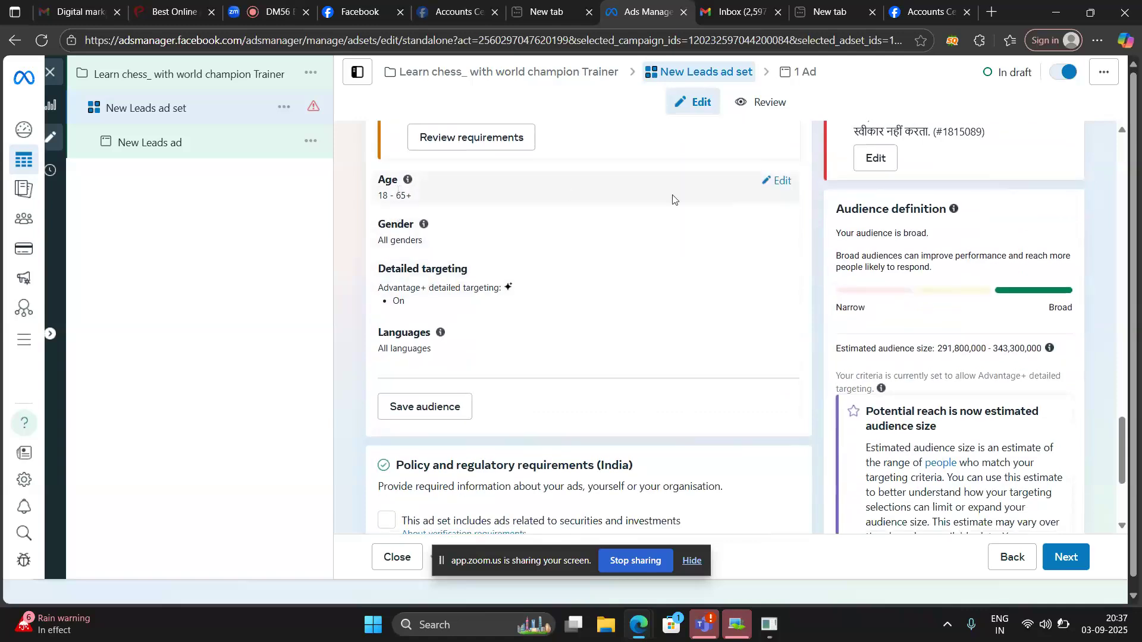
# Set the audience age range to 25–65+, then stop sharing the screen in Zoom
pyautogui.click(767, 182)
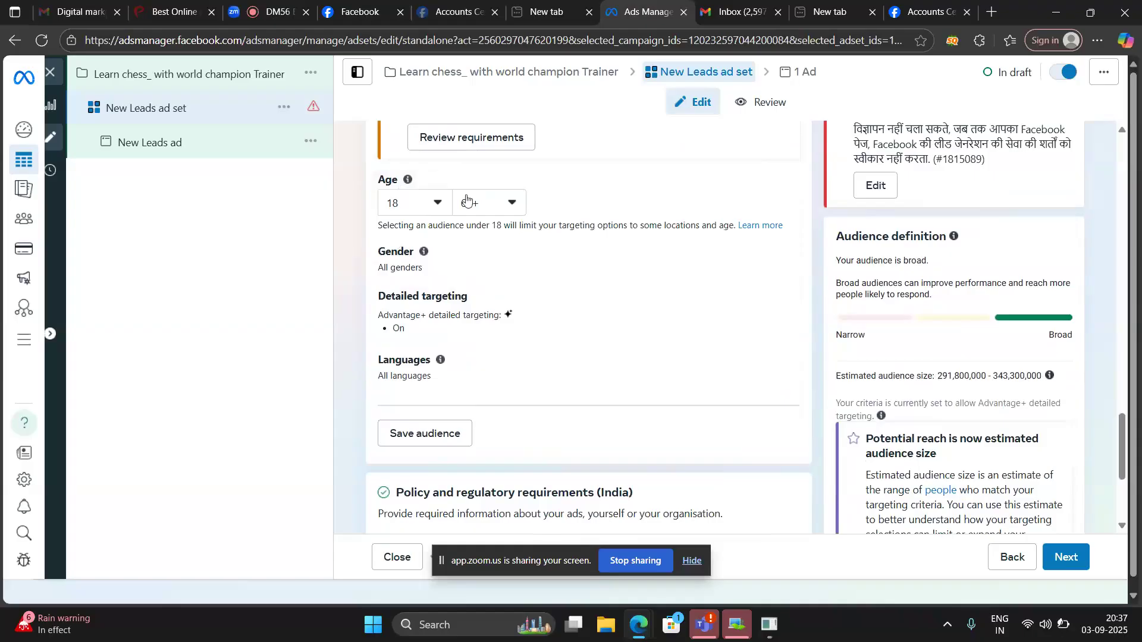
pyautogui.click(445, 205)
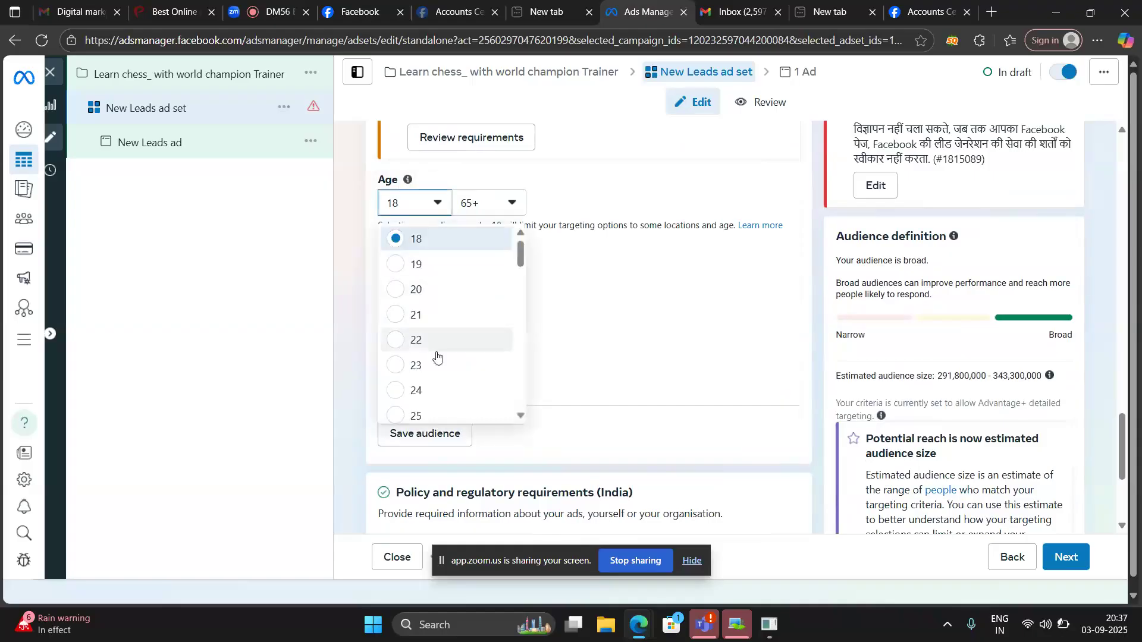
pyautogui.scroll(-2, 424, 396)
pyautogui.click(416, 275)
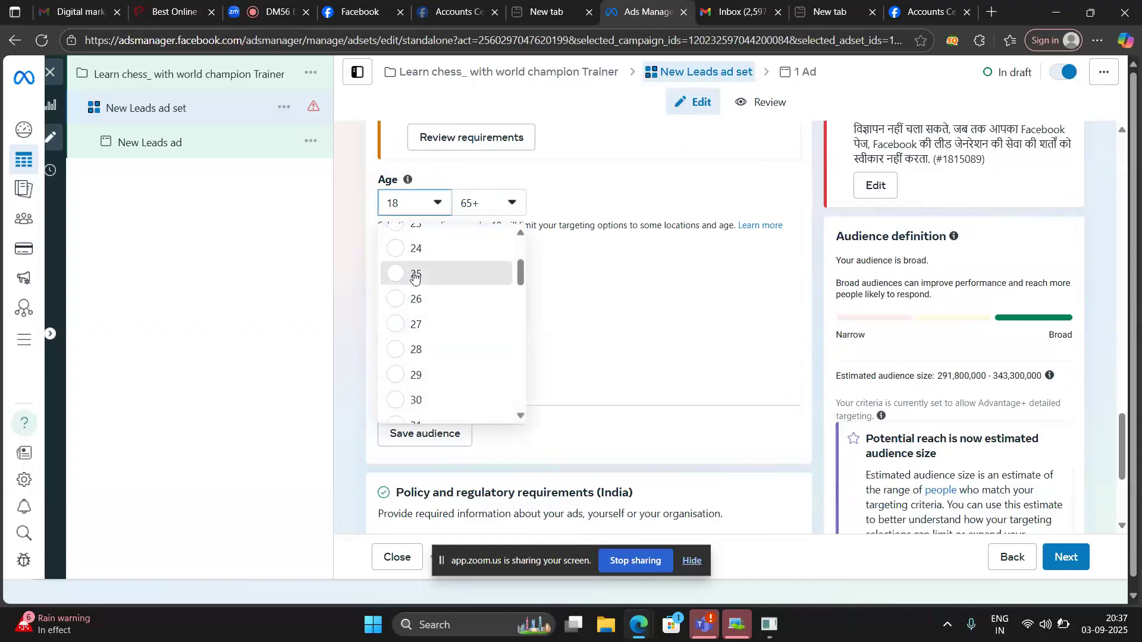
pyautogui.click(509, 209)
pyautogui.scroll(5, 490, 293)
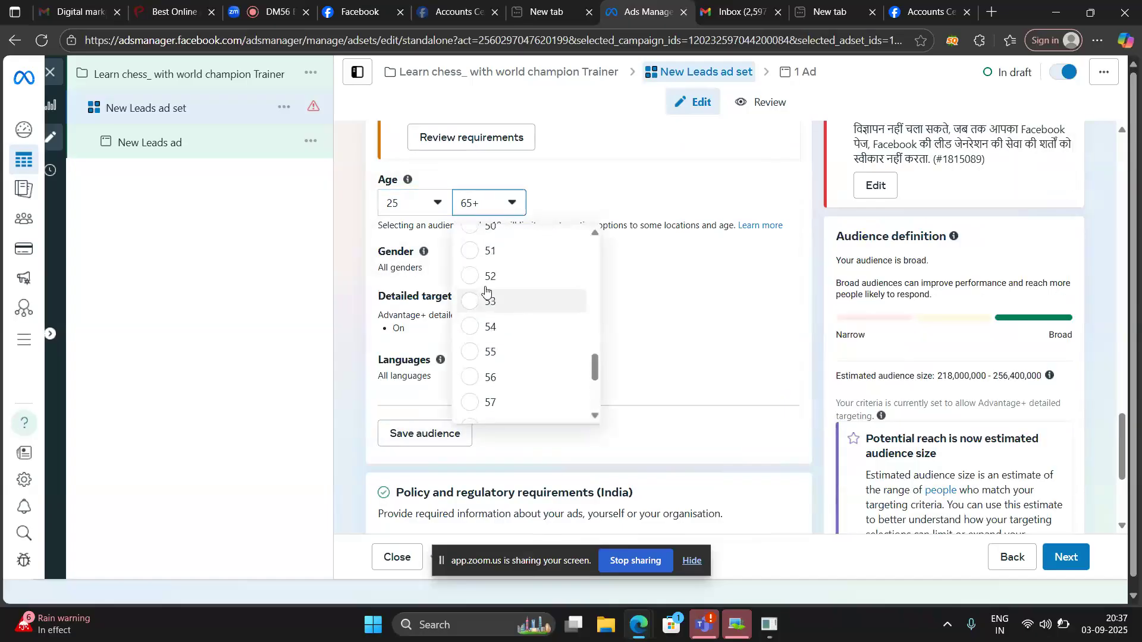
pyautogui.scroll(5, 486, 290)
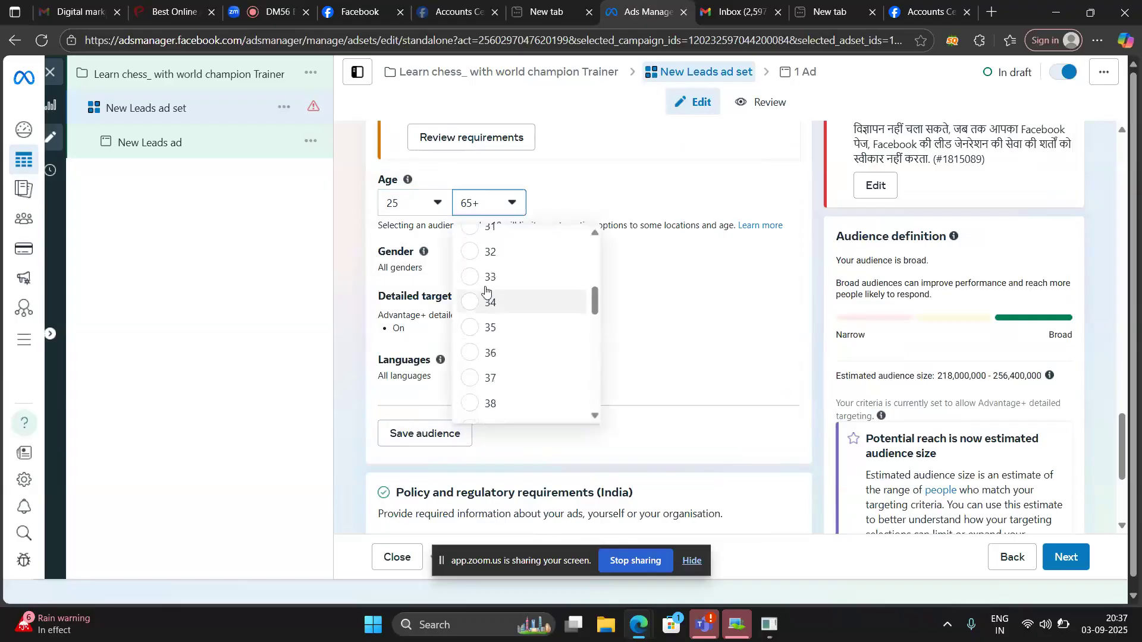
pyautogui.scroll(-5, 486, 291)
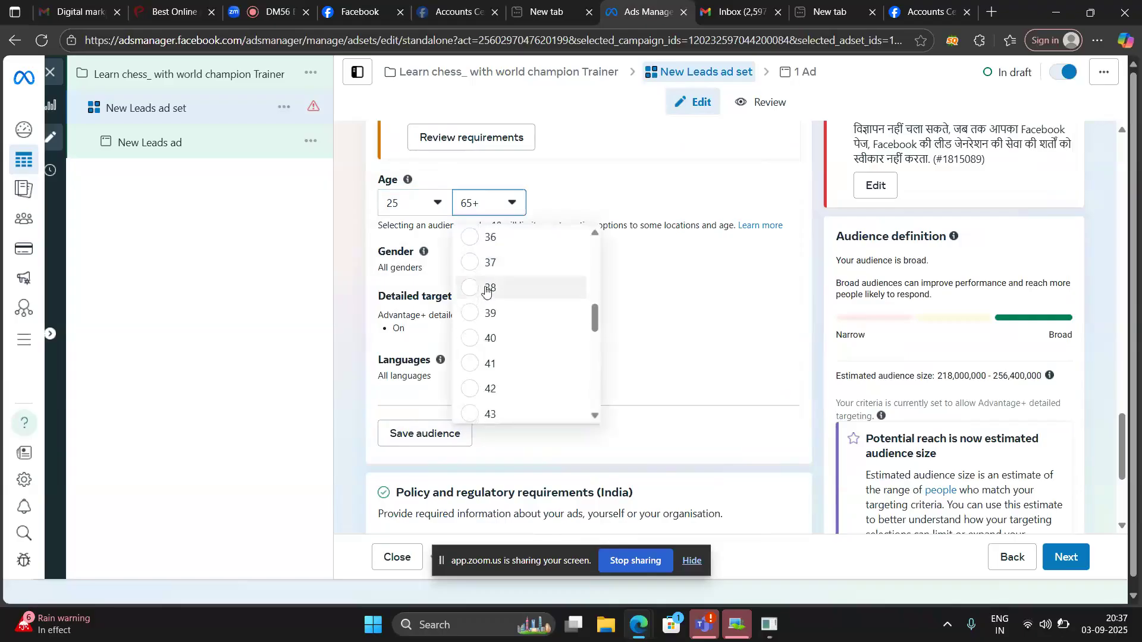
pyautogui.scroll(-3, 486, 292)
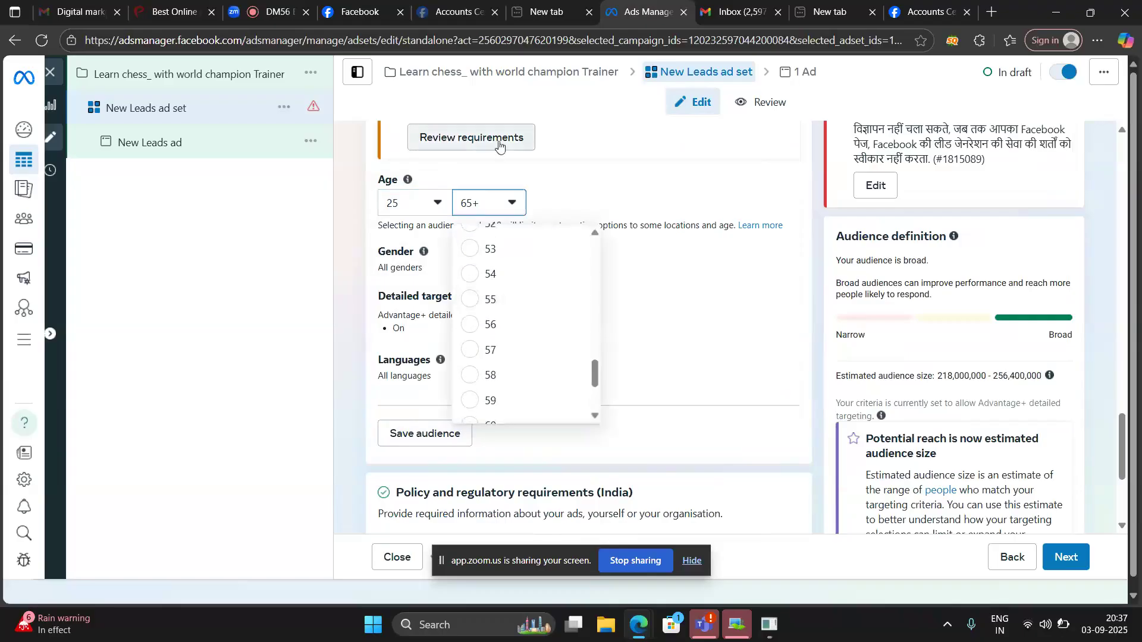
pyautogui.click(270, 12)
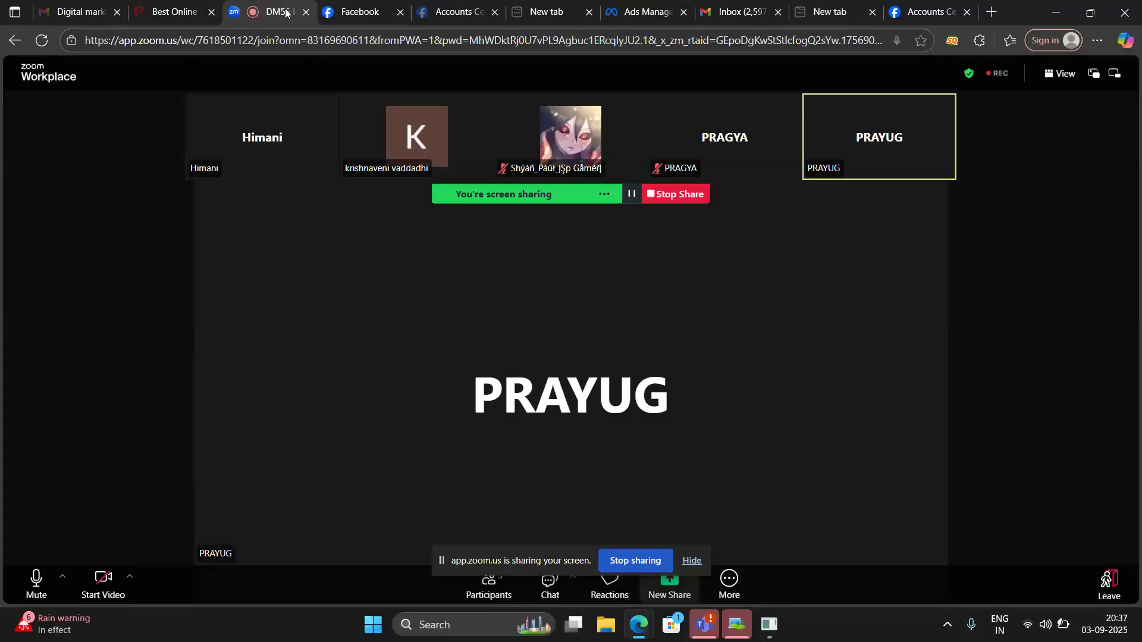
pyautogui.click(654, 560)
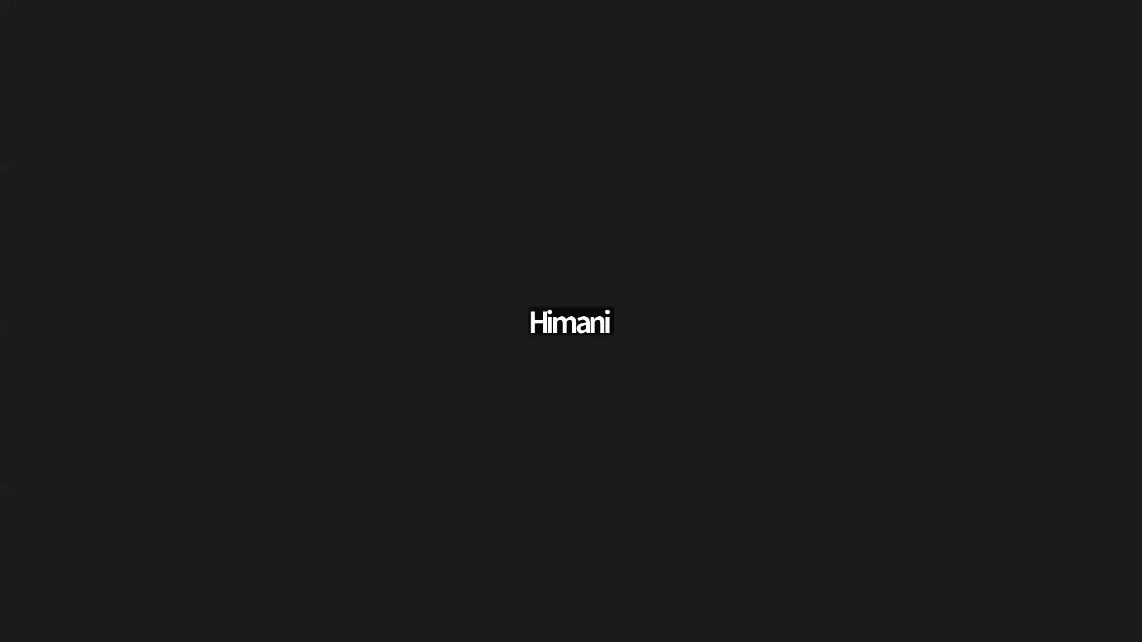